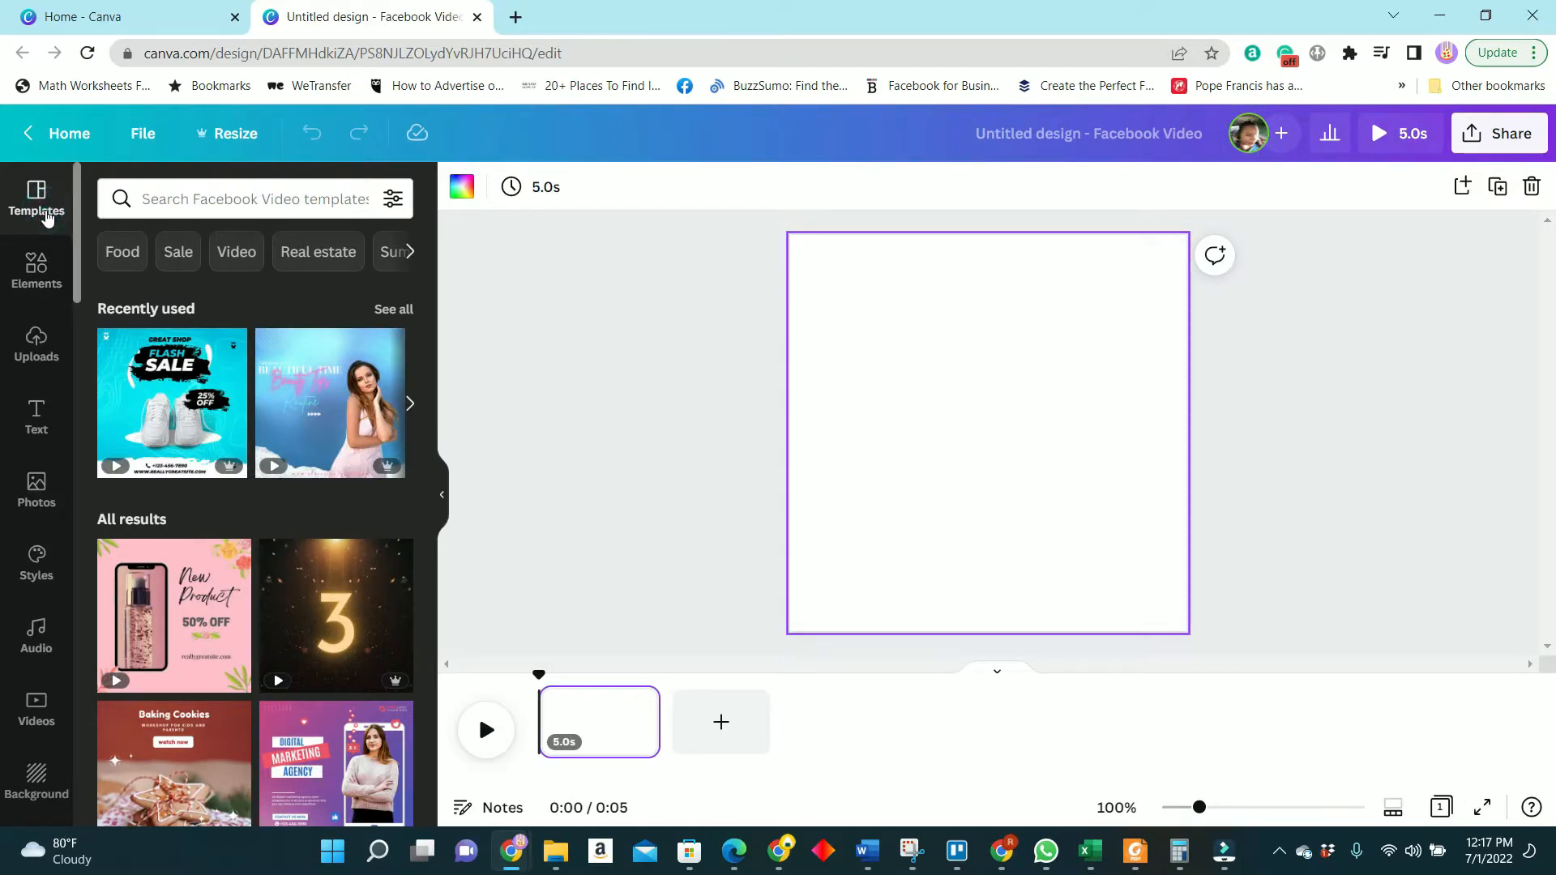
Browse the Facebook Video templates and apply the pink "New Product 50% OFF" template to the blank page.
{"action": "scroll", "coordinate": [277, 647], "scroll_direction": "down", "scroll_amount": 3}
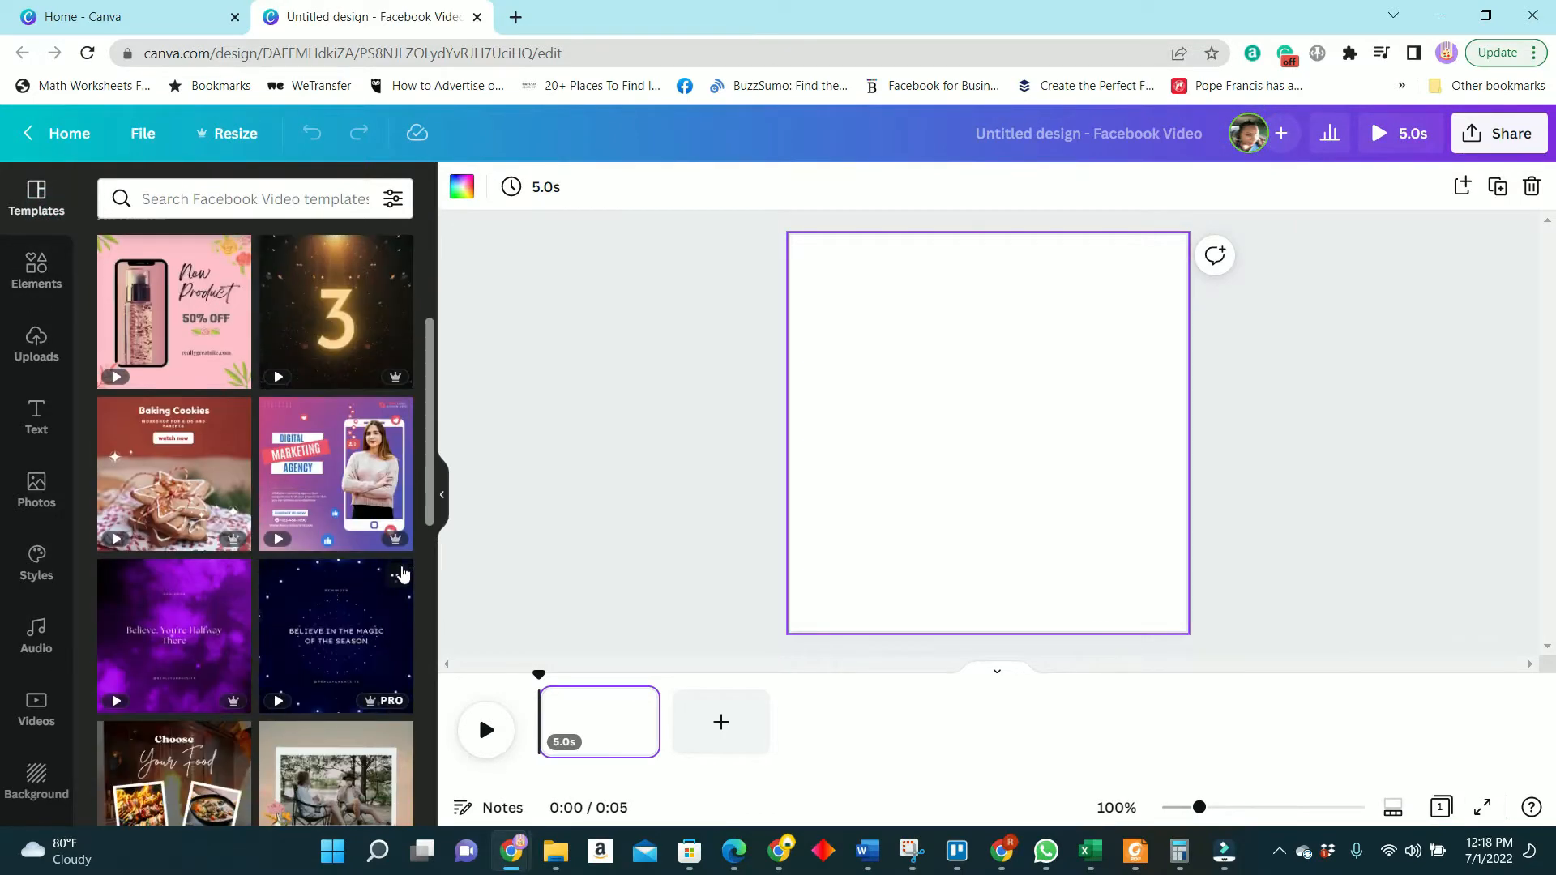
{"action": "scroll", "coordinate": [344, 638], "scroll_direction": "down", "scroll_amount": 2}
{"action": "scroll", "coordinate": [330, 677], "scroll_direction": "down", "scroll_amount": 8}
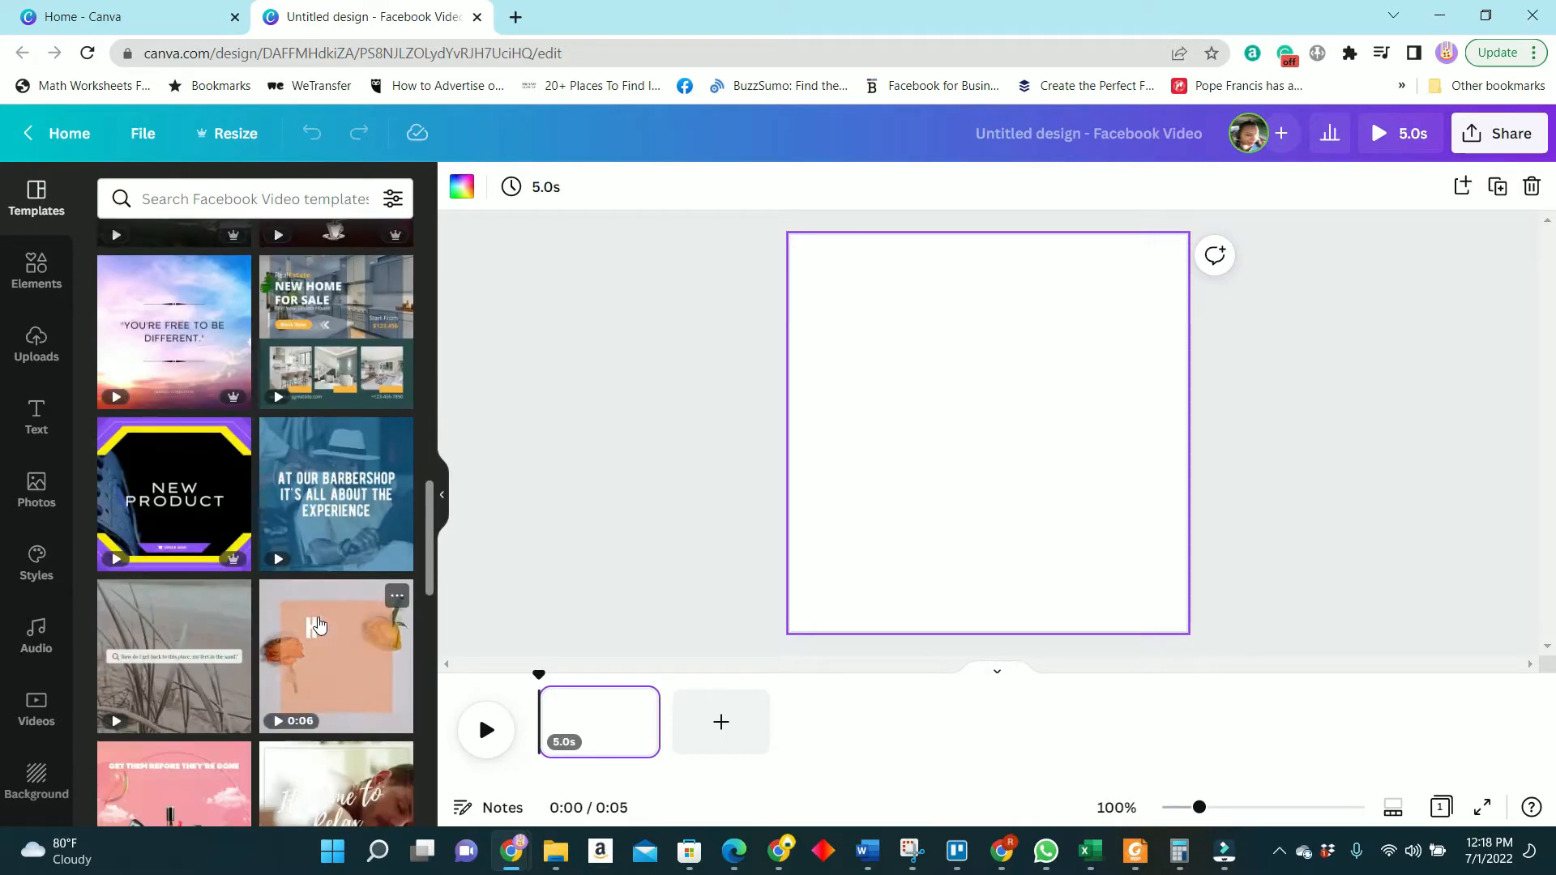
{"action": "scroll", "coordinate": [322, 620], "scroll_direction": "down", "scroll_amount": 3}
{"action": "scroll", "coordinate": [326, 614], "scroll_direction": "down", "scroll_amount": 3}
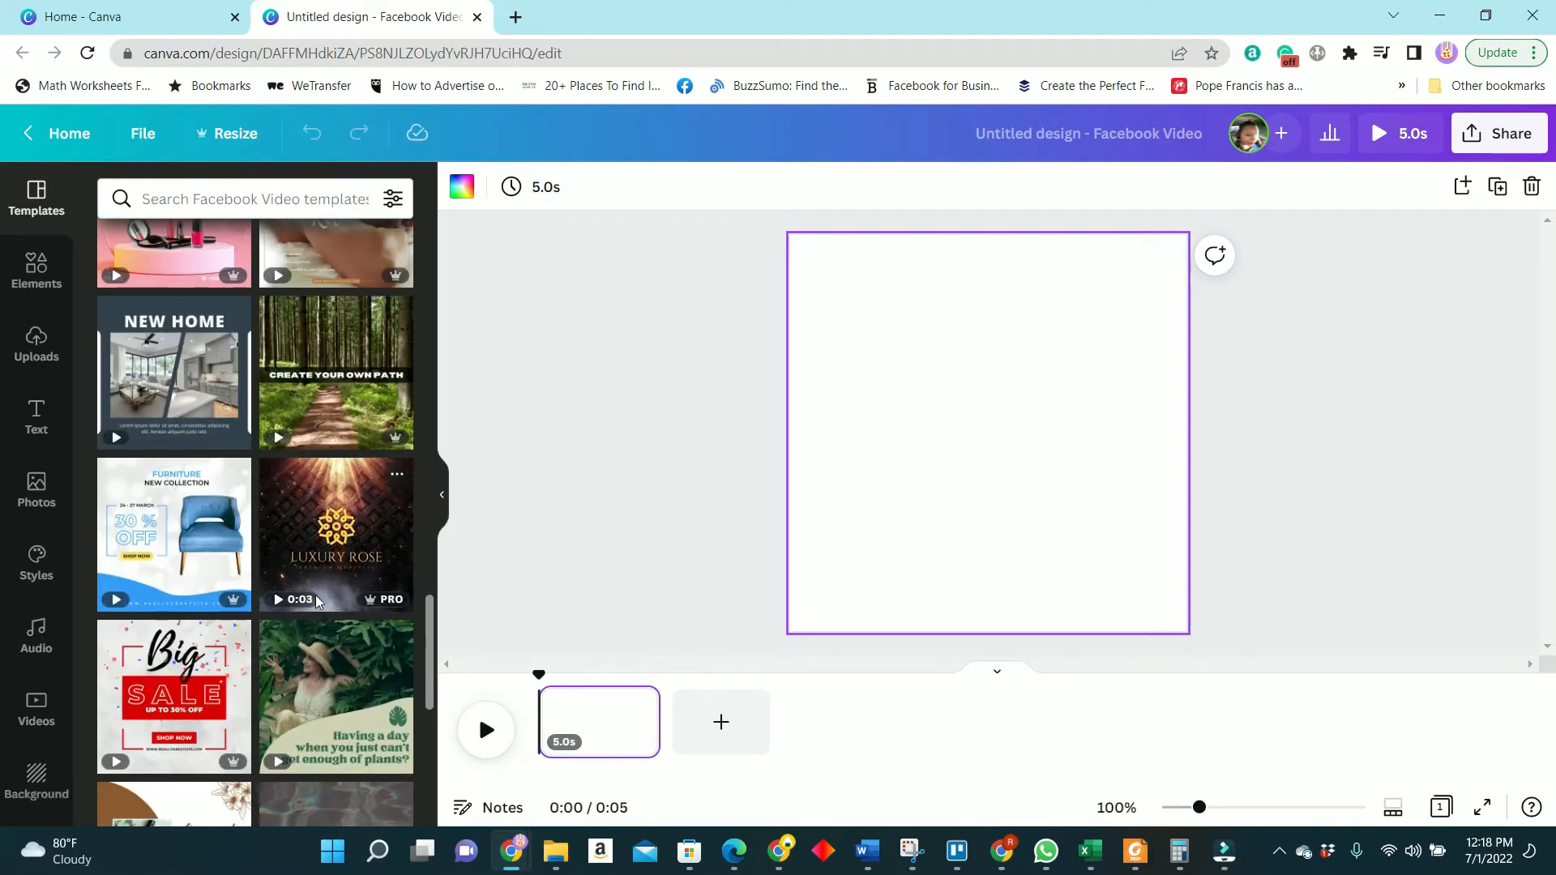
{"action": "scroll", "coordinate": [316, 600], "scroll_direction": "down", "scroll_amount": 2}
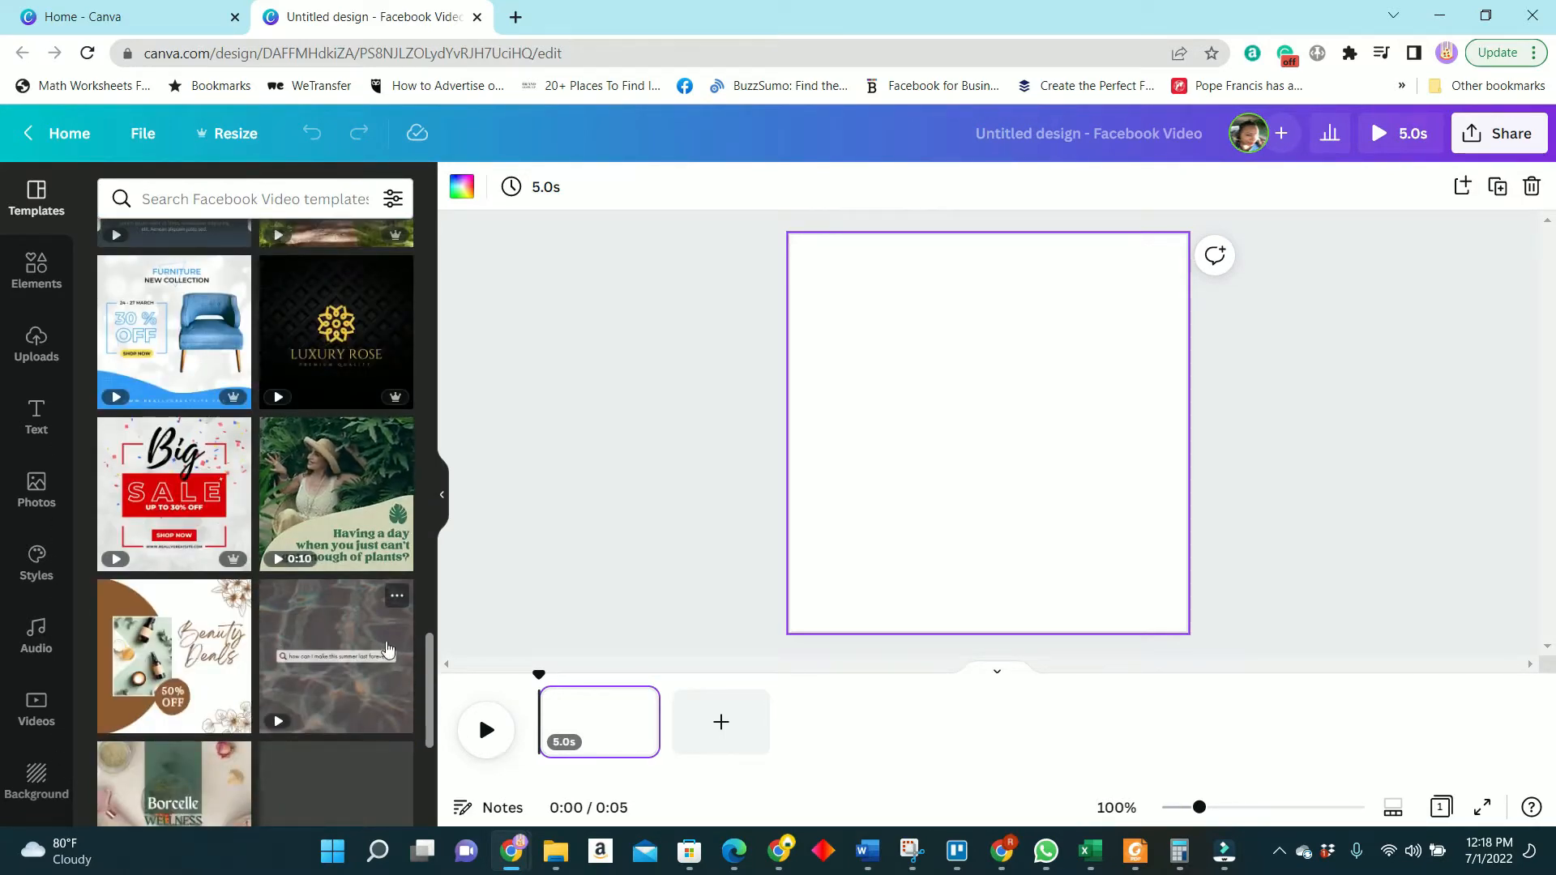
{"action": "scroll", "coordinate": [308, 633], "scroll_direction": "down", "scroll_amount": 3}
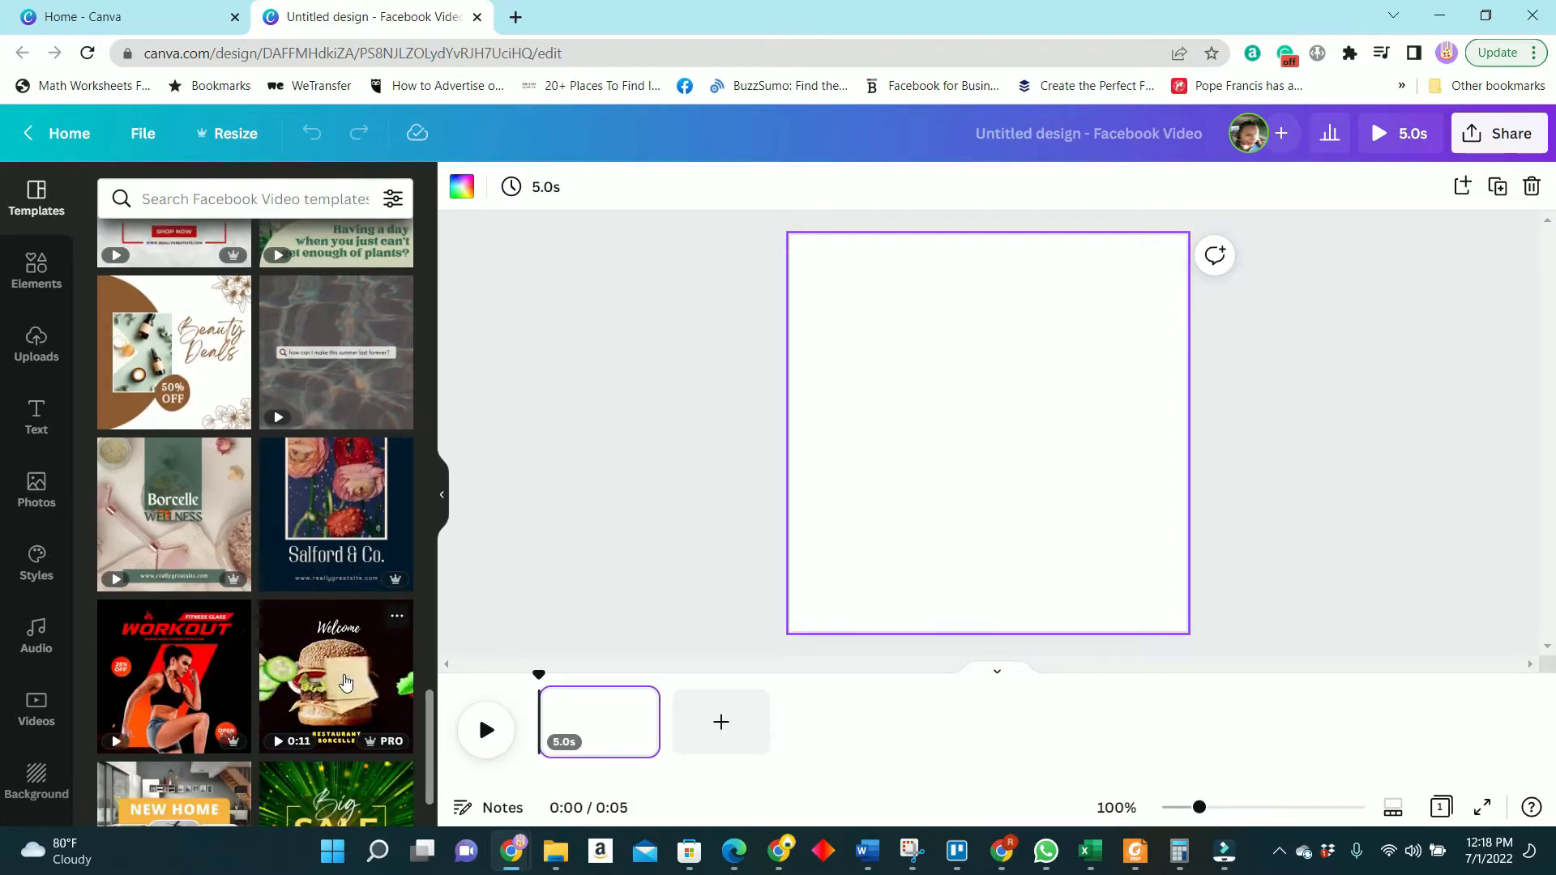
{"action": "scroll", "coordinate": [340, 679], "scroll_direction": "down", "scroll_amount": 1}
{"action": "scroll", "coordinate": [321, 663], "scroll_direction": "down", "scroll_amount": 2}
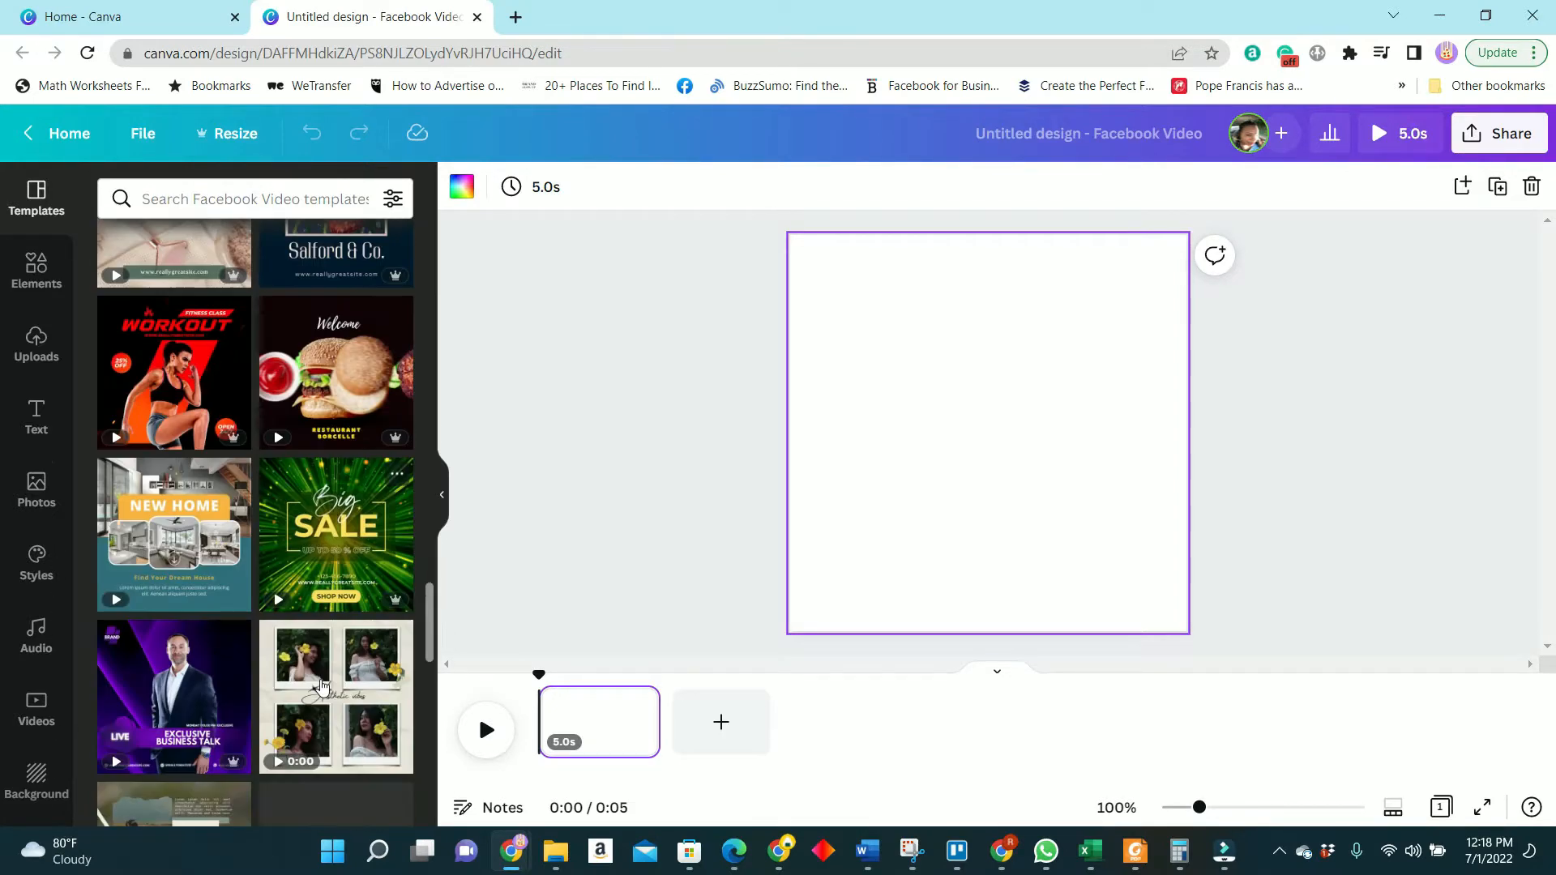
{"action": "scroll", "coordinate": [313, 653], "scroll_direction": "down", "scroll_amount": 3}
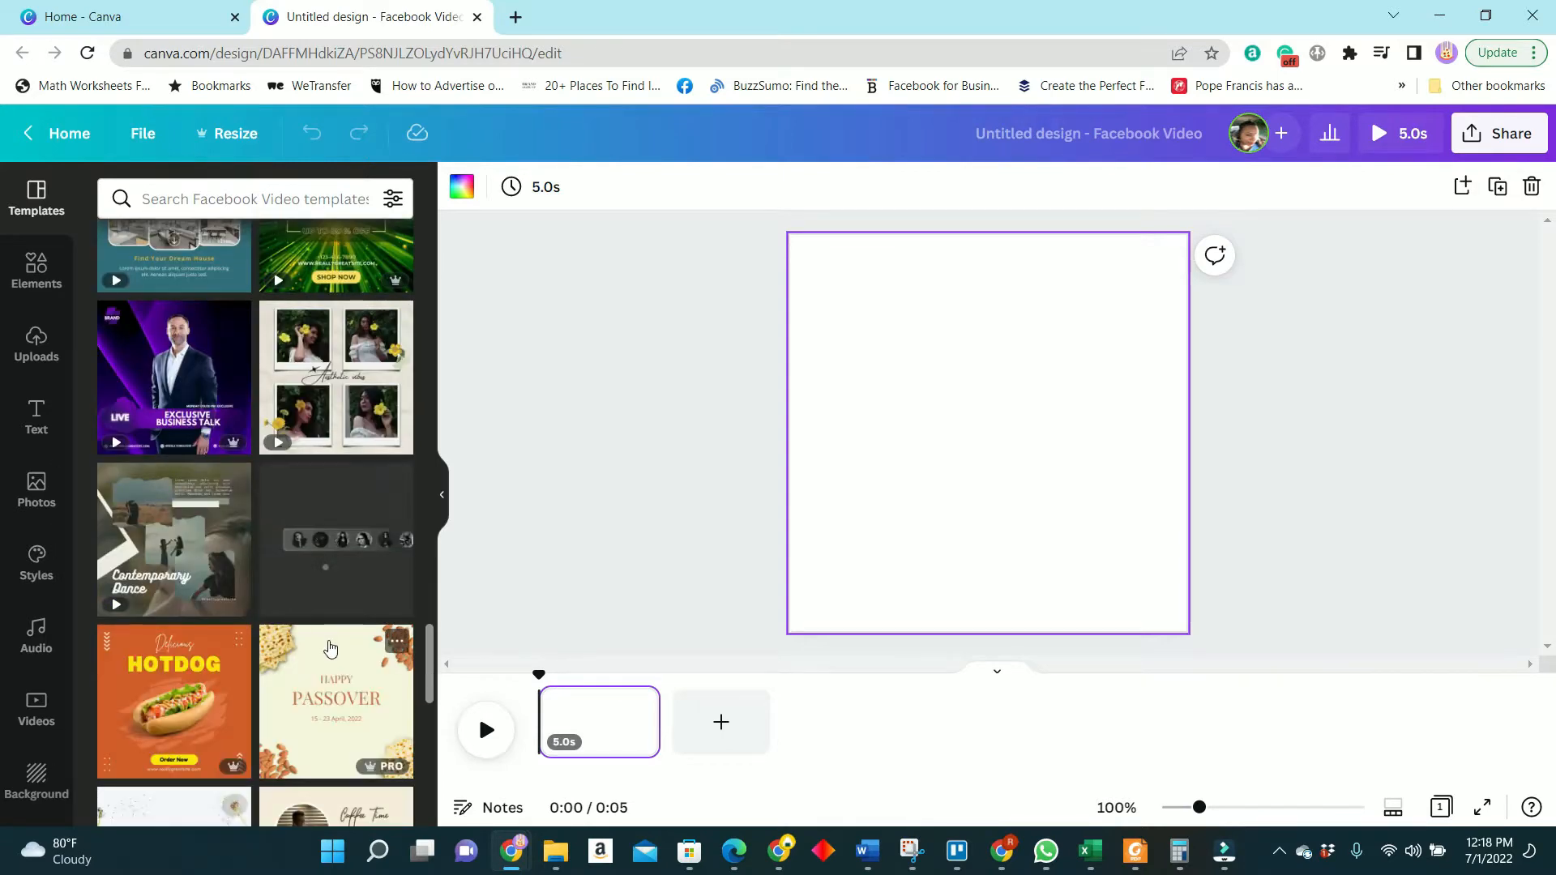
{"action": "scroll", "coordinate": [324, 632], "scroll_direction": "up", "scroll_amount": 5}
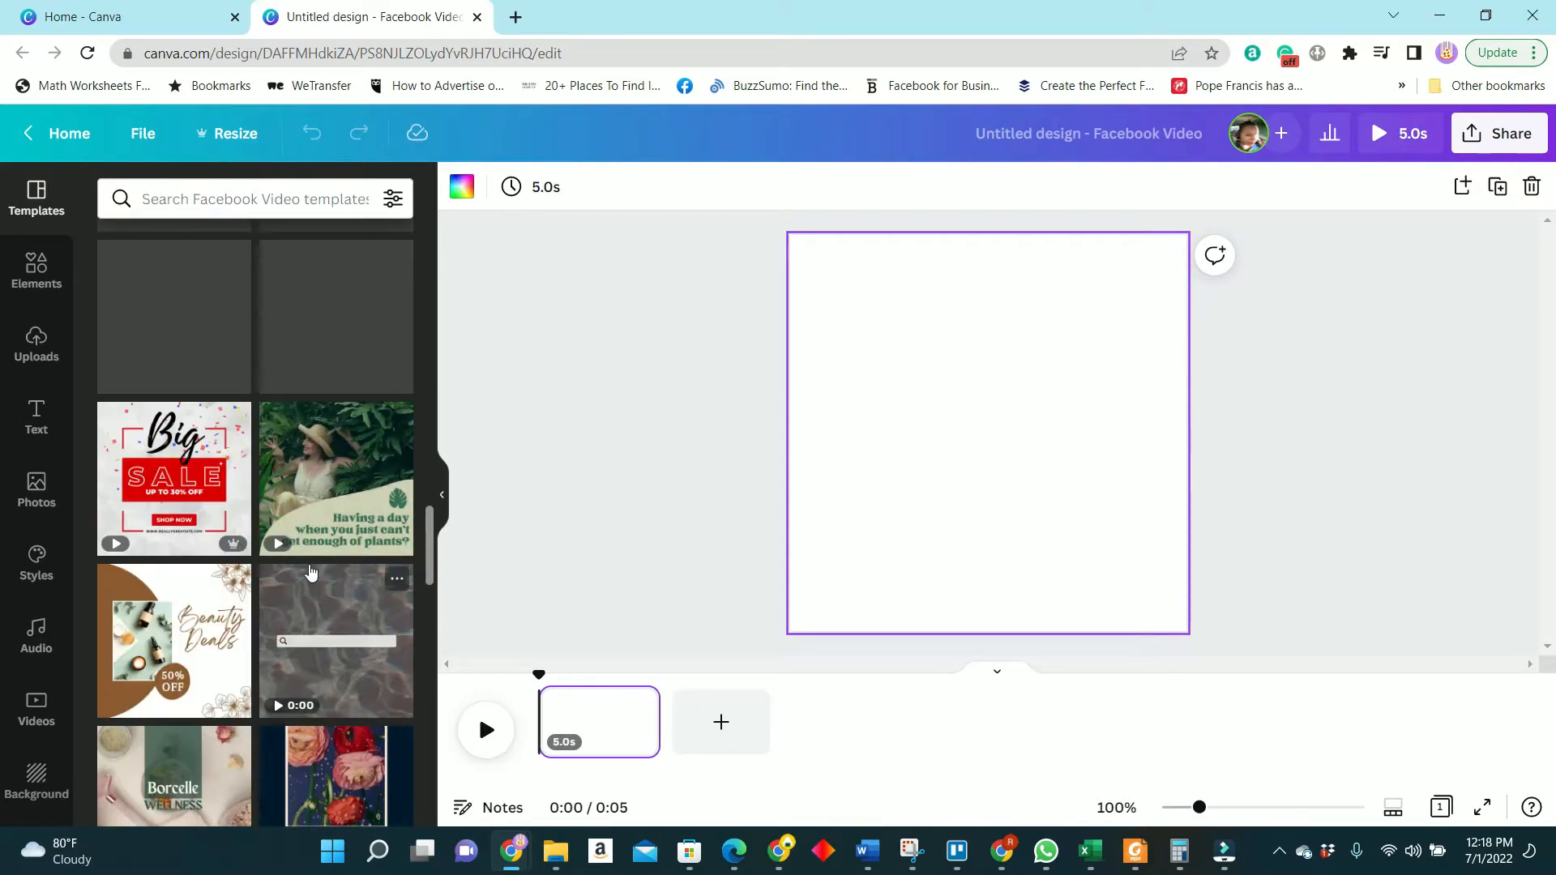
{"action": "scroll", "coordinate": [311, 573], "scroll_direction": "up", "scroll_amount": 3}
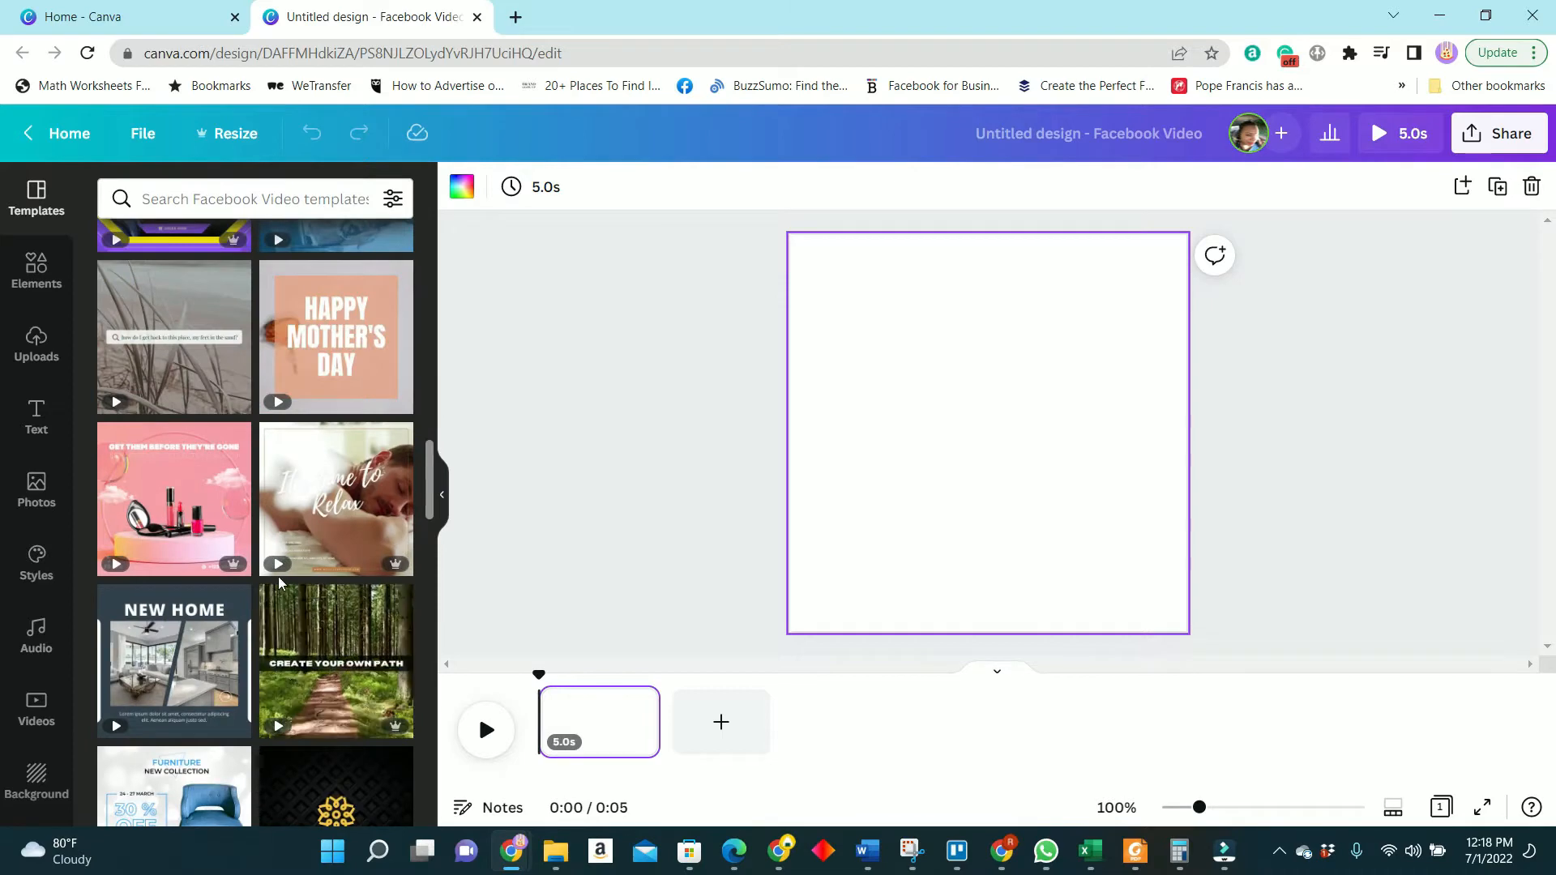
{"action": "scroll", "coordinate": [278, 582], "scroll_direction": "up", "scroll_amount": 5}
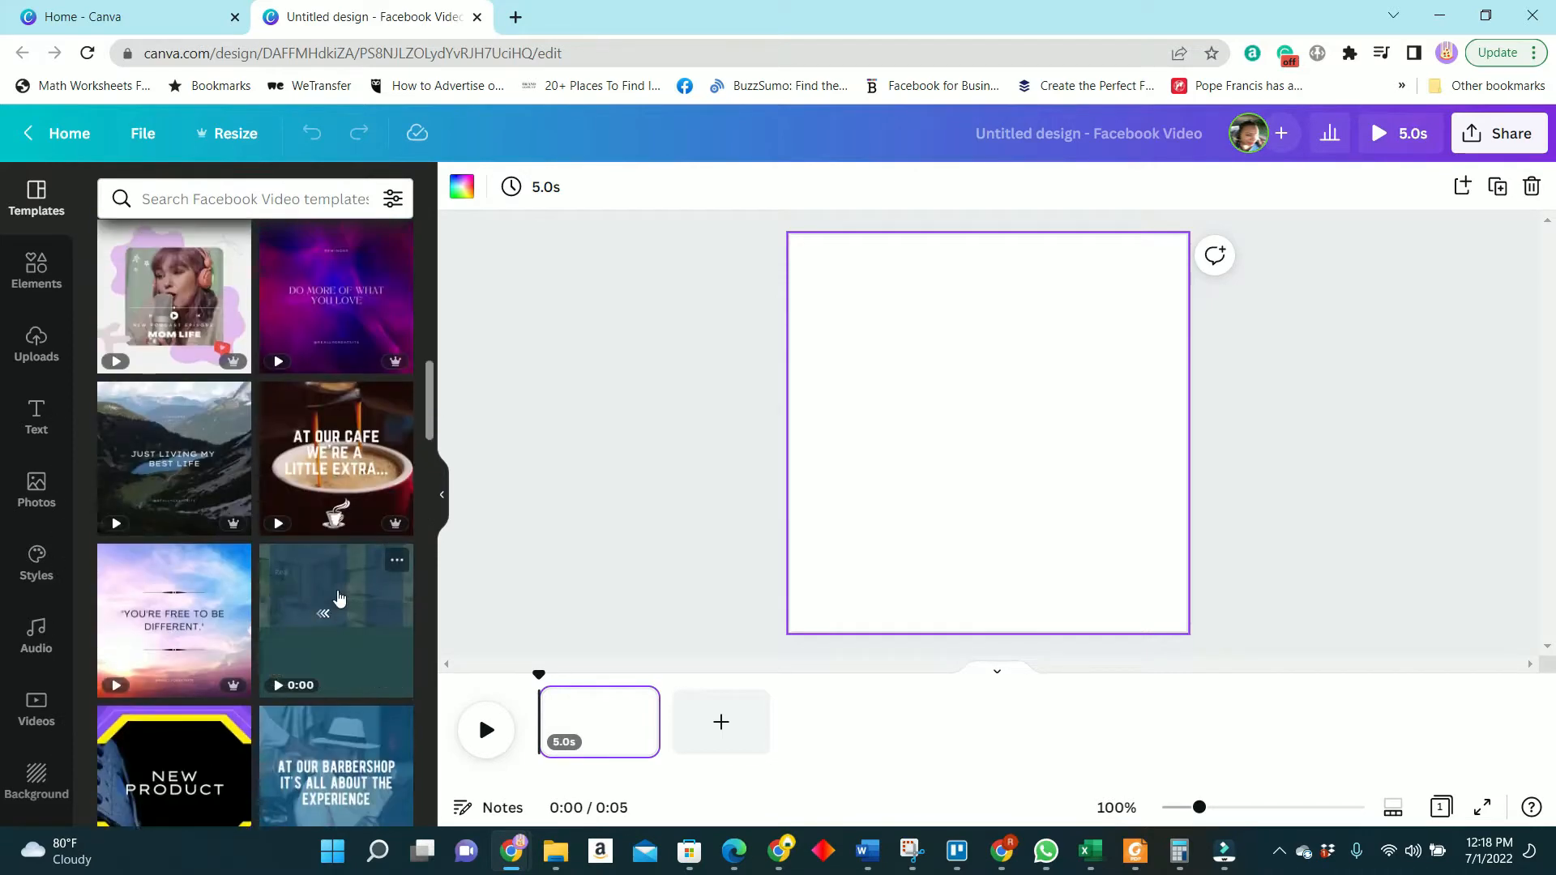
{"action": "scroll", "coordinate": [291, 600], "scroll_direction": "up", "scroll_amount": 5}
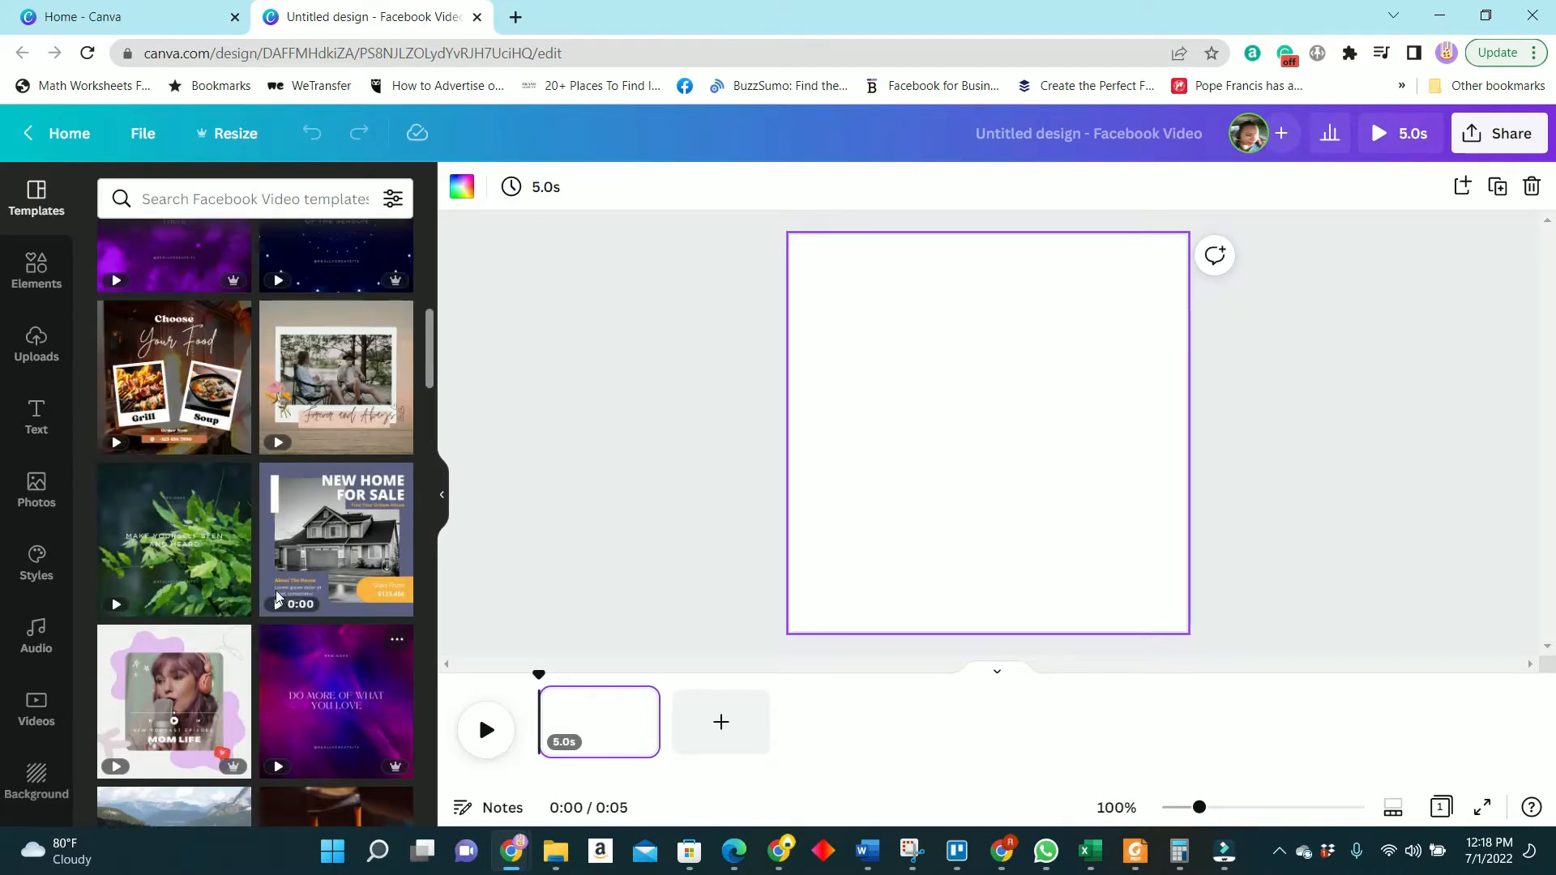
{"action": "scroll", "coordinate": [245, 585], "scroll_direction": "up", "scroll_amount": 5}
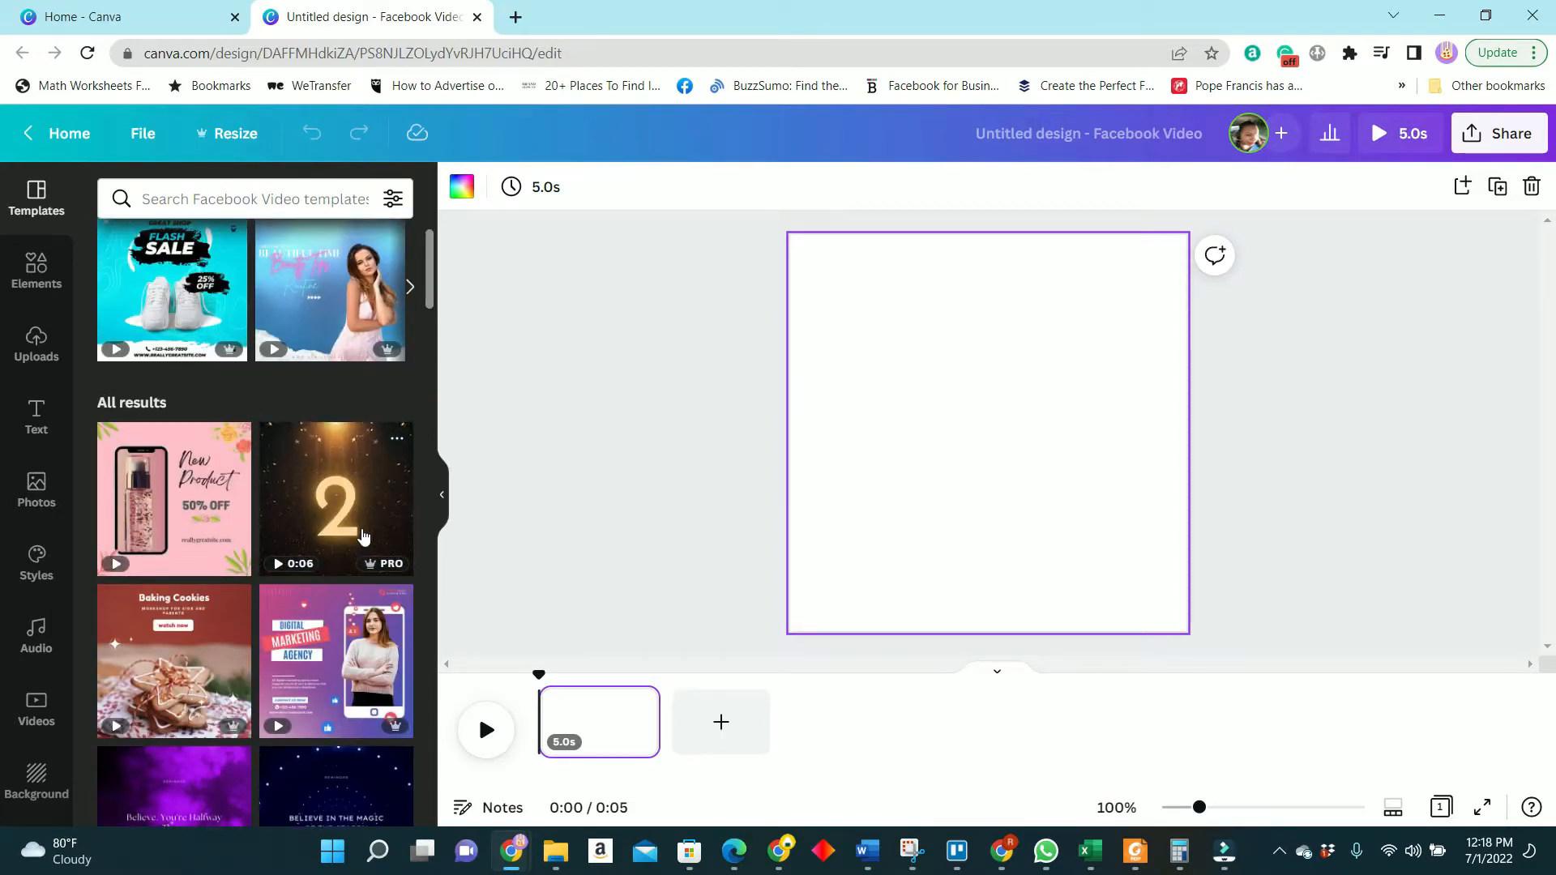
{"action": "left_click", "coordinate": [189, 509]}
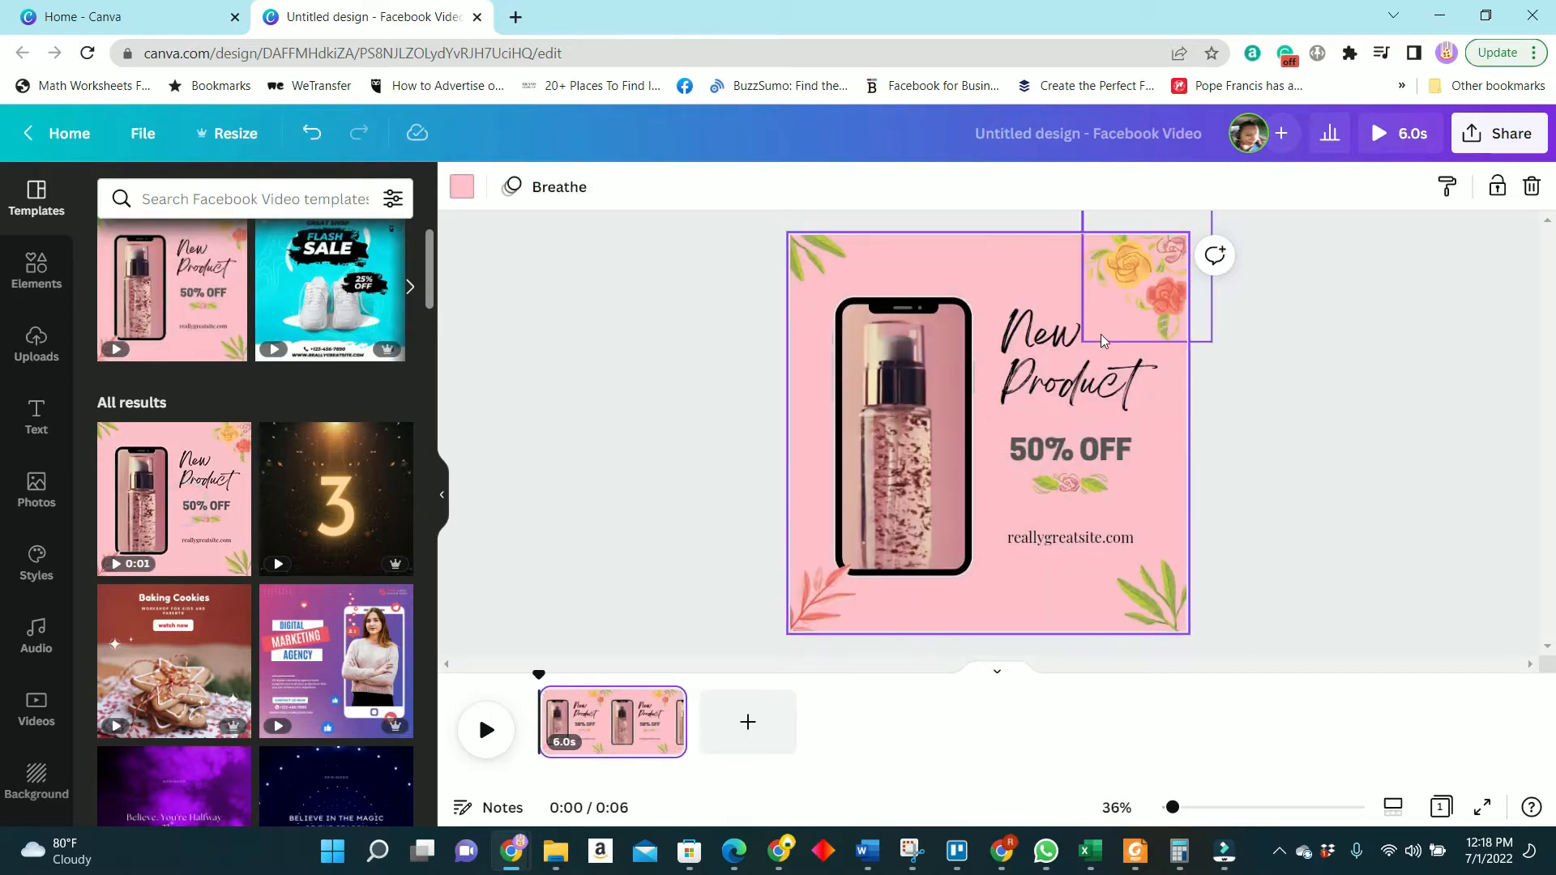
Delete the flower and leaf decorations from the page corners and the small floral ornament below "50% OFF".
{"action": "left_click", "coordinate": [1150, 290]}
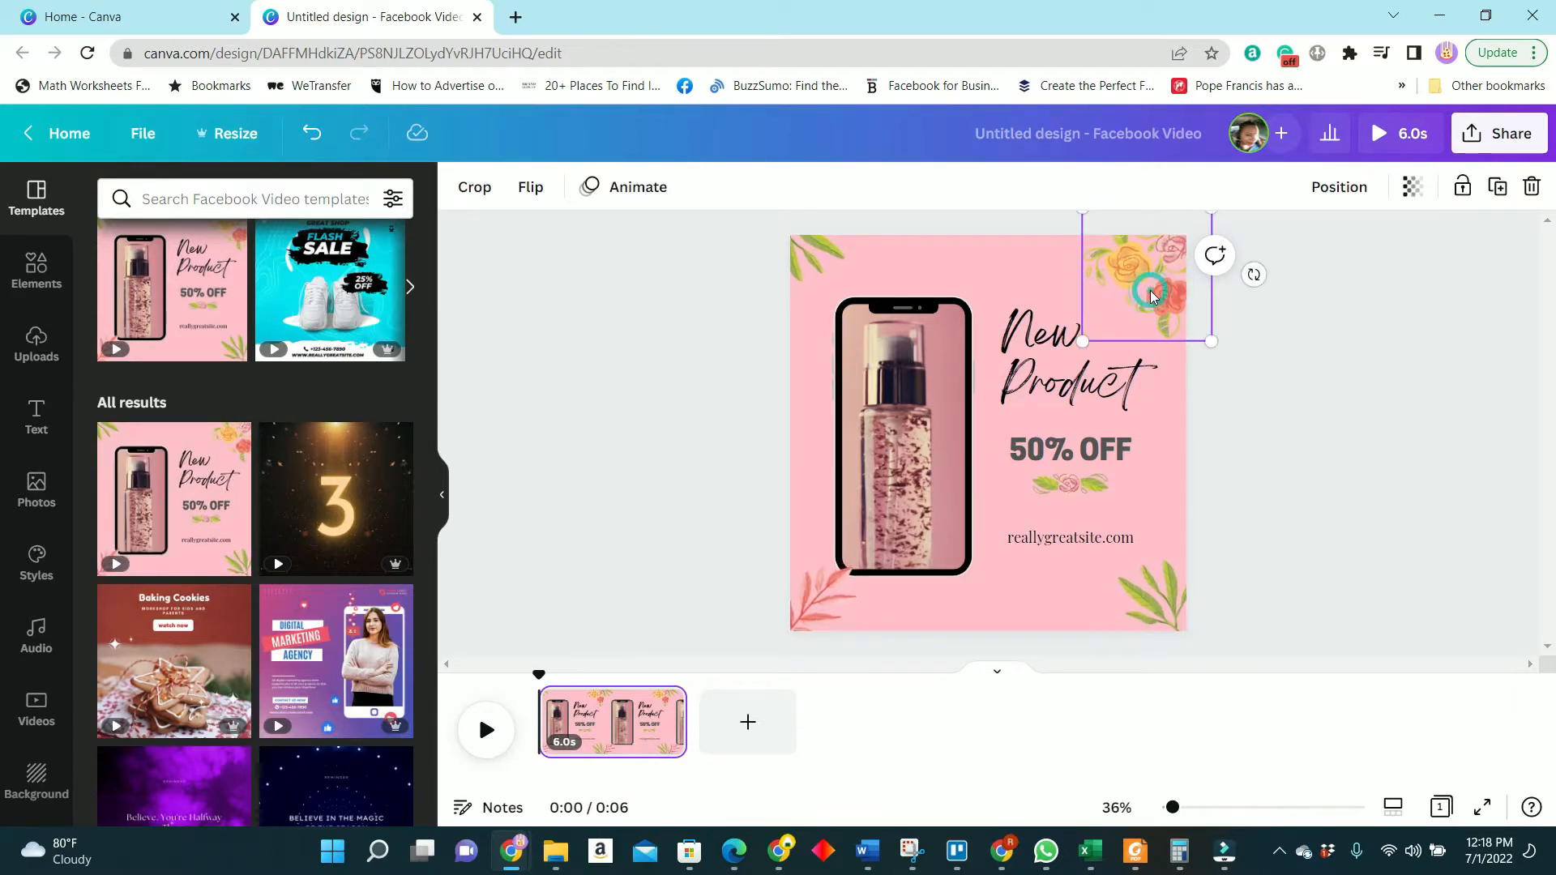
{"action": "key", "text": "Delete"}
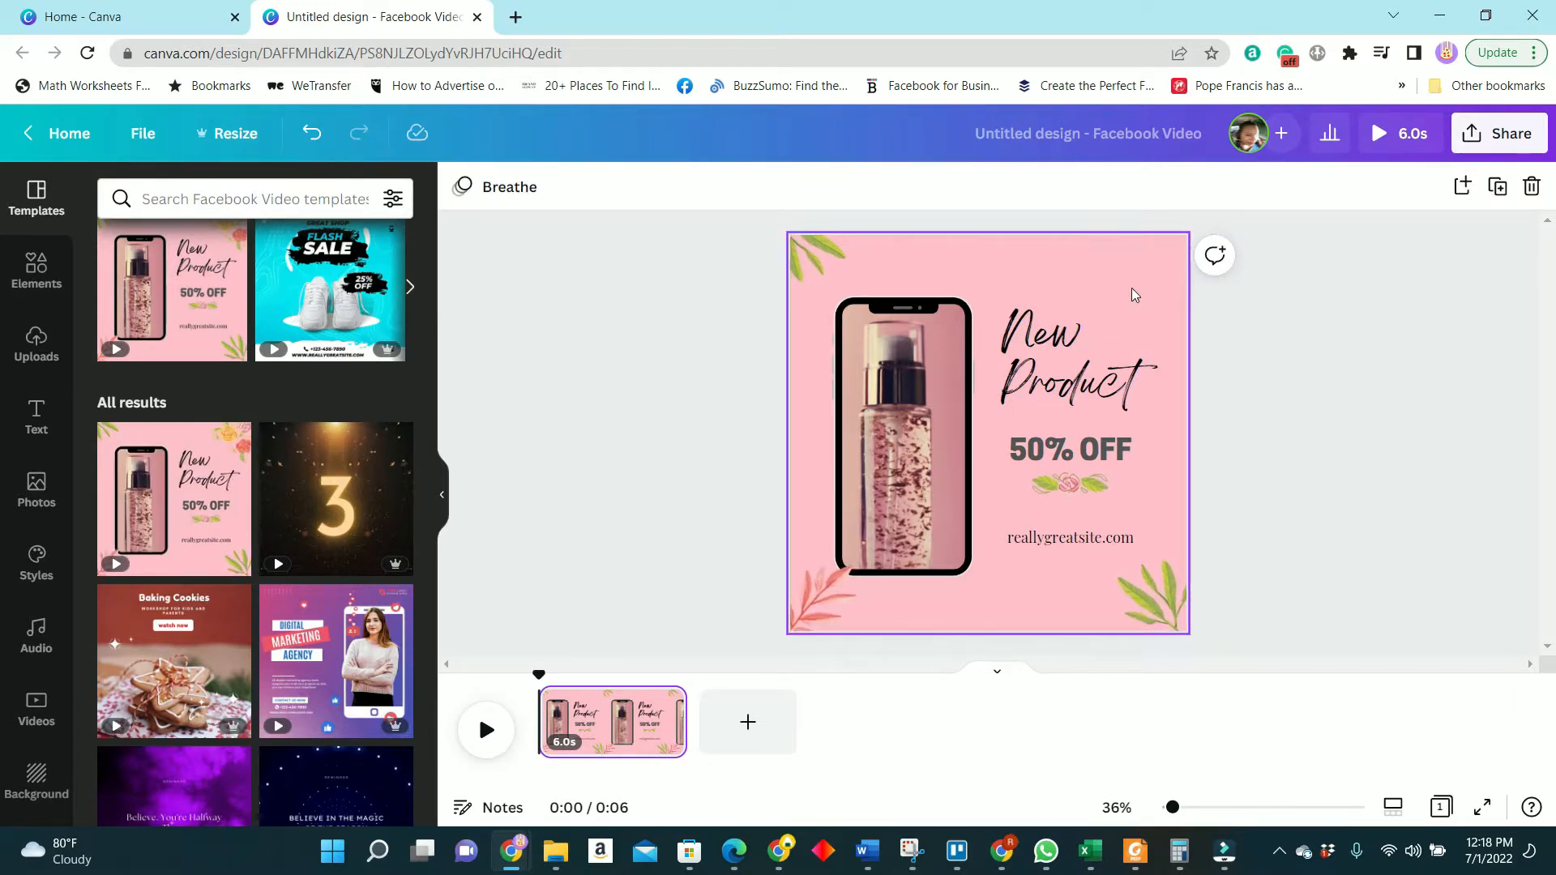
{"action": "left_click", "coordinate": [830, 259]}
{"action": "key", "text": "Delete"}
{"action": "left_click", "coordinate": [1154, 602]}
{"action": "key", "text": "Delete"}
{"action": "left_click", "coordinate": [1070, 484]}
{"action": "key", "text": "Delete"}
{"action": "left_click", "coordinate": [815, 590]}
{"action": "key", "text": "Delete"}
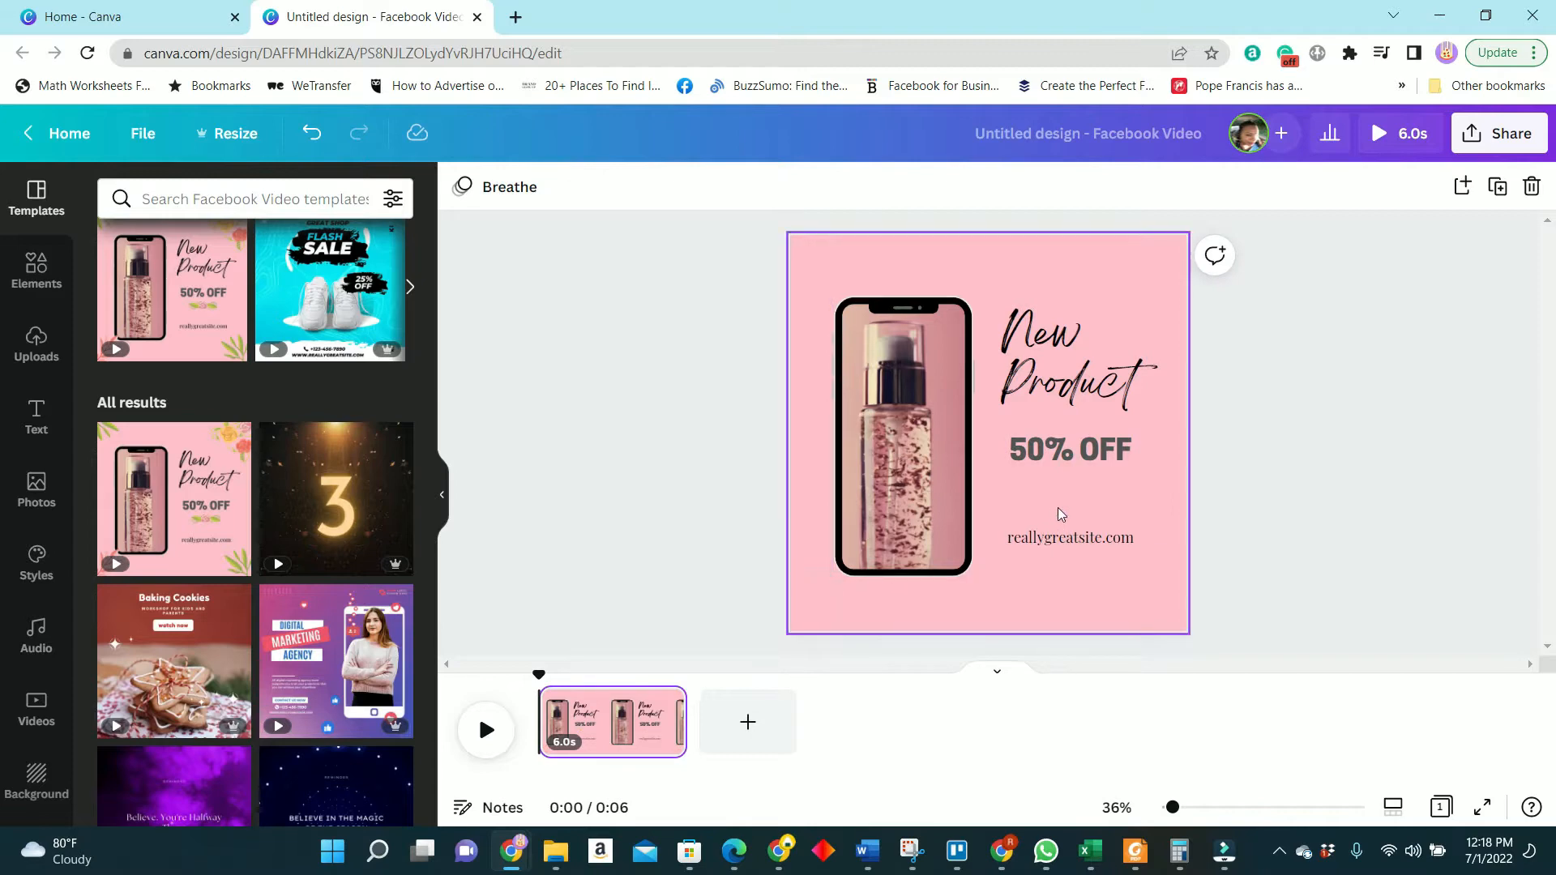
Try the light pink from the Nice Threads ltd. palette and the pale yellow from NICE THREADS as the page background.
{"action": "left_click", "coordinate": [43, 279]}
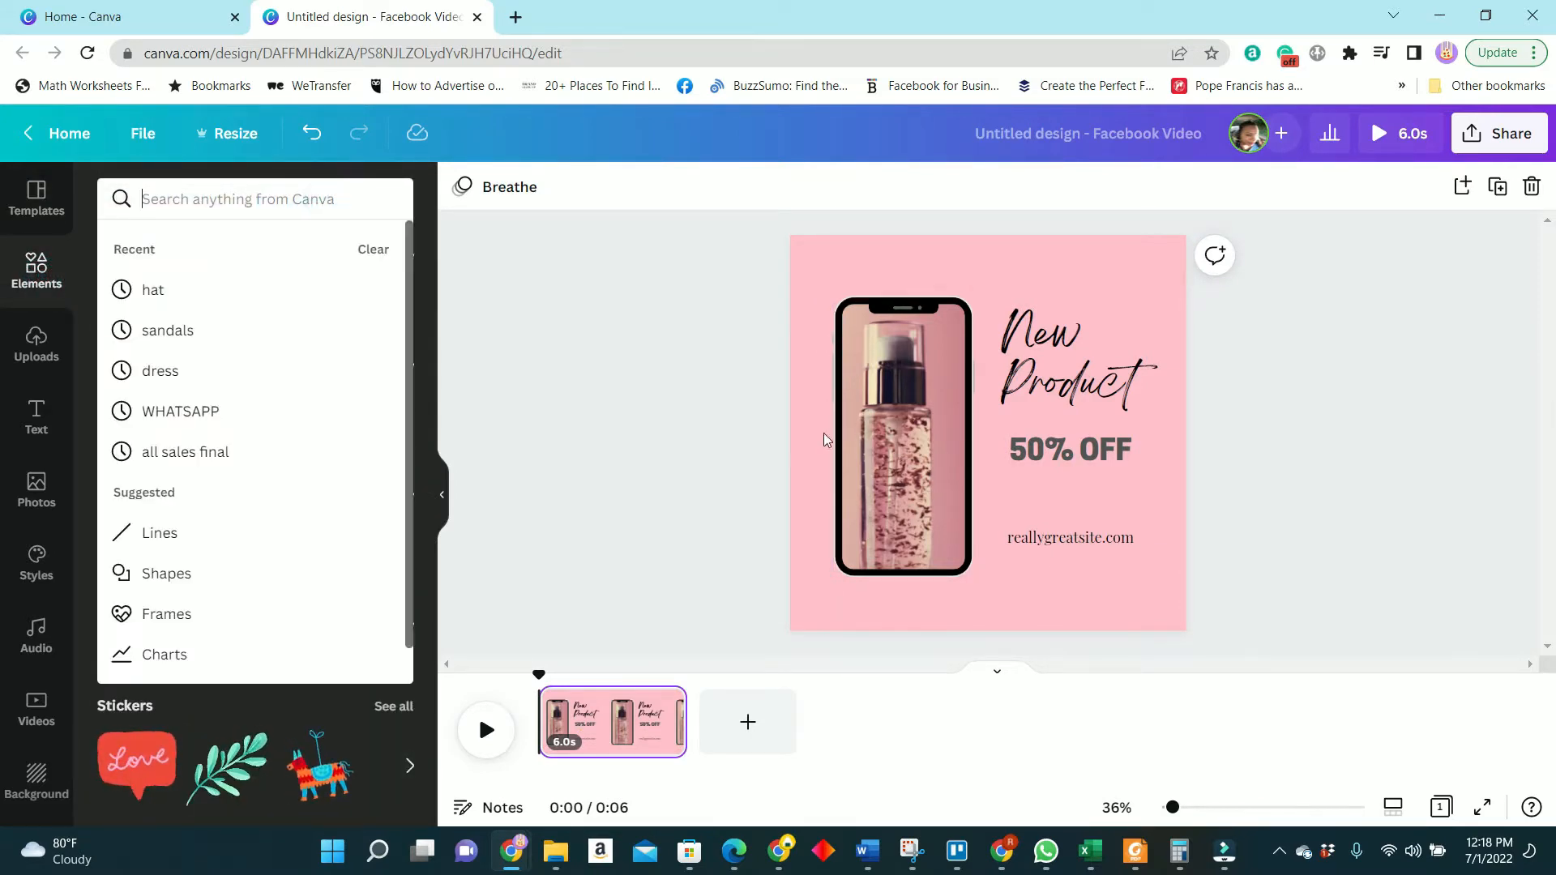
{"action": "left_click", "coordinate": [921, 271]}
{"action": "left_click", "coordinate": [463, 185]}
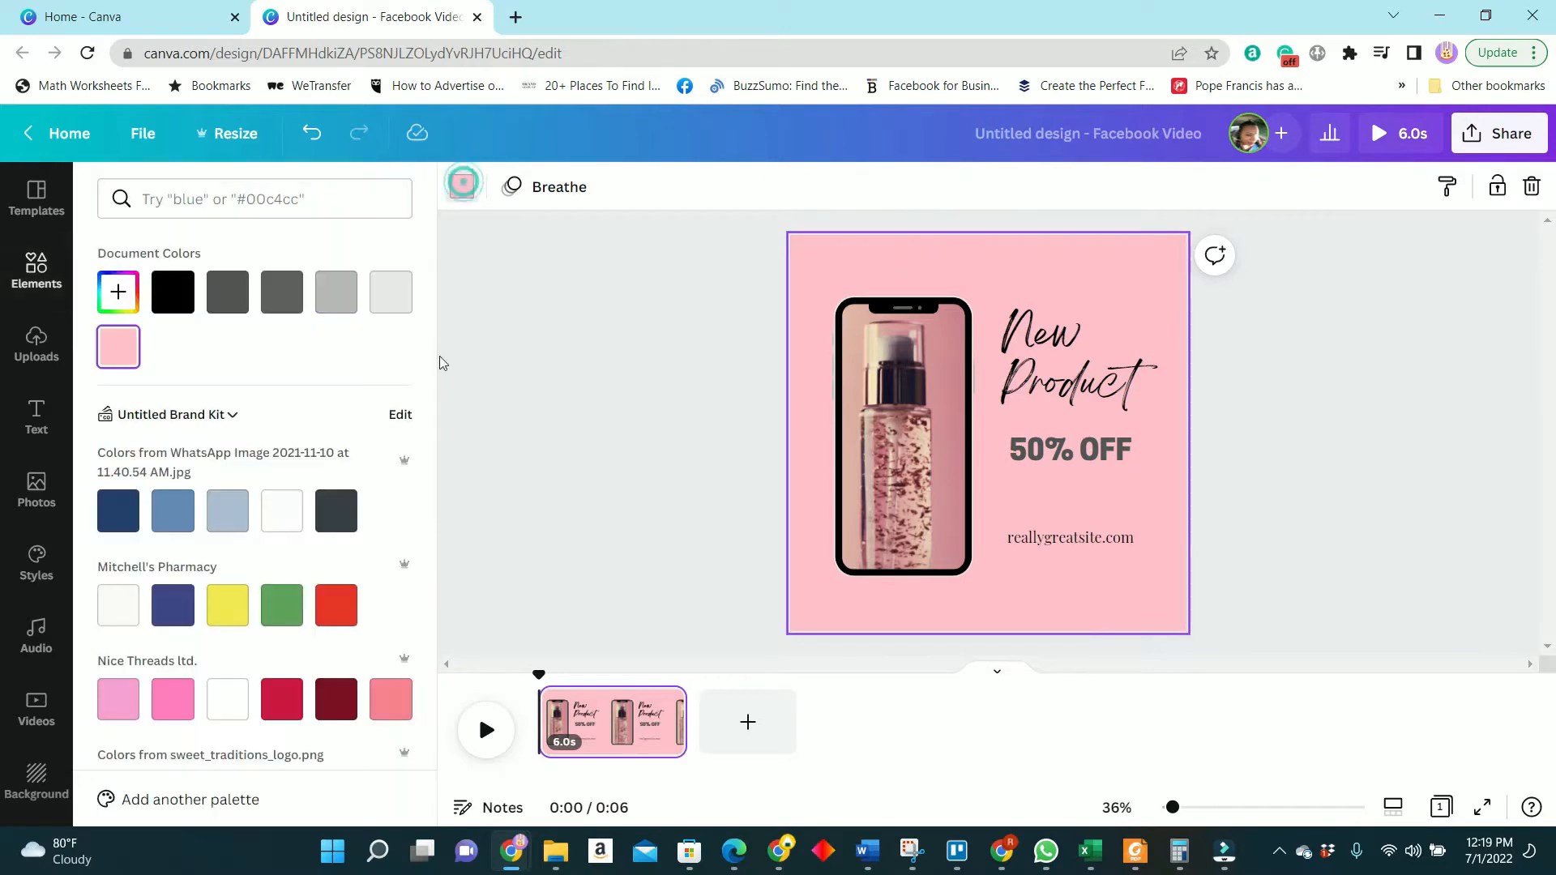
{"action": "scroll", "coordinate": [434, 368], "scroll_direction": "down", "scroll_amount": 4}
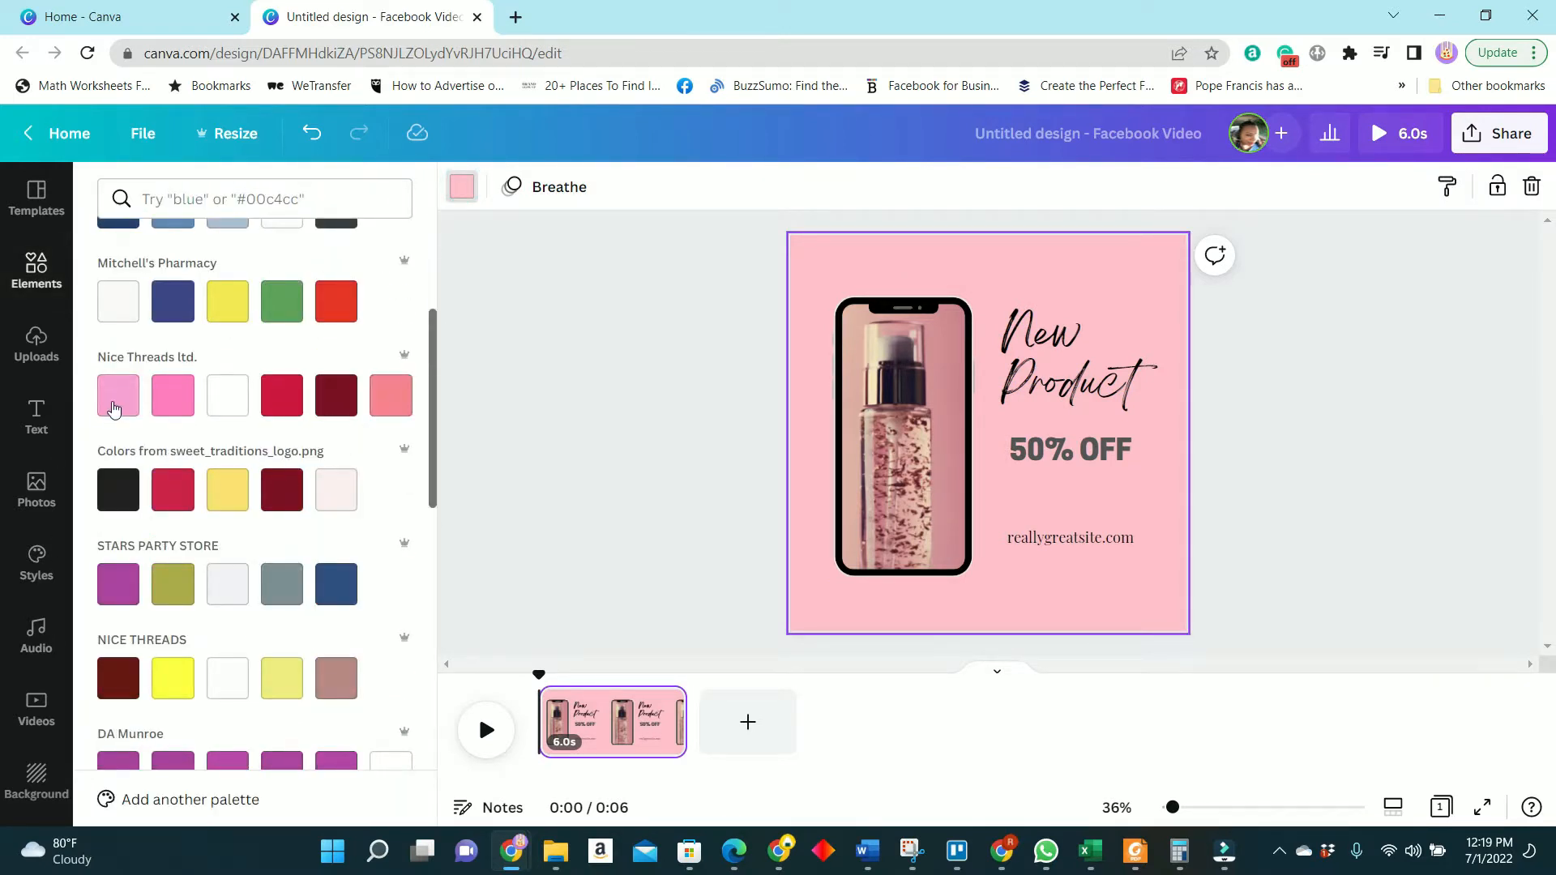
{"action": "left_click", "coordinate": [116, 403]}
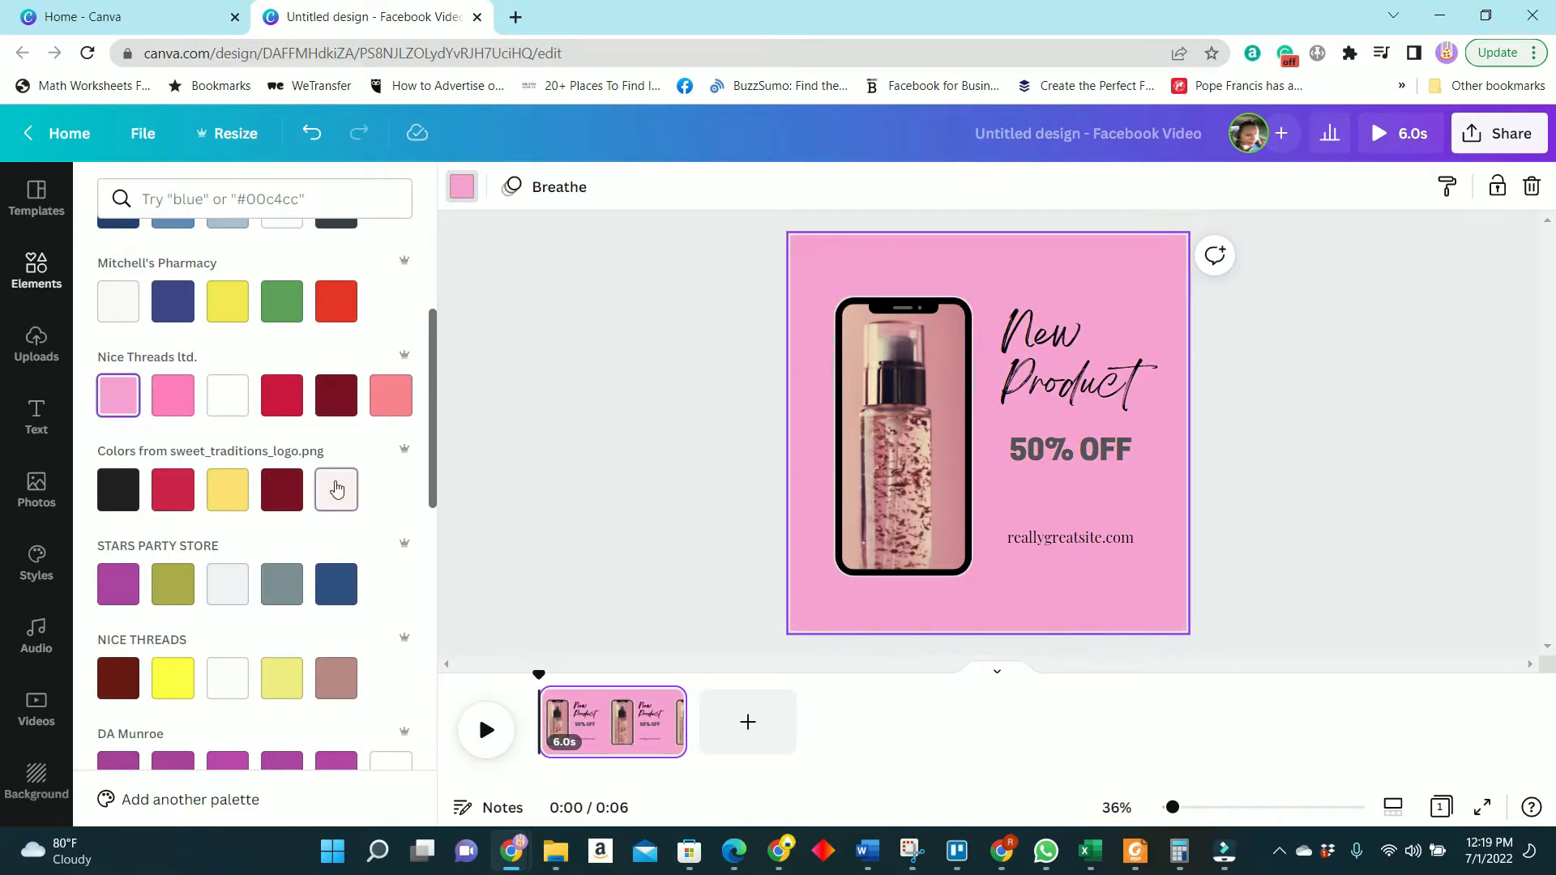
{"action": "left_click", "coordinate": [336, 490]}
{"action": "left_click", "coordinate": [121, 401]}
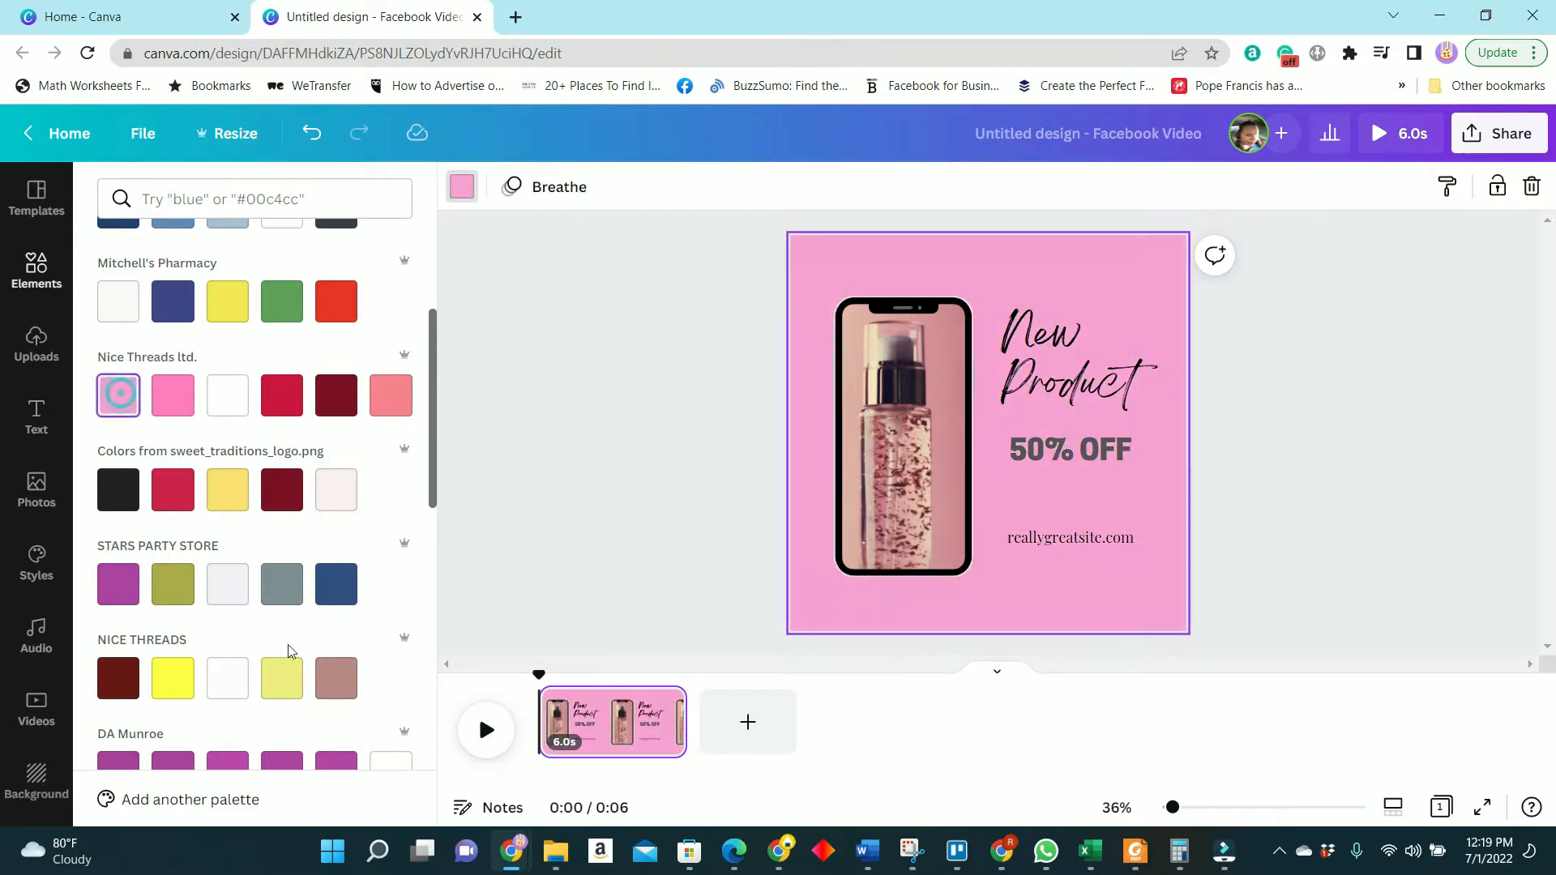
{"action": "left_click", "coordinate": [287, 693]}
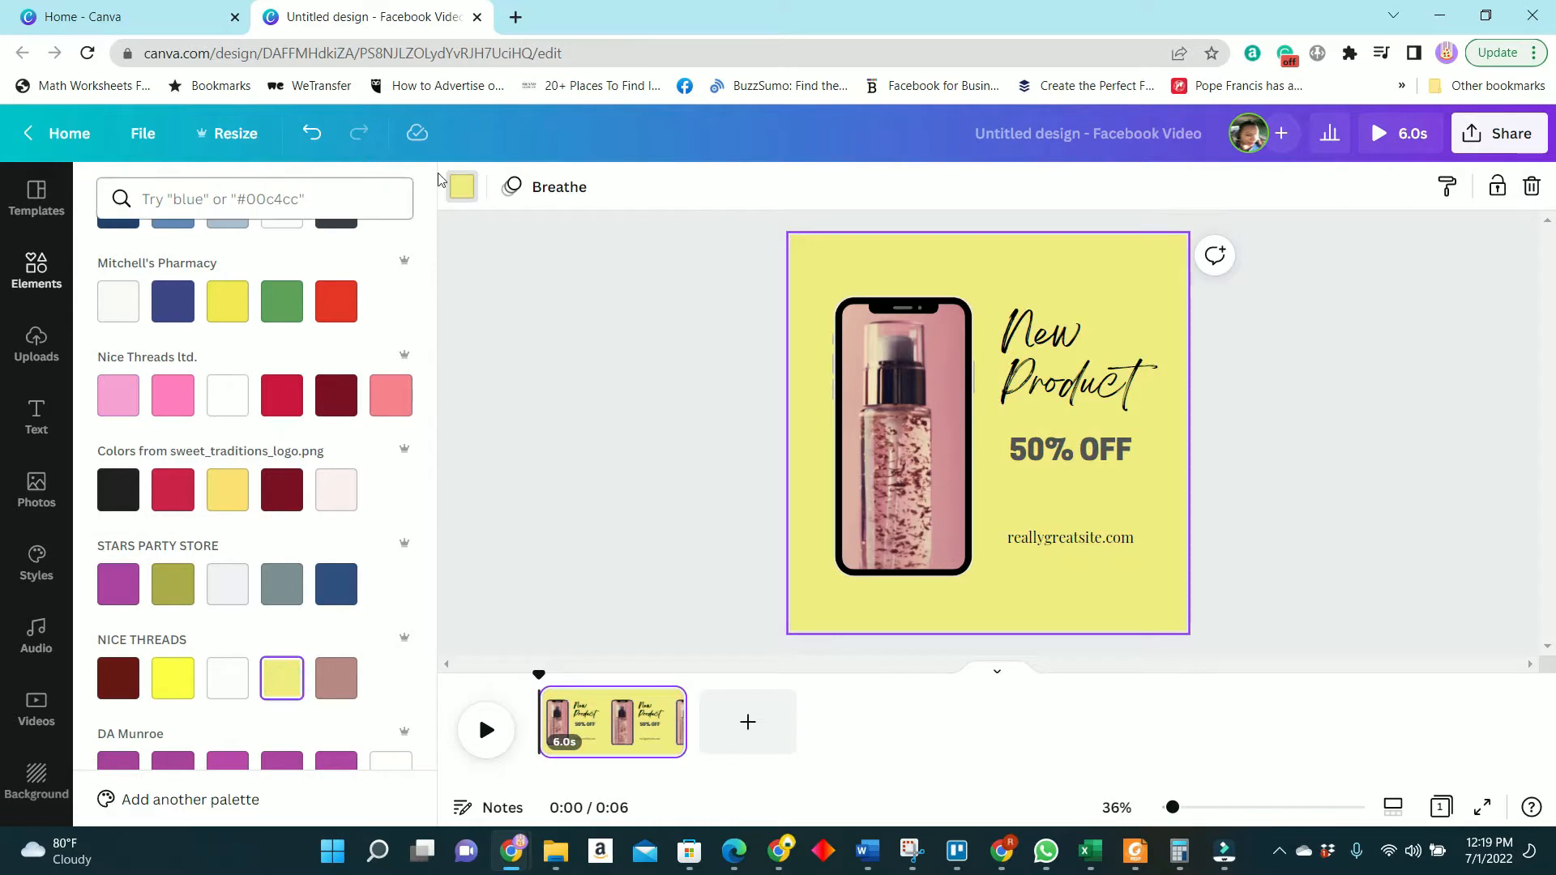
Set the page background to a custom cream colour, #FFFEE3.
{"action": "left_click", "coordinate": [463, 192]}
{"action": "left_click", "coordinate": [463, 191]}
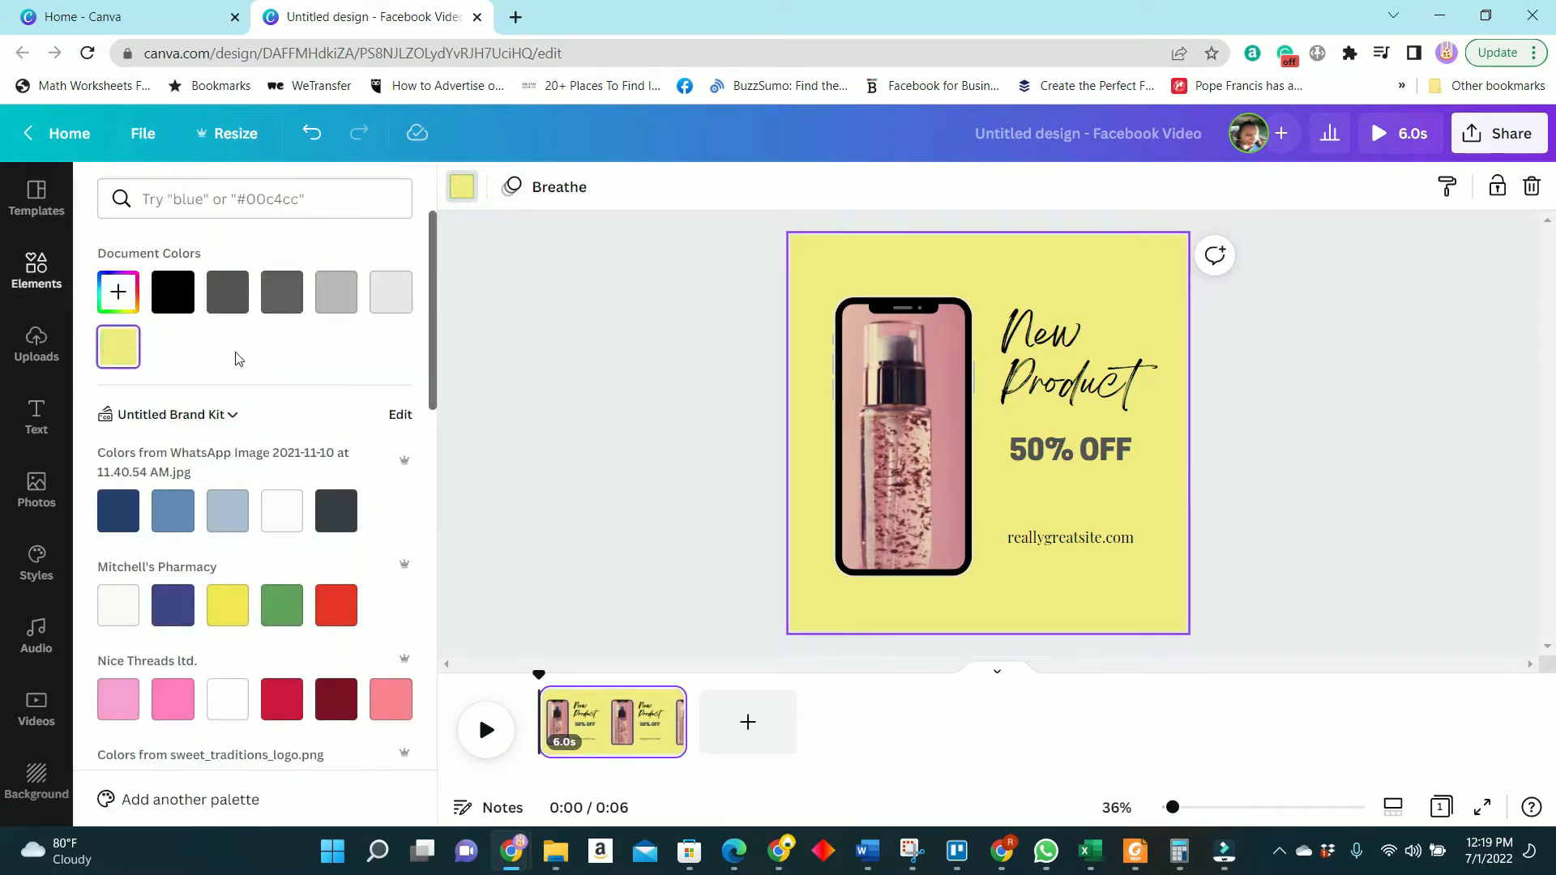
{"action": "left_click", "coordinate": [118, 292]}
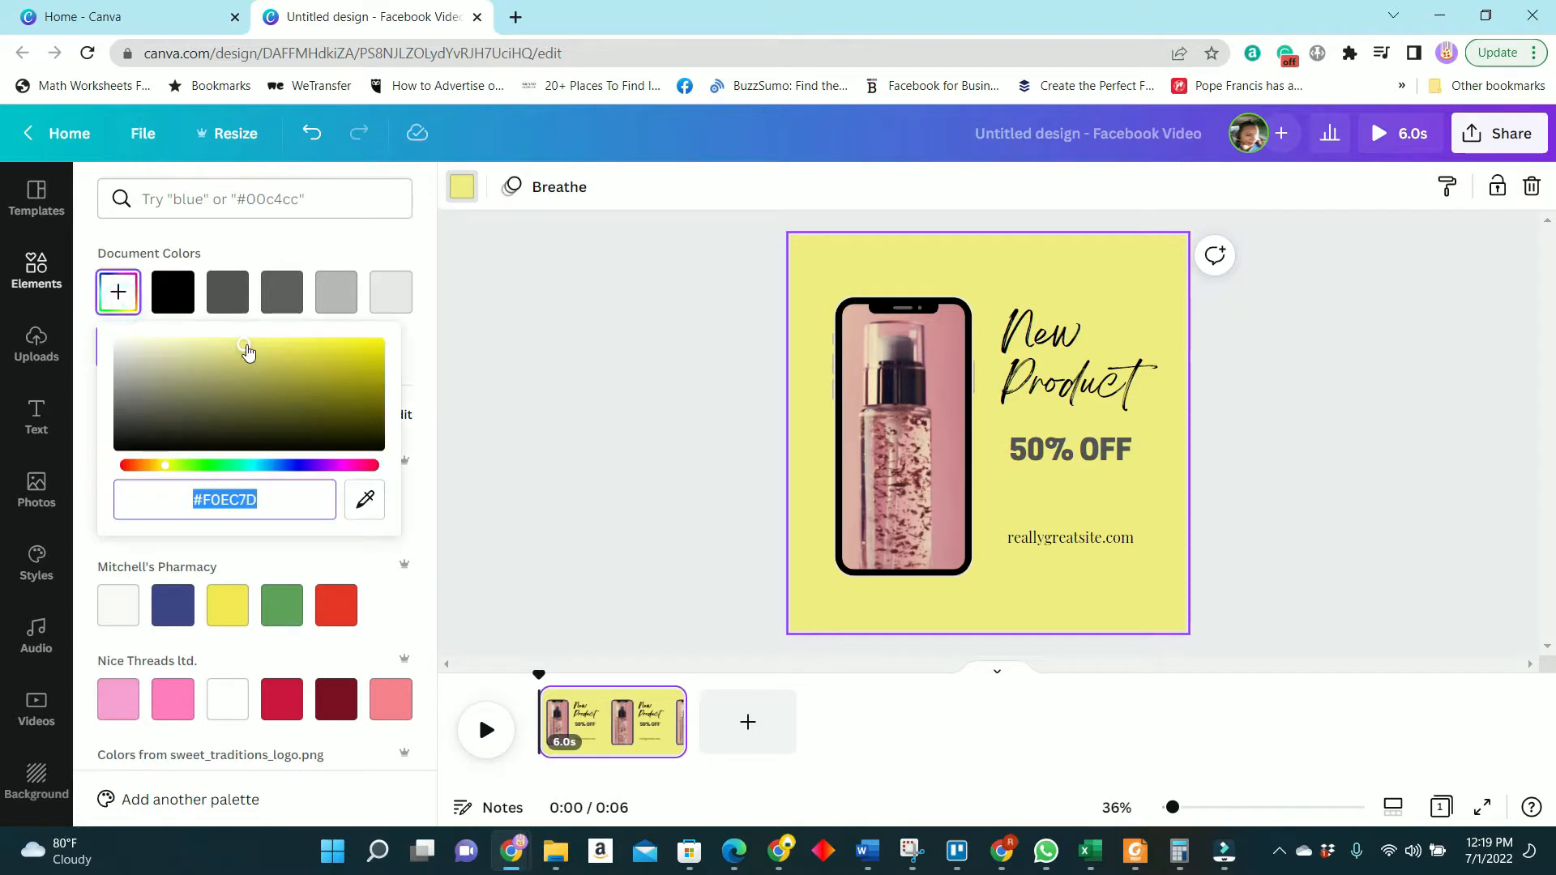
{"action": "left_click_drag", "start_coordinate": [242, 342], "coordinate": [166, 340]}
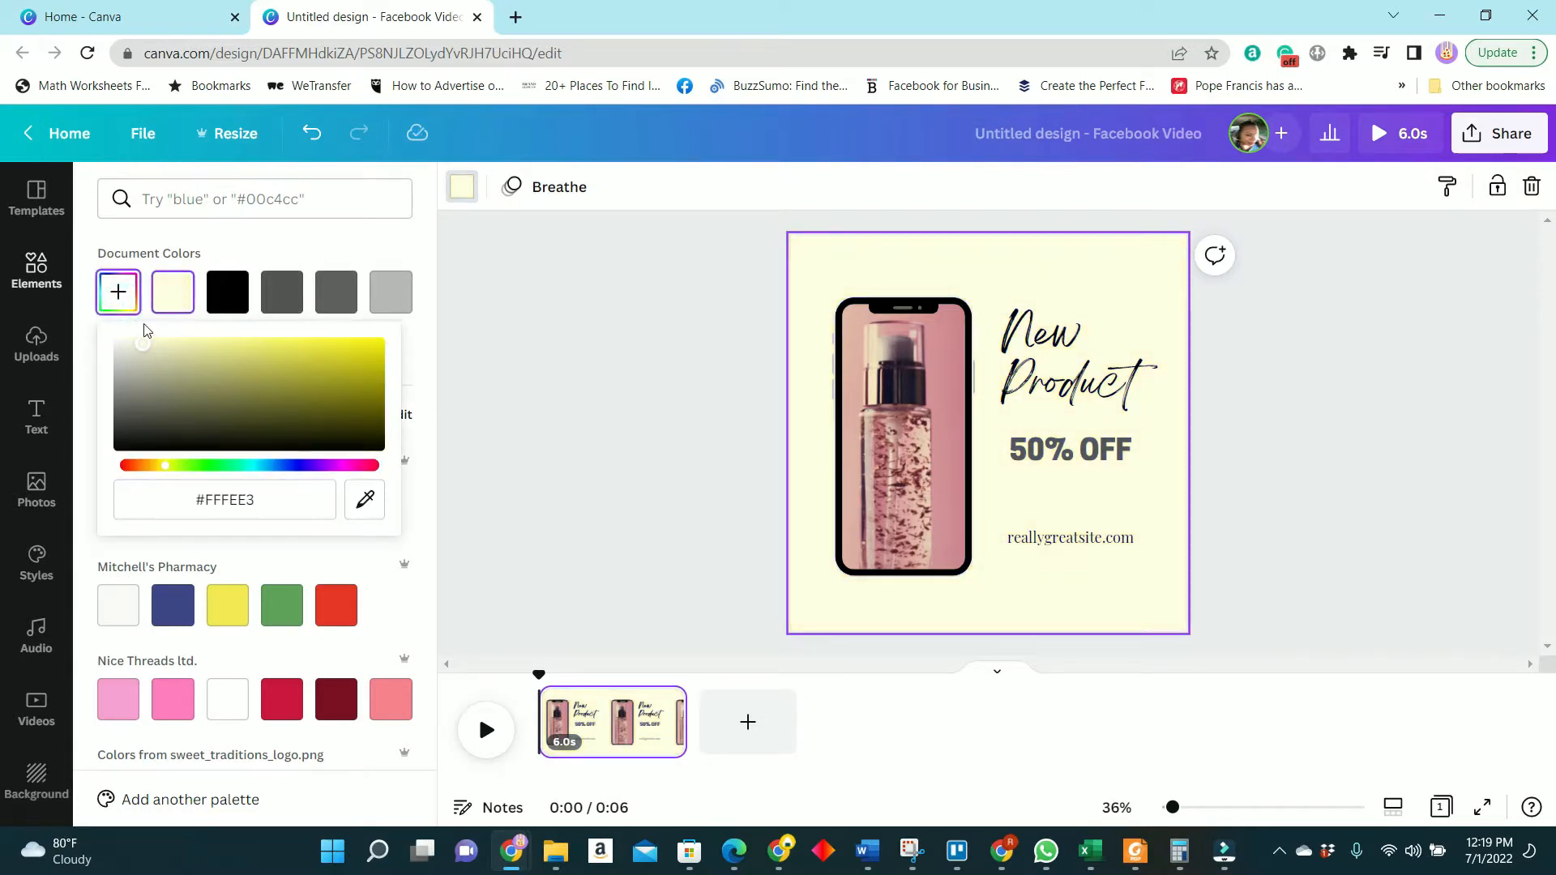
{"action": "left_click", "coordinate": [487, 316]}
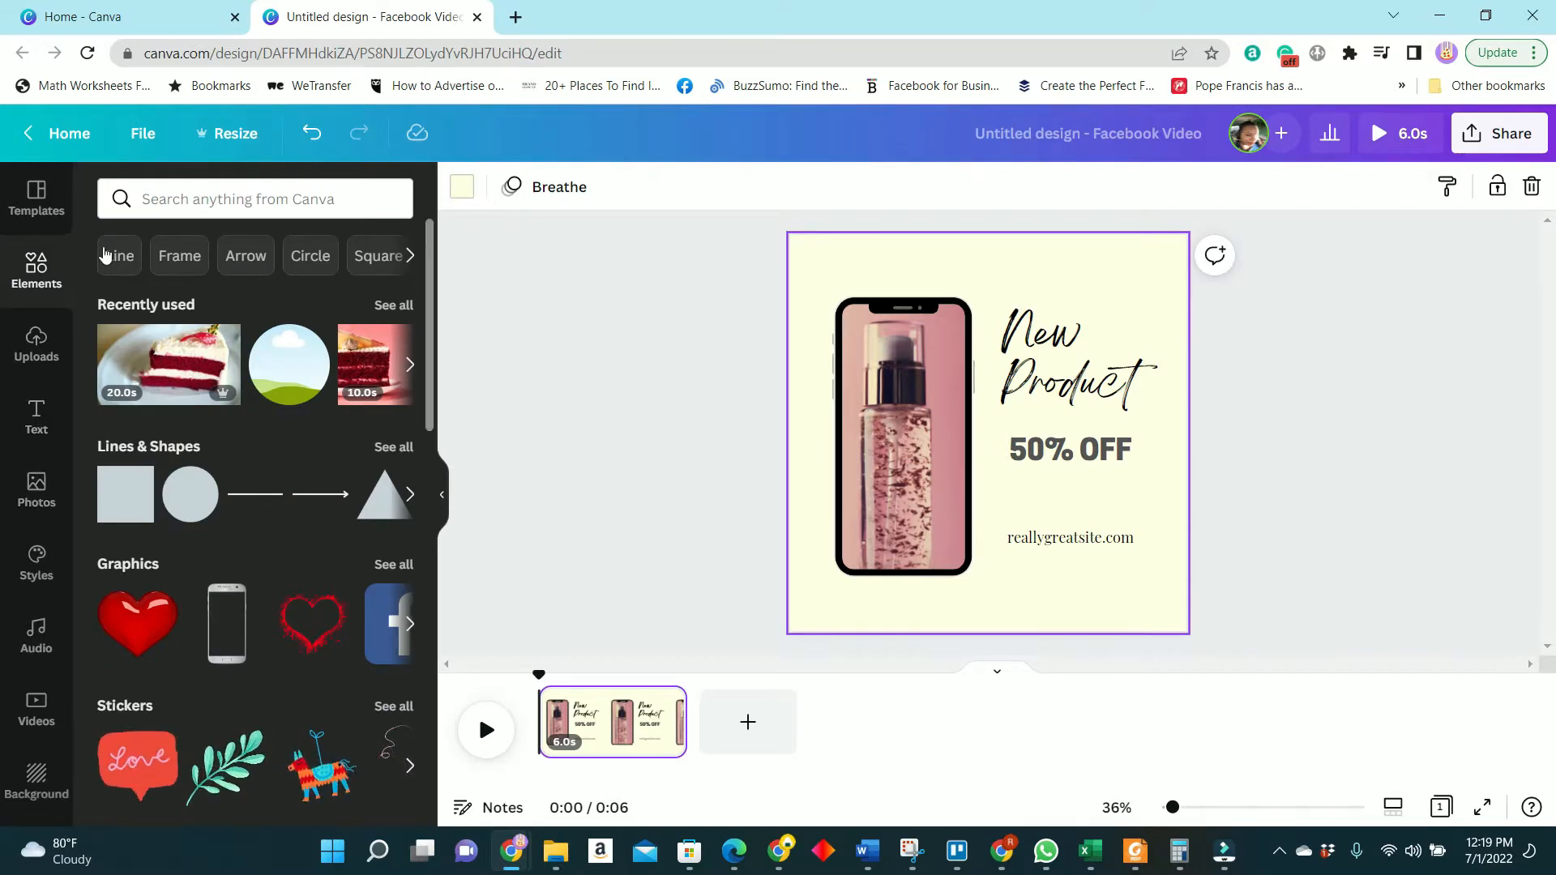
Search the elements for "gold leaf" and add the solid gold monstera leaf to the page.
{"action": "left_click", "coordinate": [257, 202]}
{"action": "type", "text": "g"}
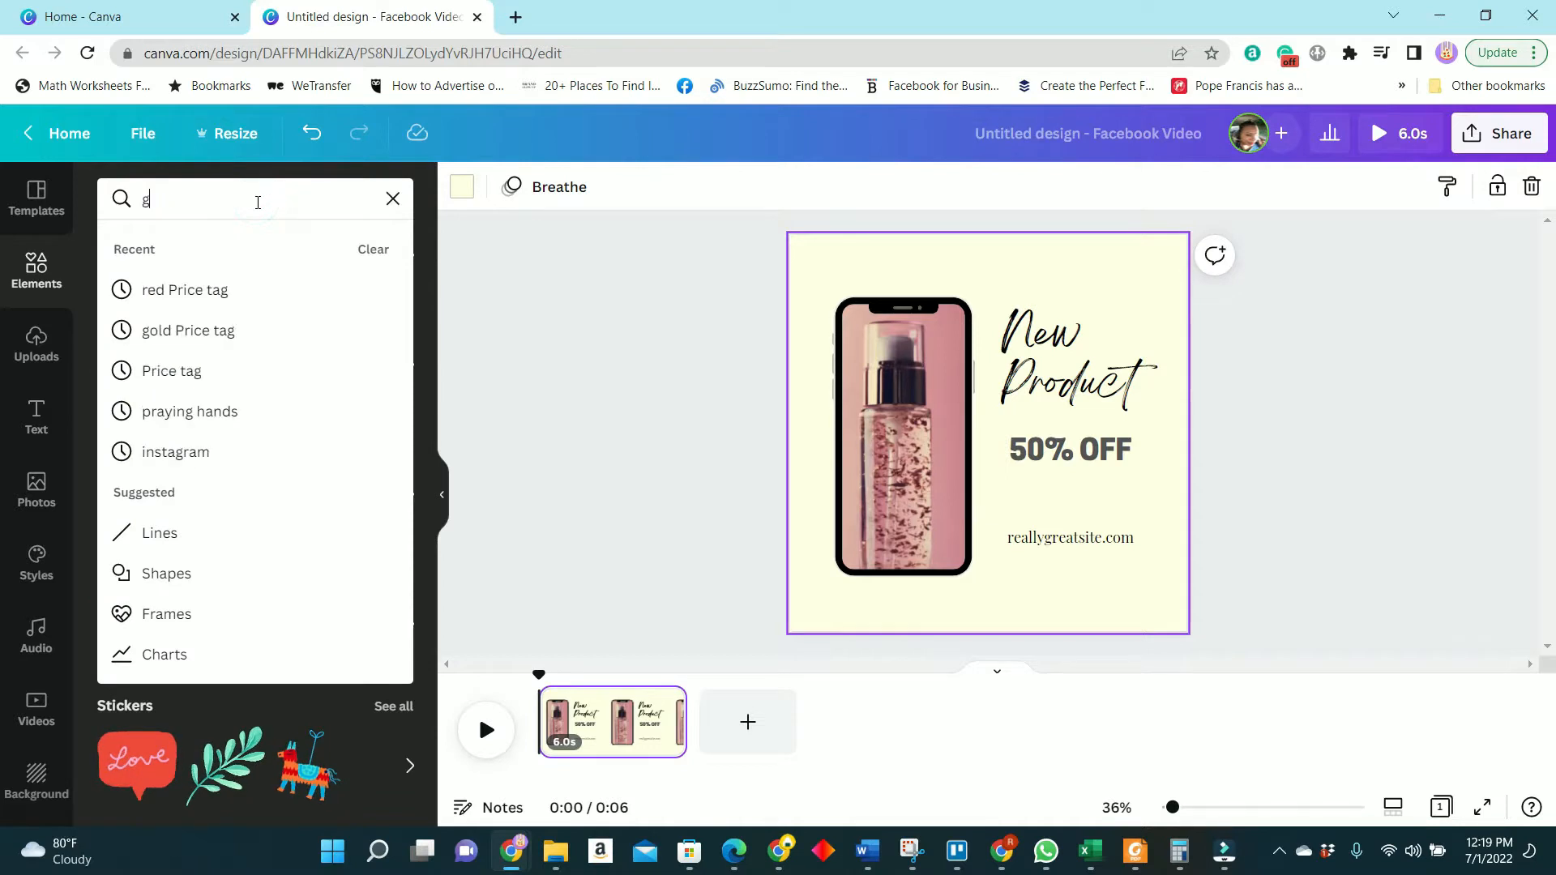
{"action": "type", "text": "old e"}
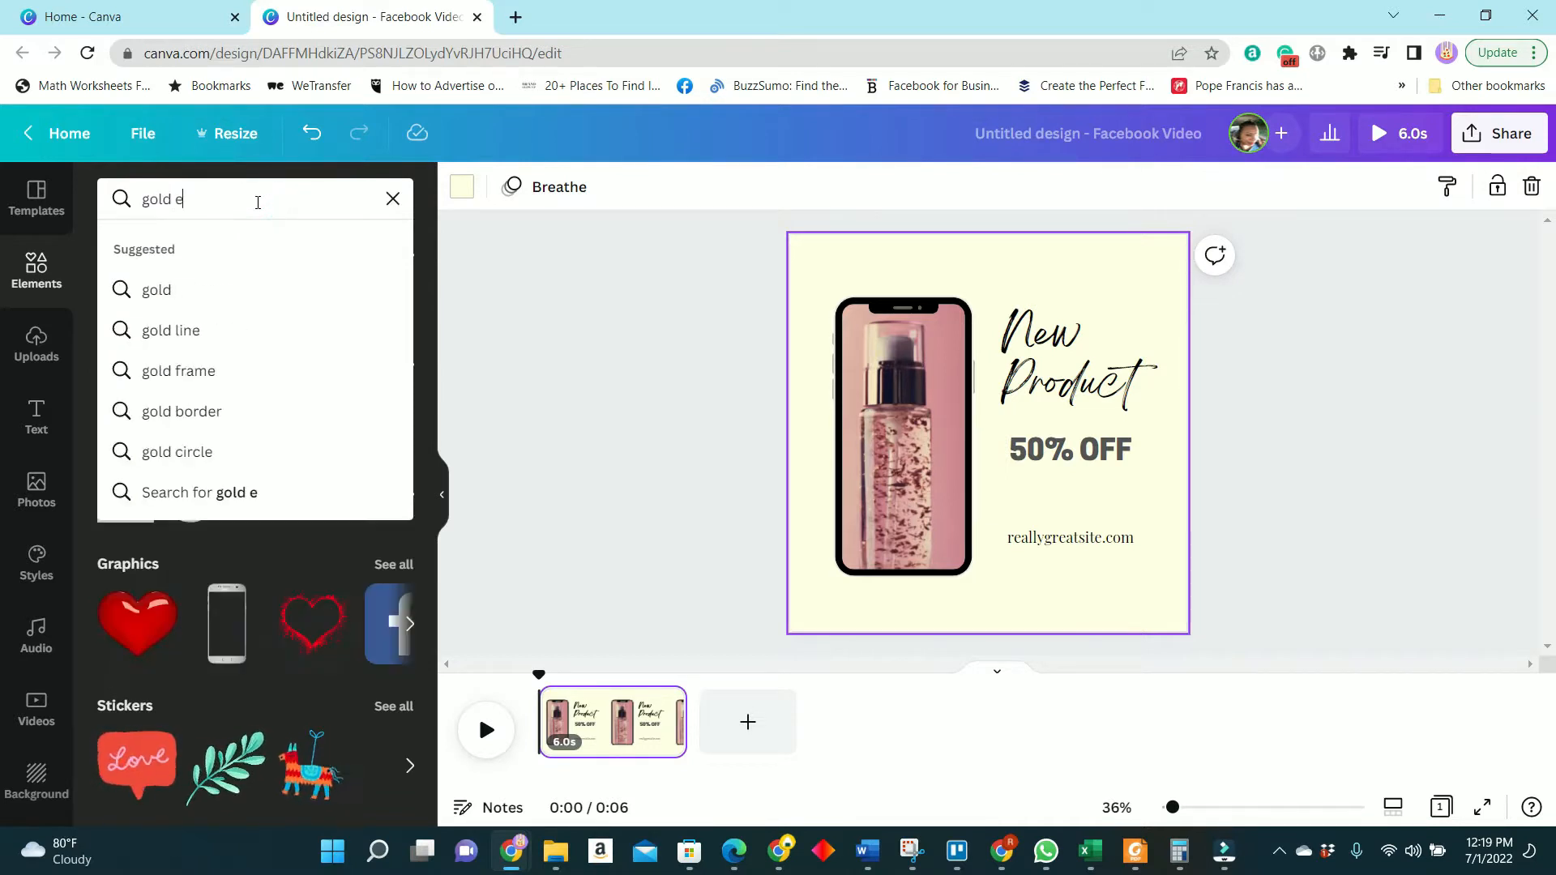
{"action": "key", "text": "BackSpace"}
{"action": "key", "text": "BackSpace"}
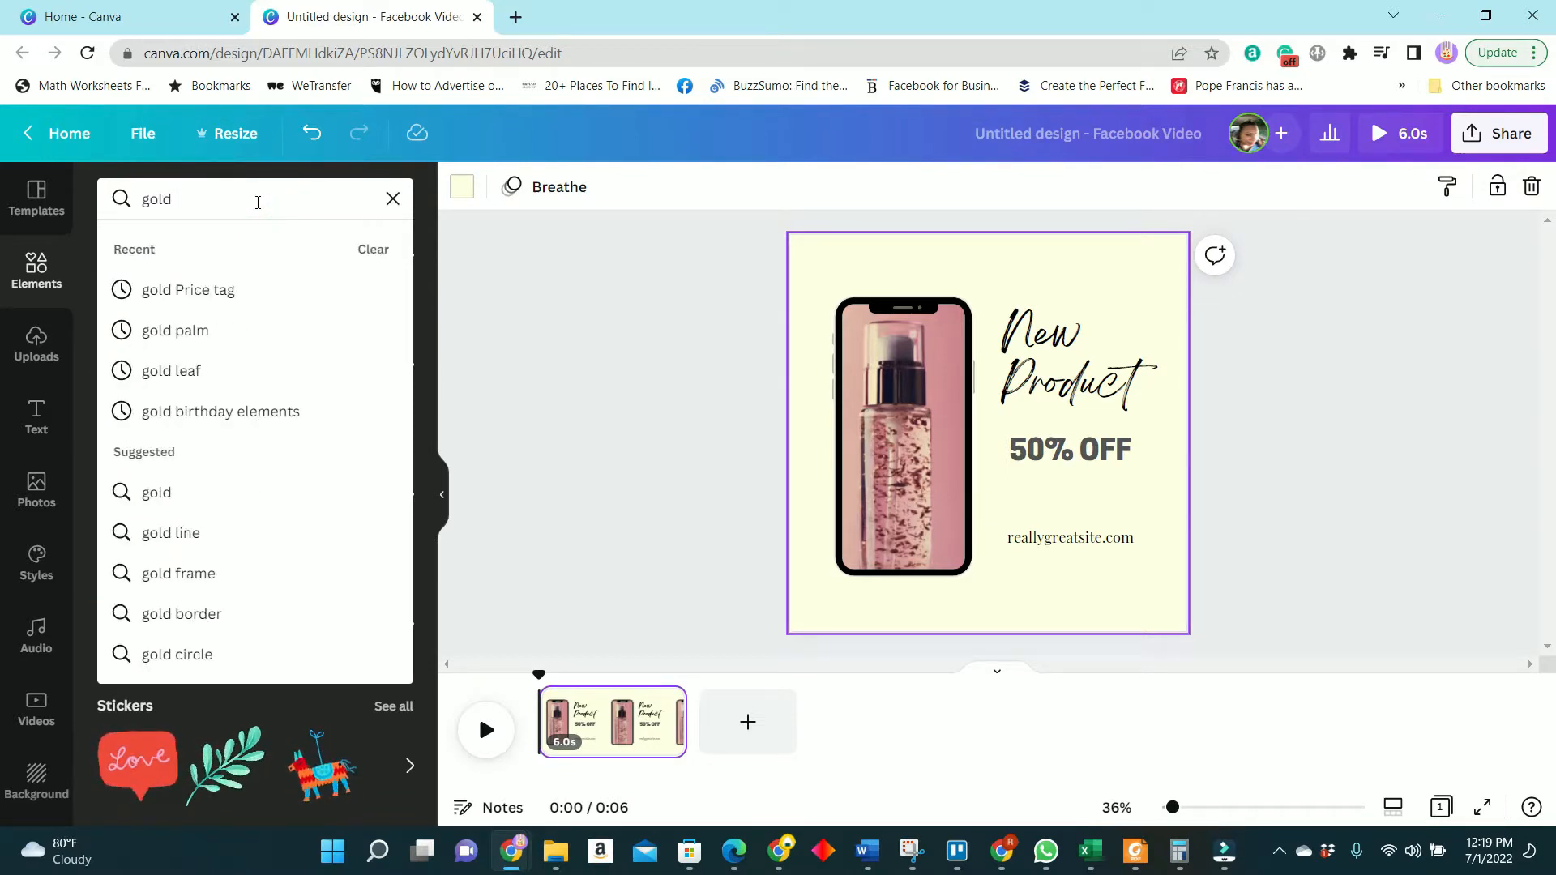
{"action": "left_click", "coordinate": [207, 368]}
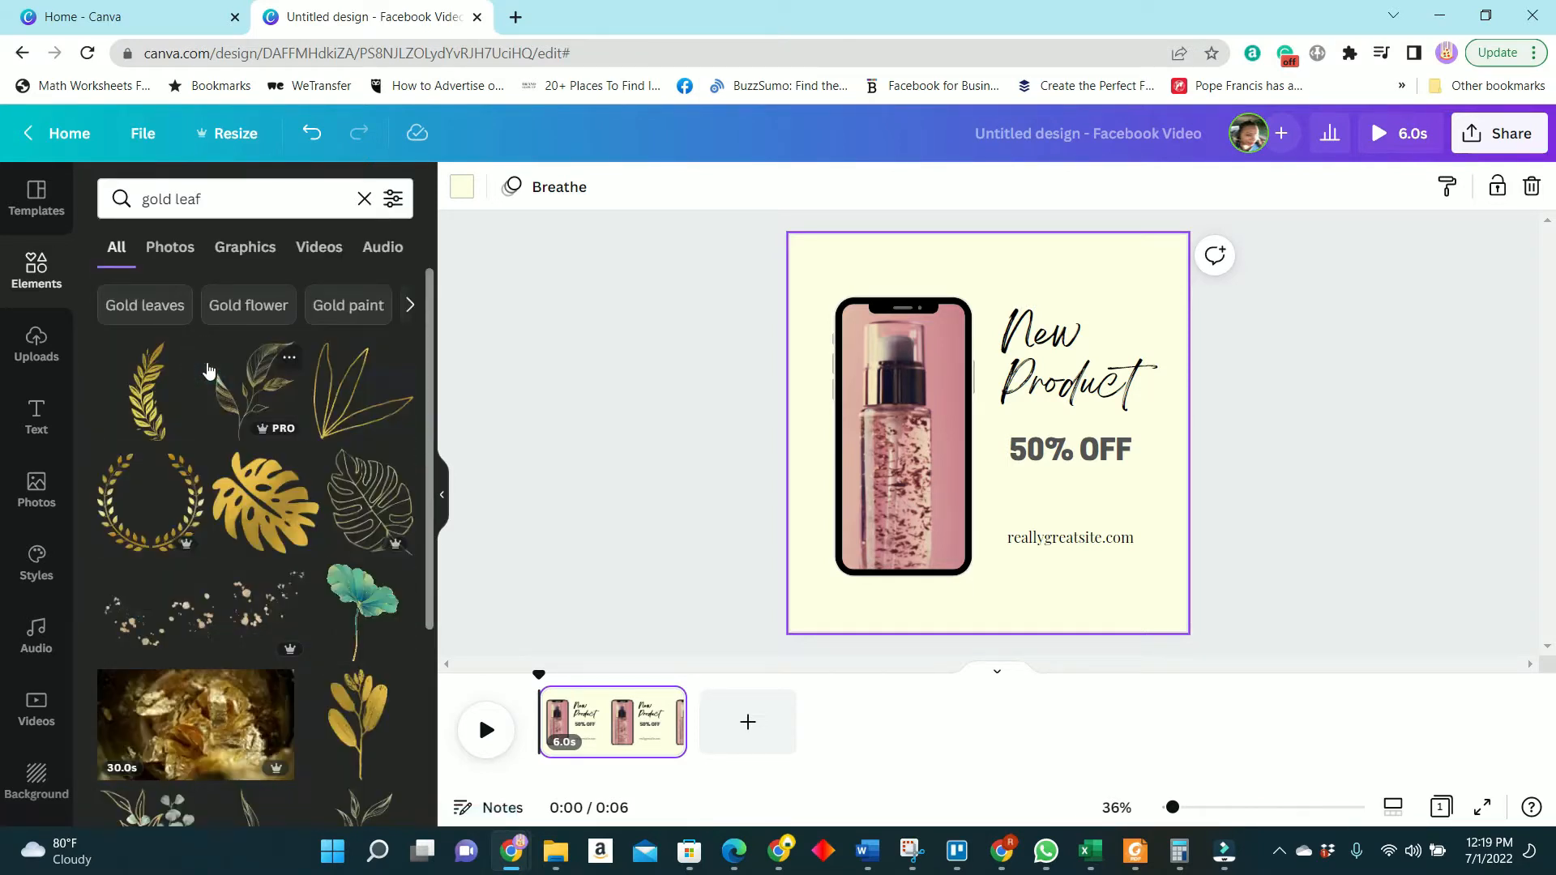
{"action": "left_click", "coordinate": [321, 466]}
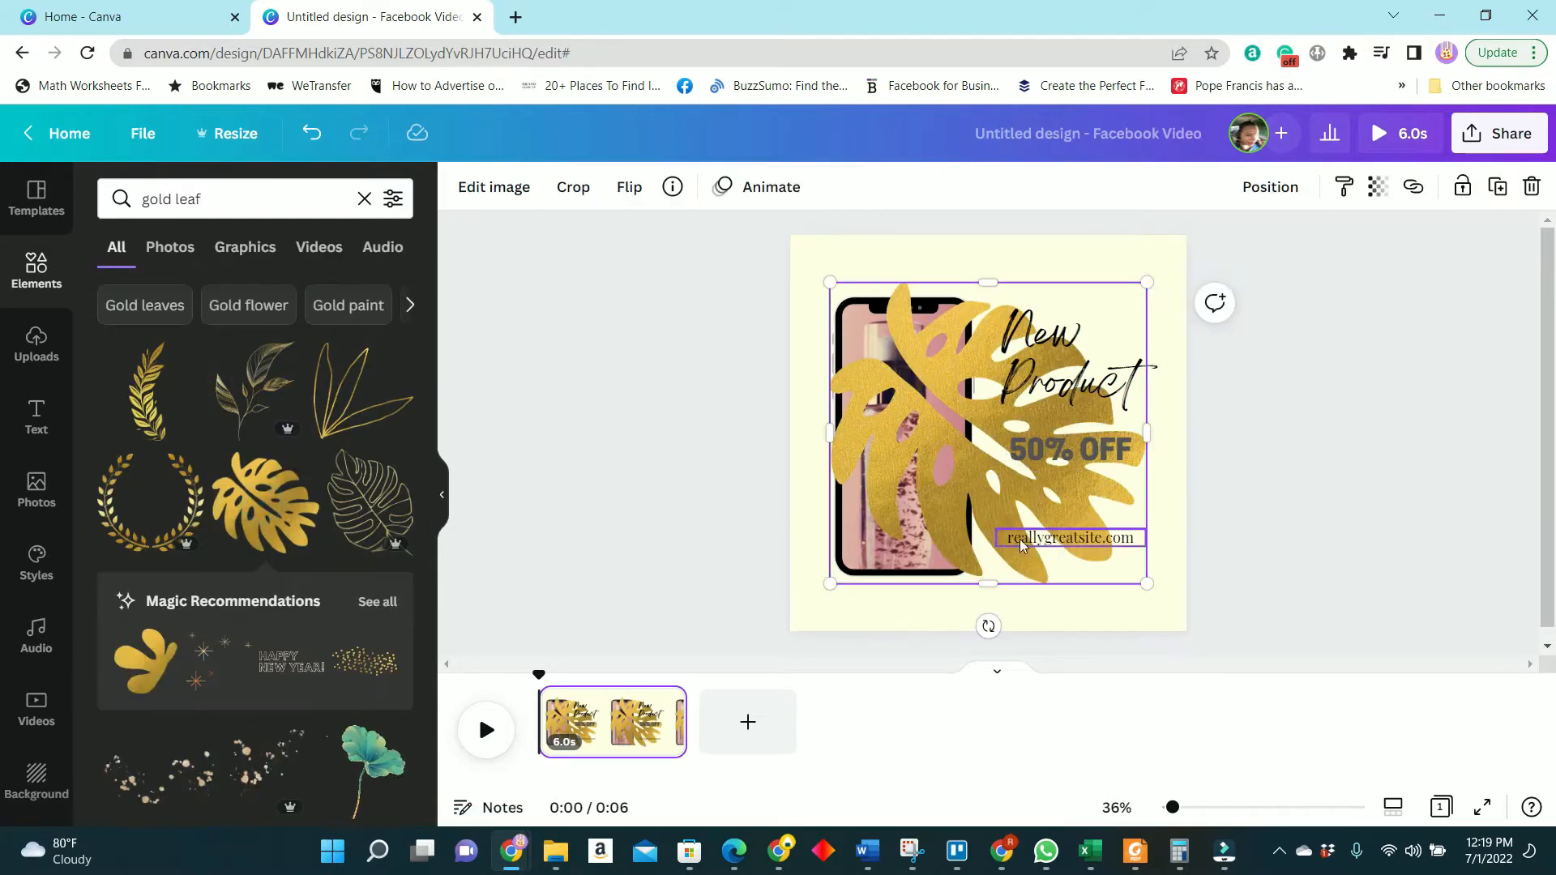
Shrink the gold leaf, move it partly over the page's upper-left corner, and send it behind the phone.
{"action": "left_click_drag", "start_coordinate": [1149, 587], "coordinate": [972, 419]}
{"action": "left_click_drag", "start_coordinate": [867, 297], "coordinate": [816, 266]}
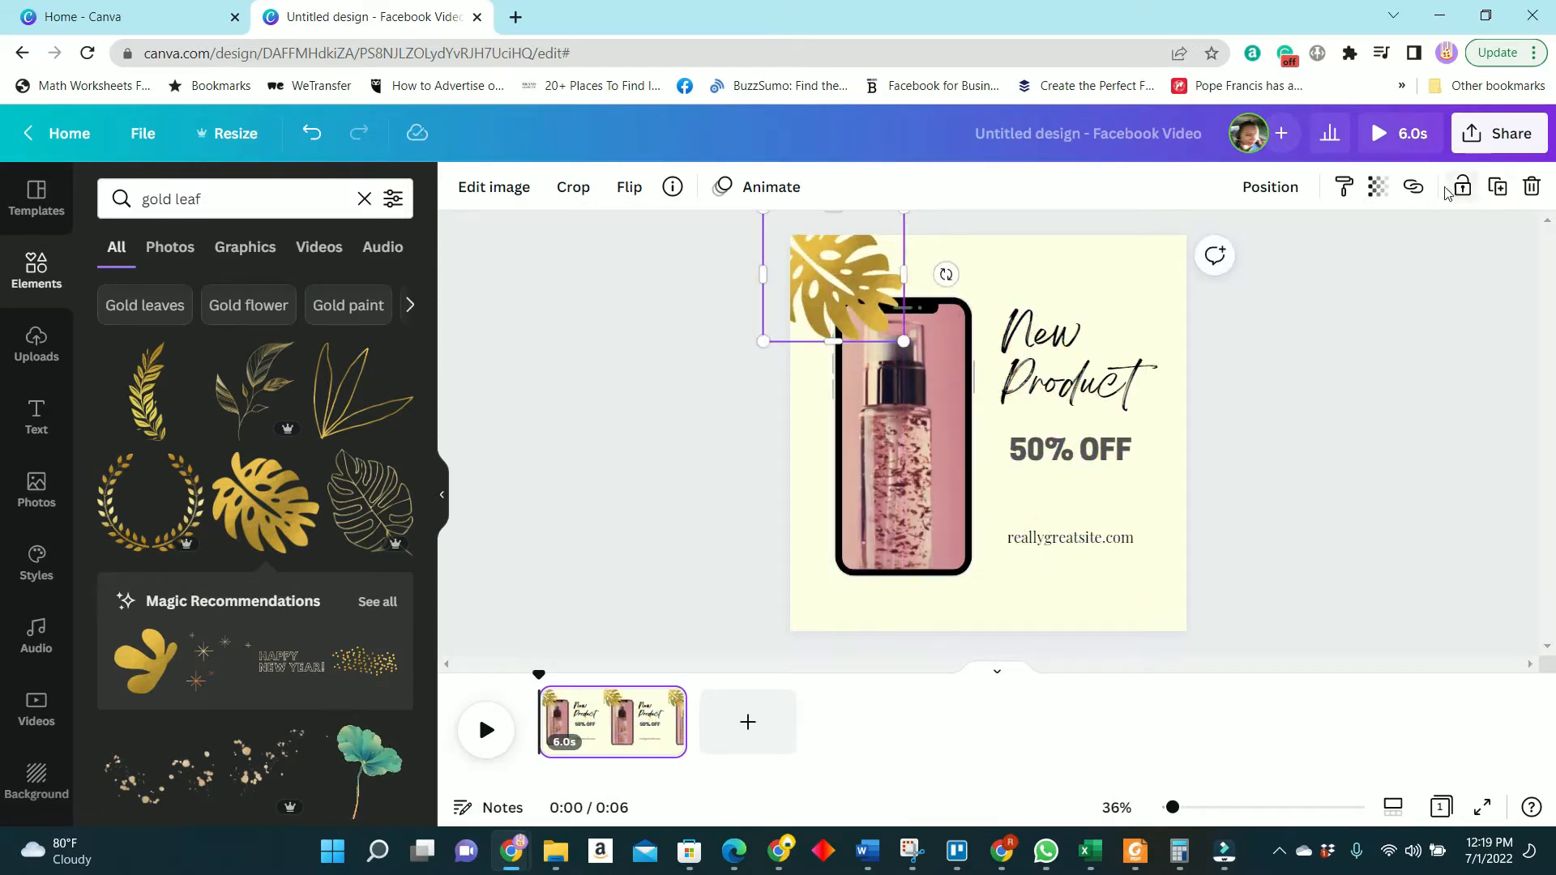
{"action": "left_click", "coordinate": [1306, 185]}
{"action": "left_click", "coordinate": [1203, 247]}
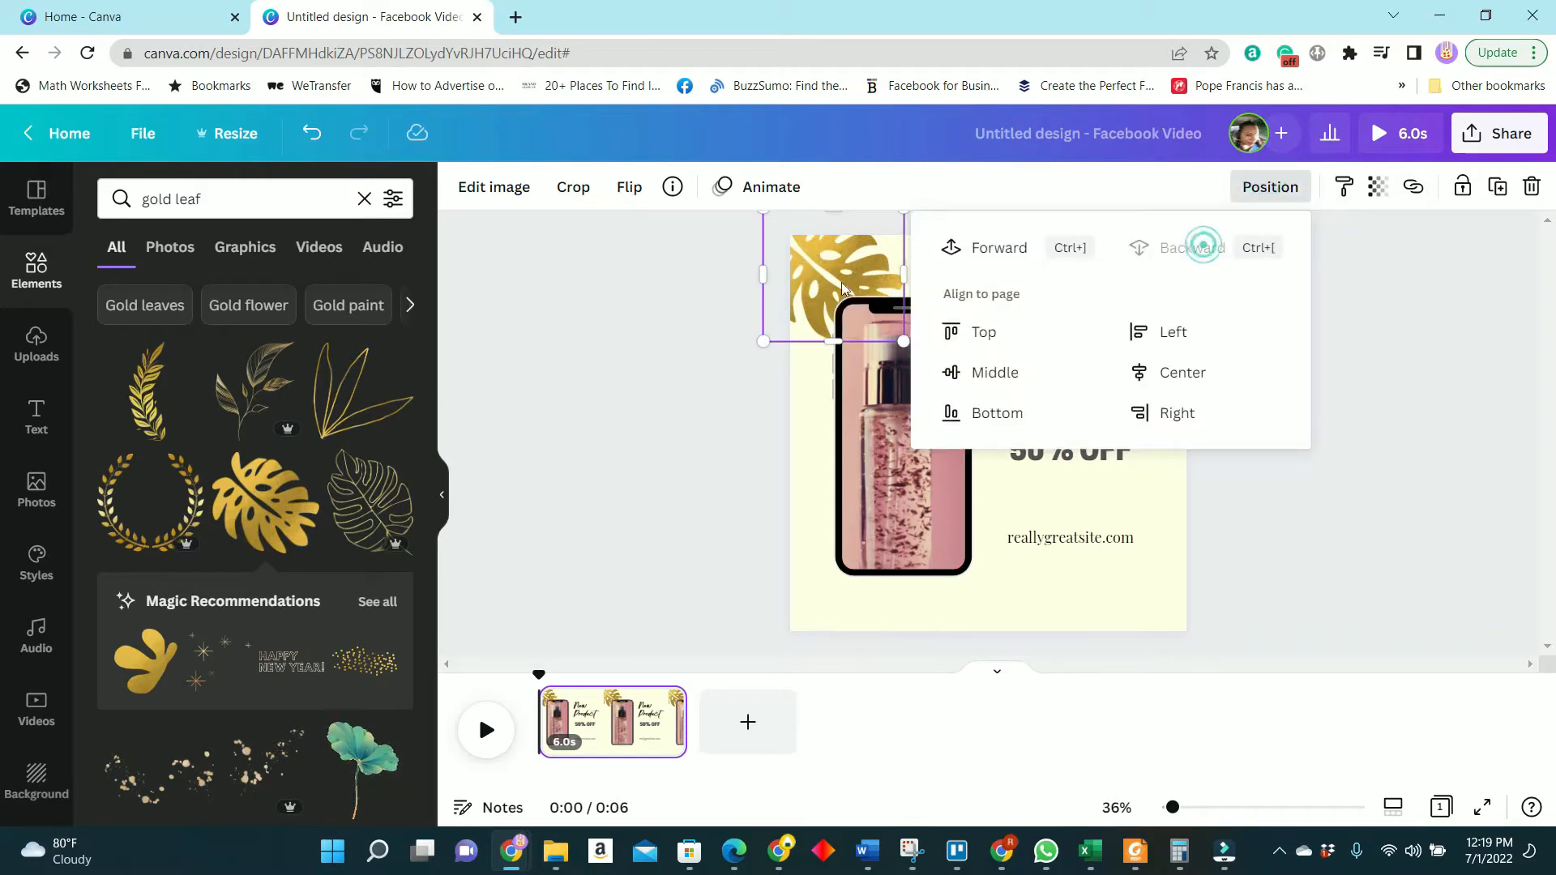
{"action": "left_click", "coordinate": [843, 266]}
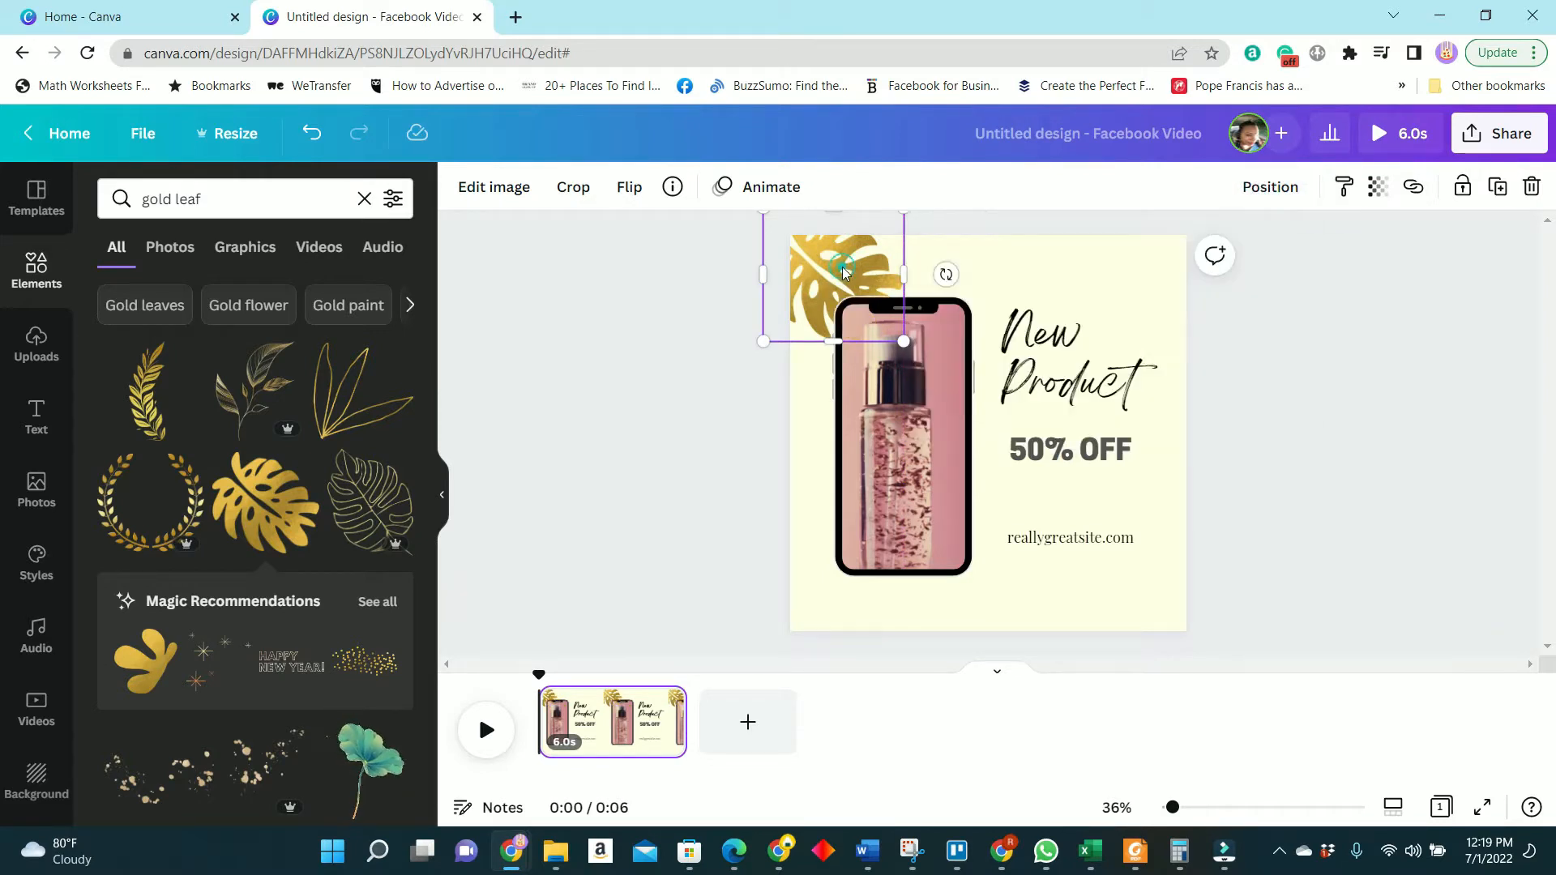
Duplicate the gold leaf and place the copy in the page's lower-right corner.
{"action": "left_click", "coordinate": [1500, 189]}
{"action": "left_click_drag", "start_coordinate": [850, 286], "coordinate": [1150, 606]}
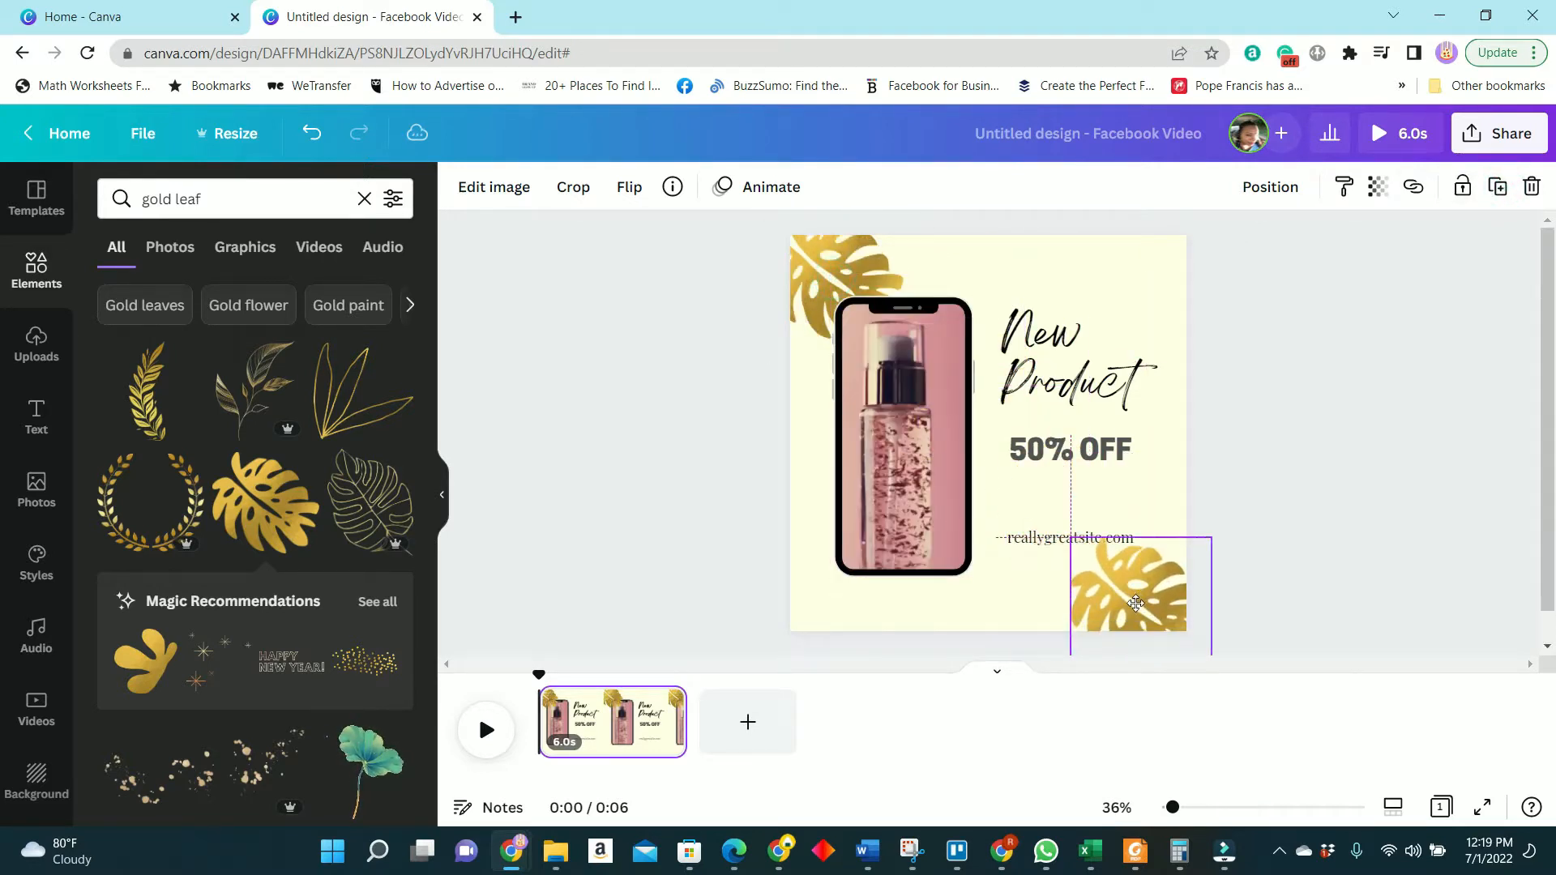
Flip the lower-right gold leaf horizontally and vertically, and move it farther into the page corner.
{"action": "left_click", "coordinate": [633, 188]}
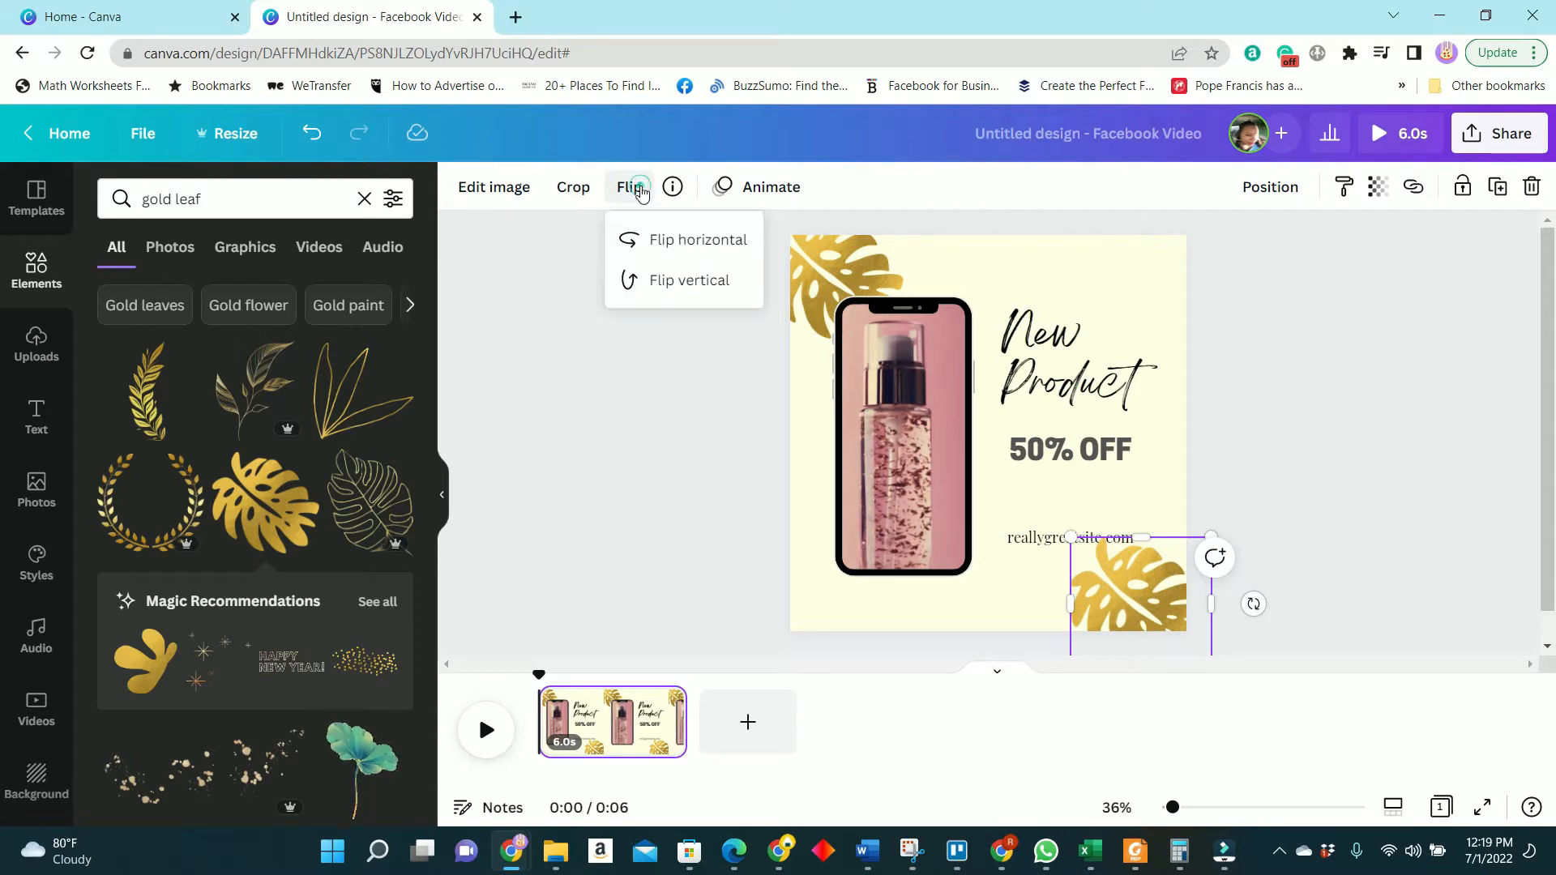
{"action": "left_click", "coordinate": [695, 244]}
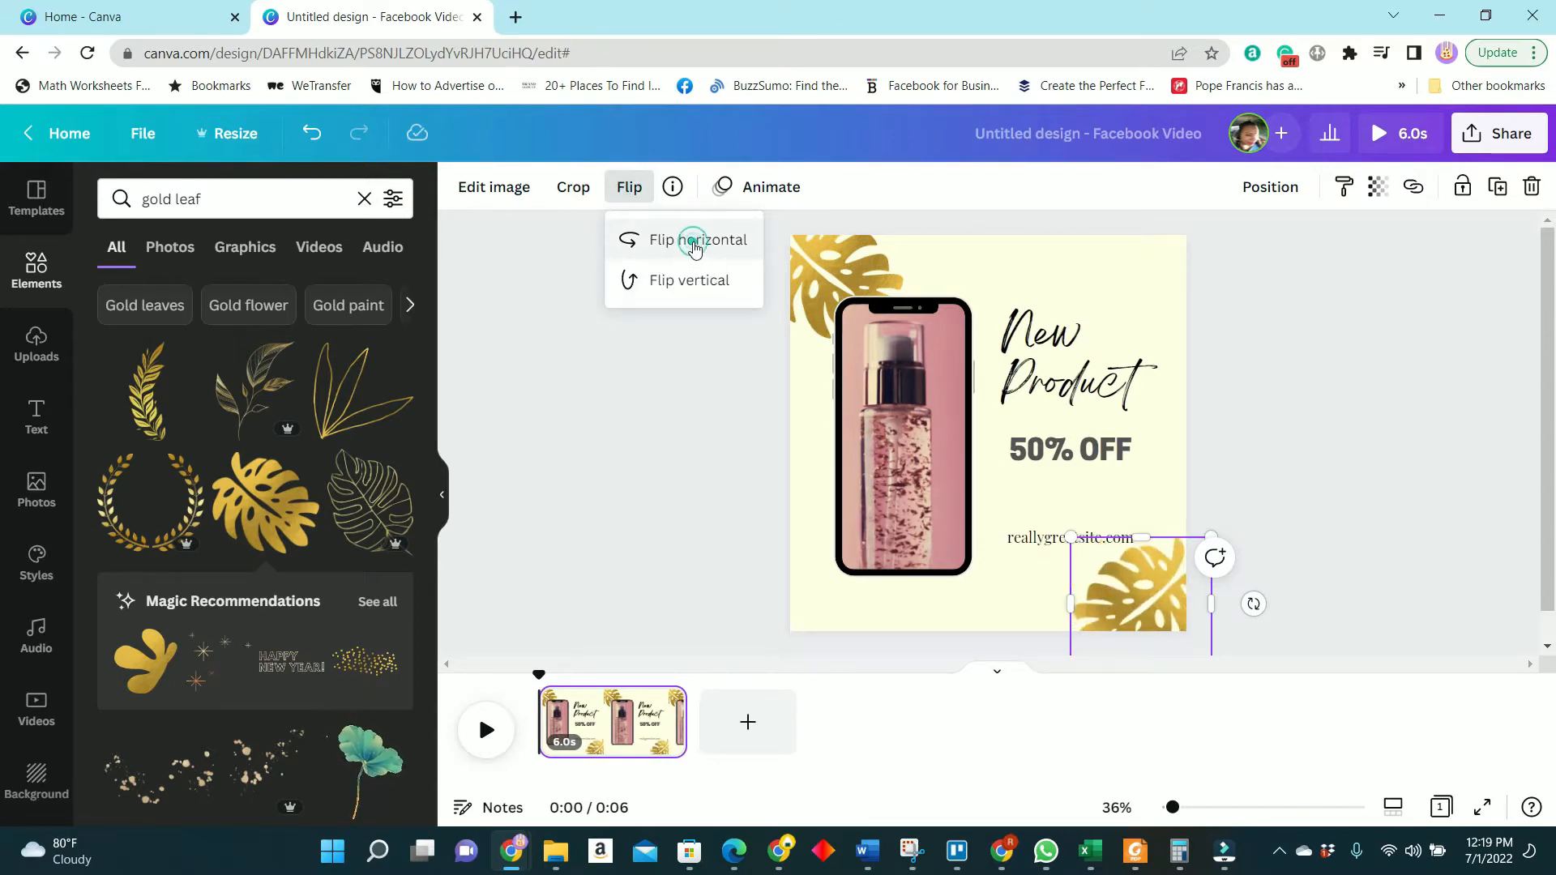
{"action": "left_click", "coordinate": [695, 243]}
{"action": "left_click", "coordinate": [694, 243]}
{"action": "left_click", "coordinate": [690, 282]}
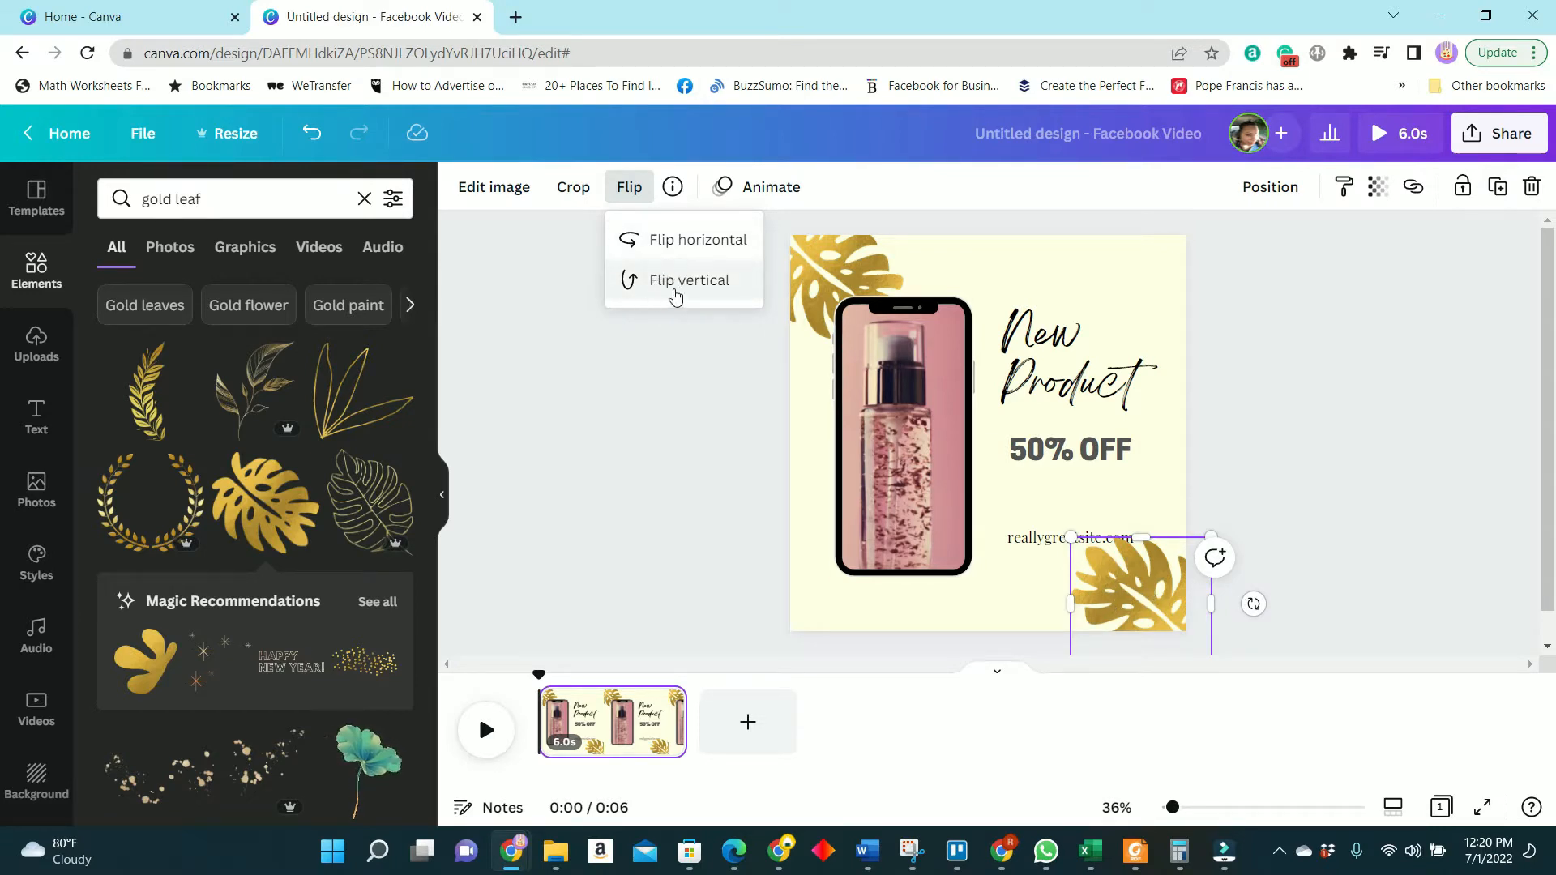
{"action": "left_click", "coordinate": [1320, 571]}
{"action": "left_click_drag", "start_coordinate": [1147, 590], "coordinate": [1182, 607]}
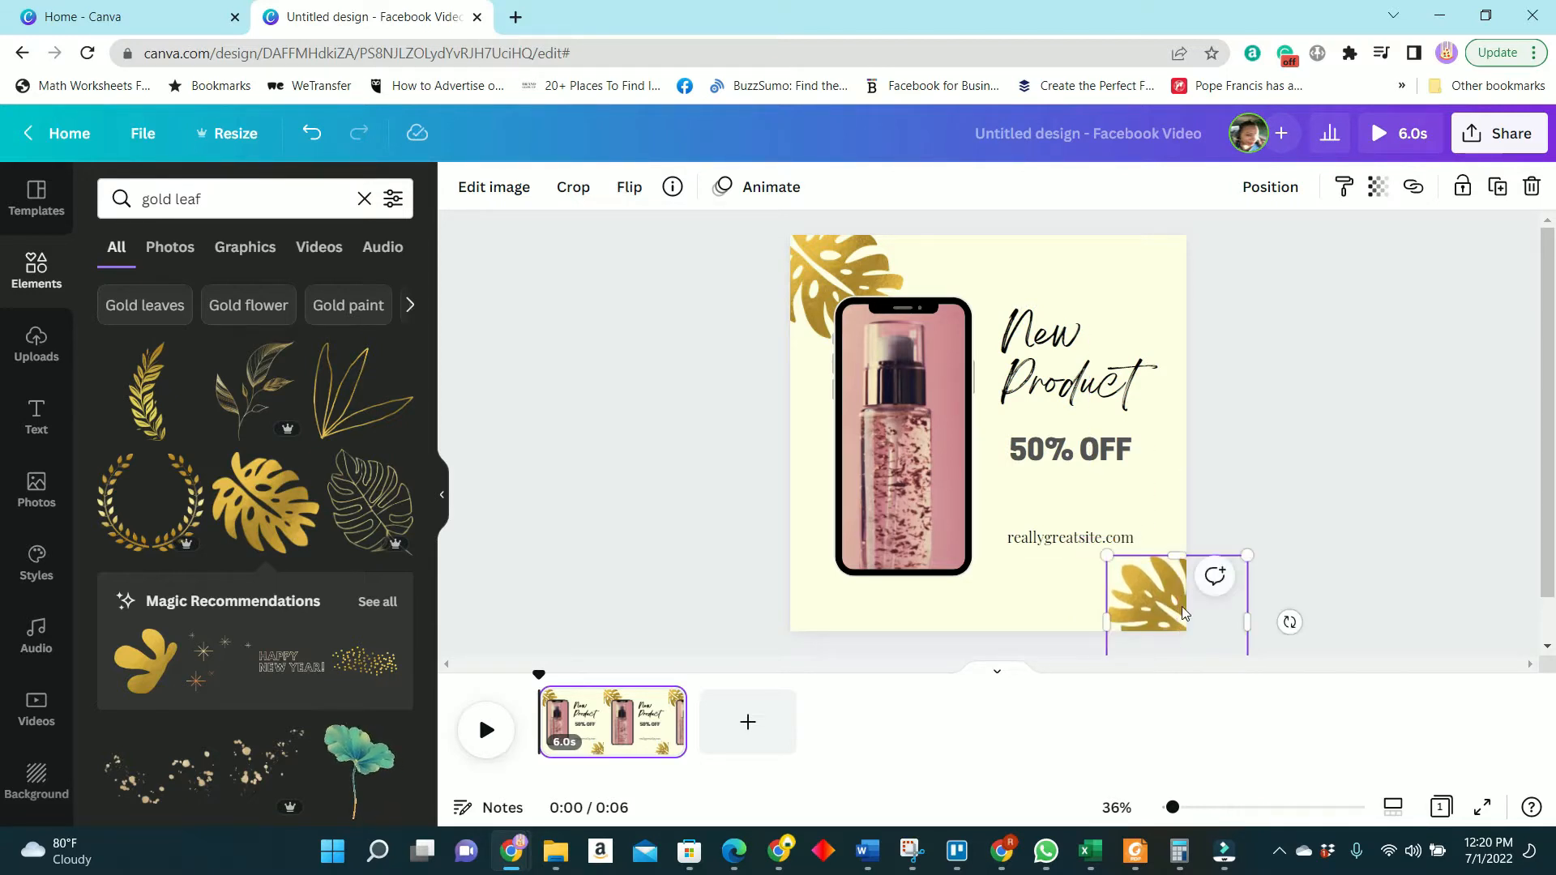
Add the green stemmed leaf from the "gold leaf" results, shrink it, and move it to the page's lower-left corner.
{"action": "left_click", "coordinate": [828, 275]}
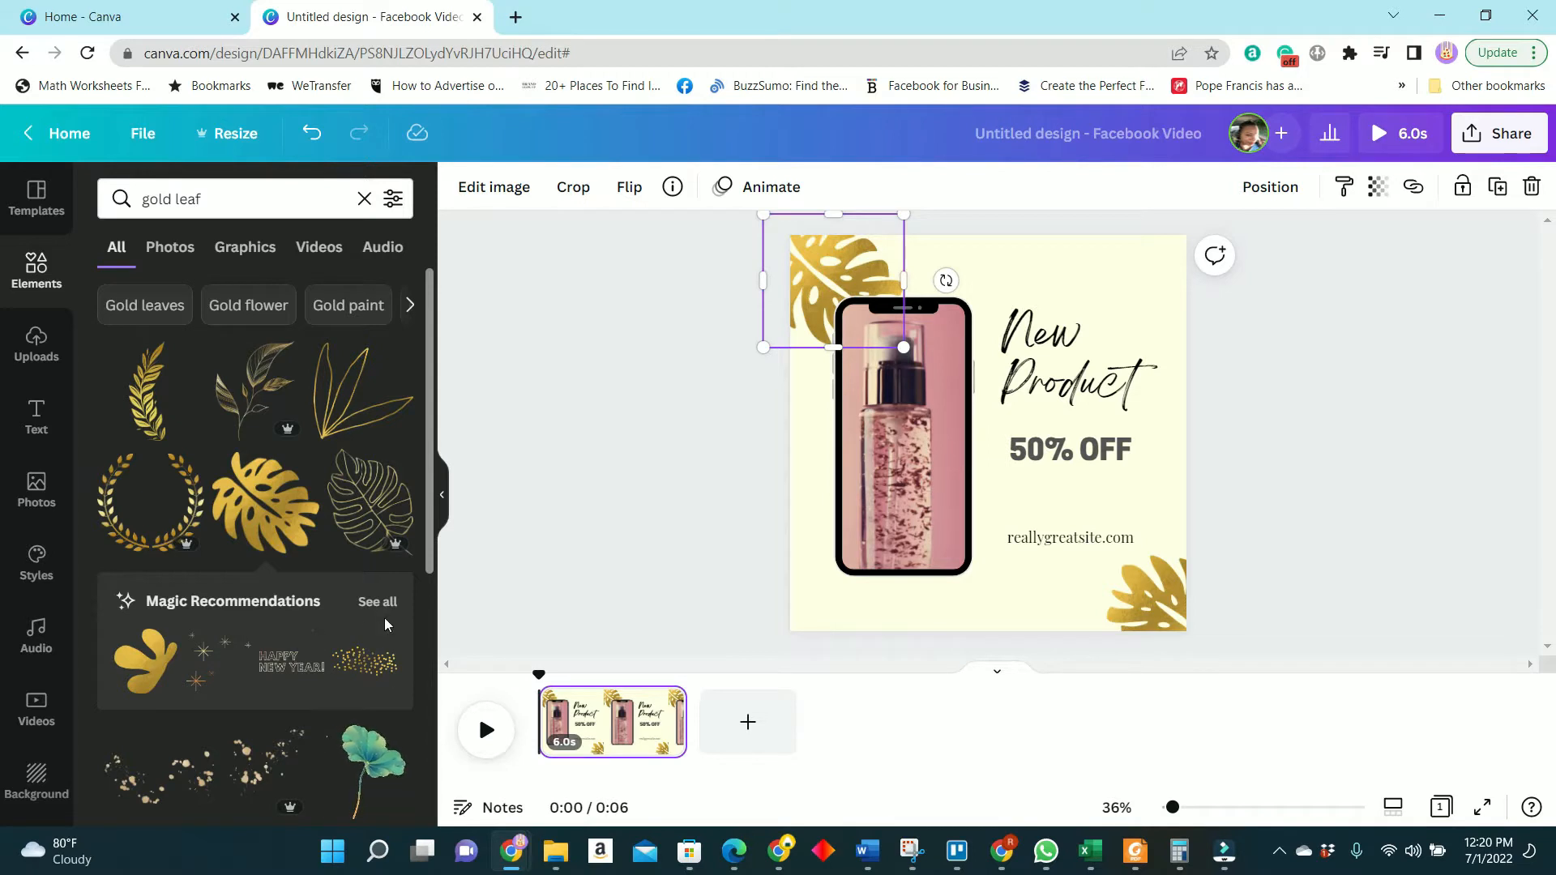
{"action": "scroll", "coordinate": [384, 618], "scroll_direction": "down", "scroll_amount": 1}
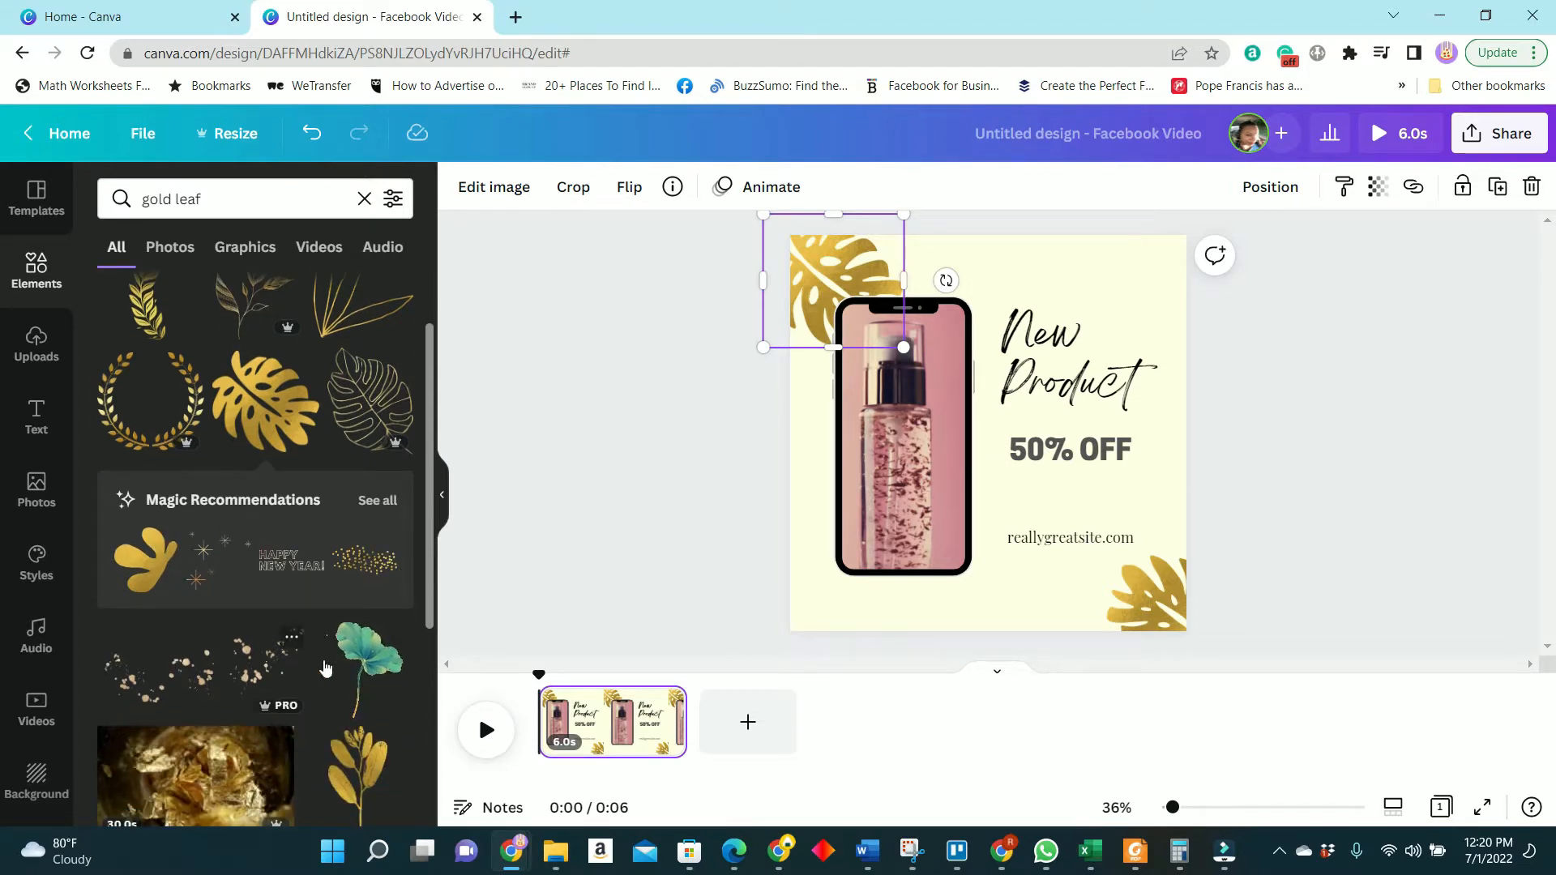
{"action": "scroll", "coordinate": [354, 648], "scroll_direction": "down", "scroll_amount": 1}
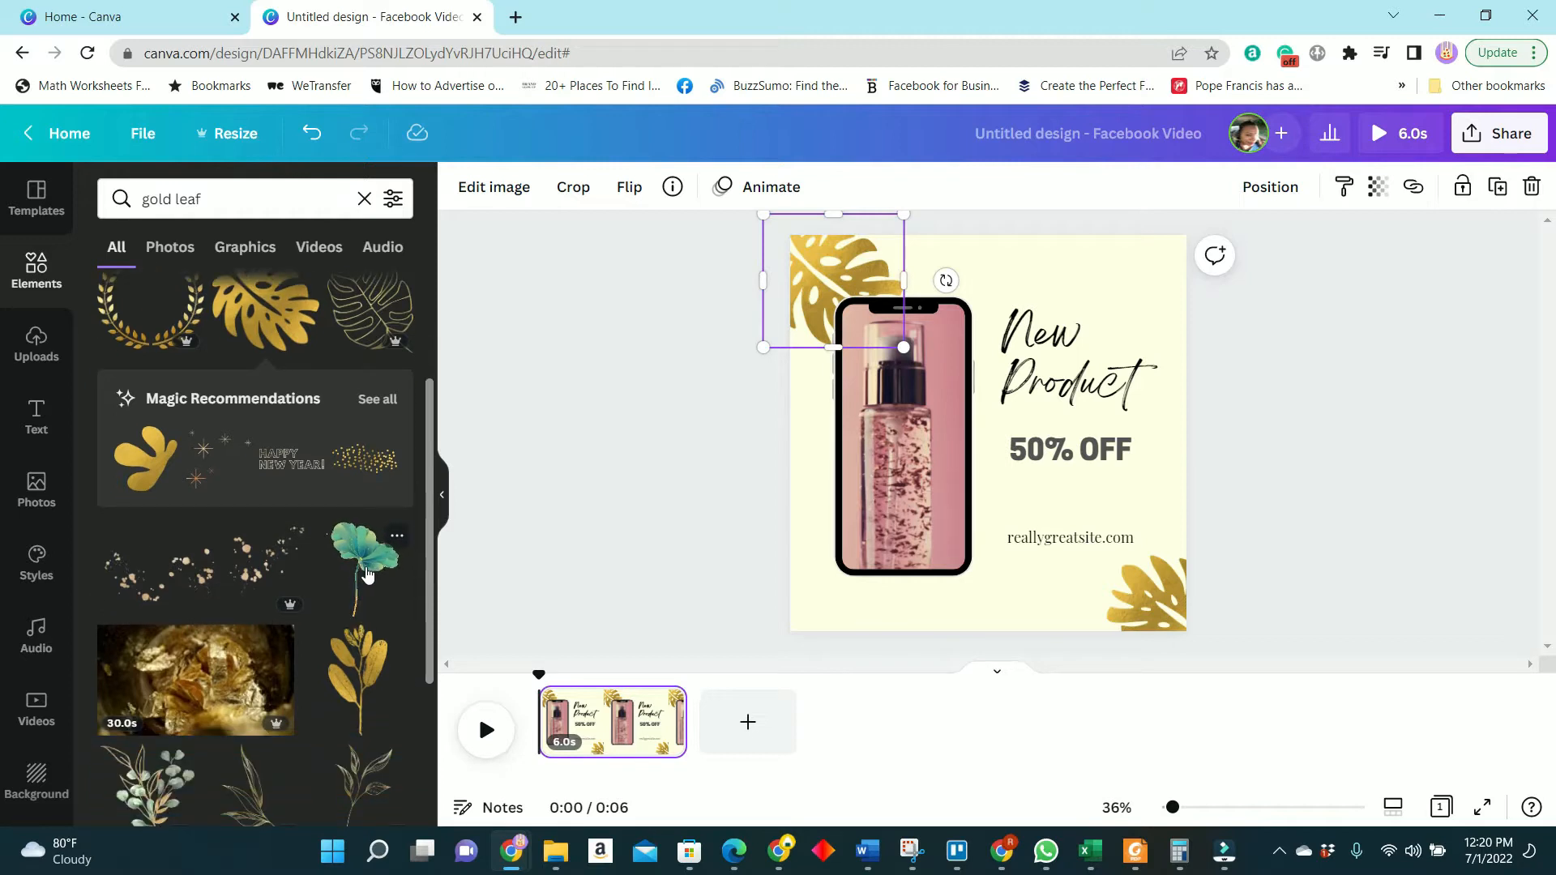
{"action": "left_click", "coordinate": [368, 575]}
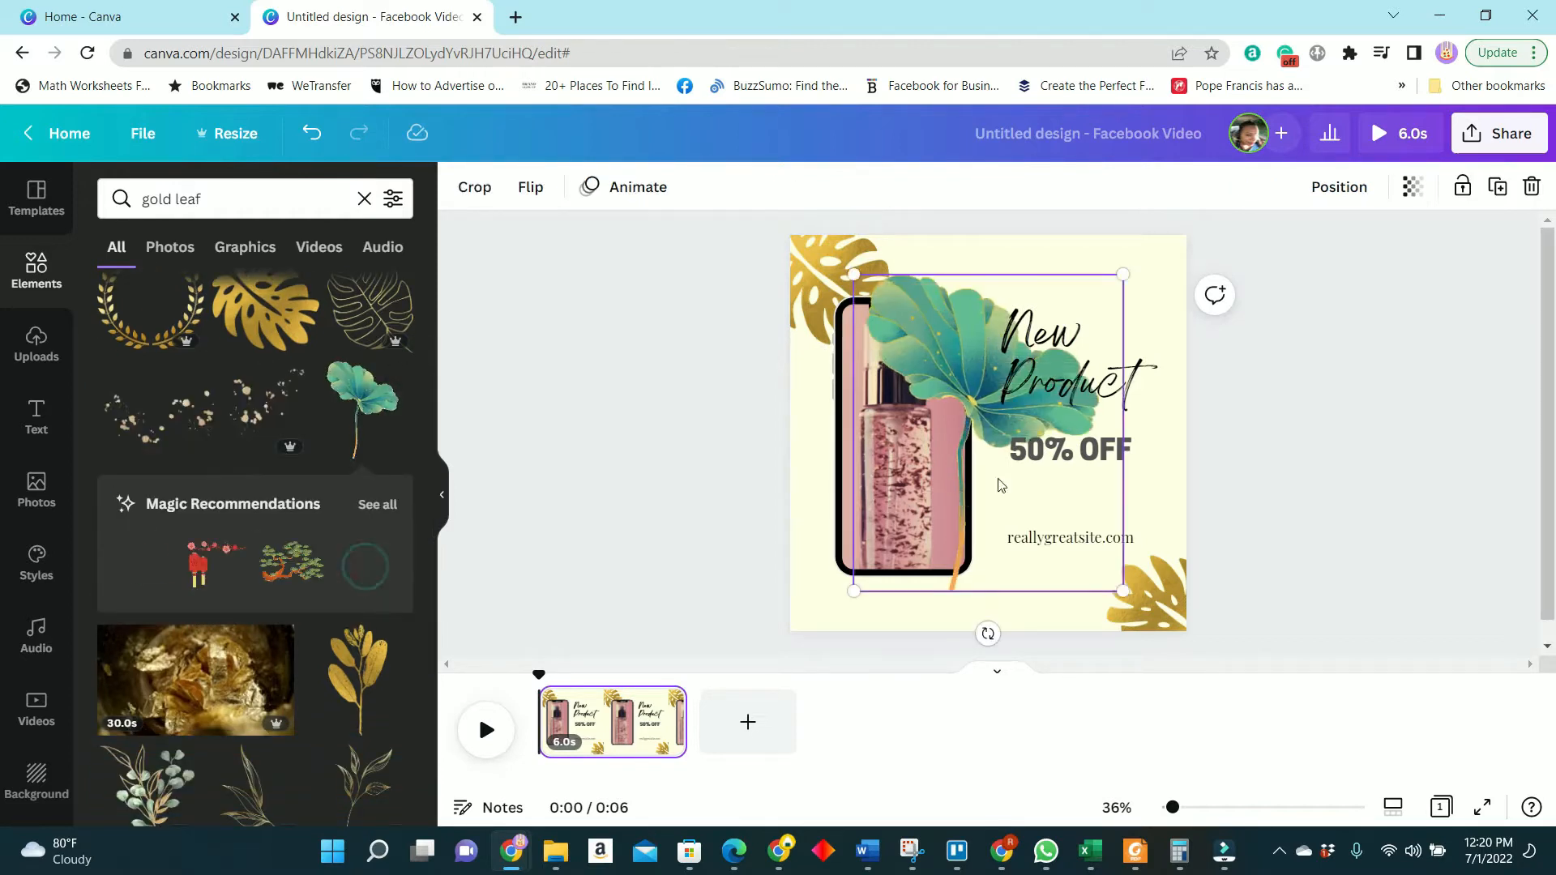
{"action": "left_click_drag", "start_coordinate": [1121, 277], "coordinate": [947, 482]}
{"action": "left_click_drag", "start_coordinate": [905, 529], "coordinate": [861, 571]}
Flip the green leaf horizontally, enlarge it slightly, and move it partly over the page's left edge.
{"action": "left_click", "coordinate": [531, 187]}
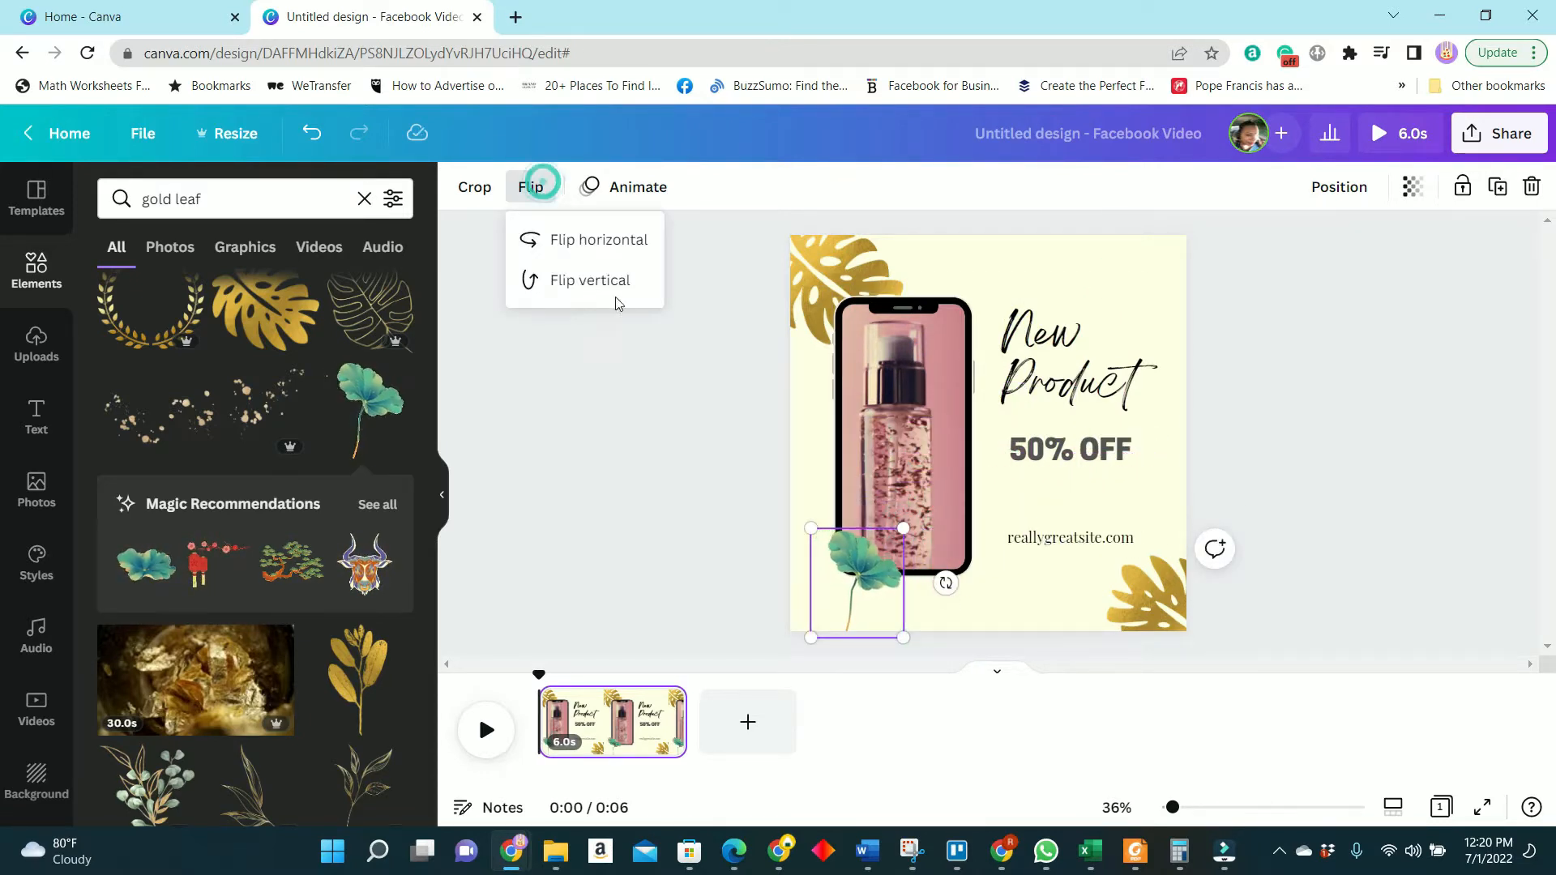
{"action": "left_click", "coordinate": [616, 241]}
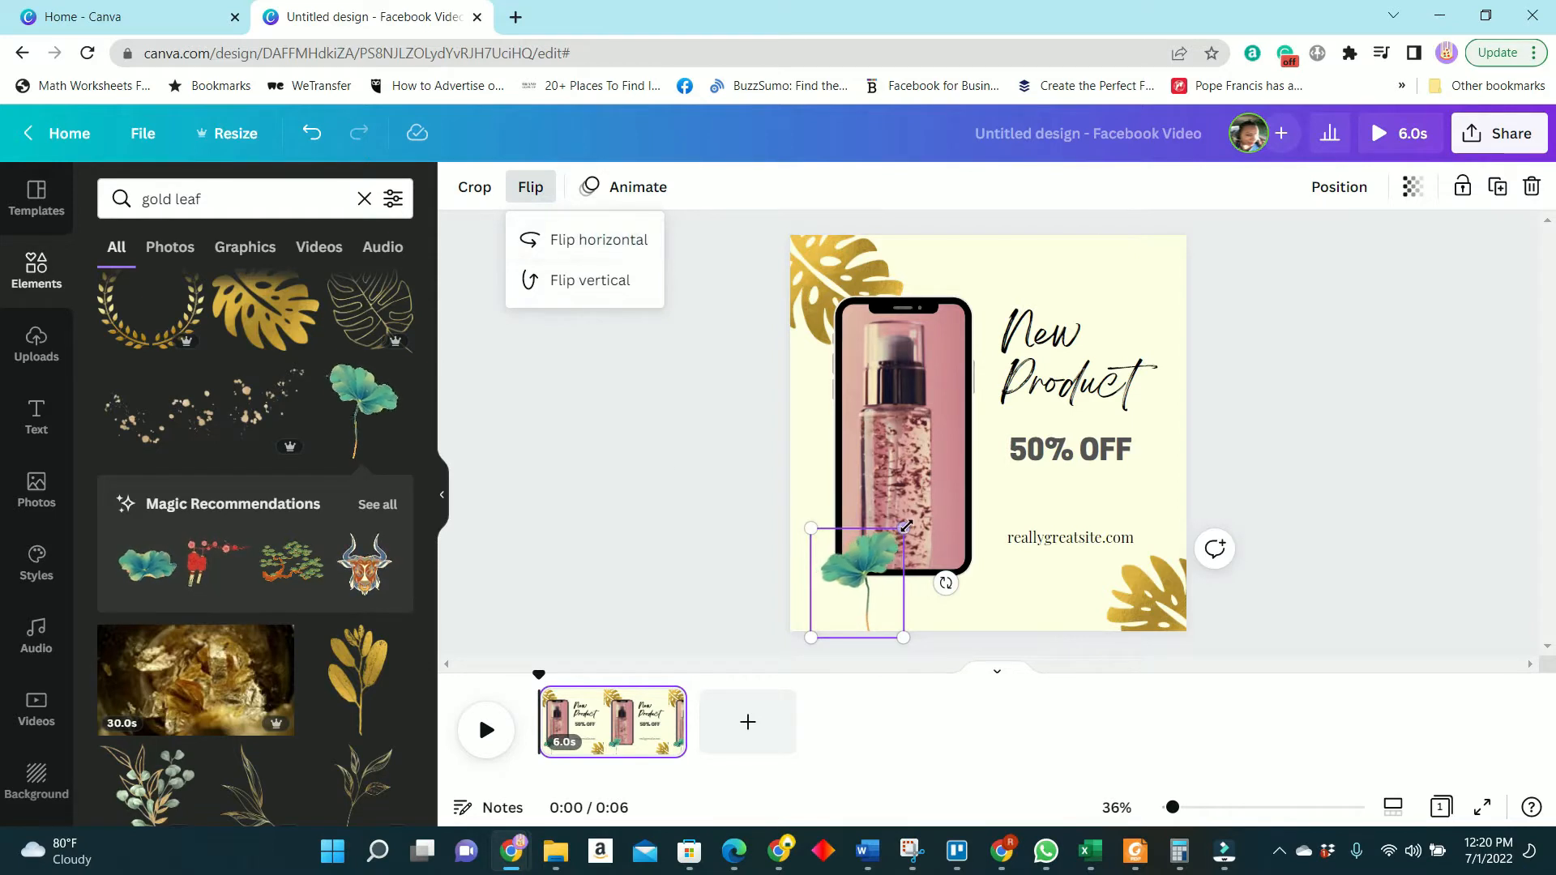
{"action": "left_click_drag", "start_coordinate": [904, 528], "coordinate": [945, 480]}
{"action": "left_click_drag", "start_coordinate": [887, 540], "coordinate": [839, 565]}
Send the lower-left green leaf backward behind the phone.
{"action": "left_click", "coordinate": [1341, 188]}
{"action": "left_click", "coordinate": [1261, 247]}
{"action": "left_click", "coordinate": [1059, 618]}
{"action": "left_click", "coordinate": [1056, 612]}
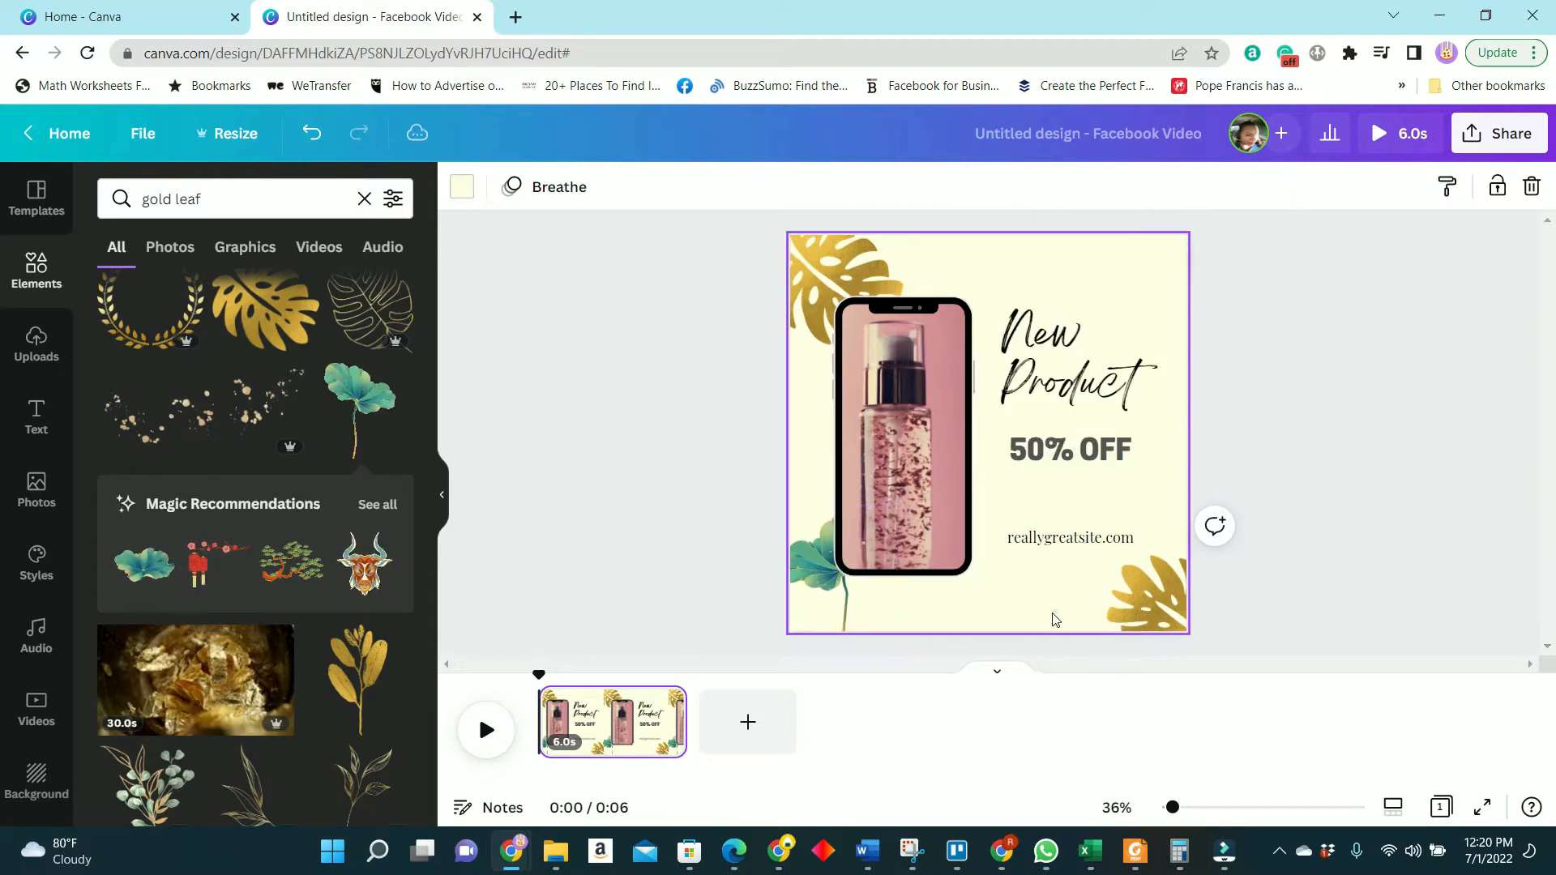
Duplicate the green leaf and move the copy to the phone's lower-right corner.
{"action": "left_click", "coordinate": [846, 613]}
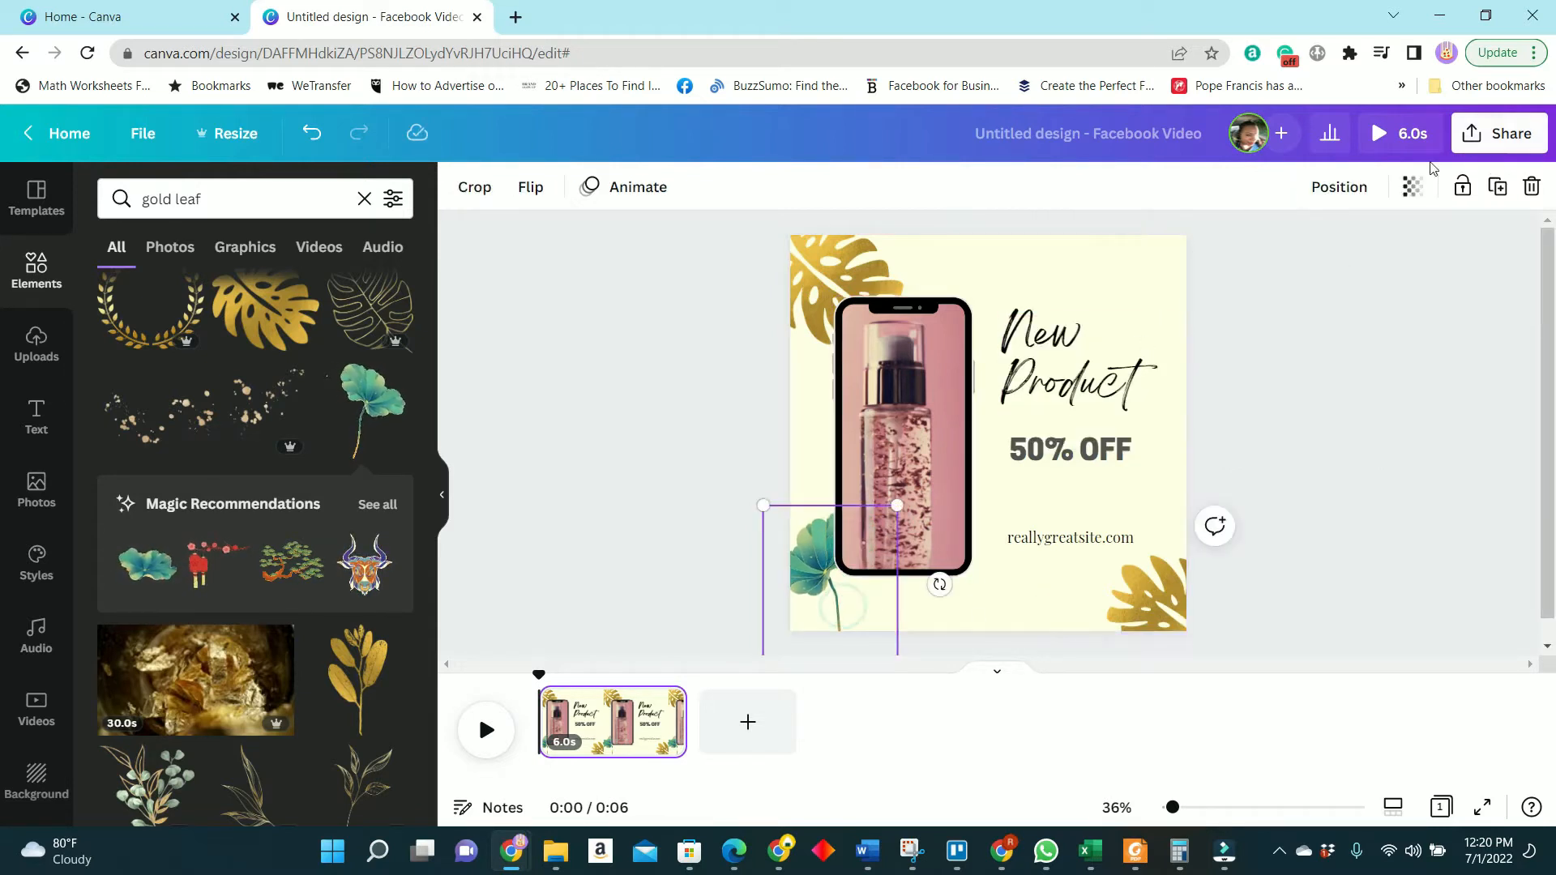
{"action": "left_click", "coordinate": [1498, 188]}
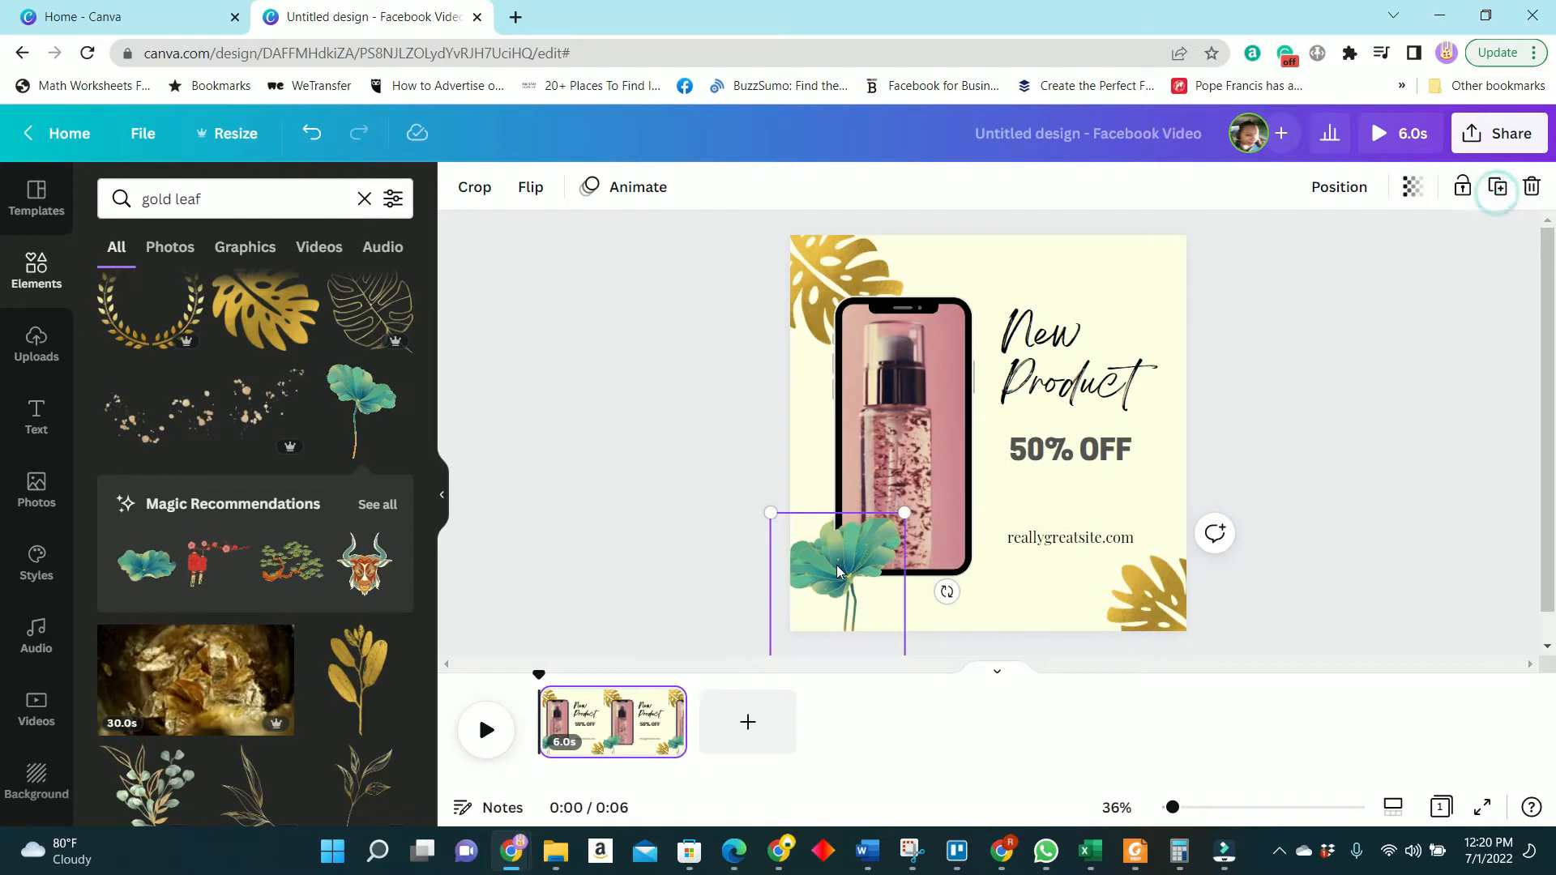
{"action": "left_click_drag", "start_coordinate": [888, 562], "coordinate": [962, 569]}
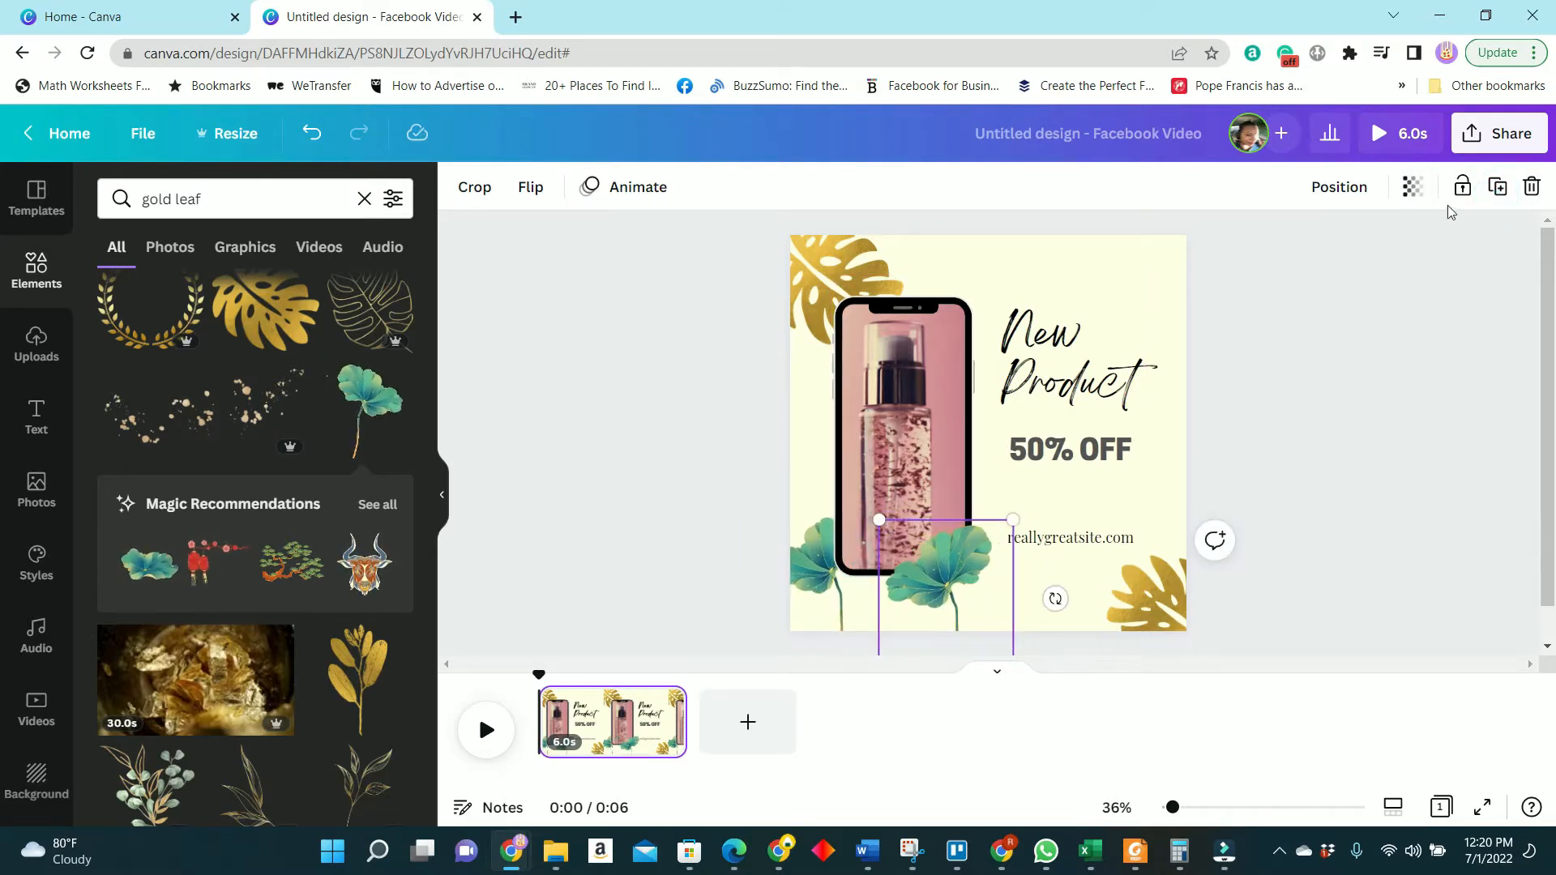
Try vertical and horizontal flips on the copied green leaf, ending with it upright and mirrored horizontally.
{"action": "left_click", "coordinate": [531, 189]}
{"action": "left_click", "coordinate": [594, 282]}
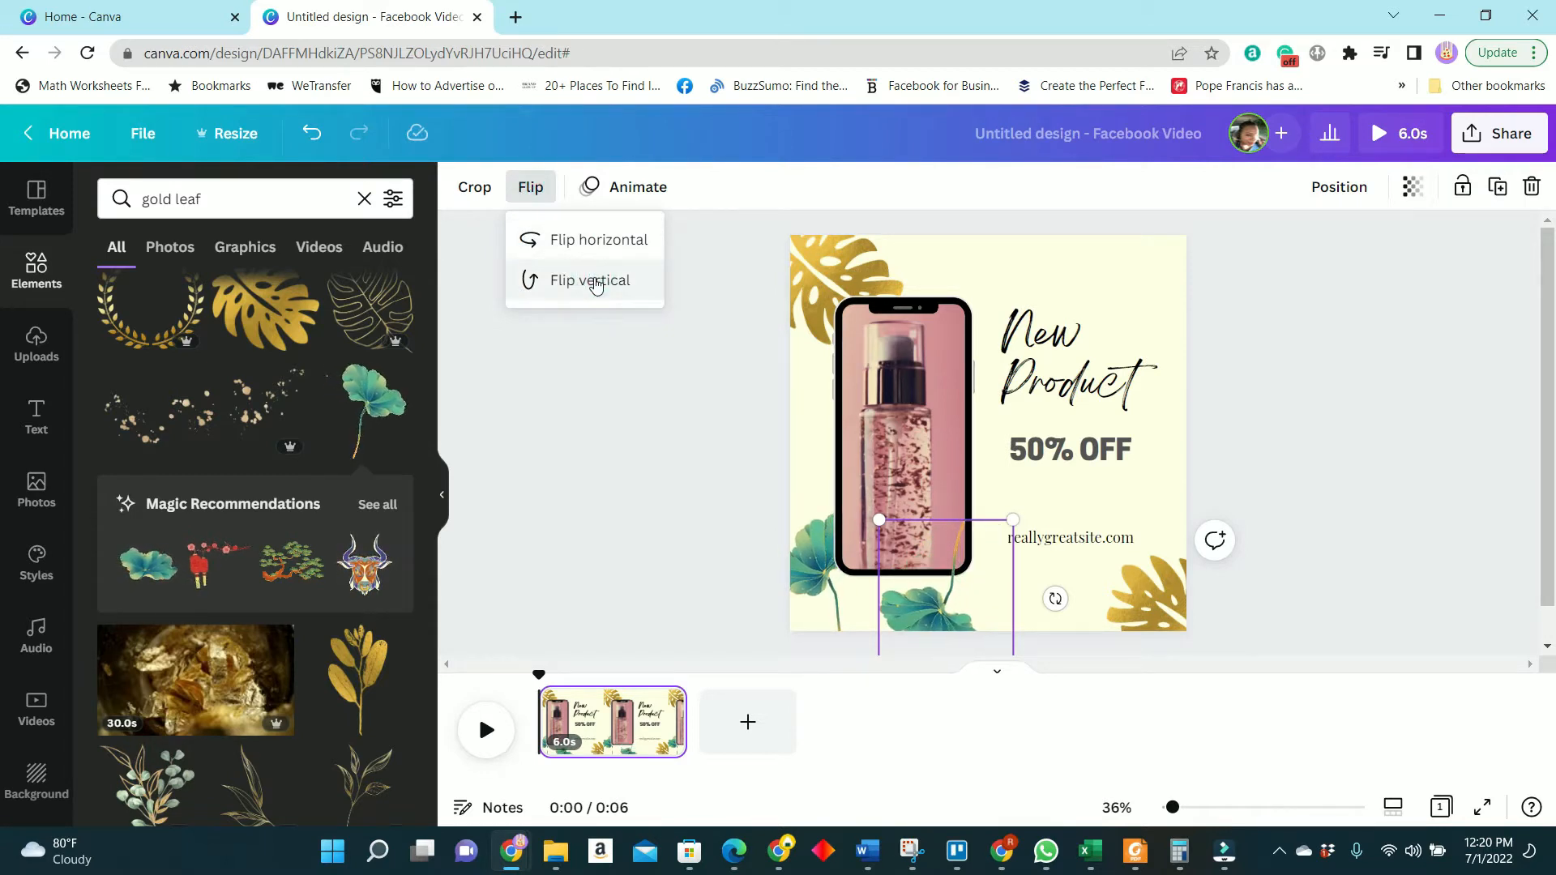
{"action": "left_click", "coordinate": [591, 239]}
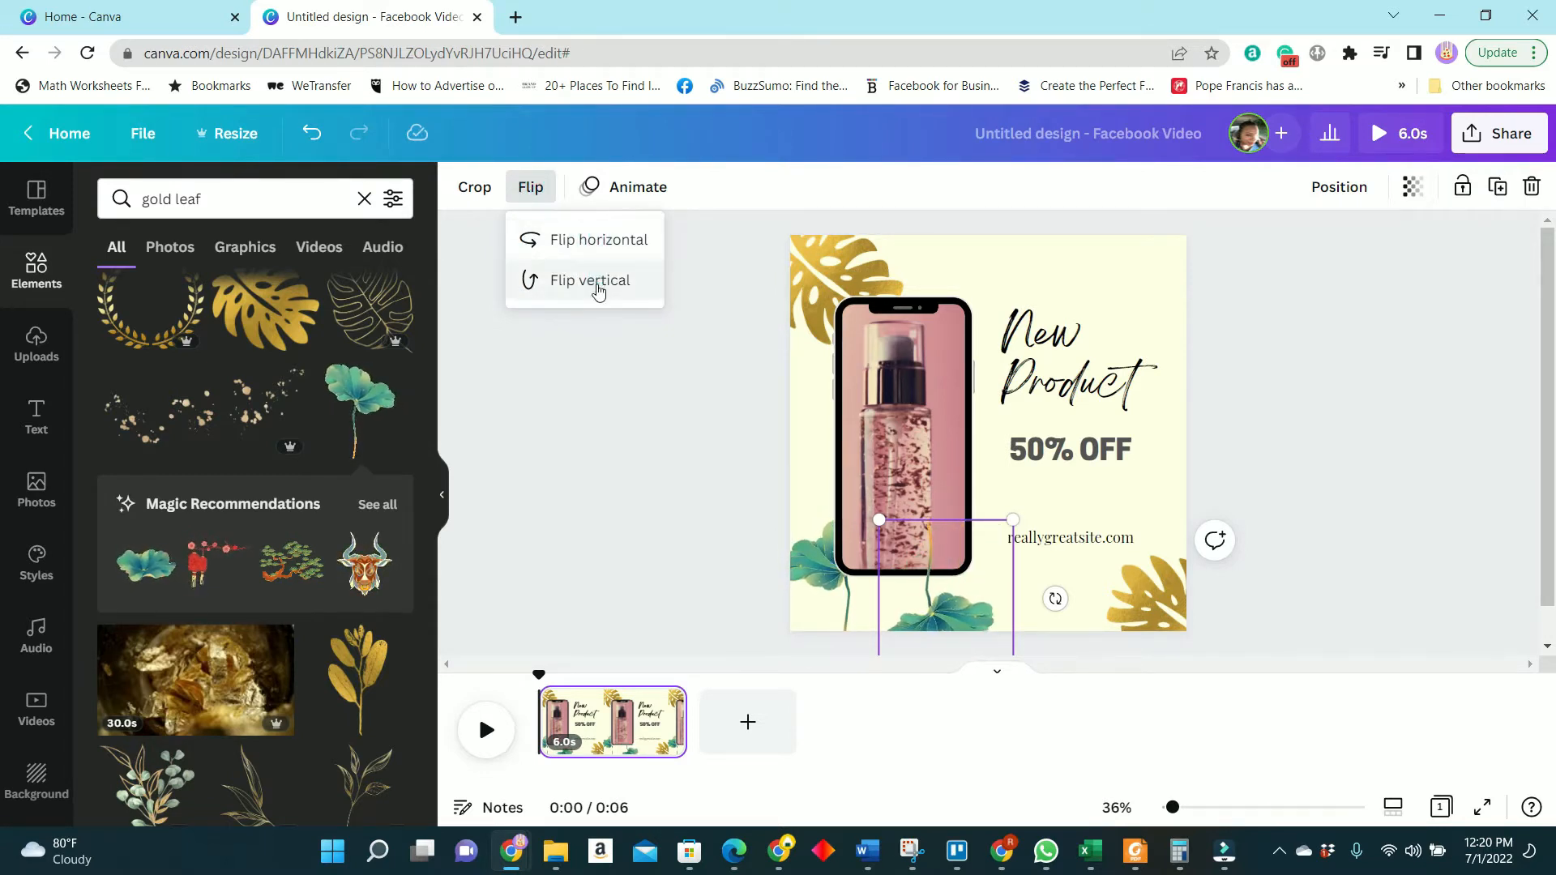
{"action": "left_click", "coordinate": [595, 283]}
{"action": "left_click", "coordinate": [589, 241]}
{"action": "left_click", "coordinate": [599, 240]}
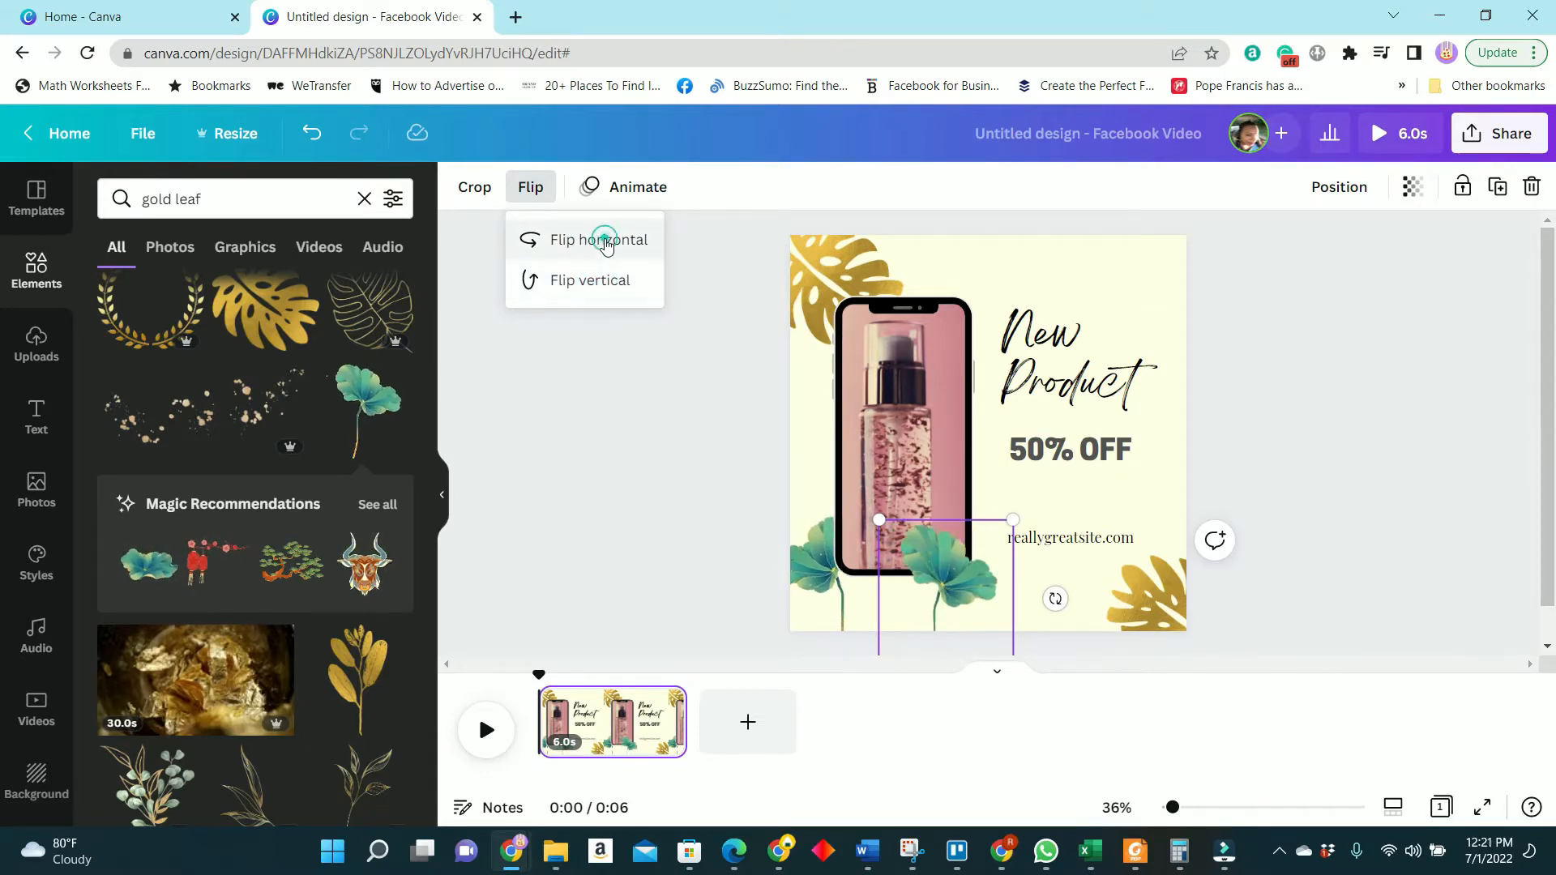
{"action": "left_click", "coordinate": [1498, 186]}
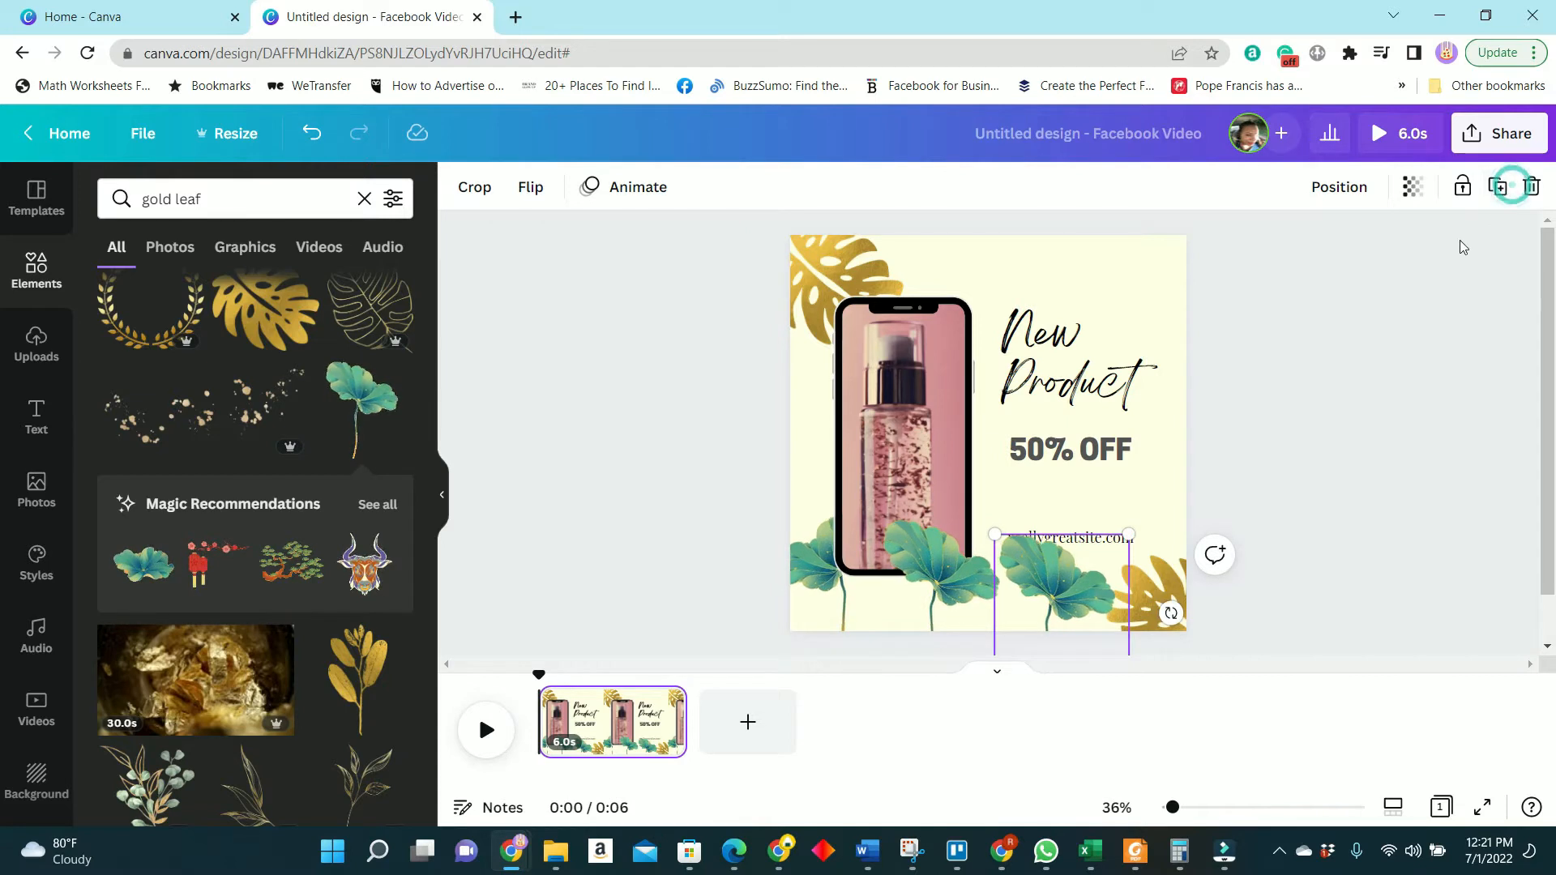
{"action": "left_click", "coordinate": [312, 134]}
{"action": "left_click", "coordinate": [947, 572]}
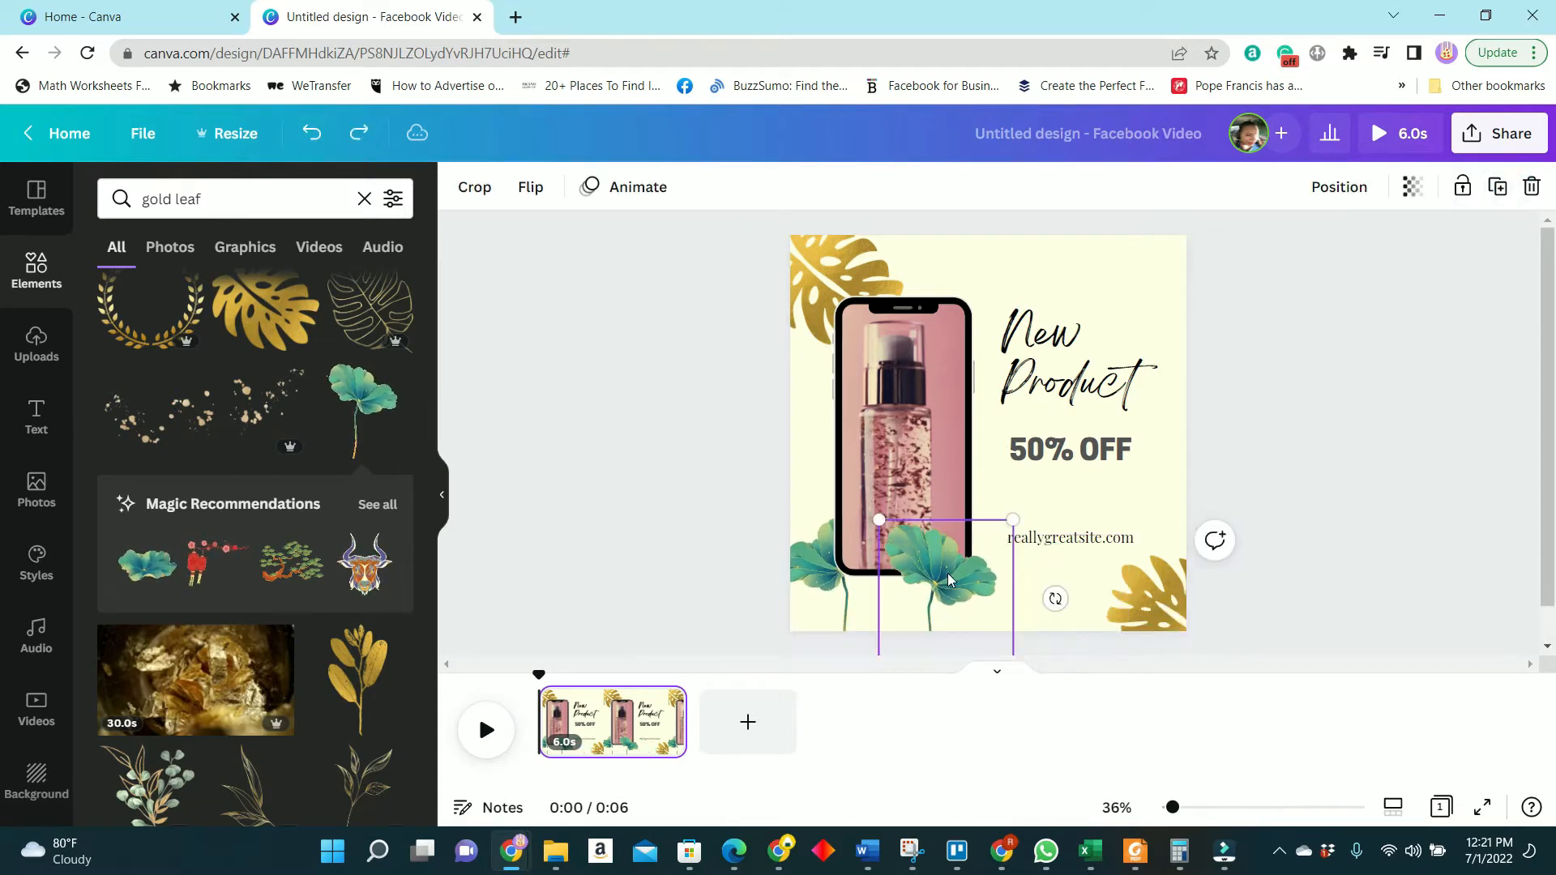
{"action": "left_click", "coordinate": [1498, 188]}
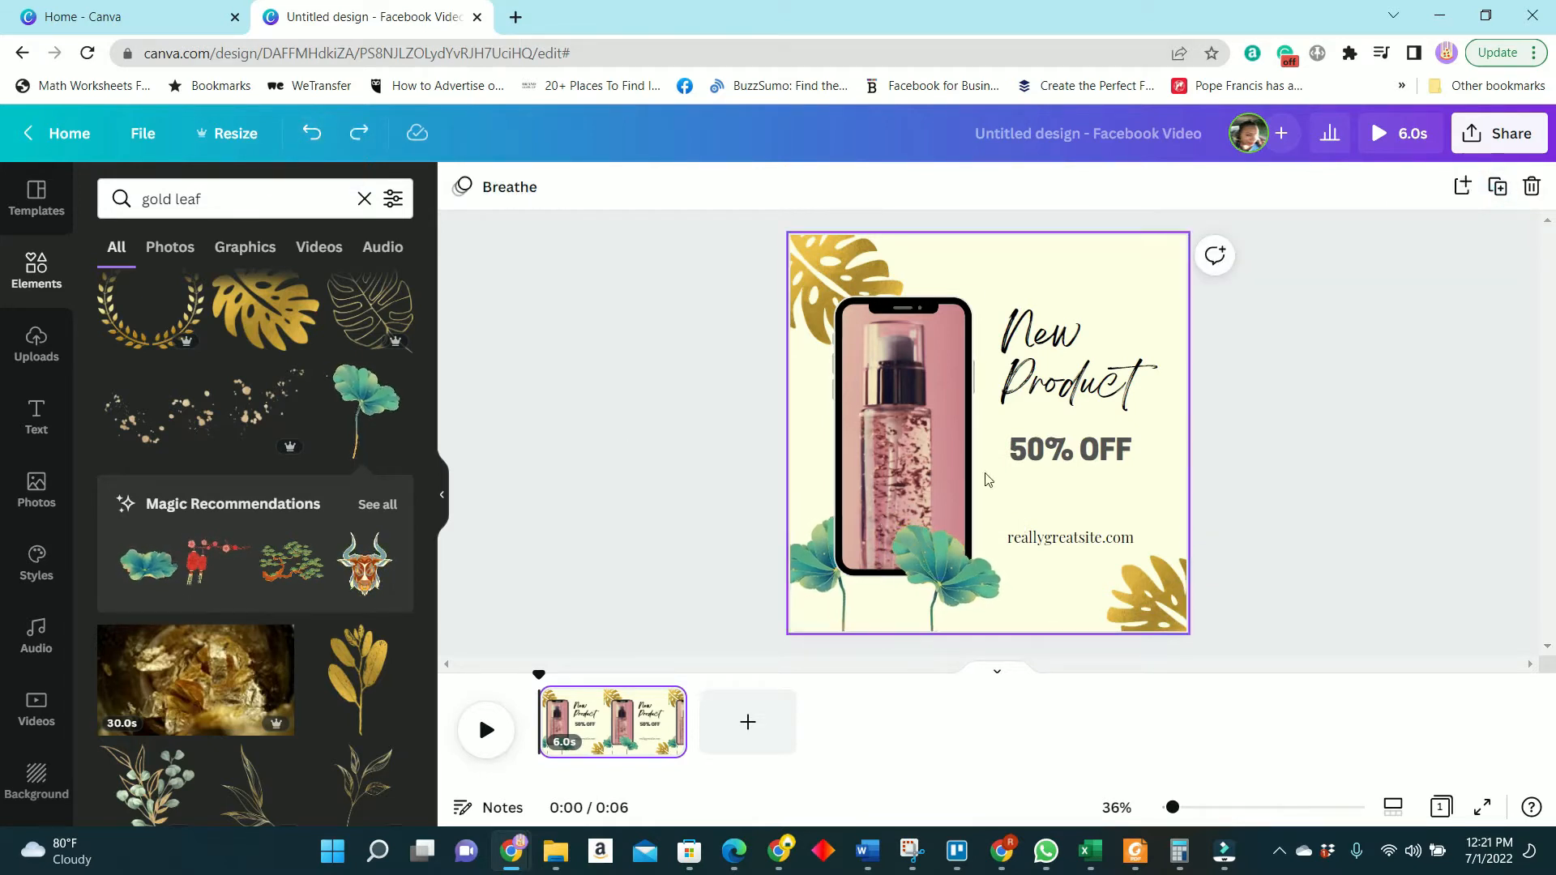
Send the copied green leaf backward behind the phone and move it beside the first green leaf.
{"action": "left_click", "coordinate": [950, 586]}
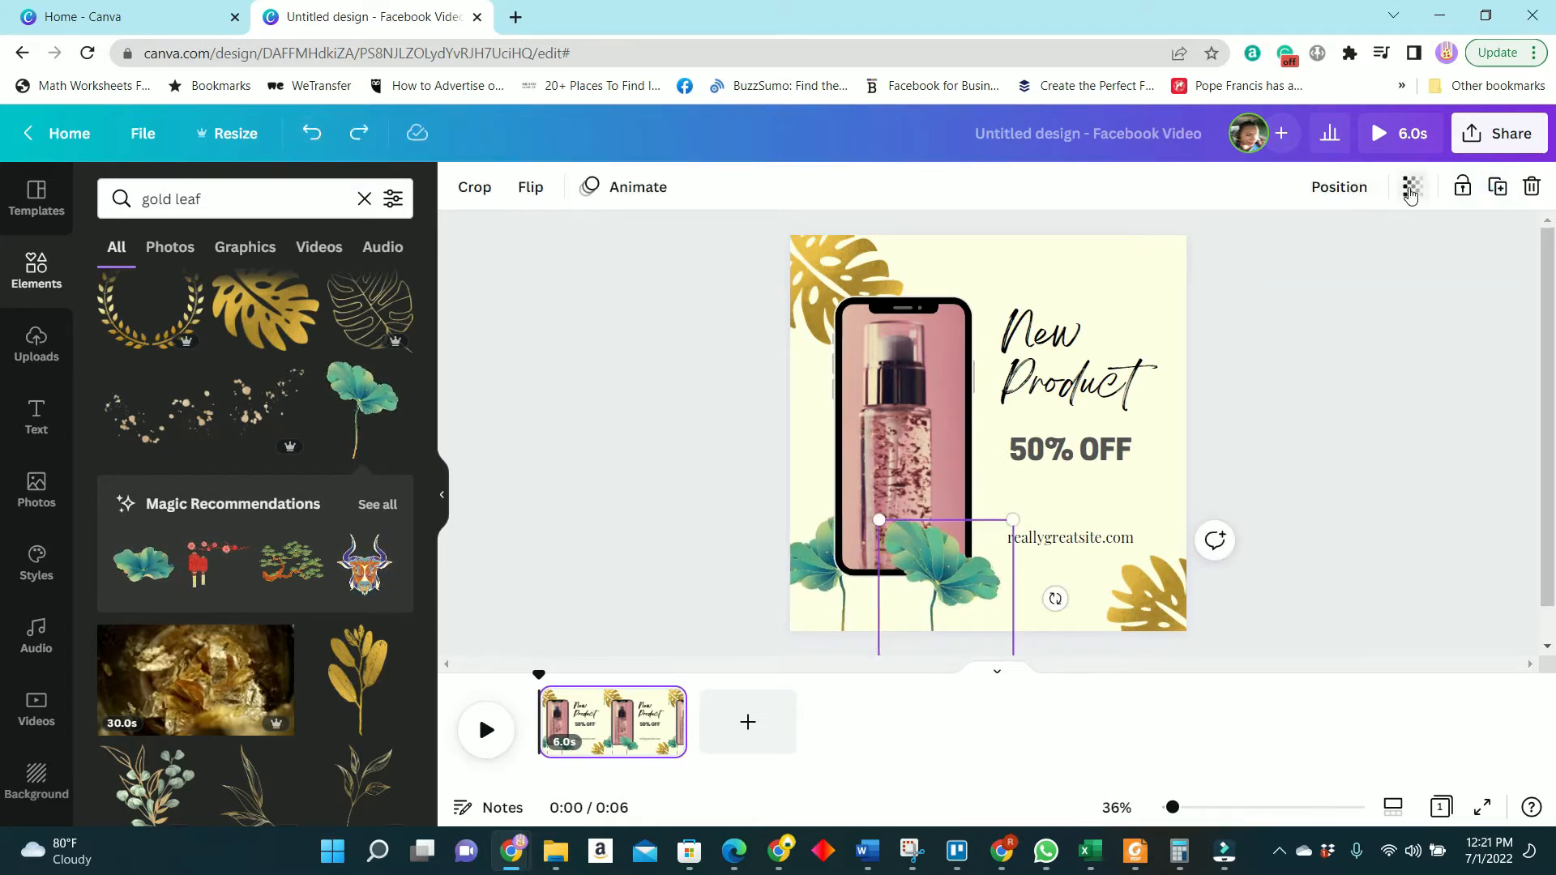
{"action": "left_click", "coordinate": [1347, 188]}
{"action": "left_click", "coordinate": [1286, 245]}
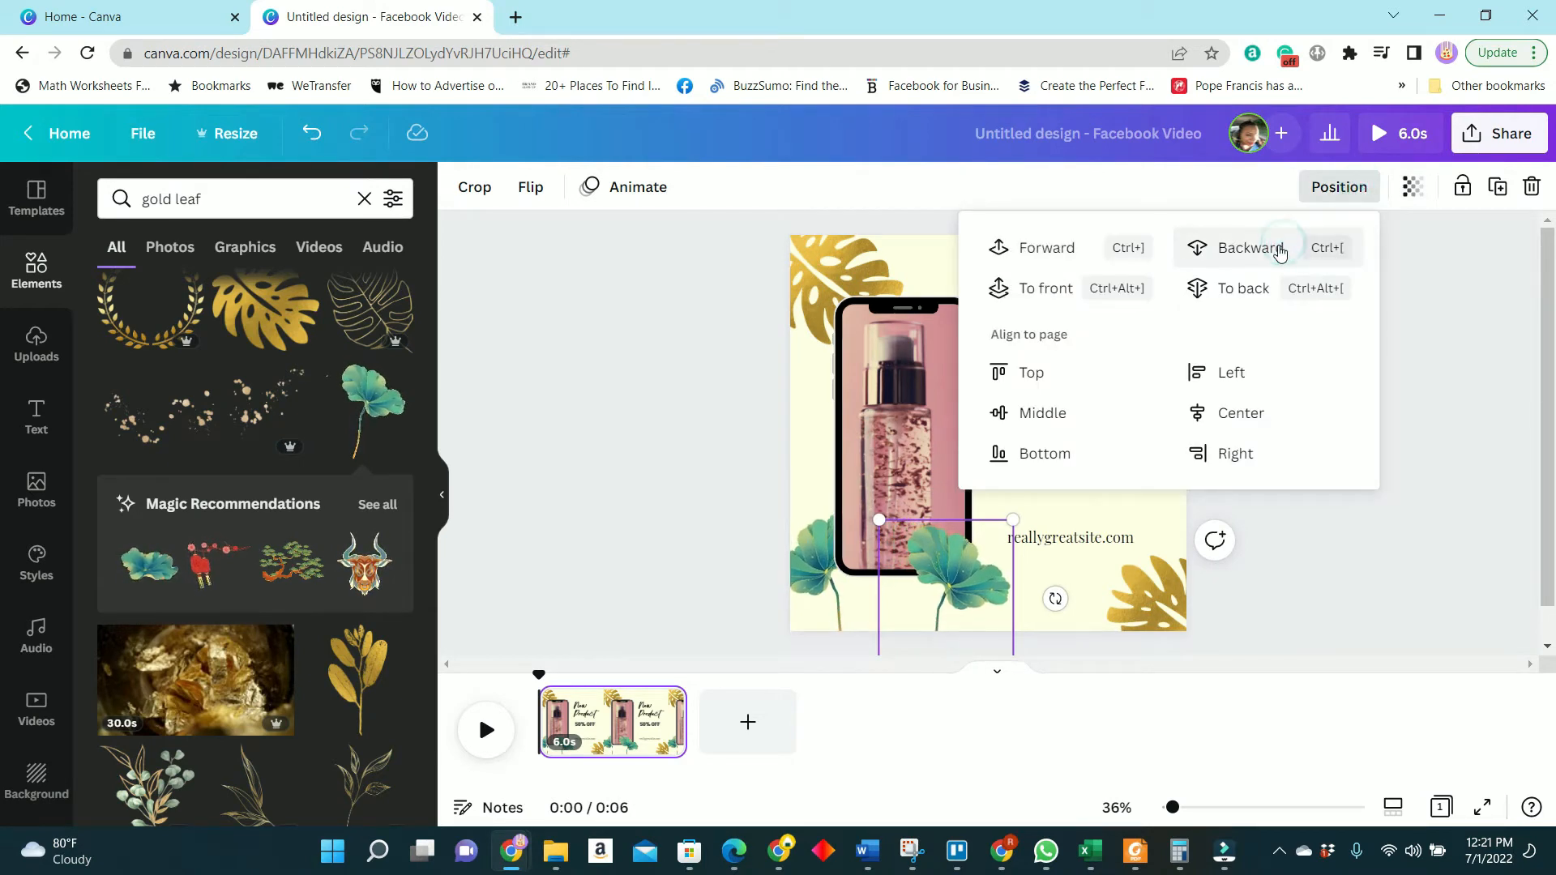
{"action": "left_click", "coordinate": [1277, 249]}
{"action": "left_click", "coordinate": [1402, 574]}
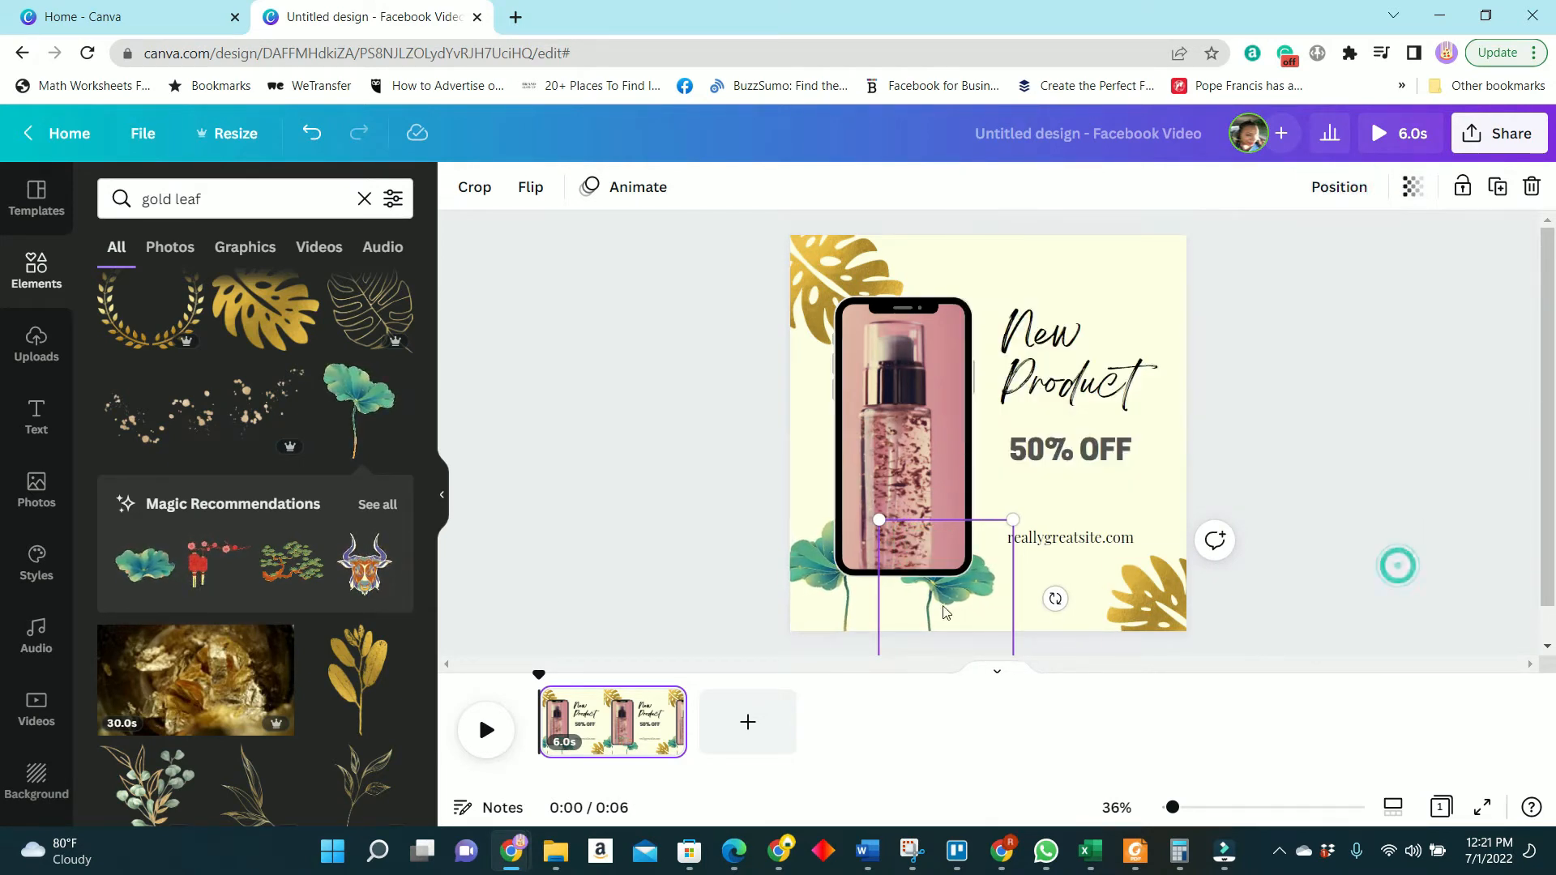
{"action": "left_click_drag", "start_coordinate": [939, 587], "coordinate": [865, 590]}
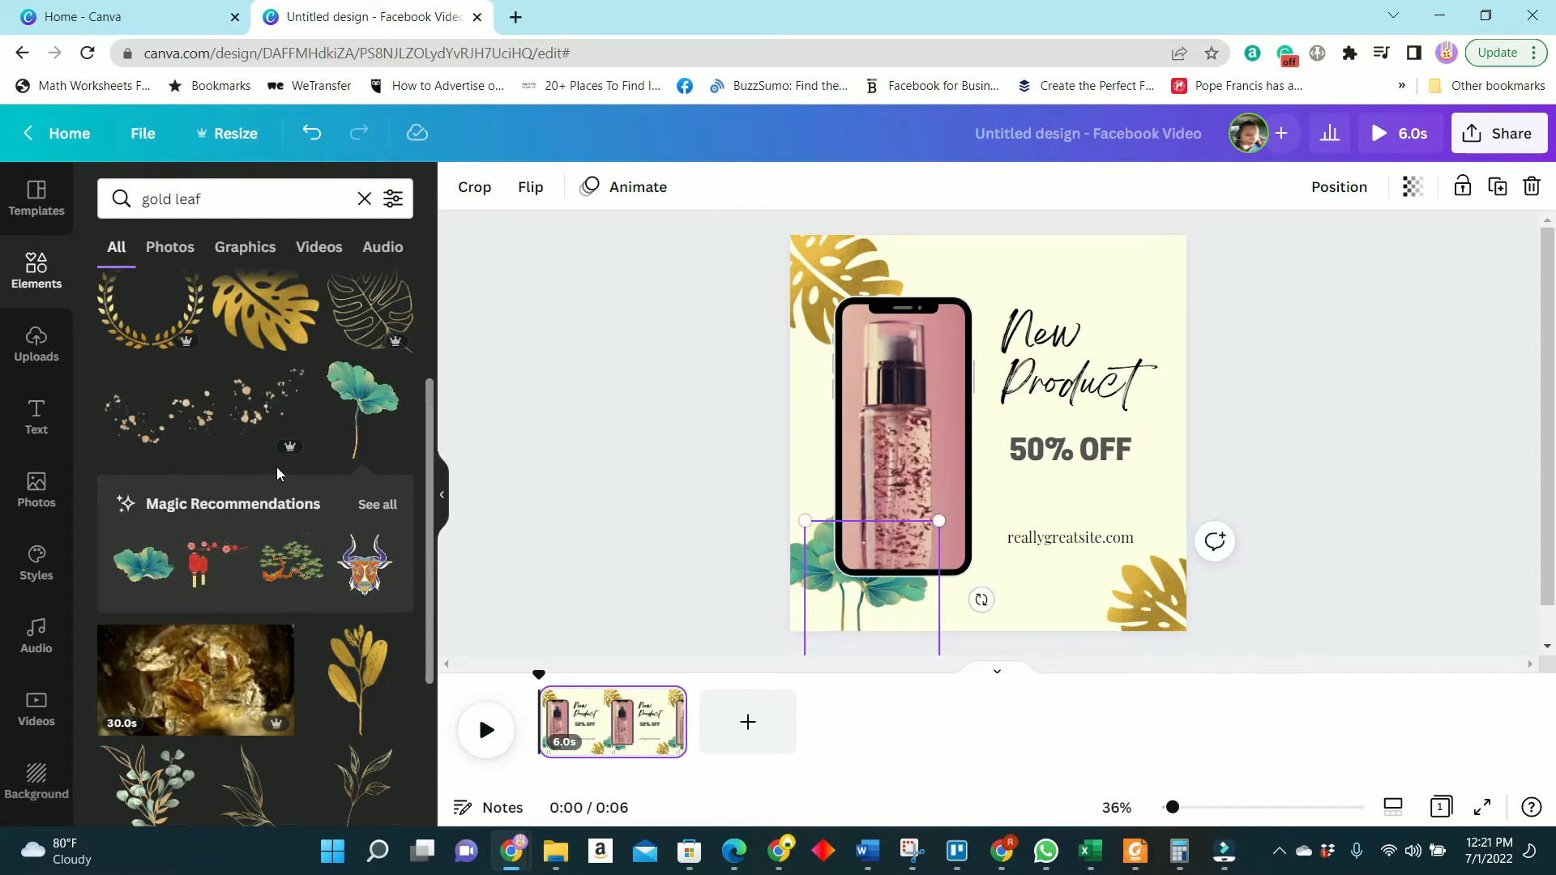
Add the Gentle gold dust element, move it to the page's upper-right area, and view its element details.
{"action": "scroll", "coordinate": [260, 511], "scroll_direction": "up", "scroll_amount": 1}
{"action": "left_click", "coordinate": [250, 509]}
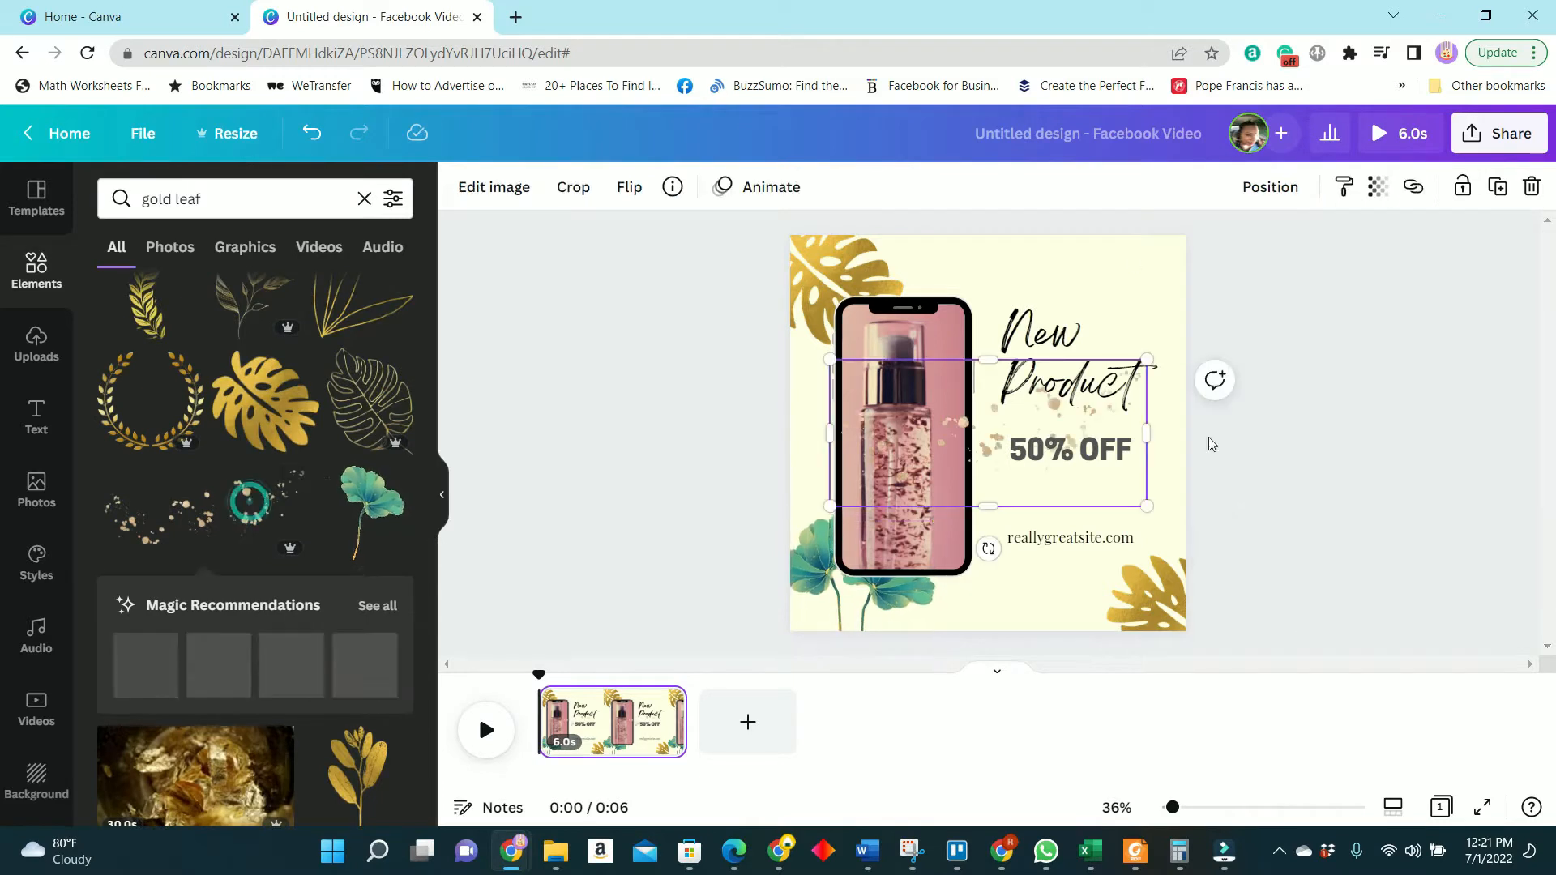
{"action": "left_click_drag", "start_coordinate": [989, 431], "coordinate": [1046, 283]}
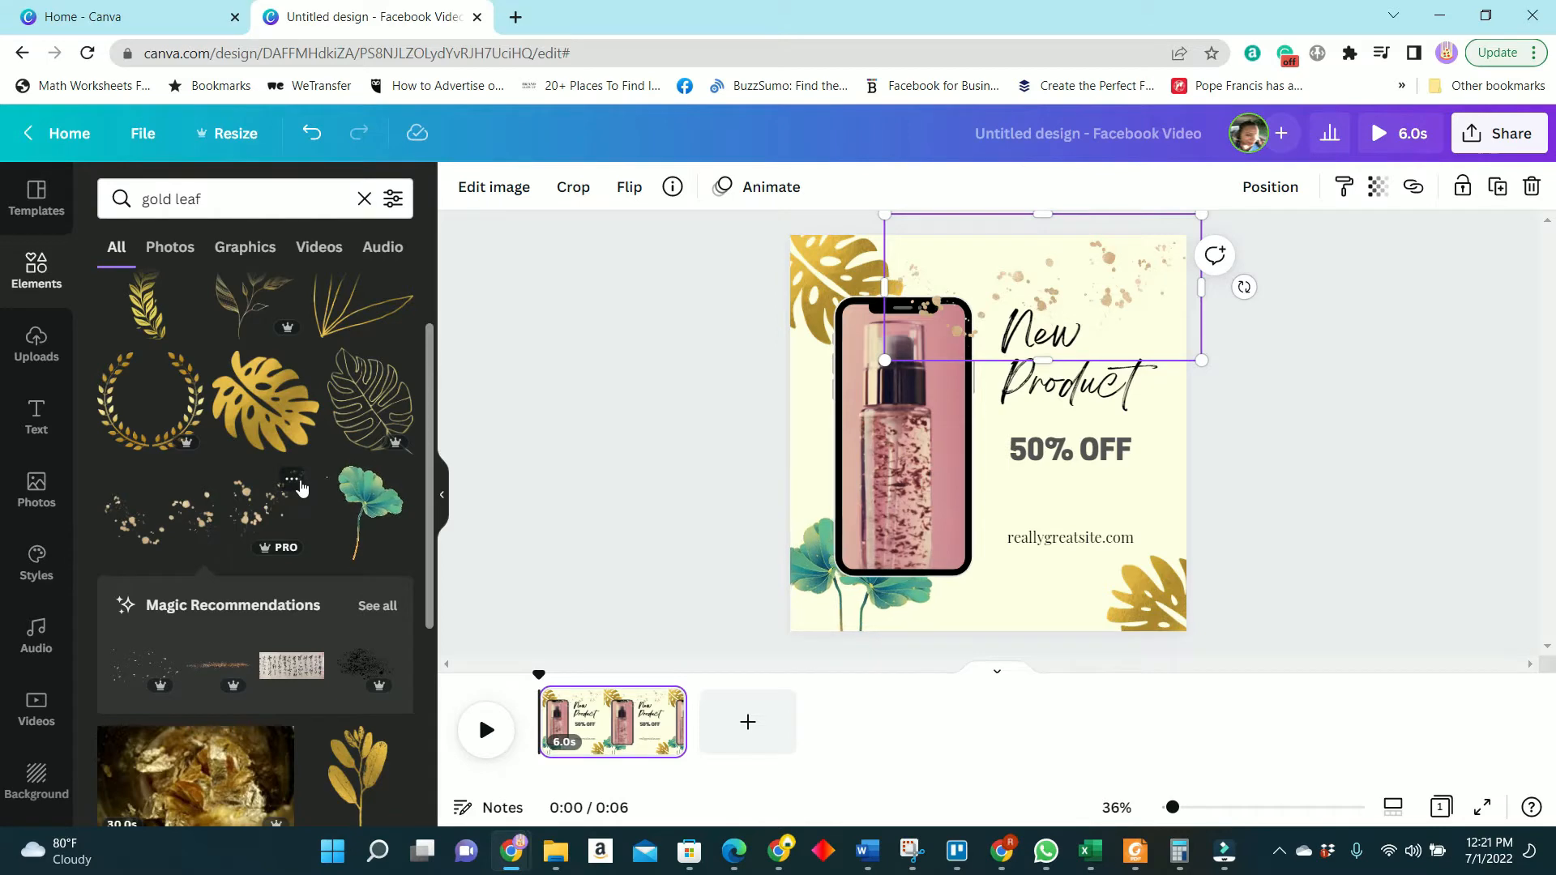
{"action": "left_click", "coordinate": [293, 481]}
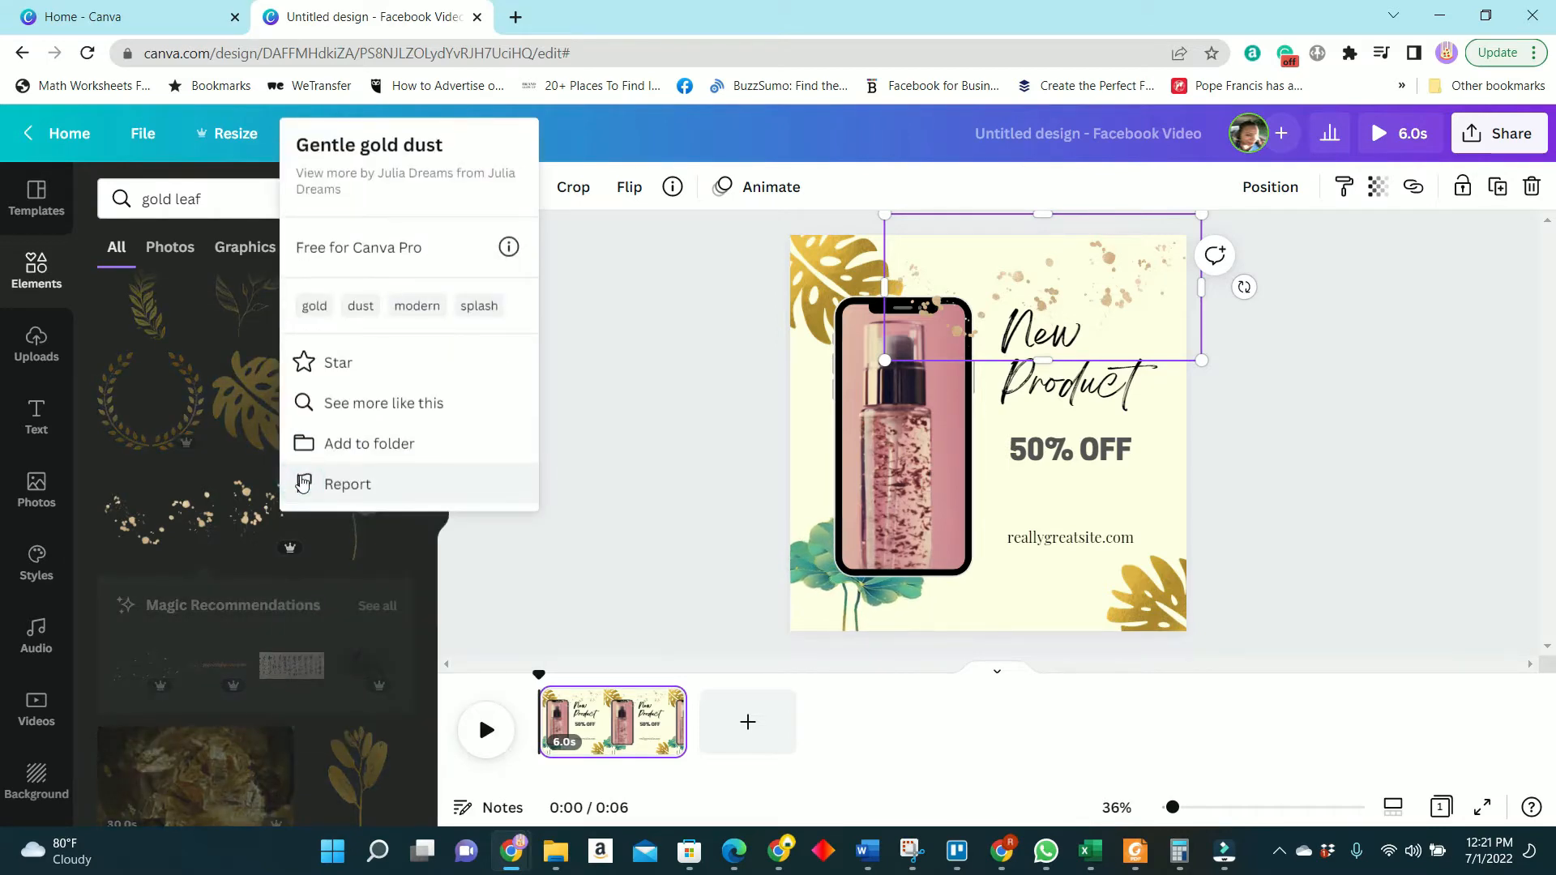
{"action": "left_click", "coordinate": [717, 351]}
Send the gold dust backward behind the phone.
{"action": "left_click", "coordinate": [1132, 279]}
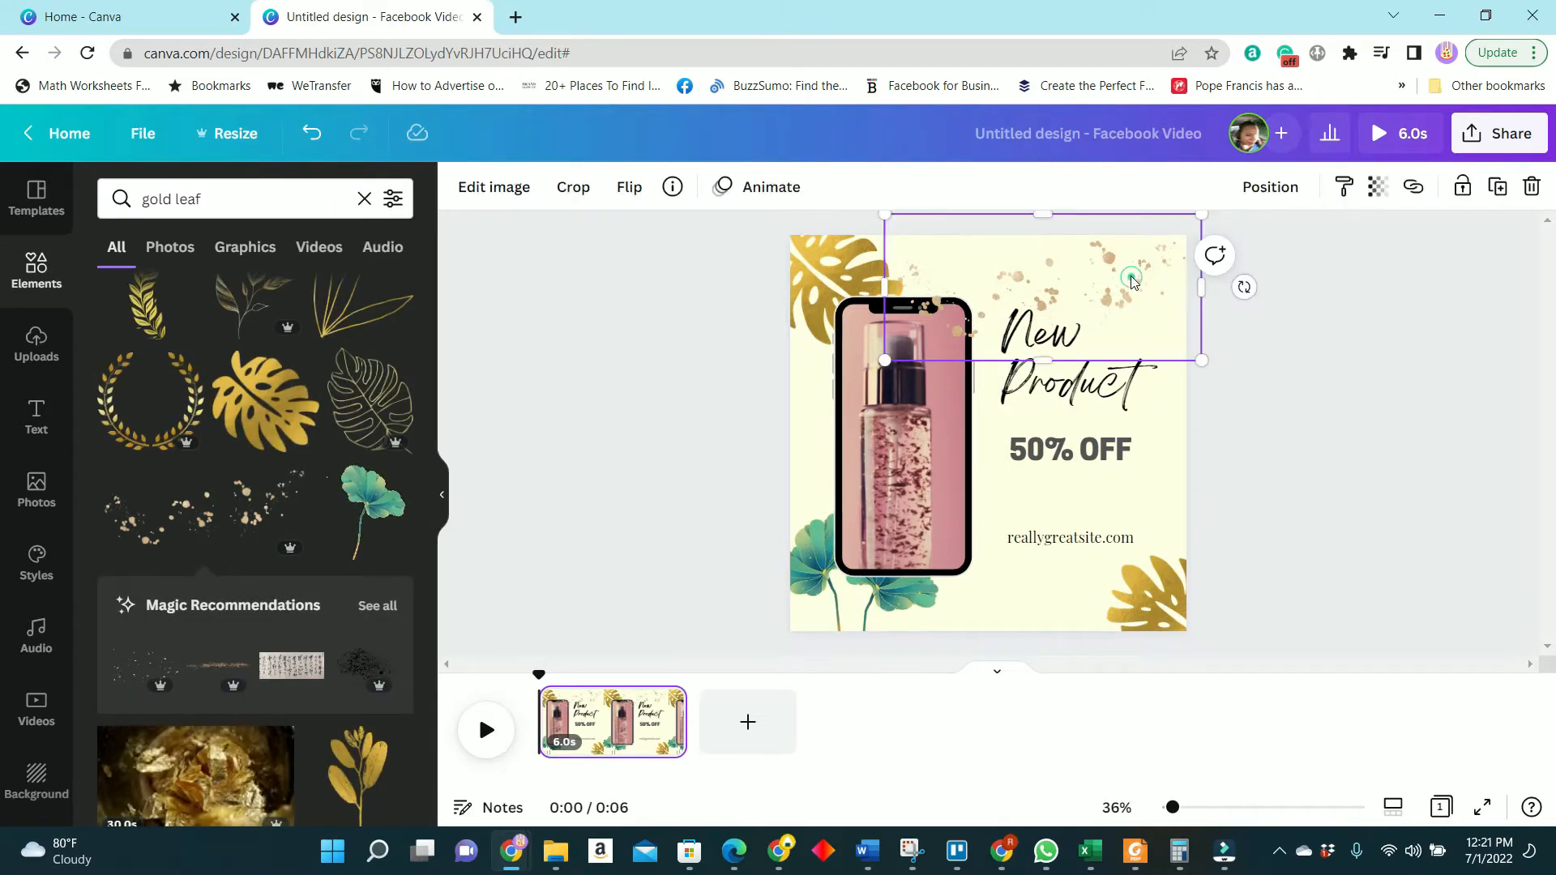
{"action": "left_click", "coordinate": [1285, 187]}
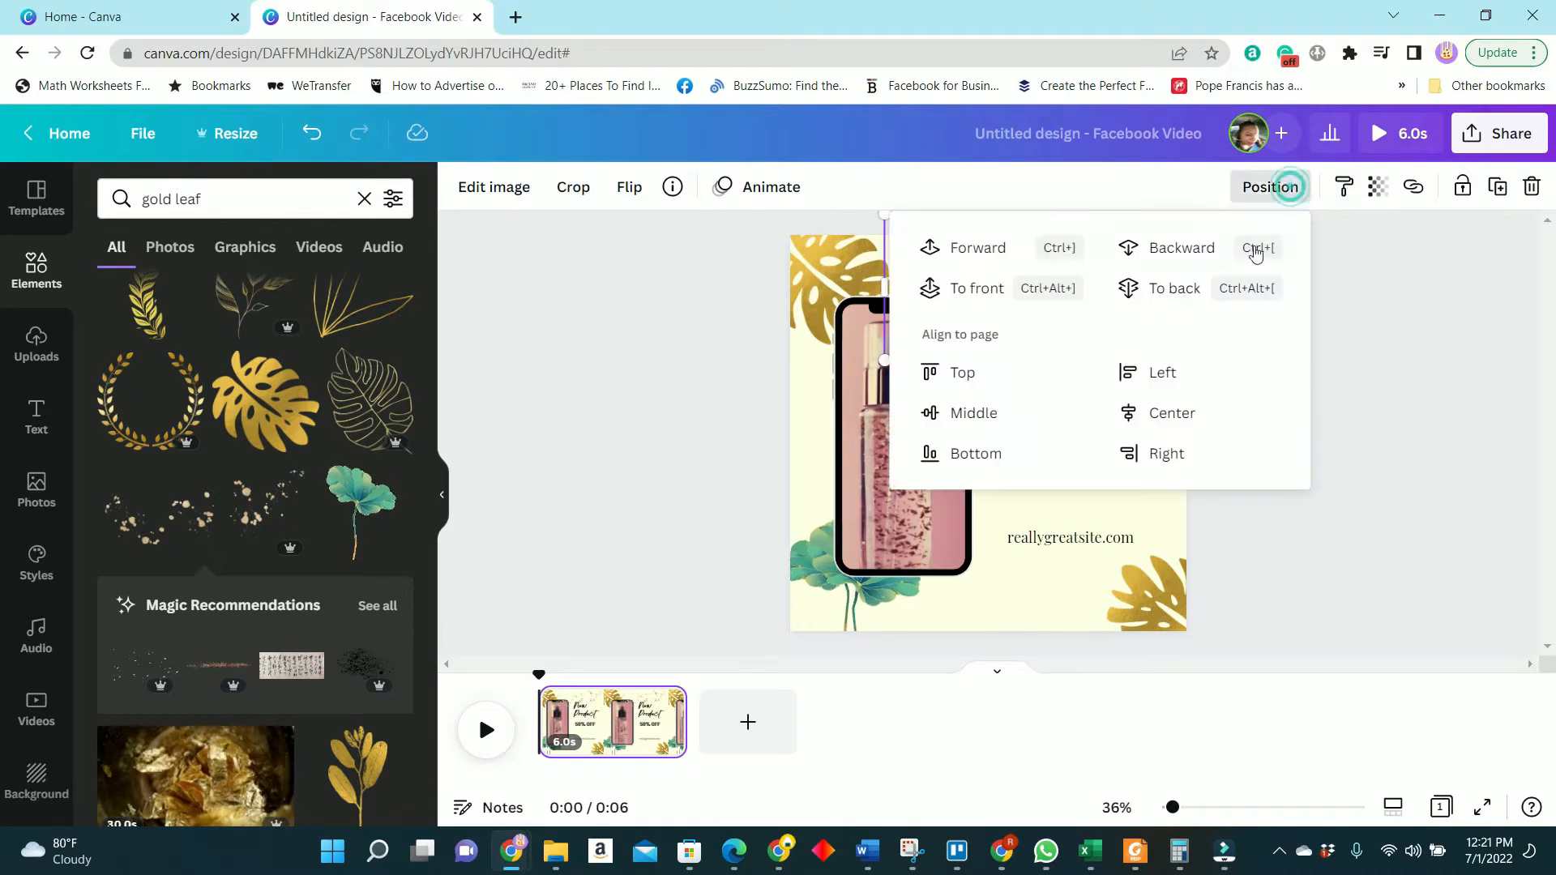
{"action": "left_click", "coordinate": [1180, 249]}
{"action": "left_click", "coordinate": [1487, 394]}
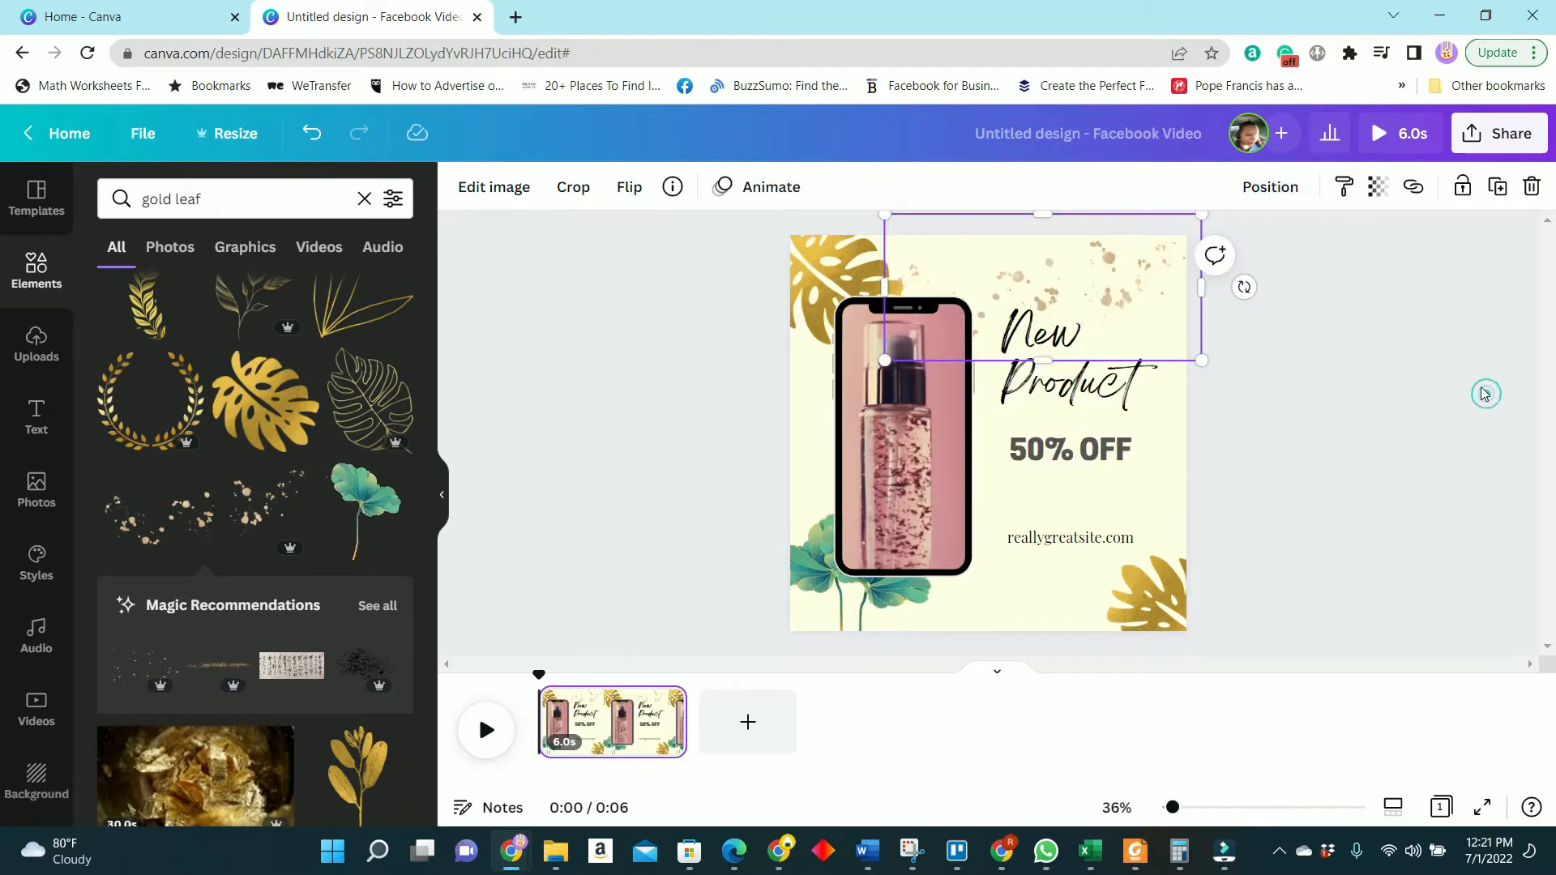
Shrink the gold dust slightly and move it along the page's top edge, above the New Product heading.
{"action": "mouse_move", "coordinate": [1087, 280]}
{"action": "left_mouse_down"}
{"action": "mouse_move", "coordinate": [1066, 267]}
{"action": "mouse_move", "coordinate": [1084, 273]}
{"action": "left_mouse_up"}
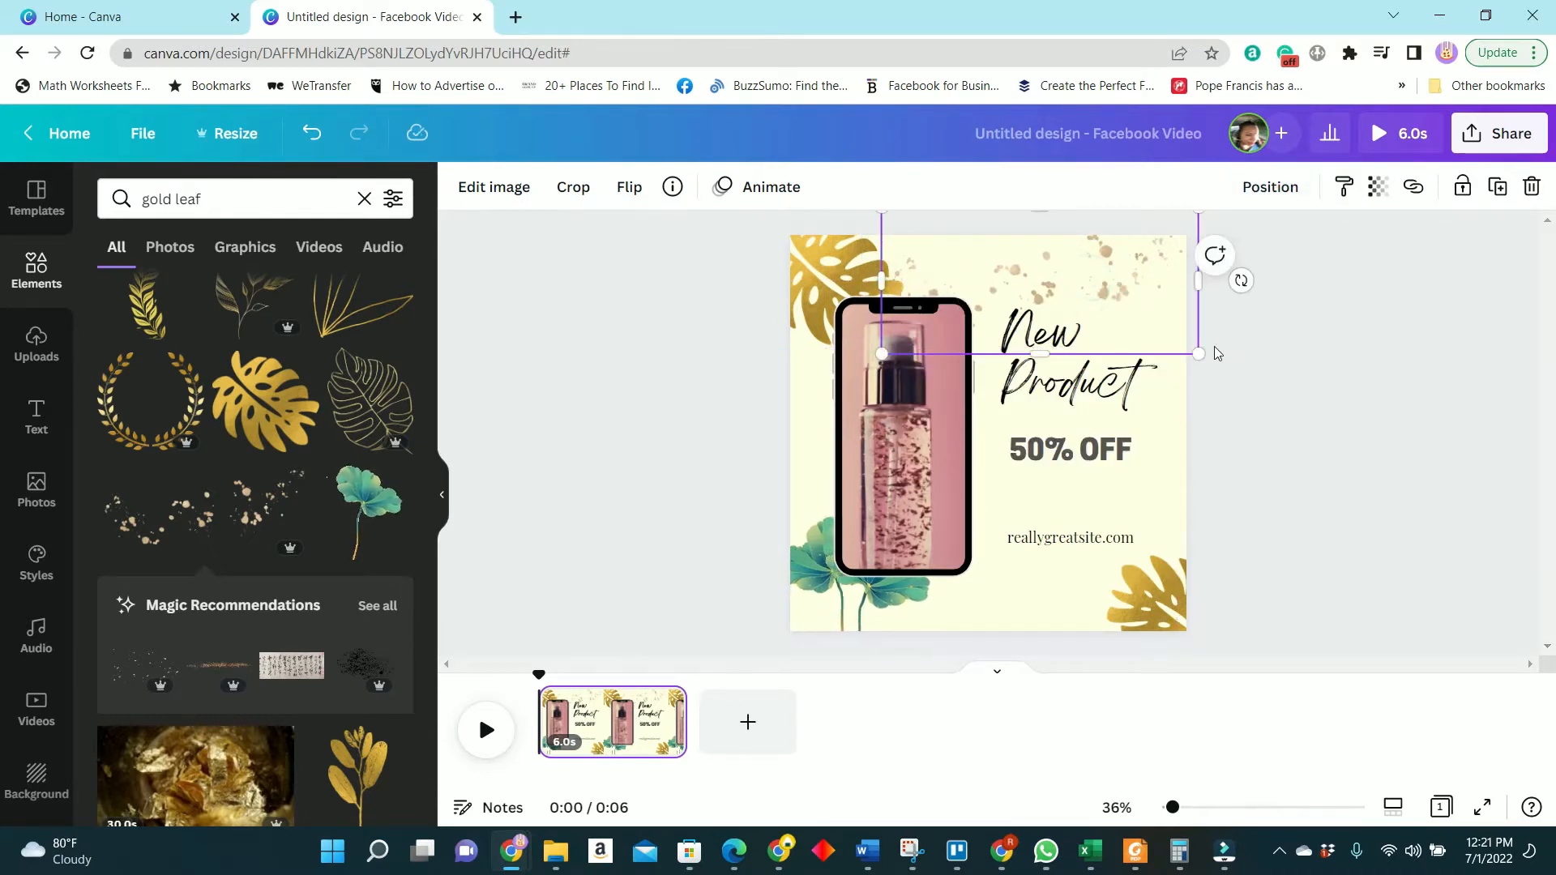
{"action": "left_click_drag", "start_coordinate": [1200, 353], "coordinate": [1164, 337]}
{"action": "mouse_move", "coordinate": [1108, 260]}
{"action": "left_mouse_down"}
{"action": "mouse_move", "coordinate": [1145, 280]}
{"action": "mouse_move", "coordinate": [1134, 269]}
{"action": "left_mouse_up"}
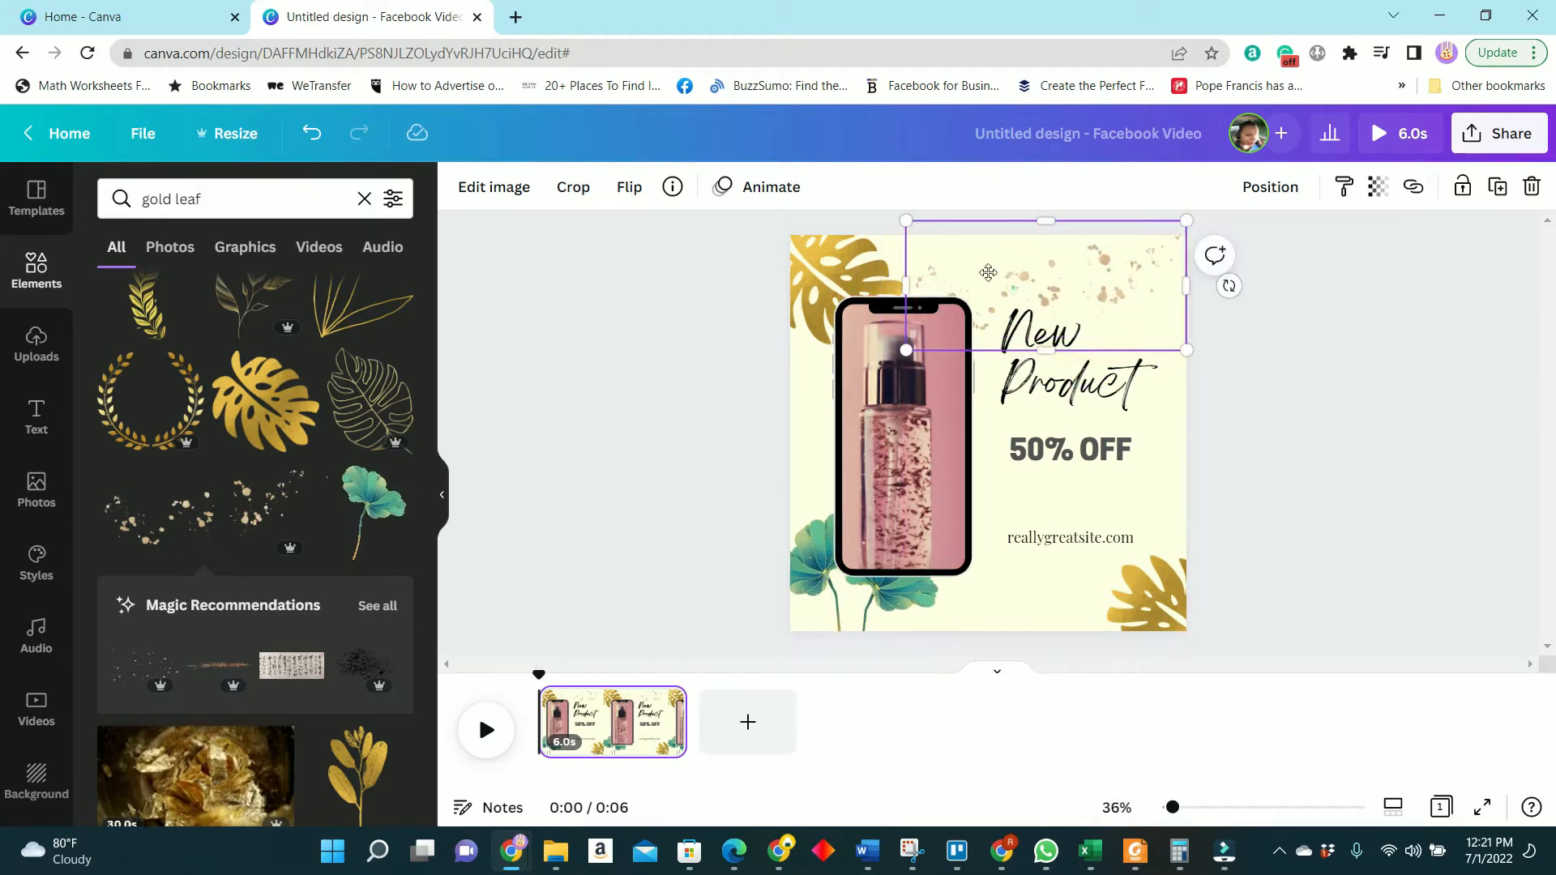
{"action": "left_click_drag", "start_coordinate": [1004, 284], "coordinate": [980, 260]}
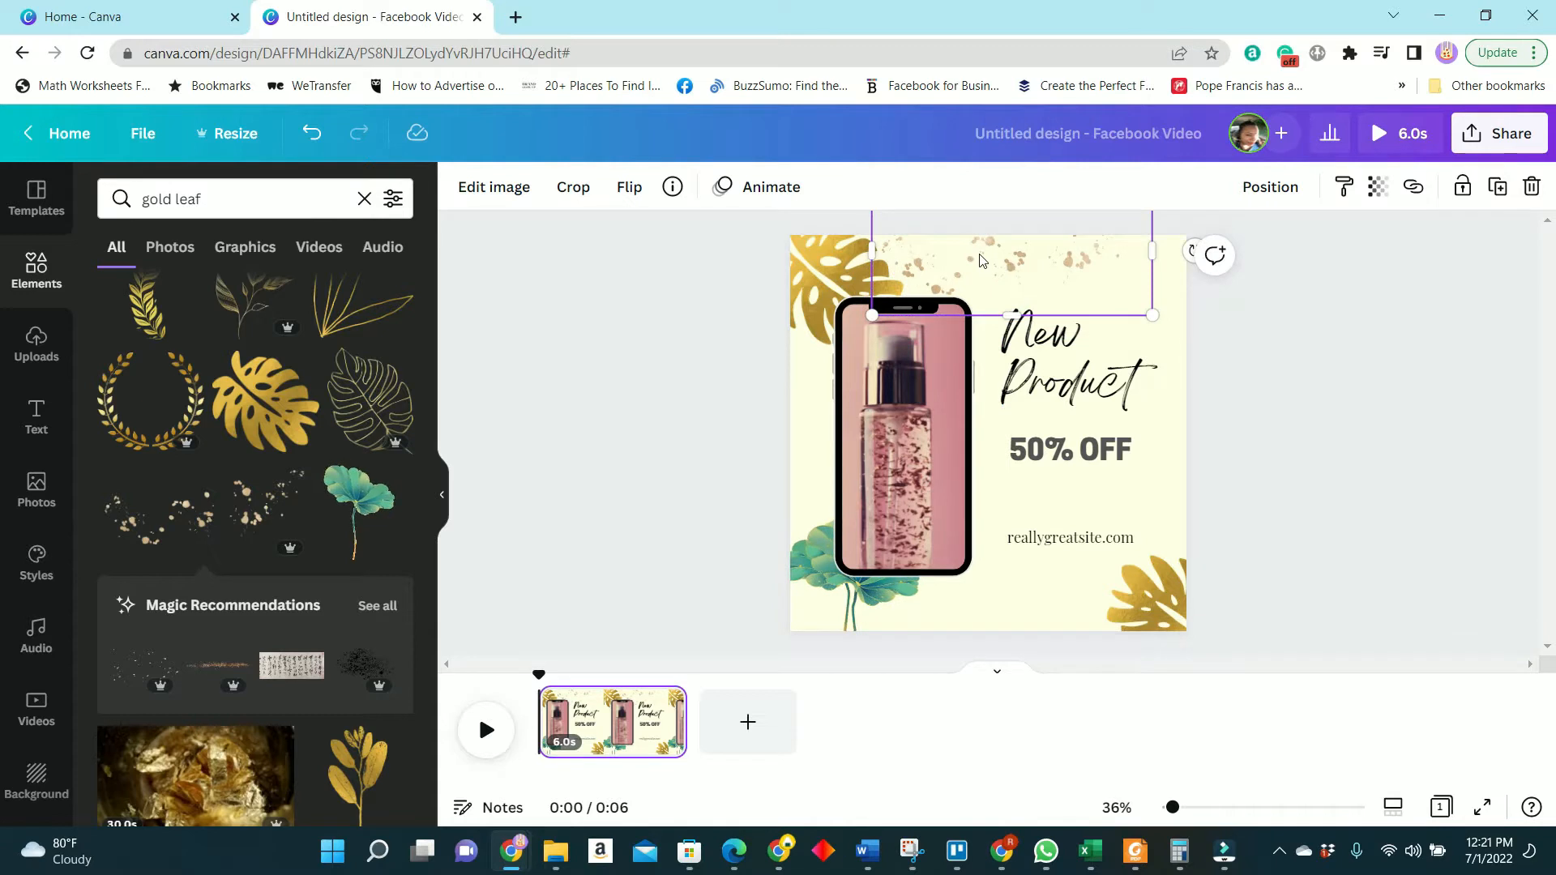
Duplicate the gold dust, move the copy to the page's lower-right corner, and tilt it counterclockwise over the gold leaf.
{"action": "left_click", "coordinate": [1498, 186]}
{"action": "left_click_drag", "start_coordinate": [997, 260], "coordinate": [1112, 588]}
{"action": "left_click", "coordinate": [629, 186]}
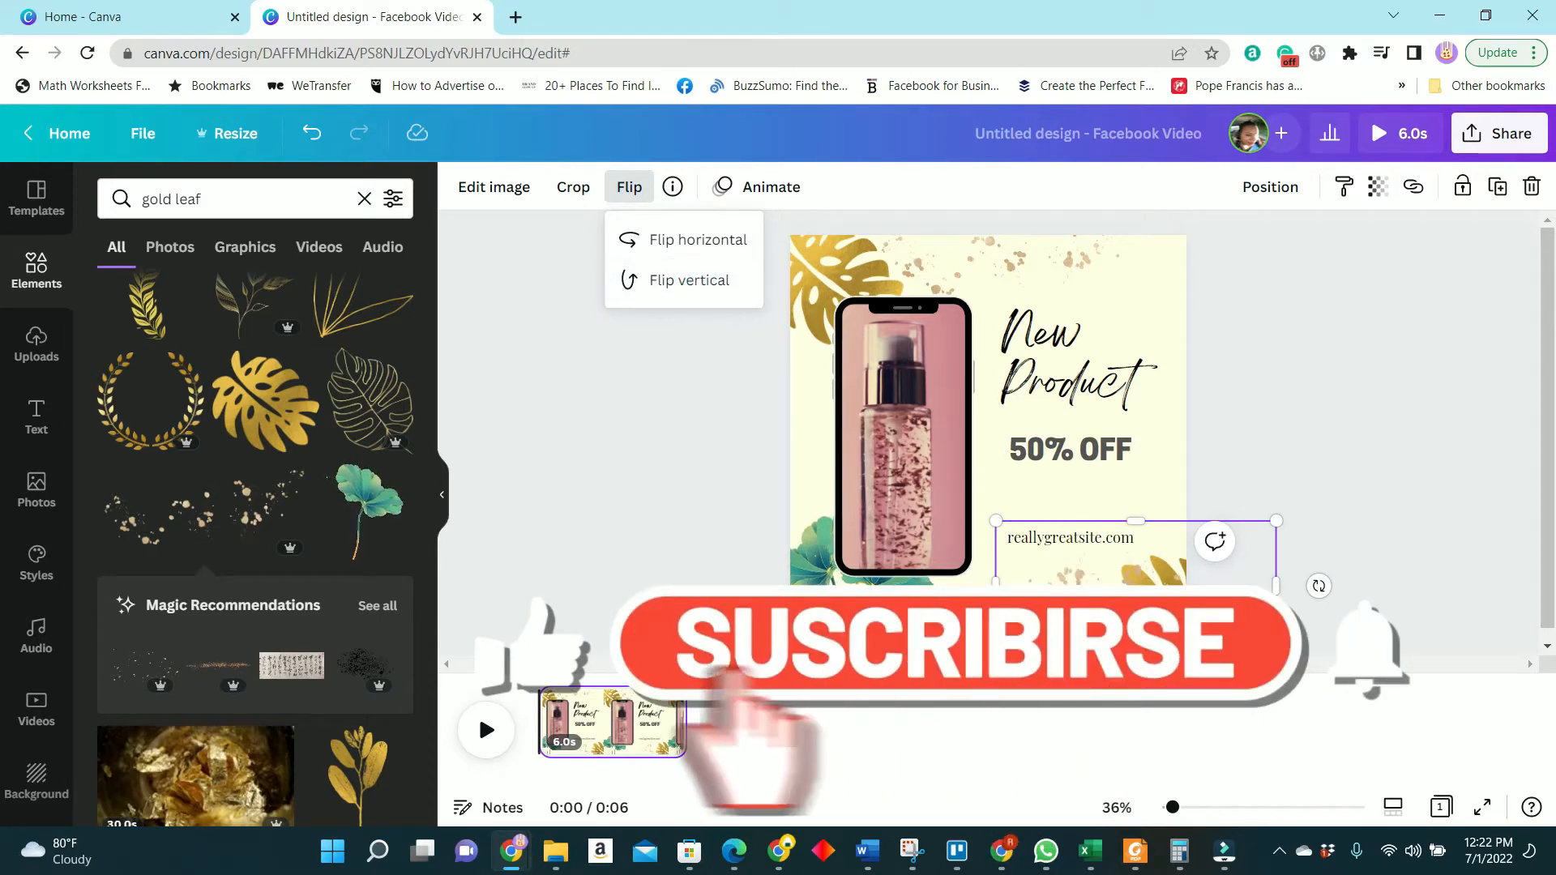
{"action": "left_click_drag", "start_coordinate": [1319, 586], "coordinate": [1303, 514]}
{"action": "left_click_drag", "start_coordinate": [1128, 603], "coordinate": [1135, 581]}
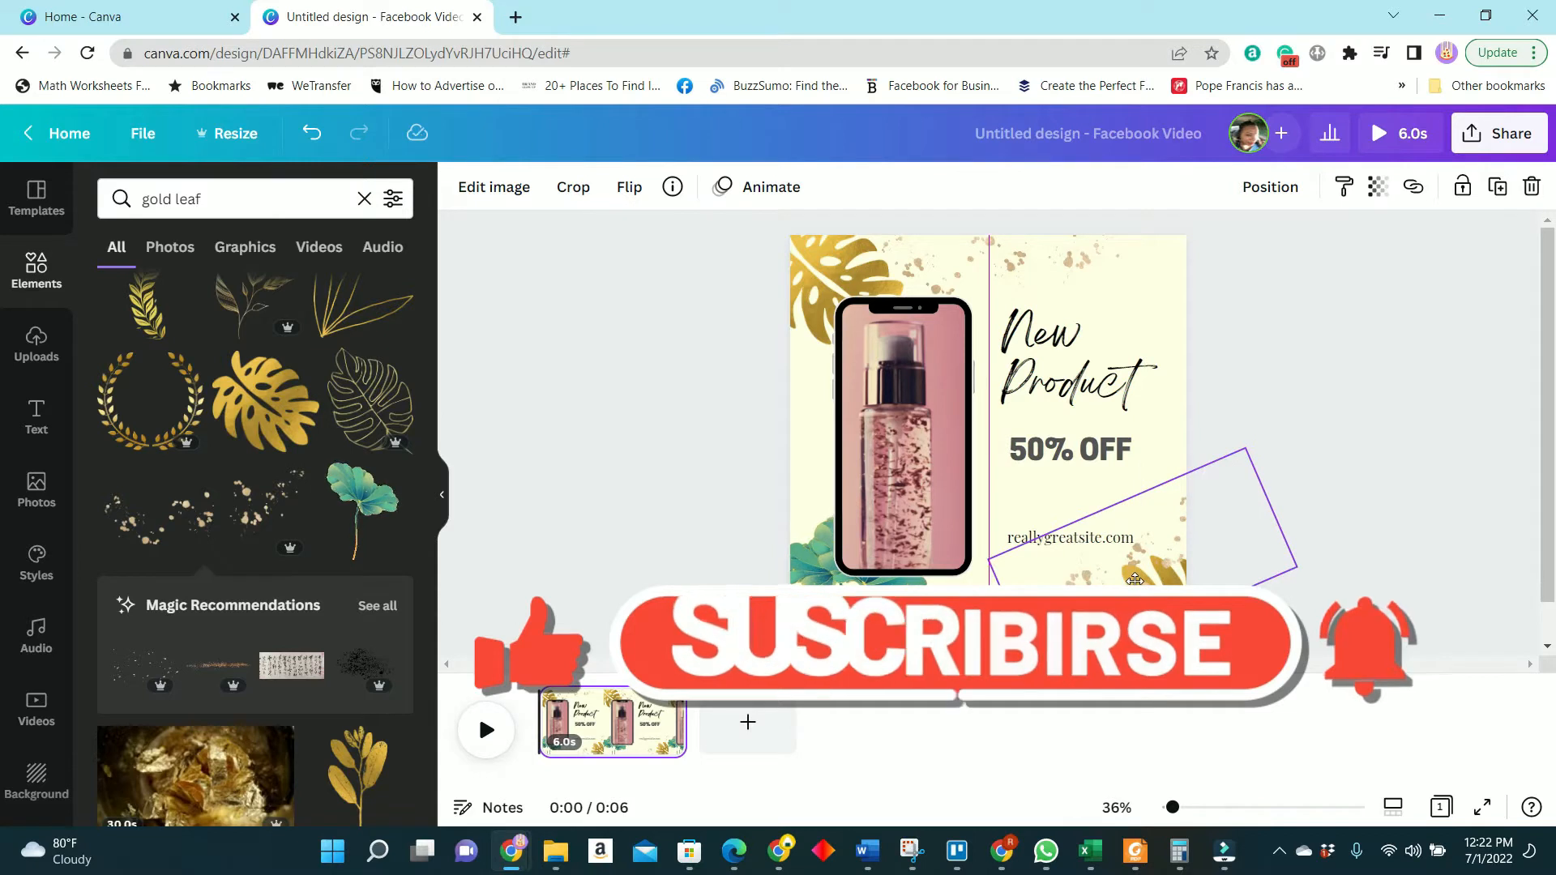
Send the copied gold dust in the lower-right corner backward.
{"action": "left_click", "coordinate": [1269, 187]}
{"action": "left_click", "coordinate": [1205, 249]}
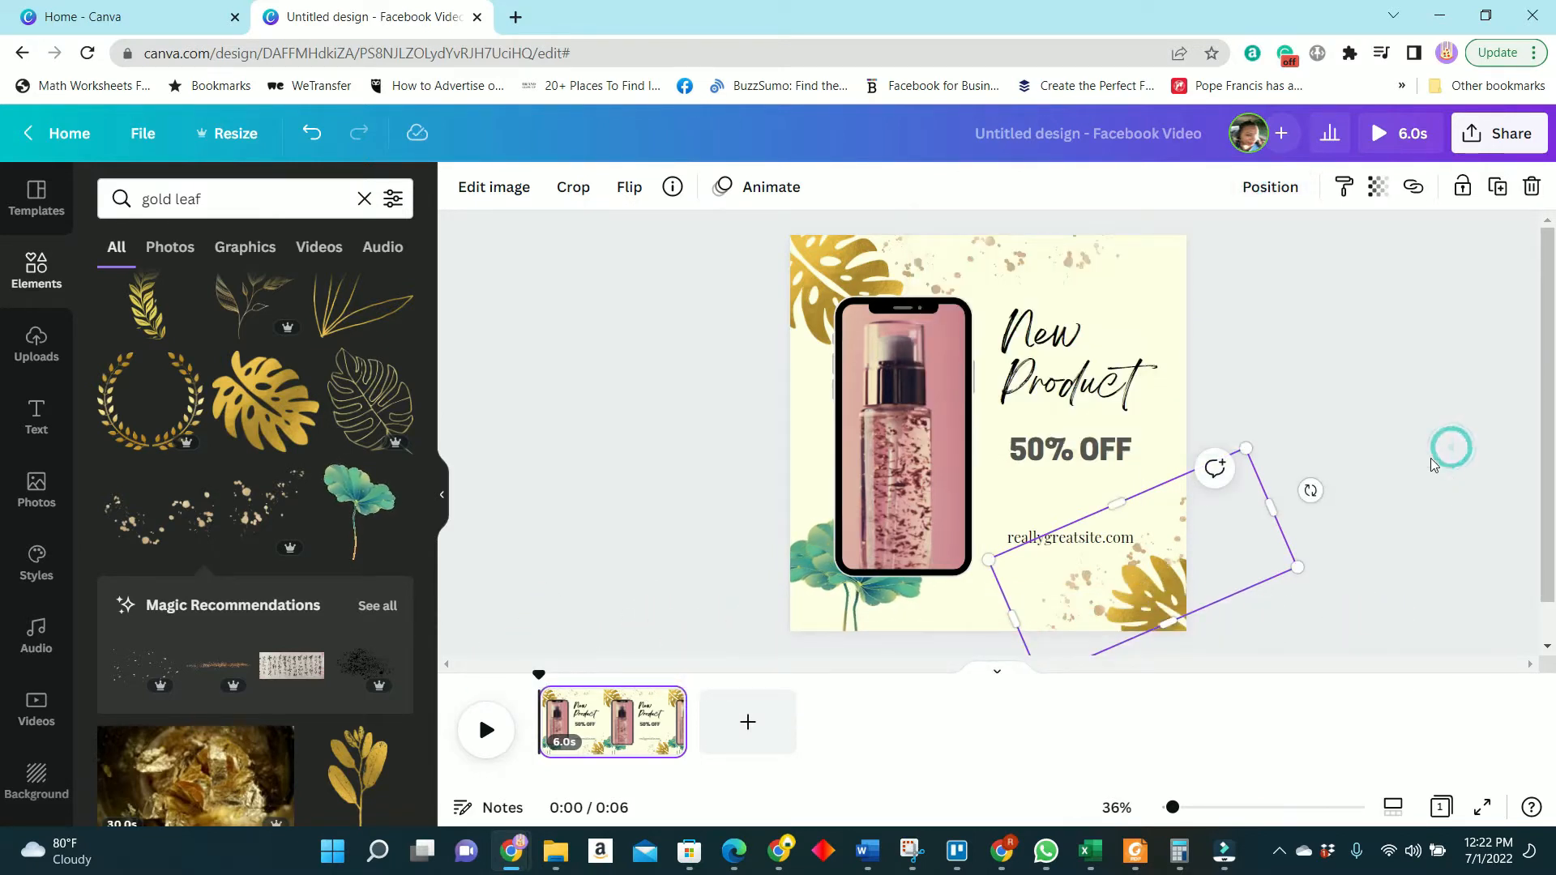
{"action": "left_click", "coordinate": [1419, 440]}
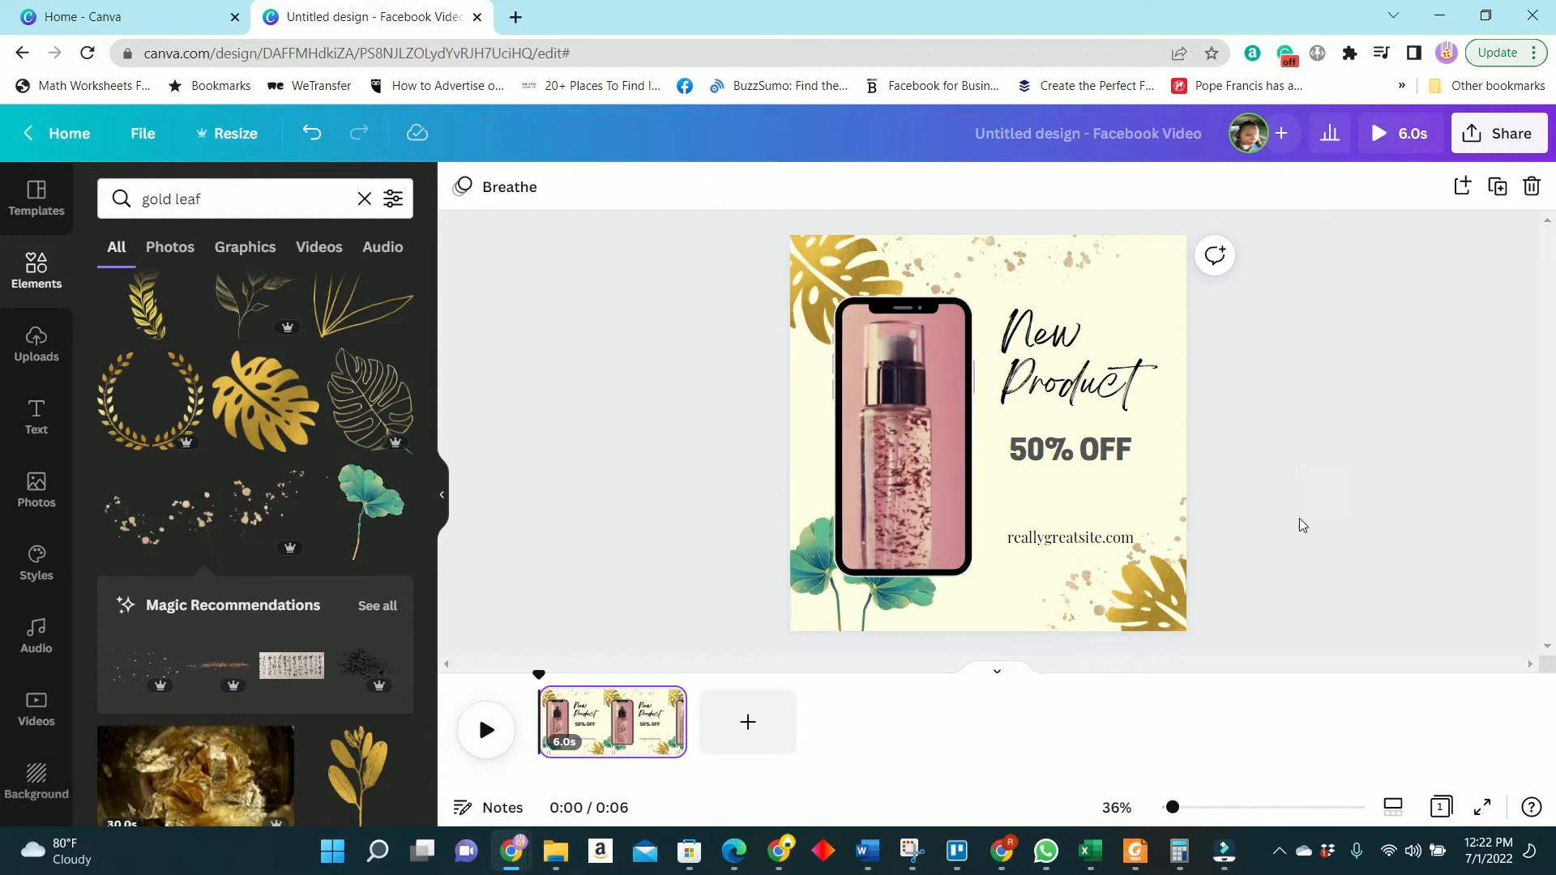
Enlarge the phone mockup until it nearly fills the page's height.
{"action": "left_click", "coordinate": [932, 492]}
{"action": "left_click_drag", "start_coordinate": [974, 577], "coordinate": [1002, 607]}
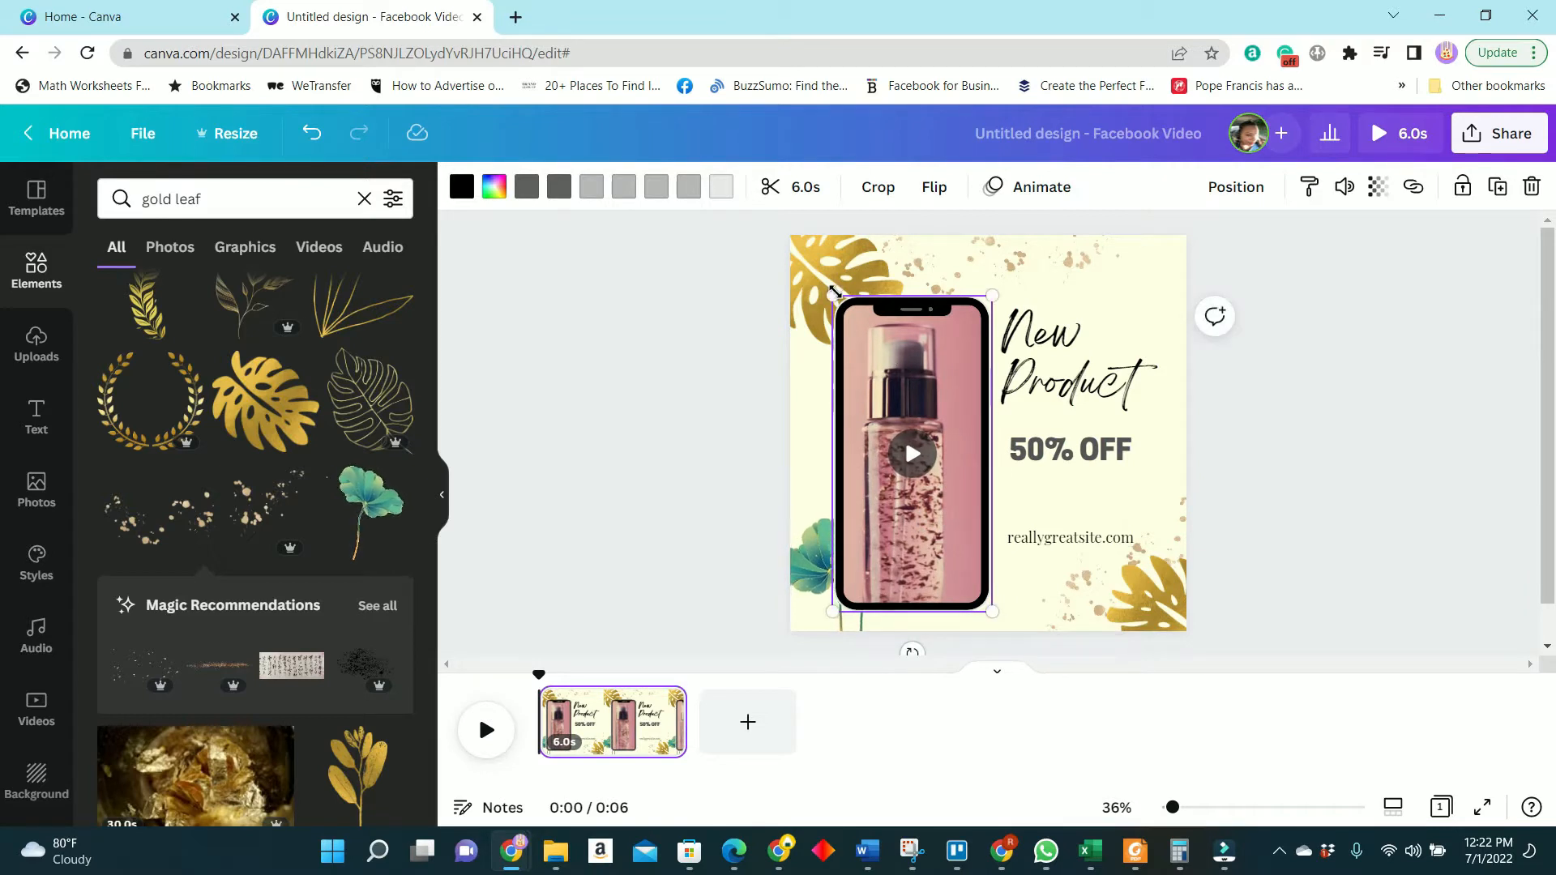
{"action": "left_click_drag", "start_coordinate": [834, 297], "coordinate": [828, 280]}
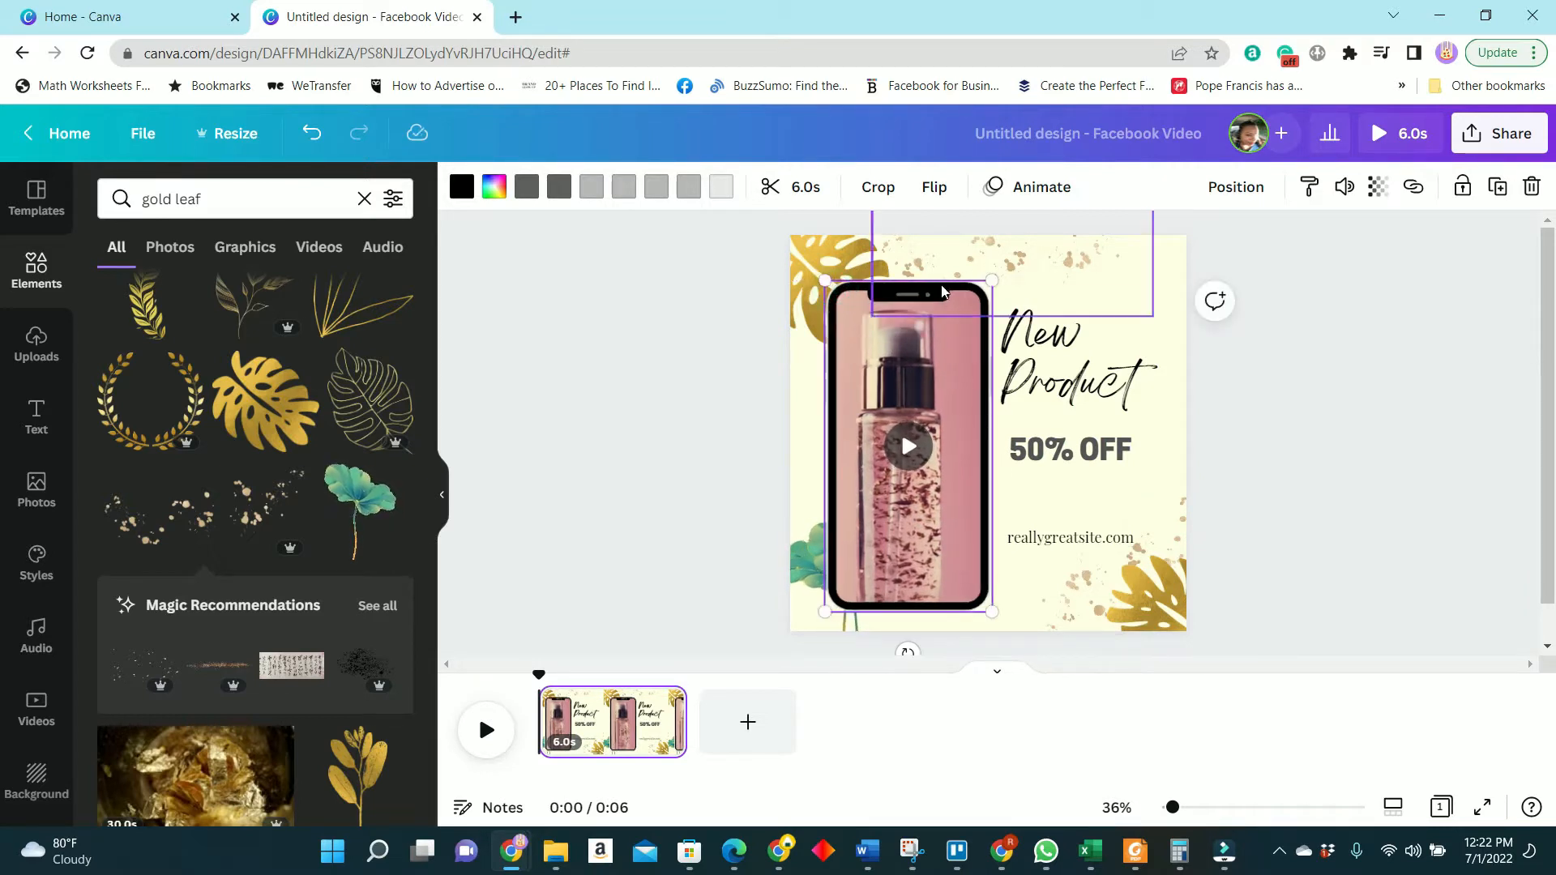
{"action": "left_click_drag", "start_coordinate": [994, 280], "coordinate": [1037, 268]}
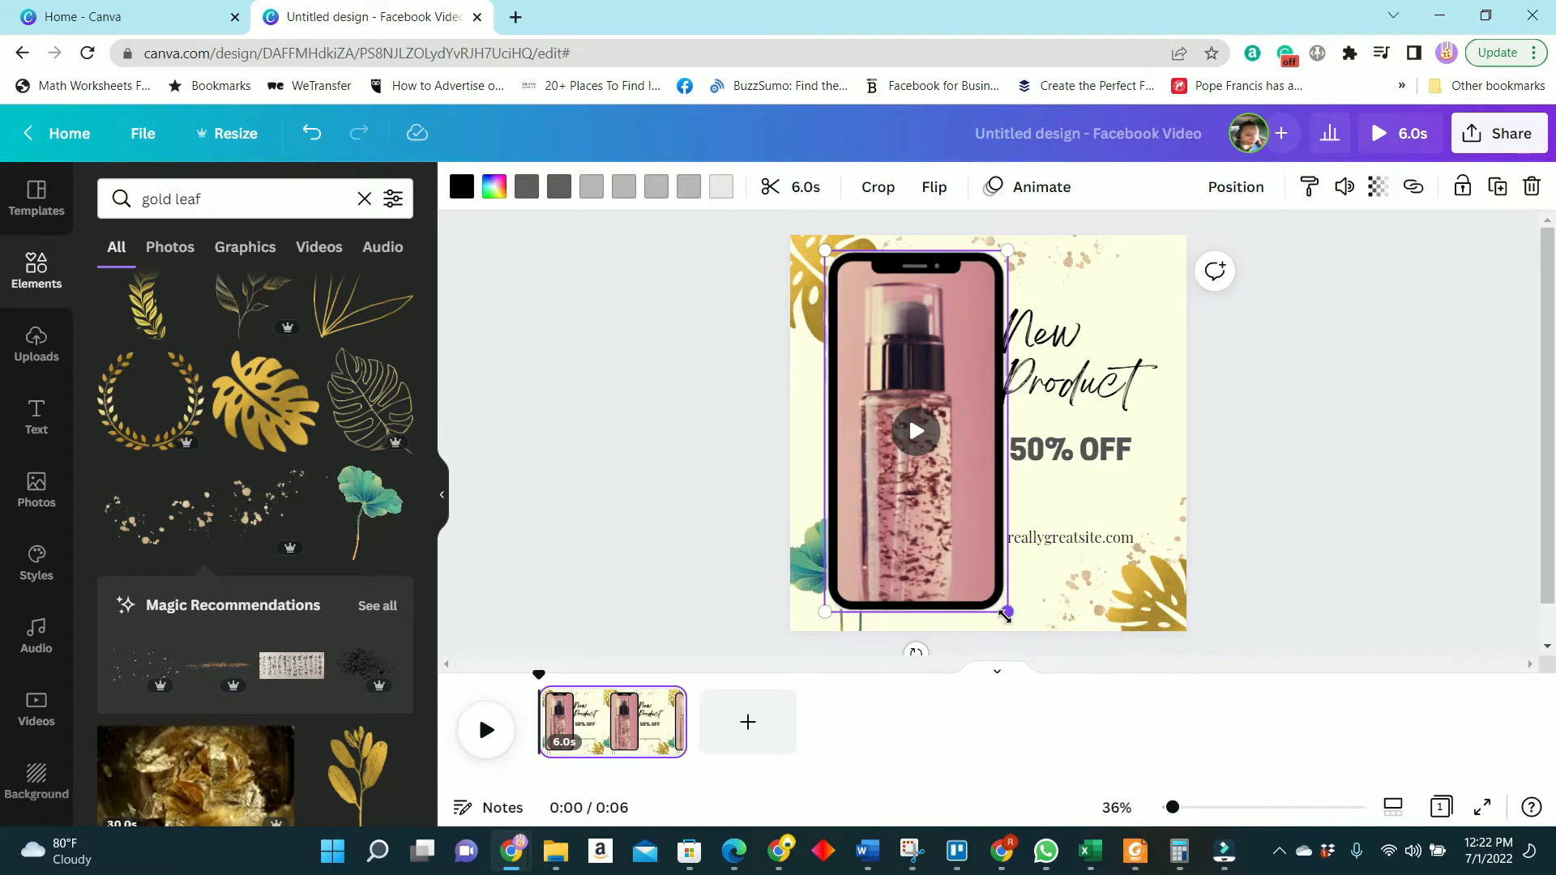
{"action": "left_click_drag", "start_coordinate": [1008, 612], "coordinate": [1015, 622]}
Move the New Product heading up and right, and the 50% OFF text right, clear of the enlarged phone.
{"action": "left_click_drag", "start_coordinate": [1100, 383], "coordinate": [1124, 369]}
{"action": "left_click_drag", "start_coordinate": [1103, 445], "coordinate": [1125, 444]}
{"action": "left_click_drag", "start_coordinate": [1092, 372], "coordinate": [1081, 369]}
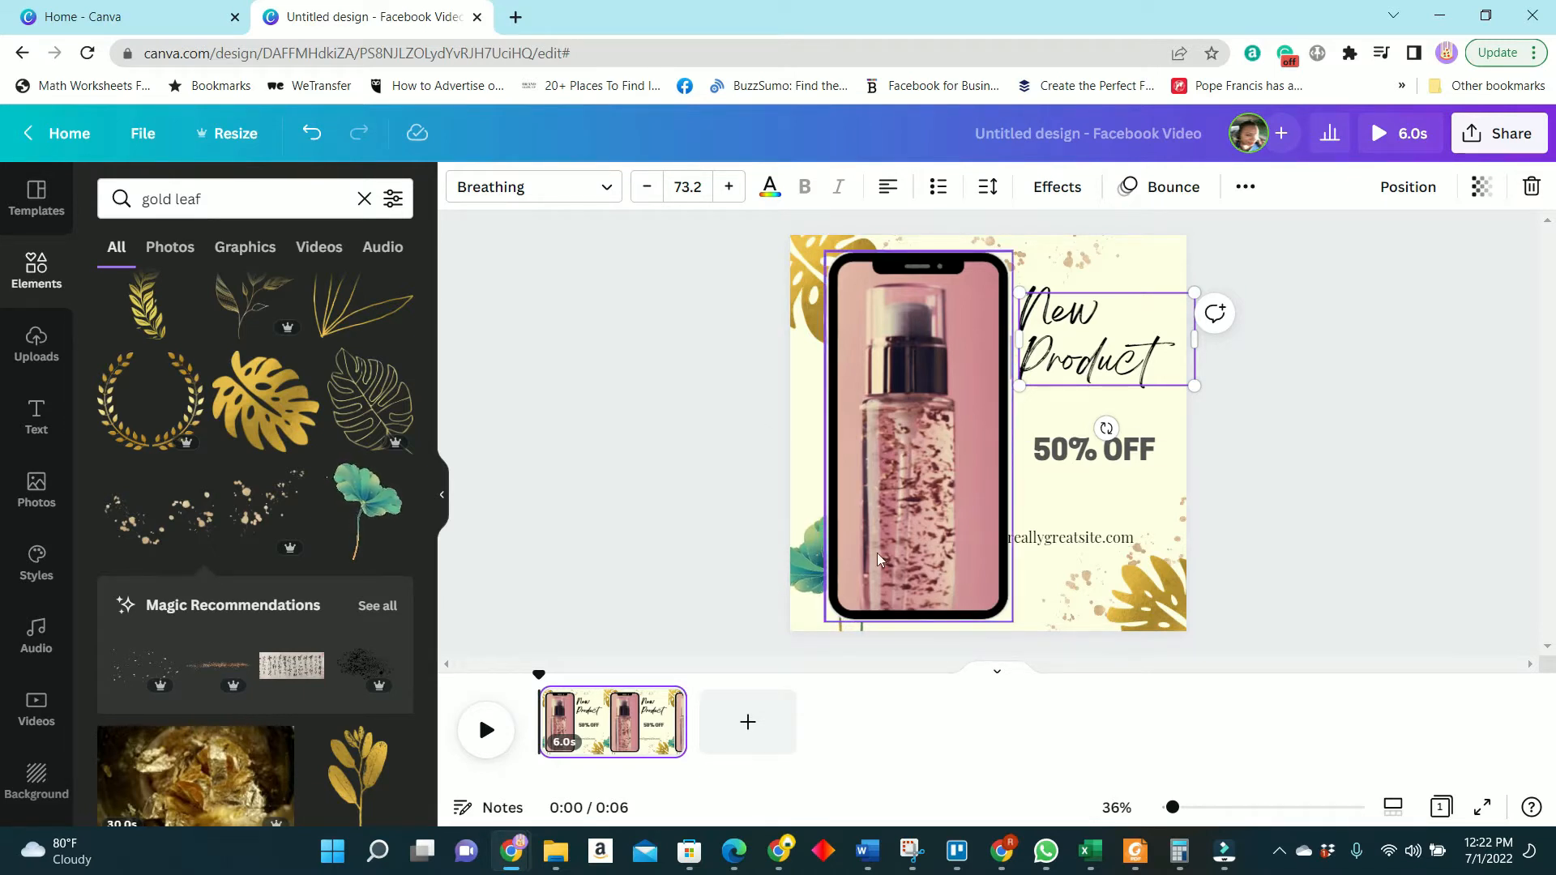
Replace the New Product heading with "Cute Earrings" on two lines.
{"action": "double_click", "coordinate": [1094, 356]}
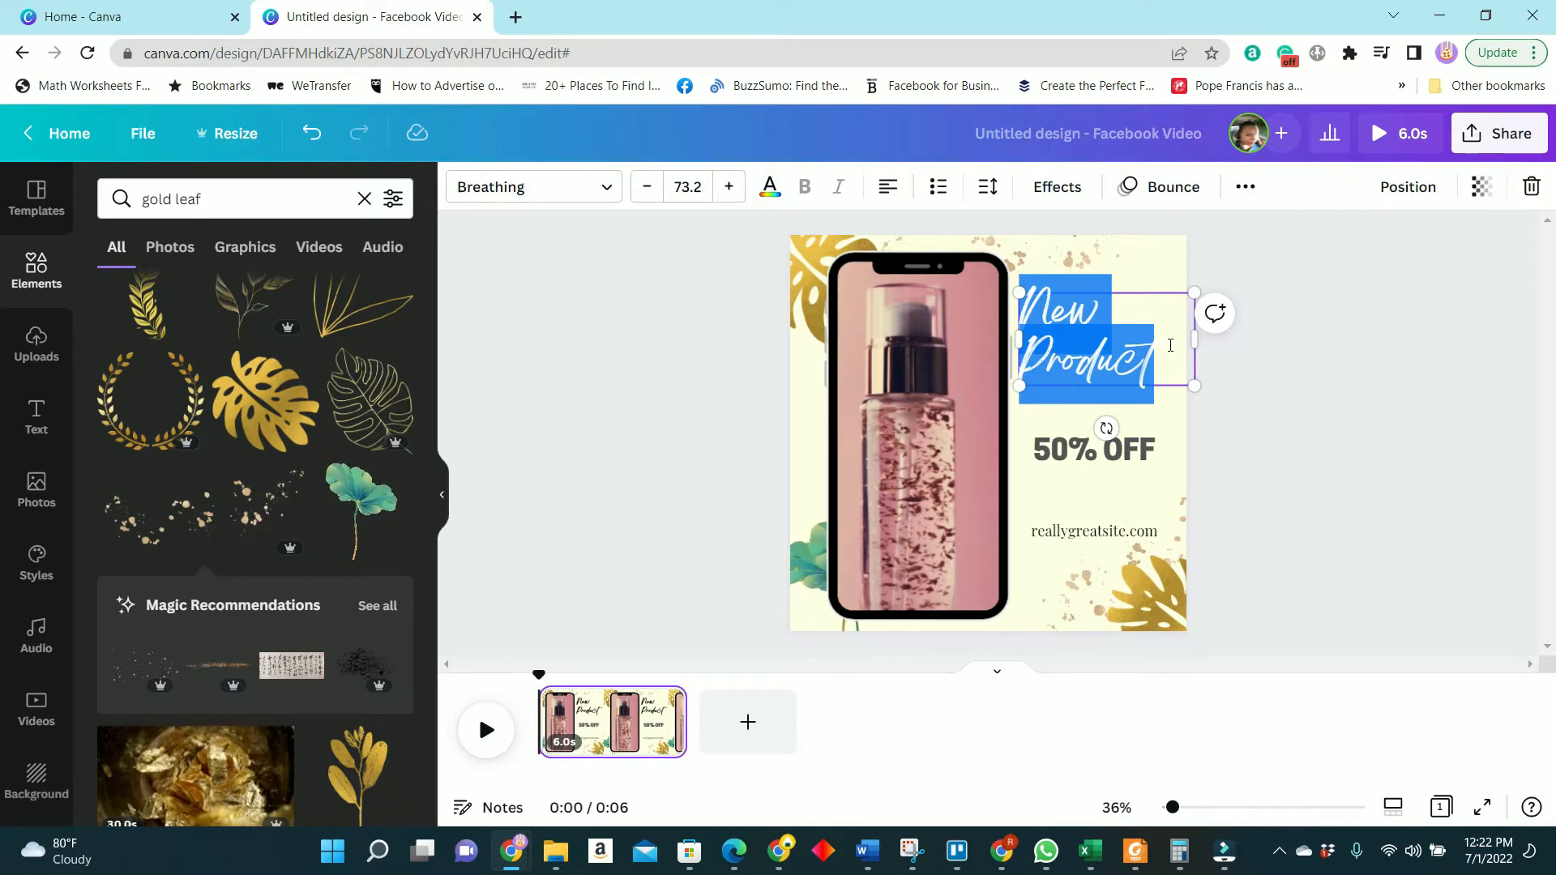
{"action": "type", "text": "Cute"}
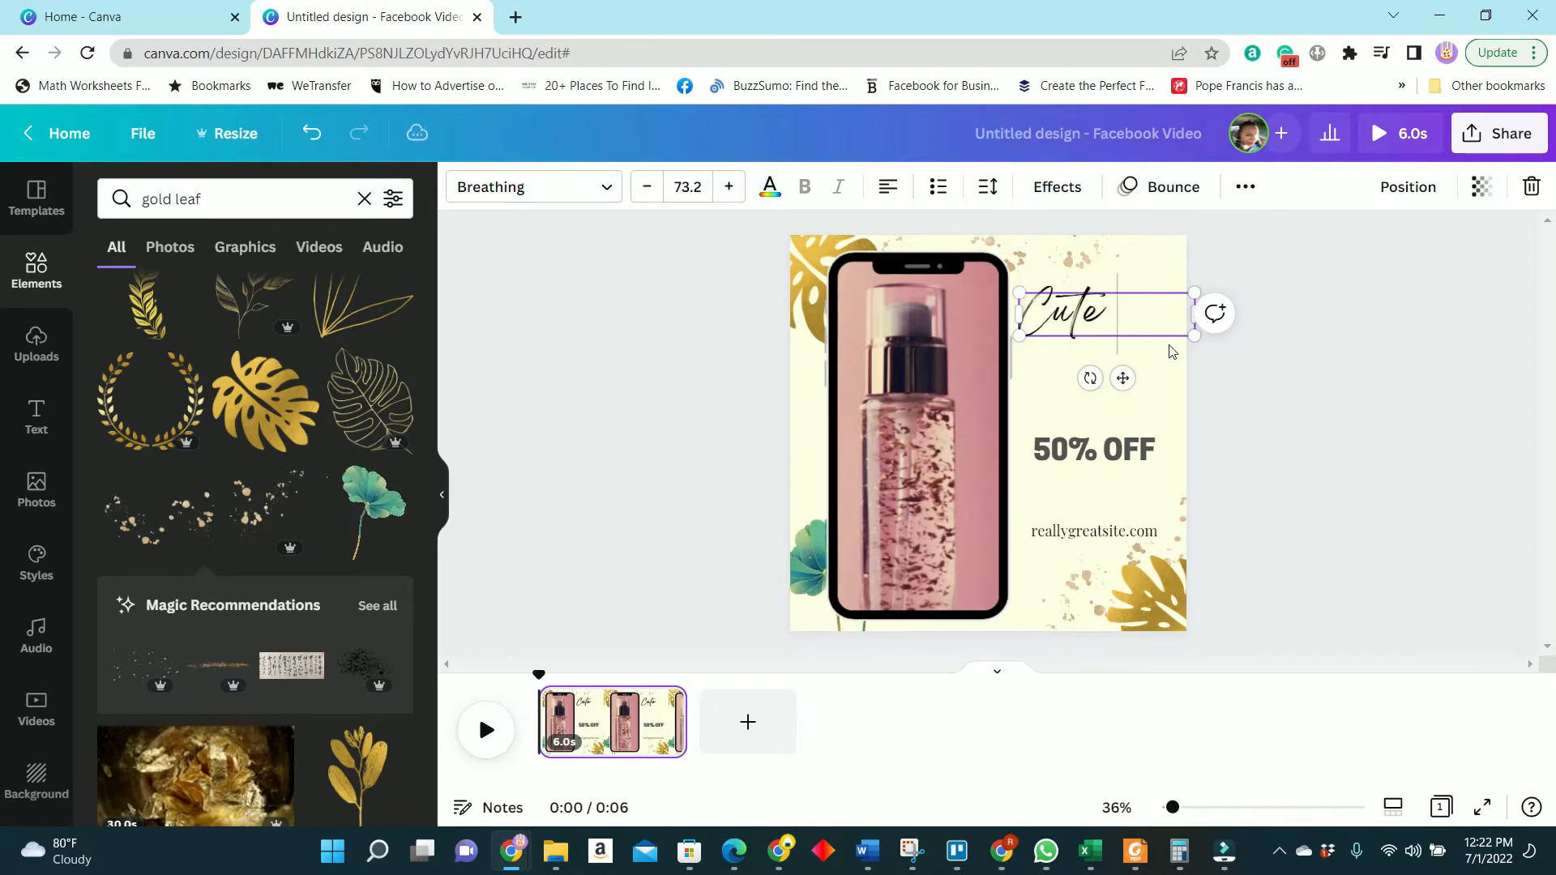
{"action": "key", "text": "Return"}
{"action": "type", "text": "Earrings"}
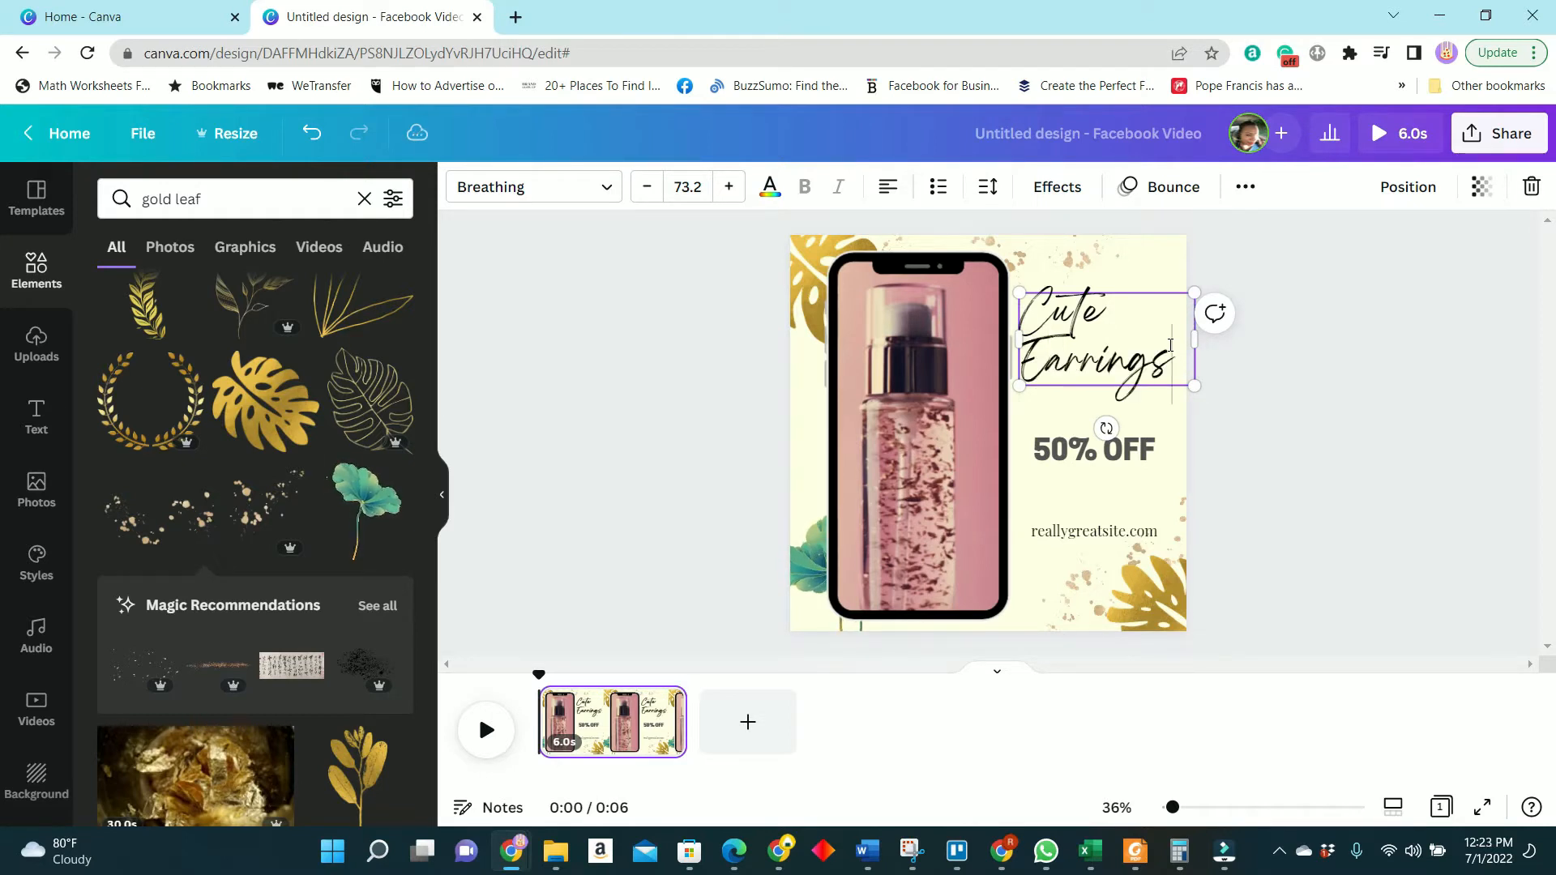
Replace the 50% OFF text with "Get 2 for $50".
{"action": "left_click", "coordinate": [1119, 441]}
{"action": "left_click", "coordinate": [1121, 441]}
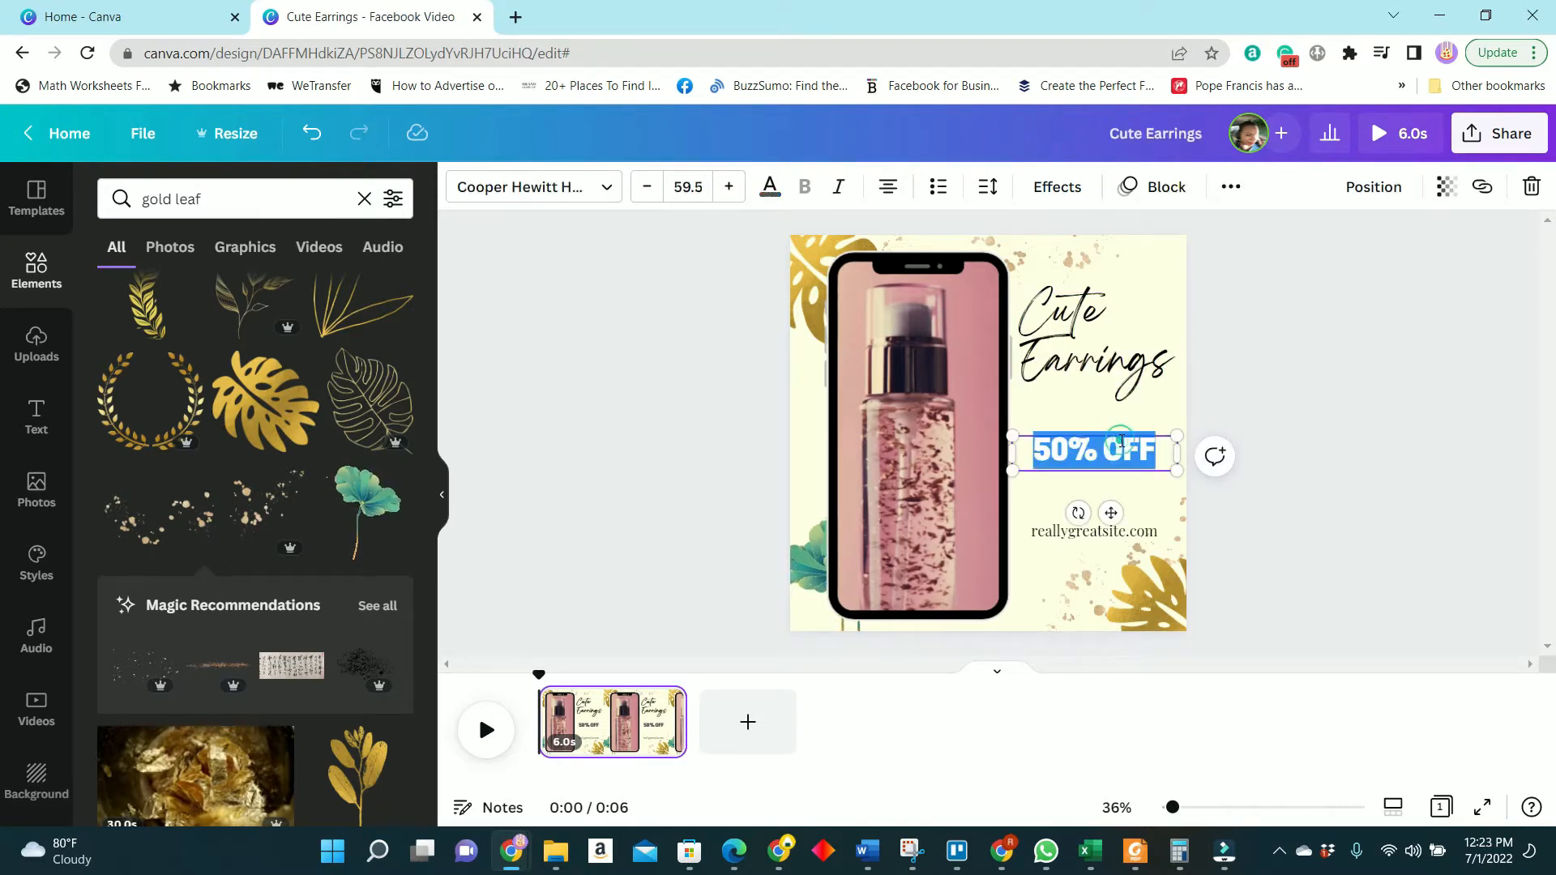
{"action": "type", "text": "Get 2 for"}
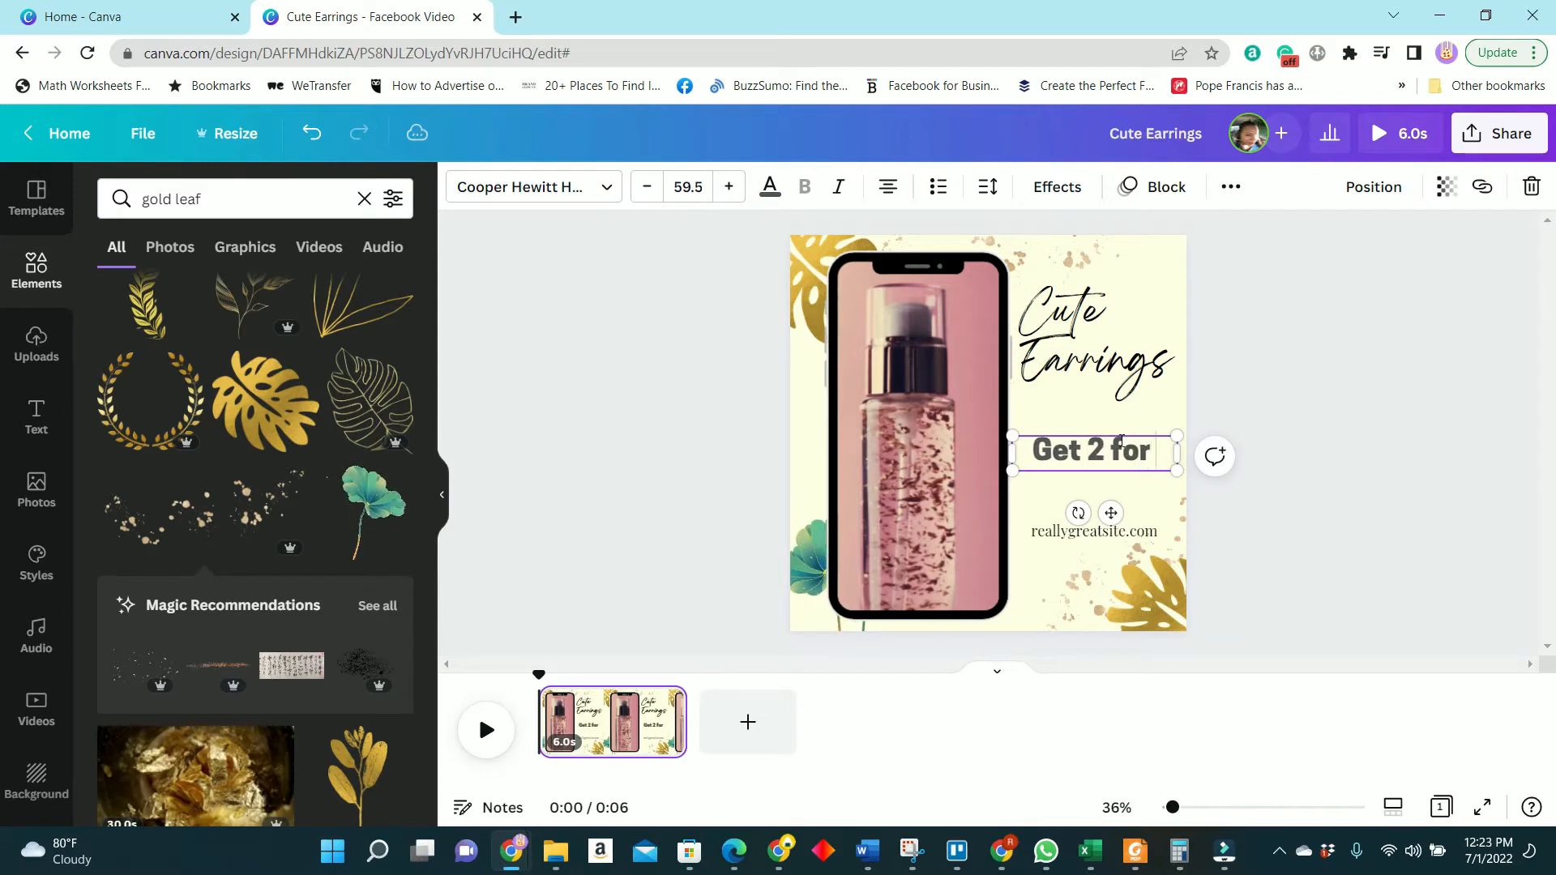
{"action": "type", "text": " $"}
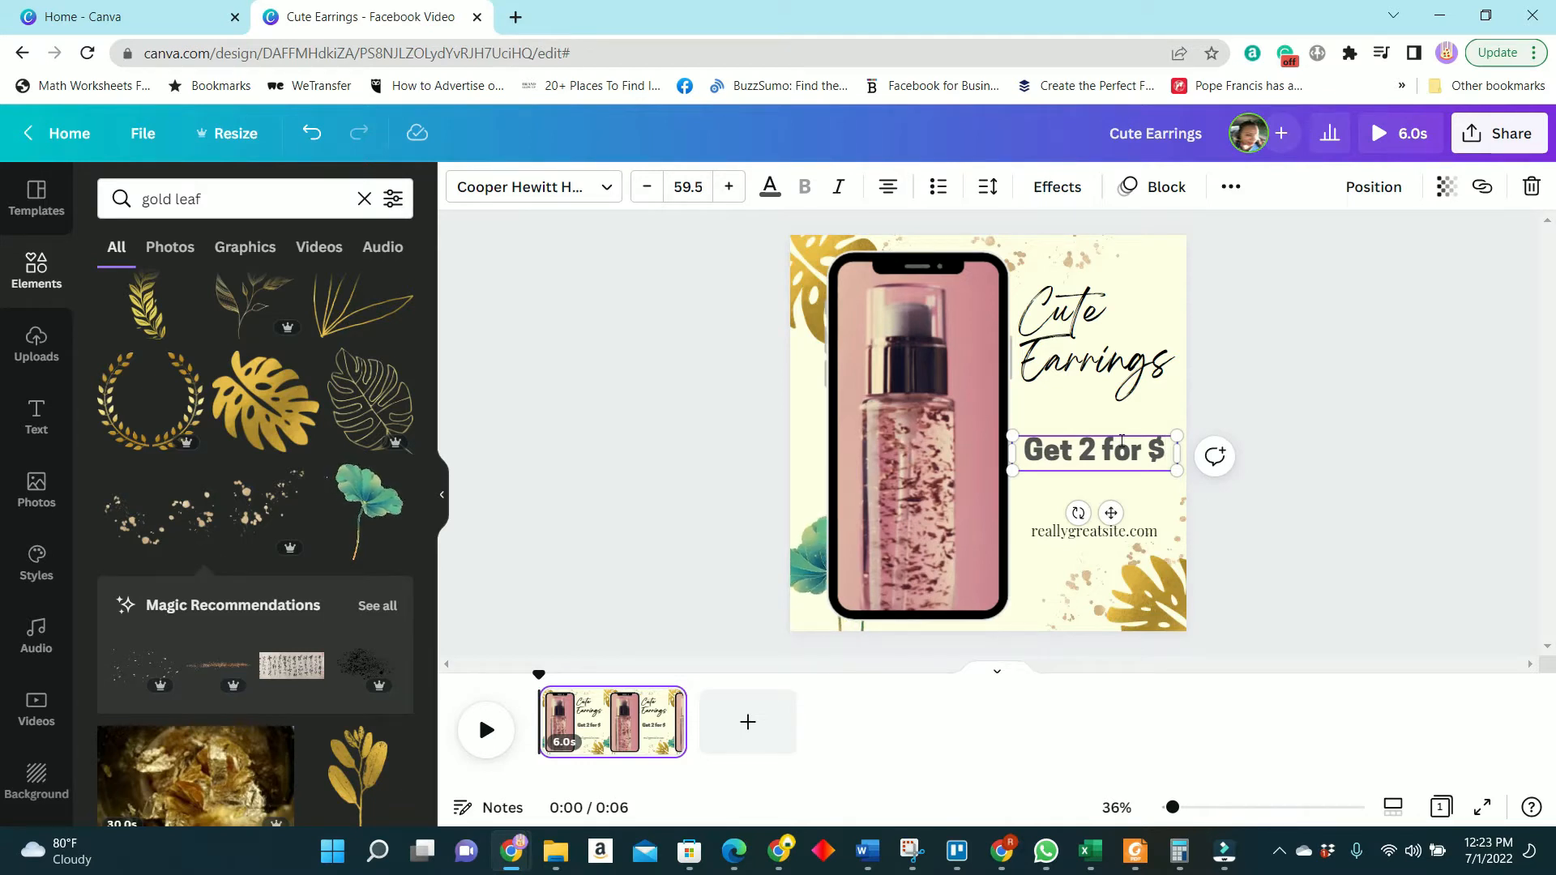
{"action": "type", "text": "50"}
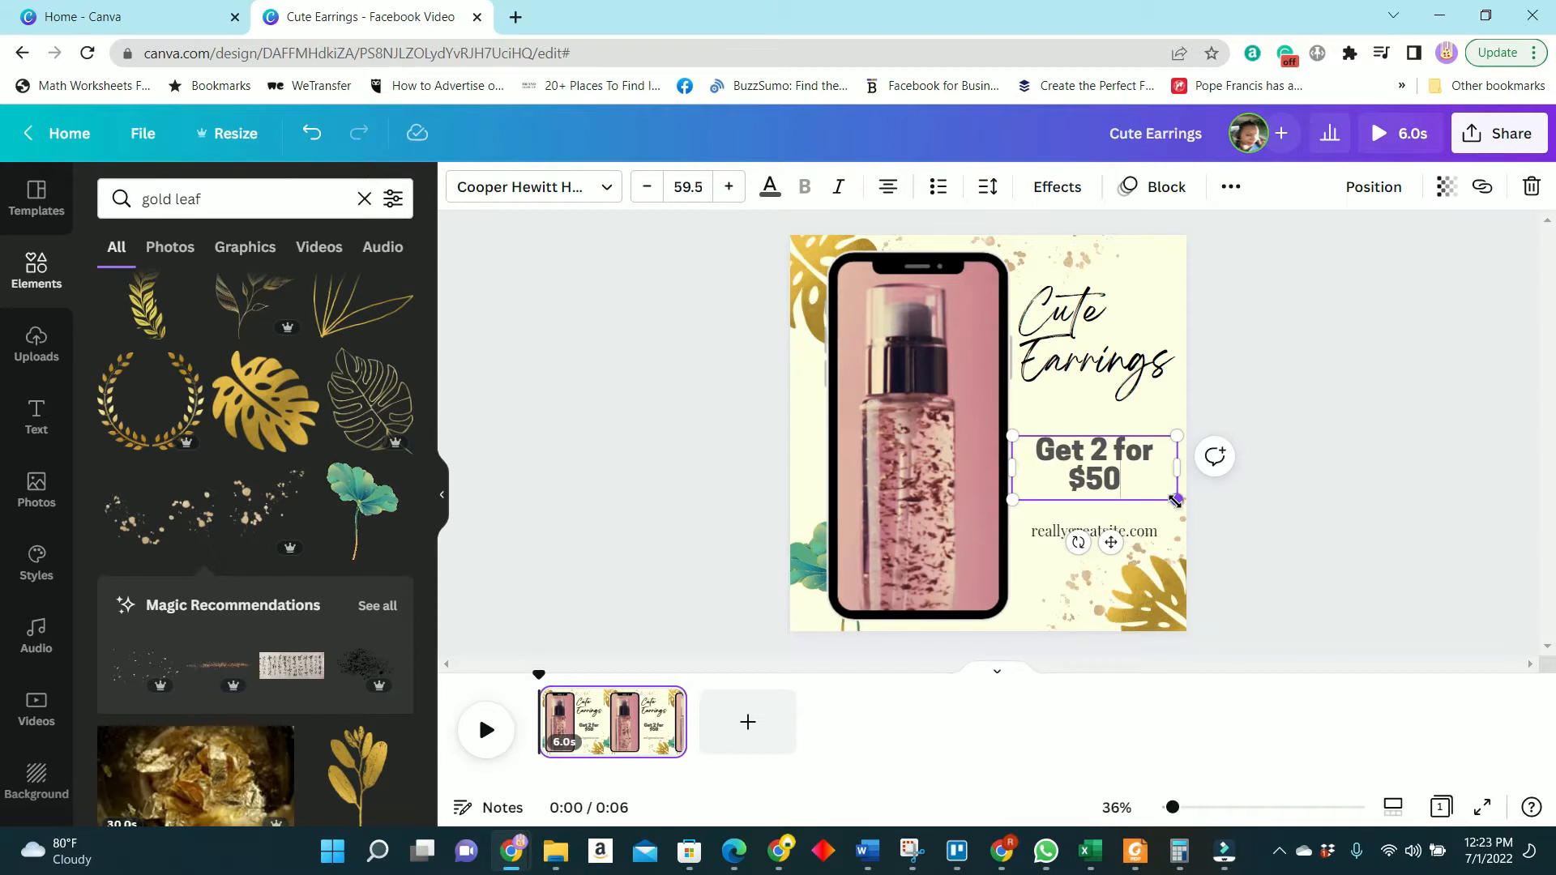
{"action": "left_click", "coordinate": [1091, 451]}
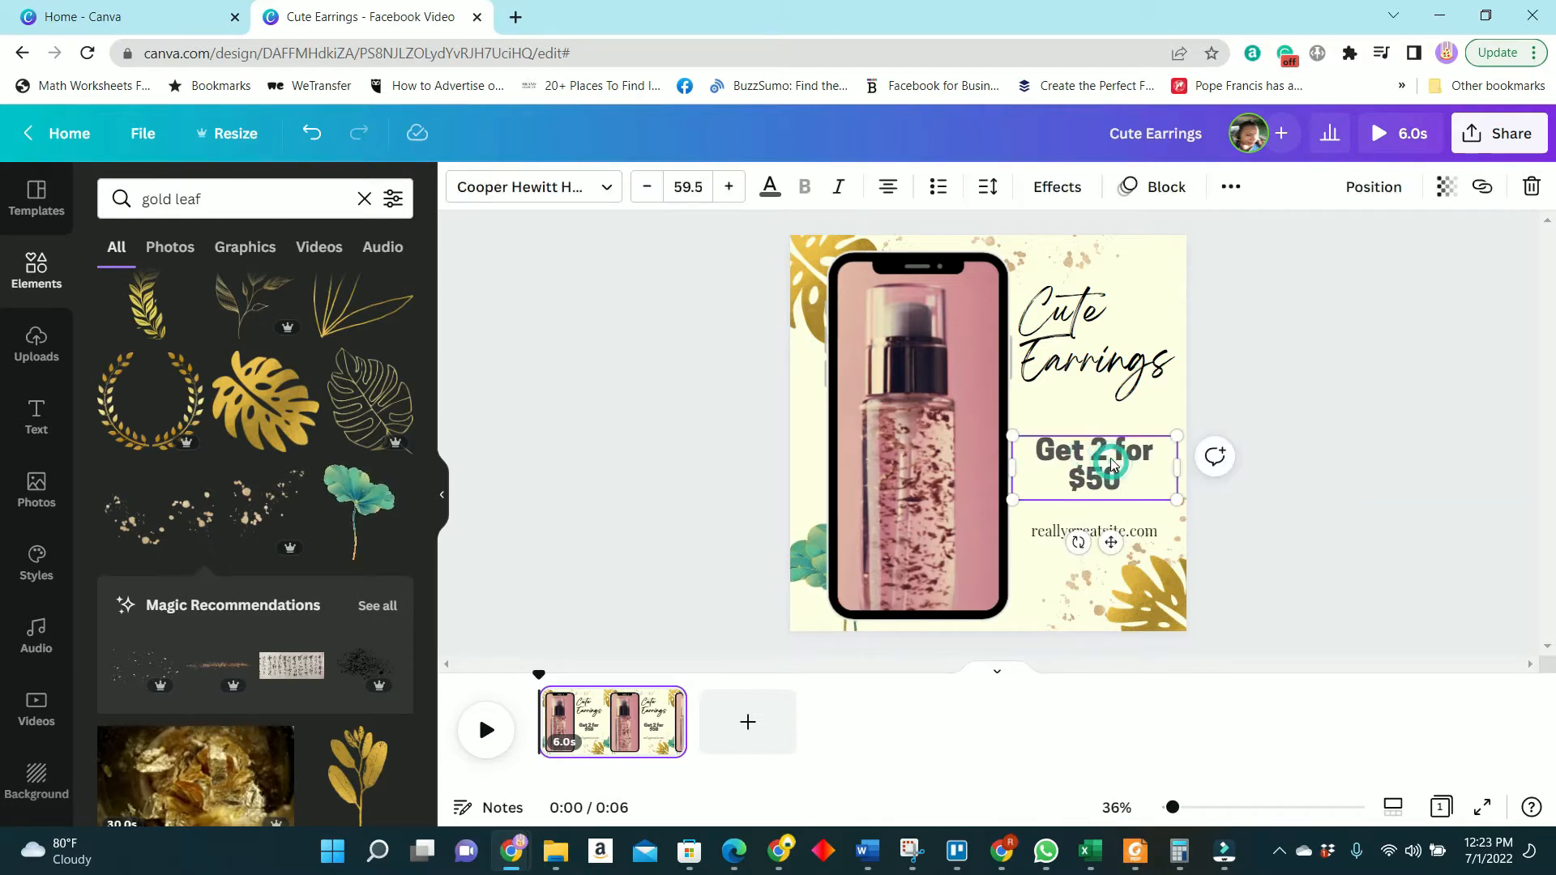
Center-align the Cute Earrings heading.
{"action": "left_click", "coordinate": [1083, 313]}
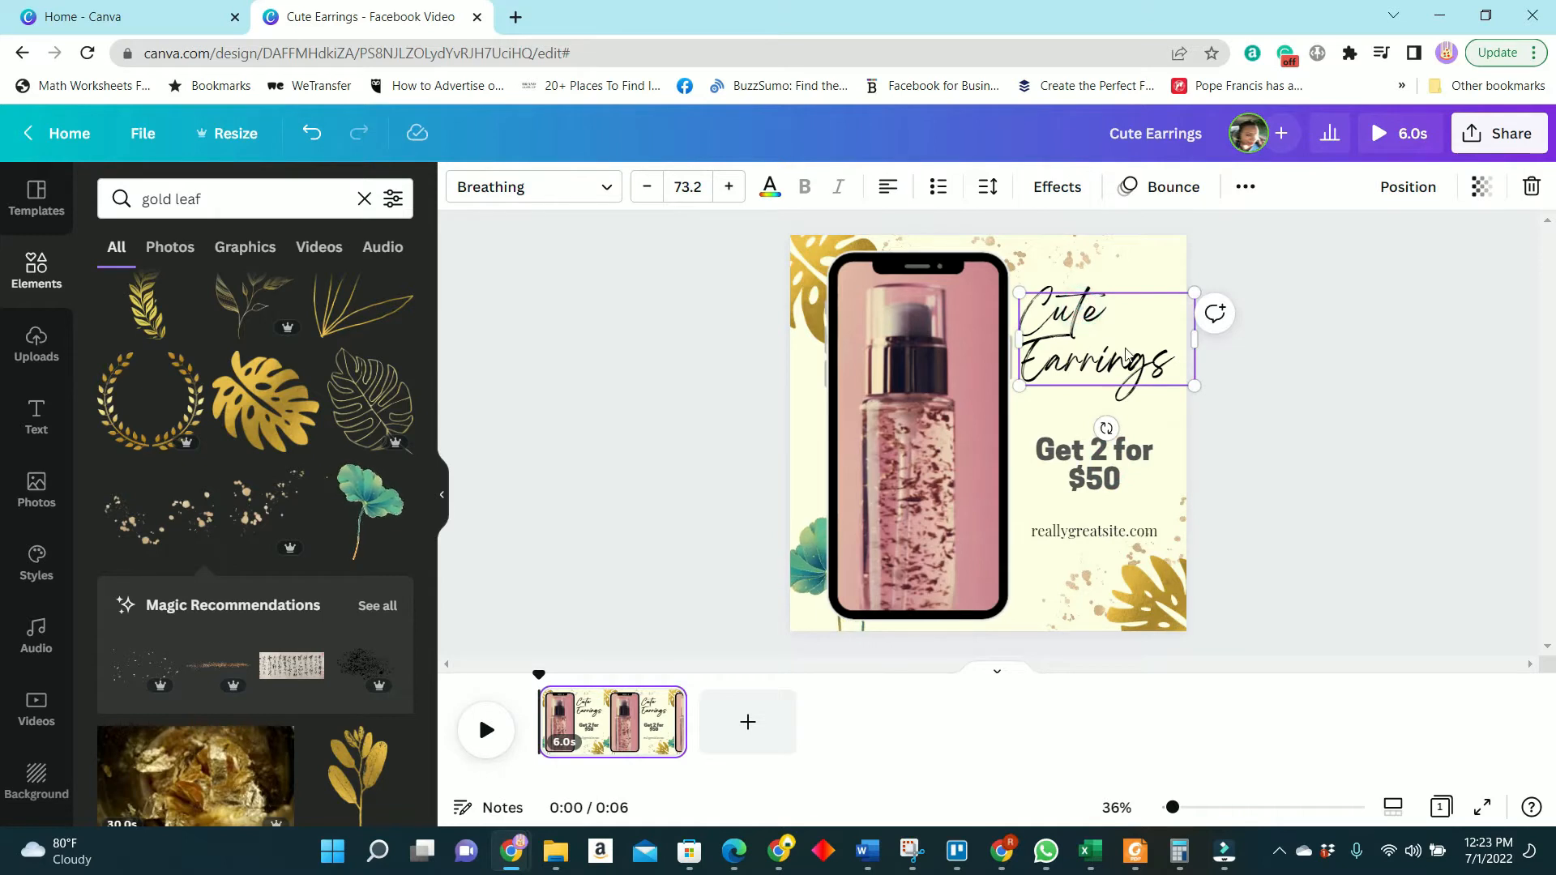
{"action": "left_click", "coordinate": [889, 188]}
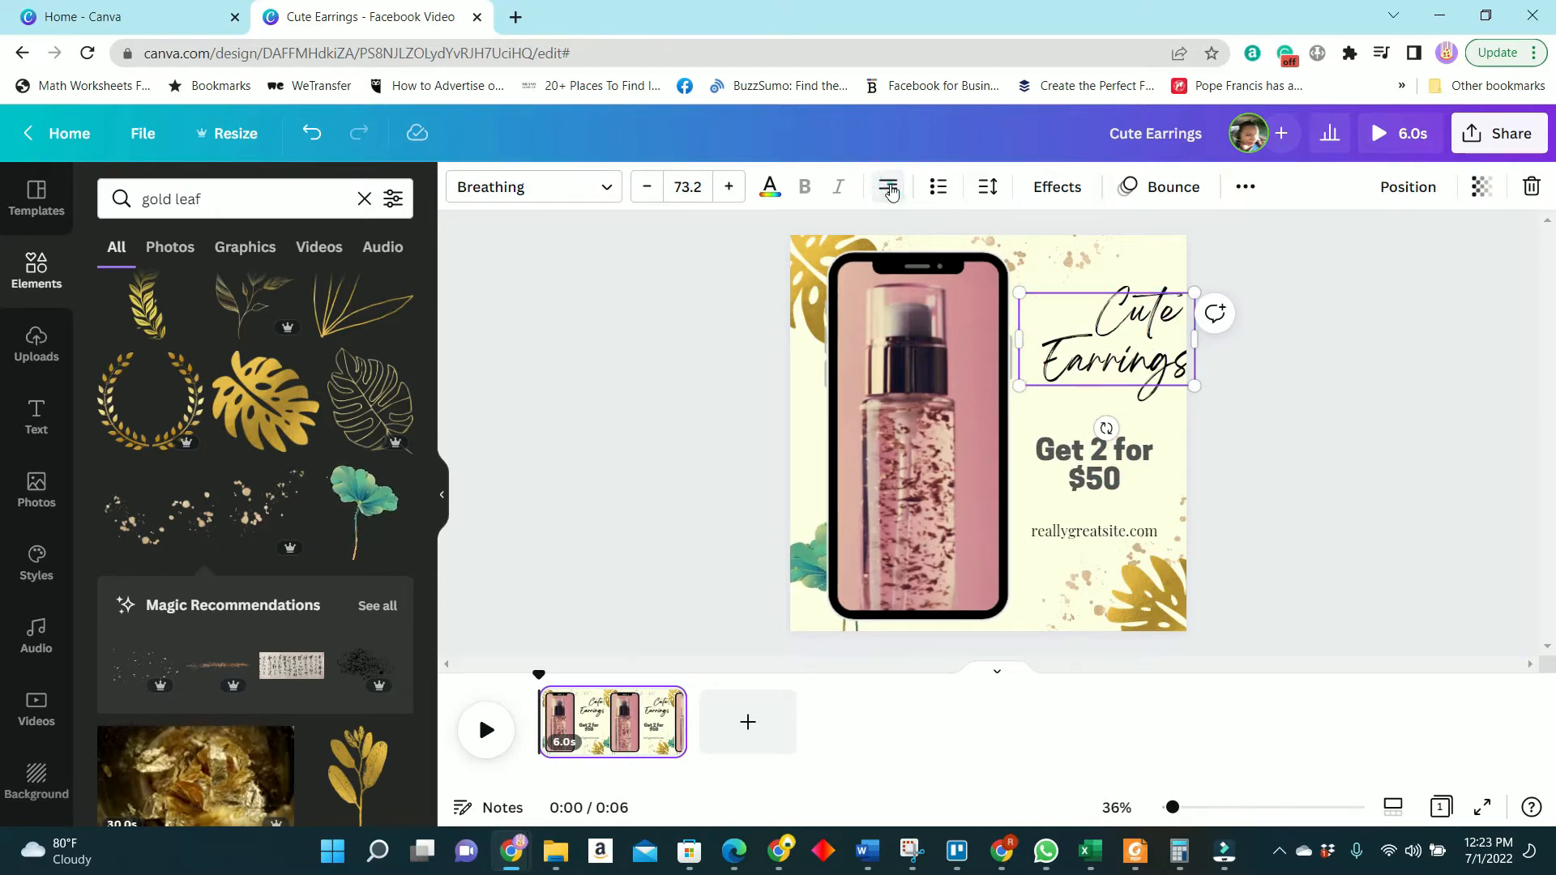
{"action": "left_click", "coordinate": [889, 188]}
{"action": "left_click", "coordinate": [890, 188]}
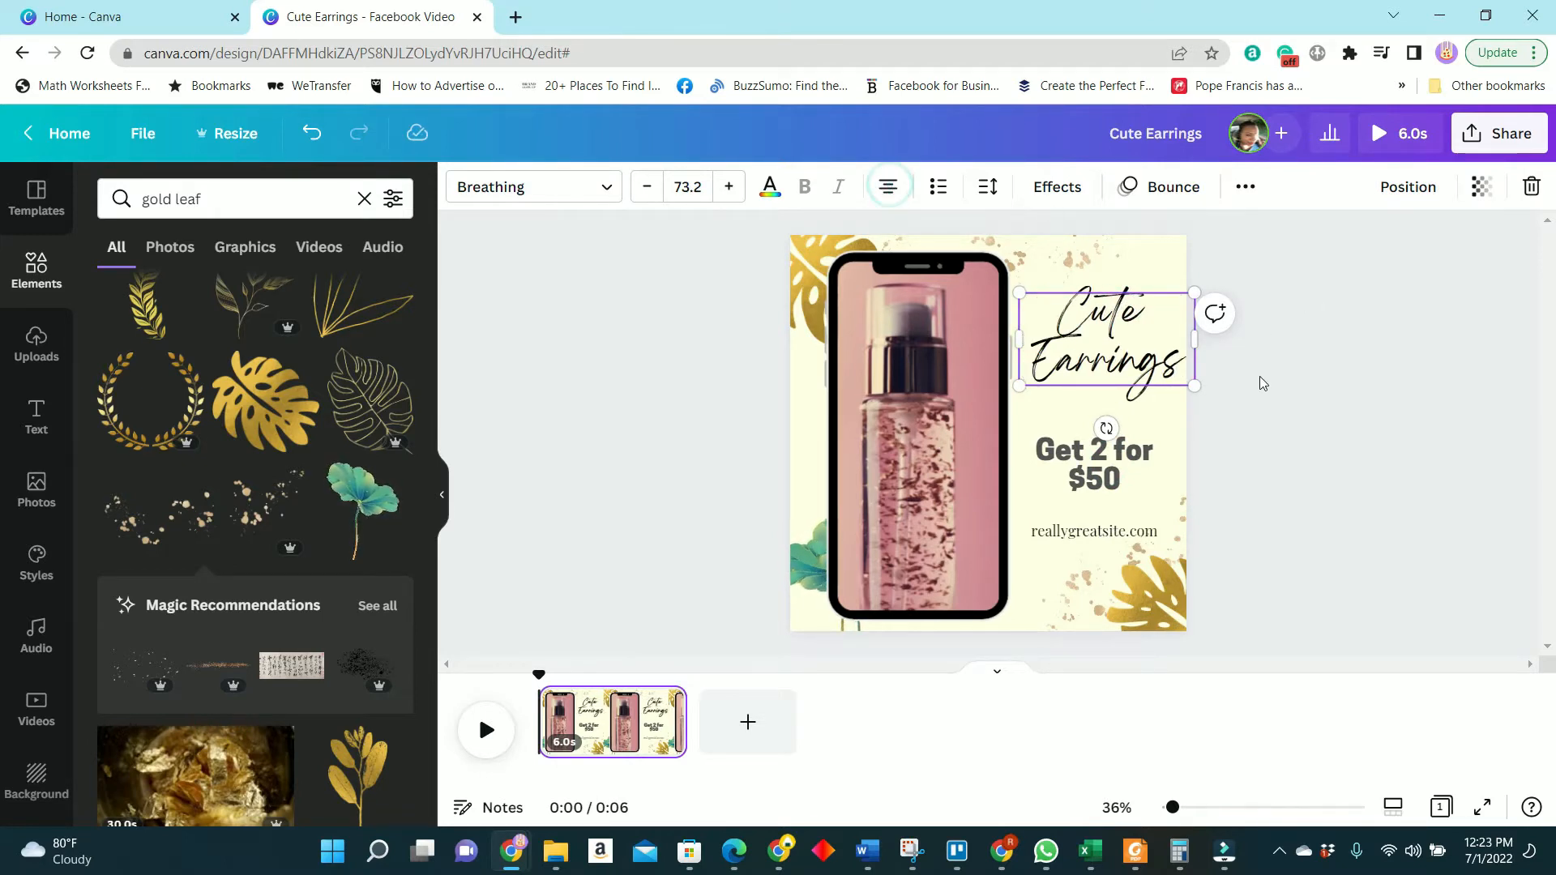
{"action": "left_click", "coordinate": [1273, 346]}
Move the Cute Earrings heading slightly higher on the page, leaving more space above the offer text.
{"action": "left_click", "coordinate": [1110, 335]}
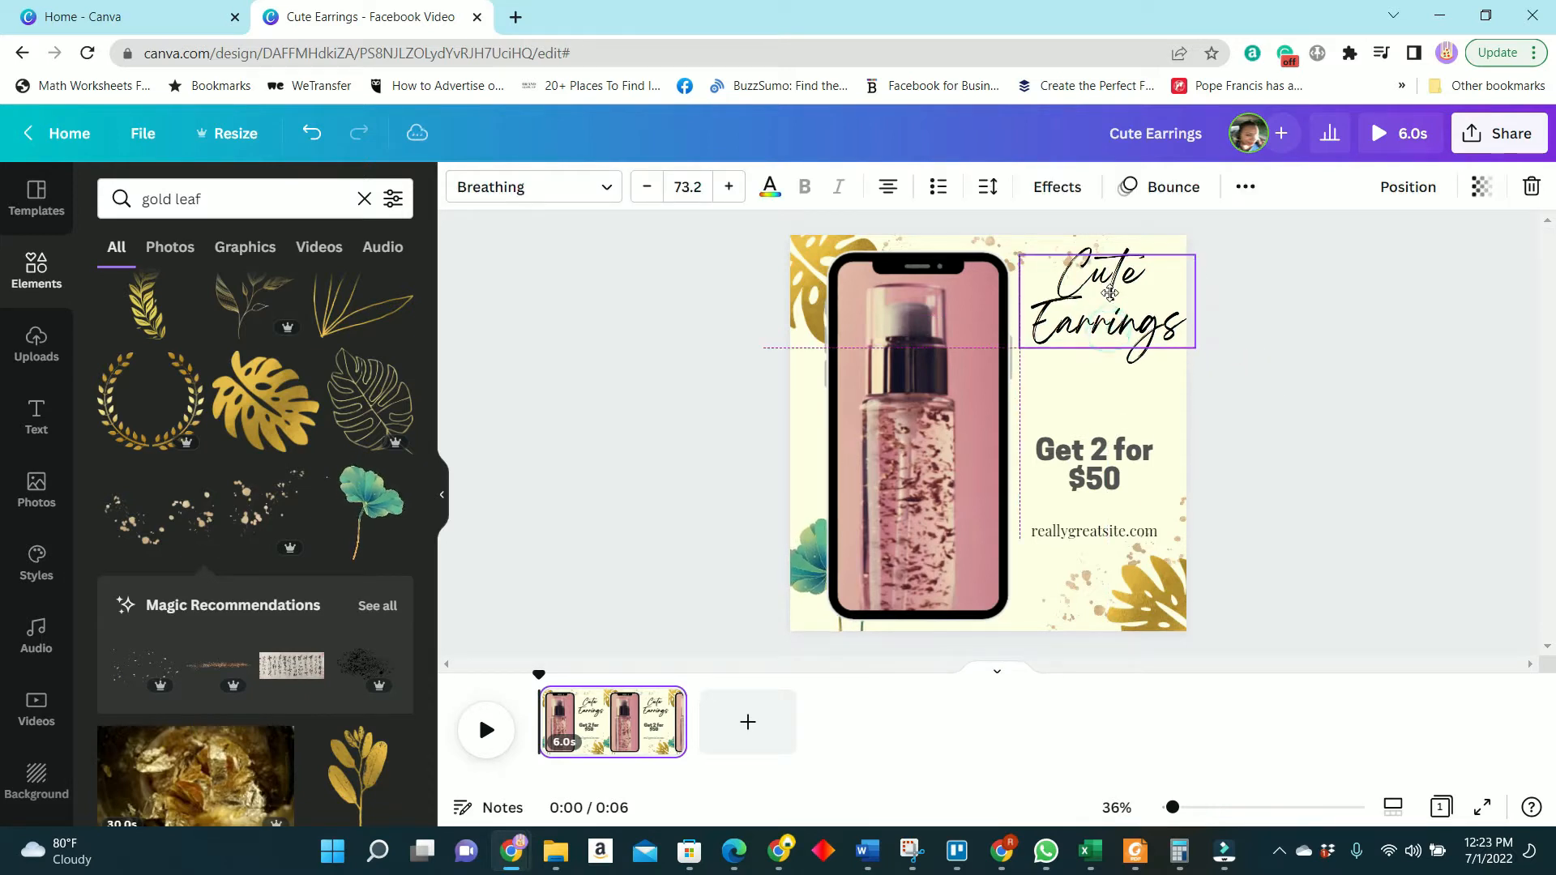
{"action": "double_click", "coordinate": [1106, 323]}
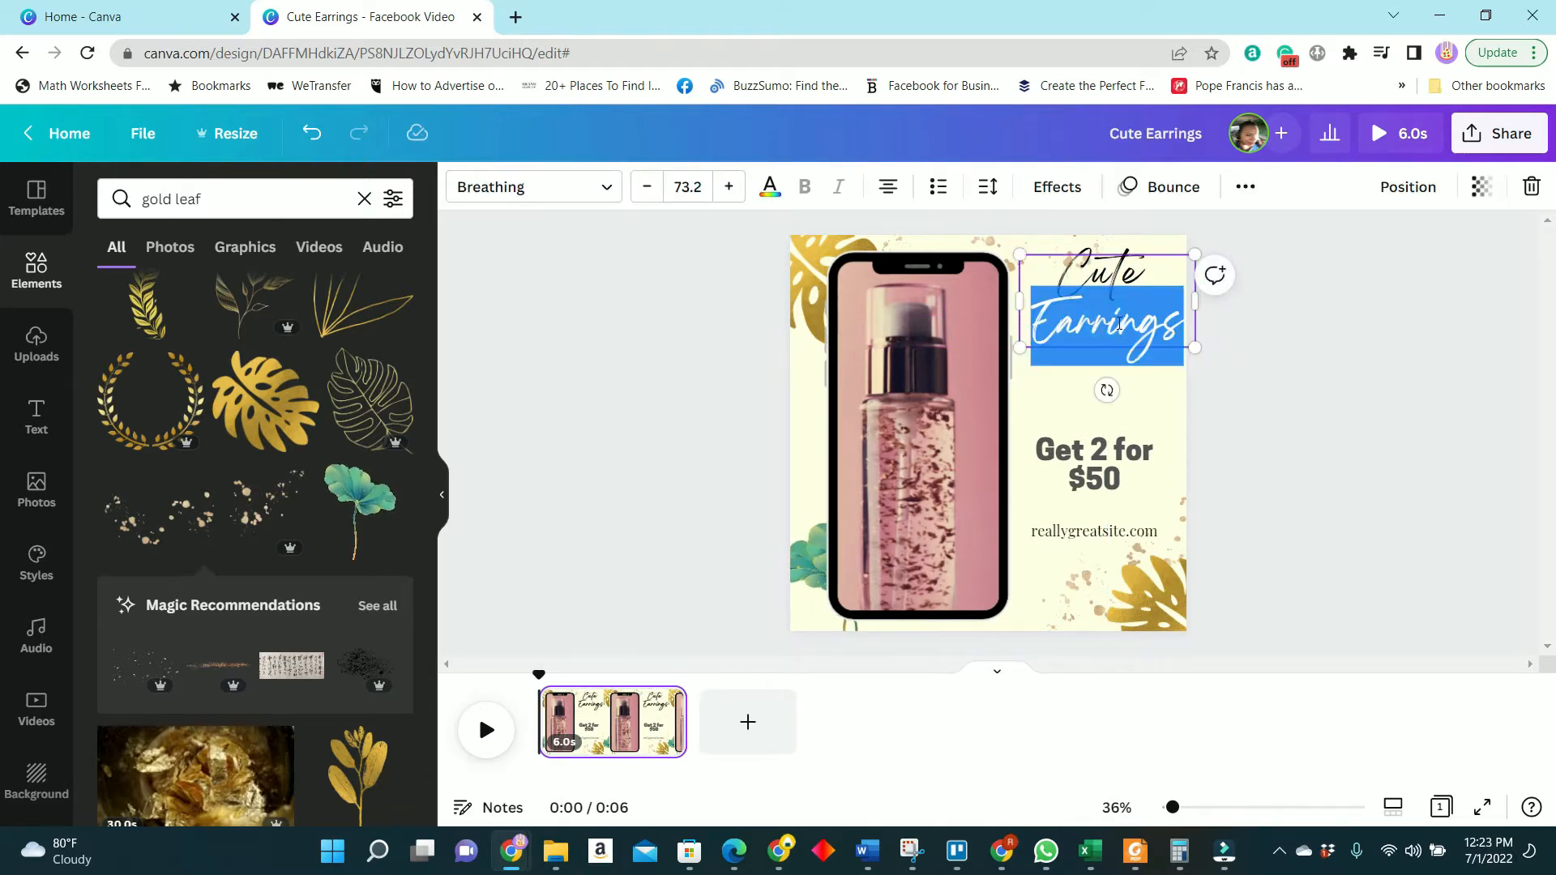
{"action": "left_click", "coordinate": [1180, 394]}
{"action": "left_click", "coordinate": [1110, 332]}
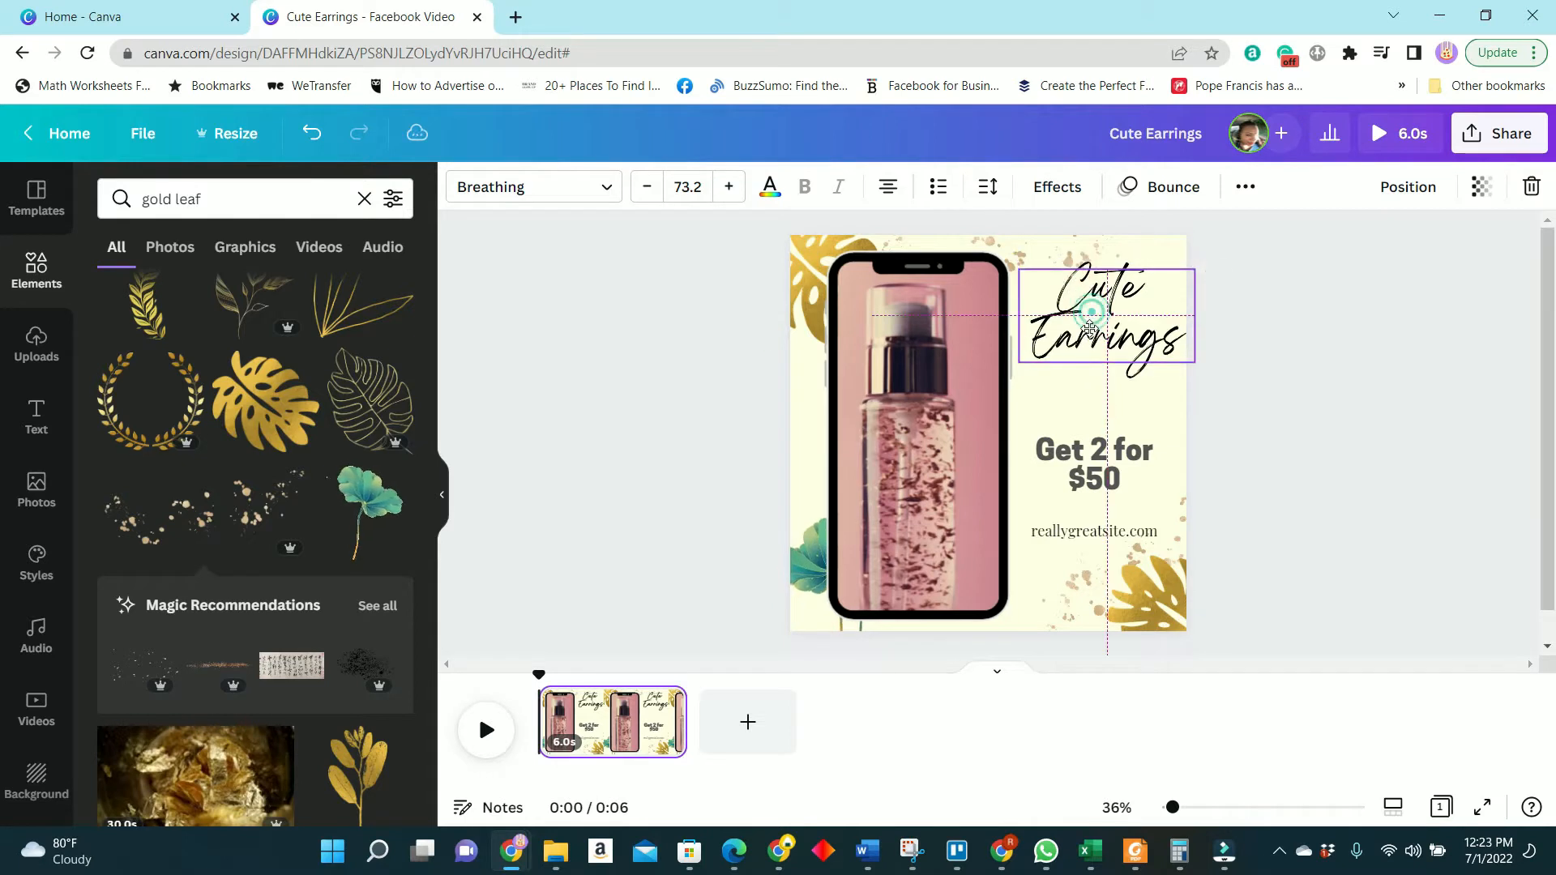
{"action": "left_click", "coordinate": [1316, 483]}
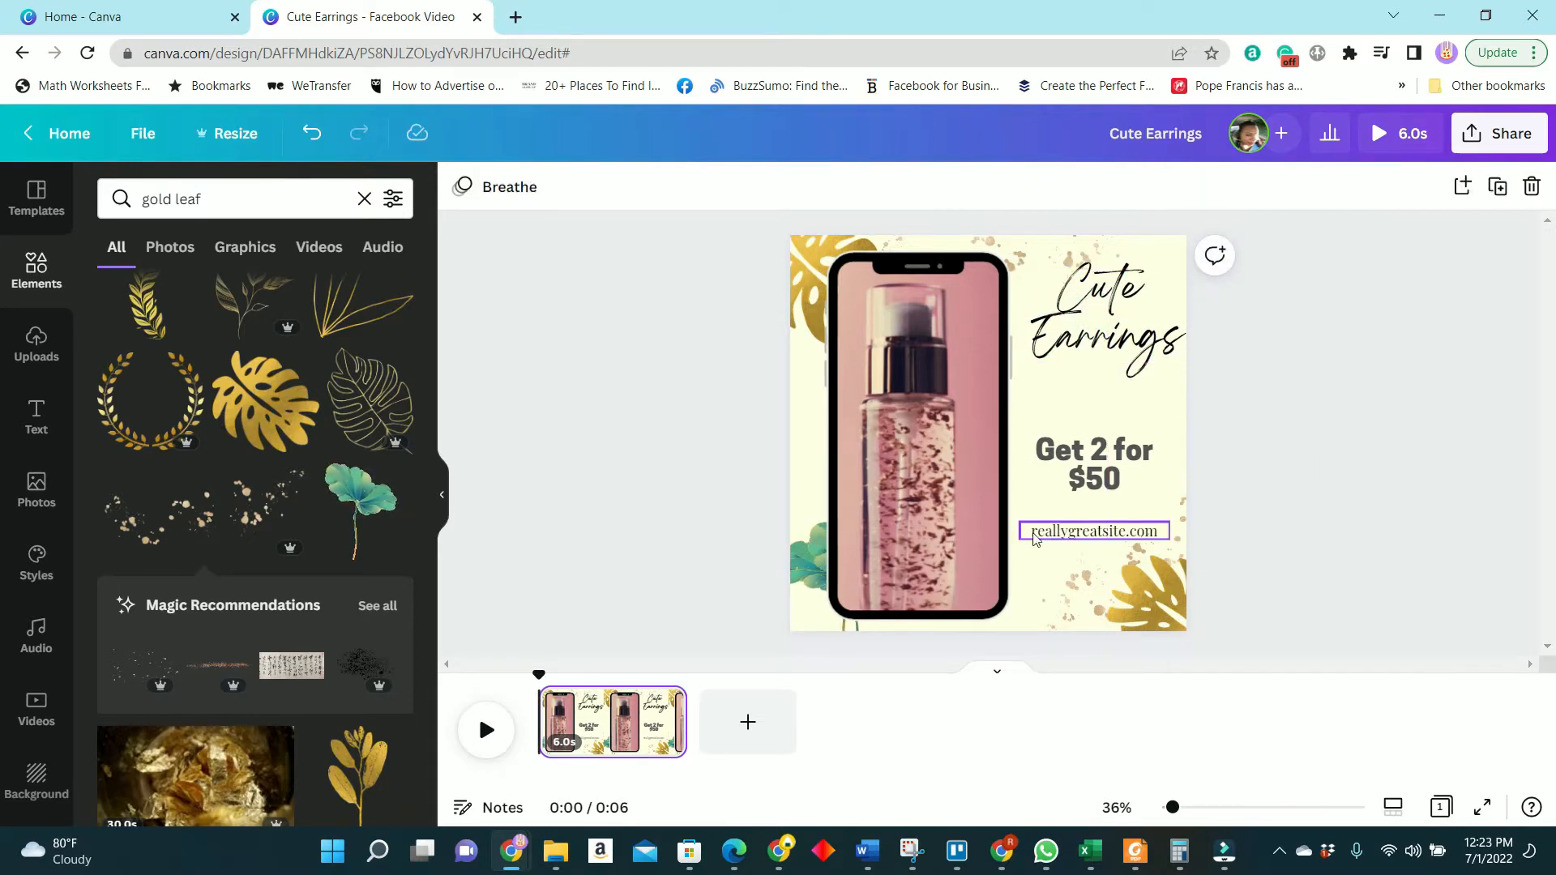
Replace the website address with "Contact:" followed by the business's phone number.
{"action": "left_click", "coordinate": [1058, 529]}
{"action": "left_click", "coordinate": [1064, 529]}
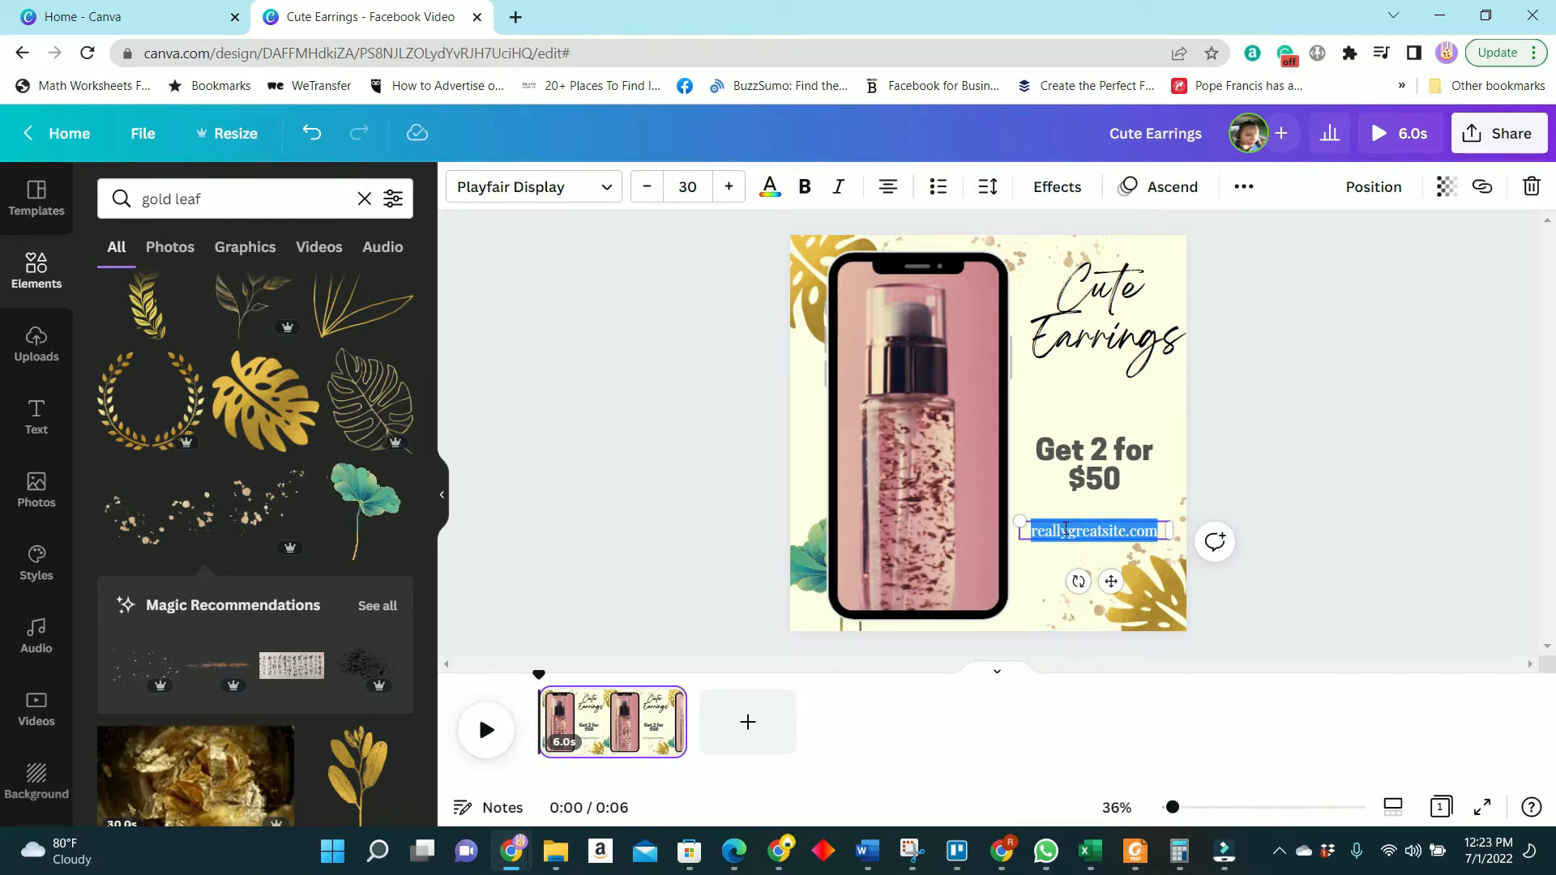
{"action": "type", "text": "Contact:440-"}
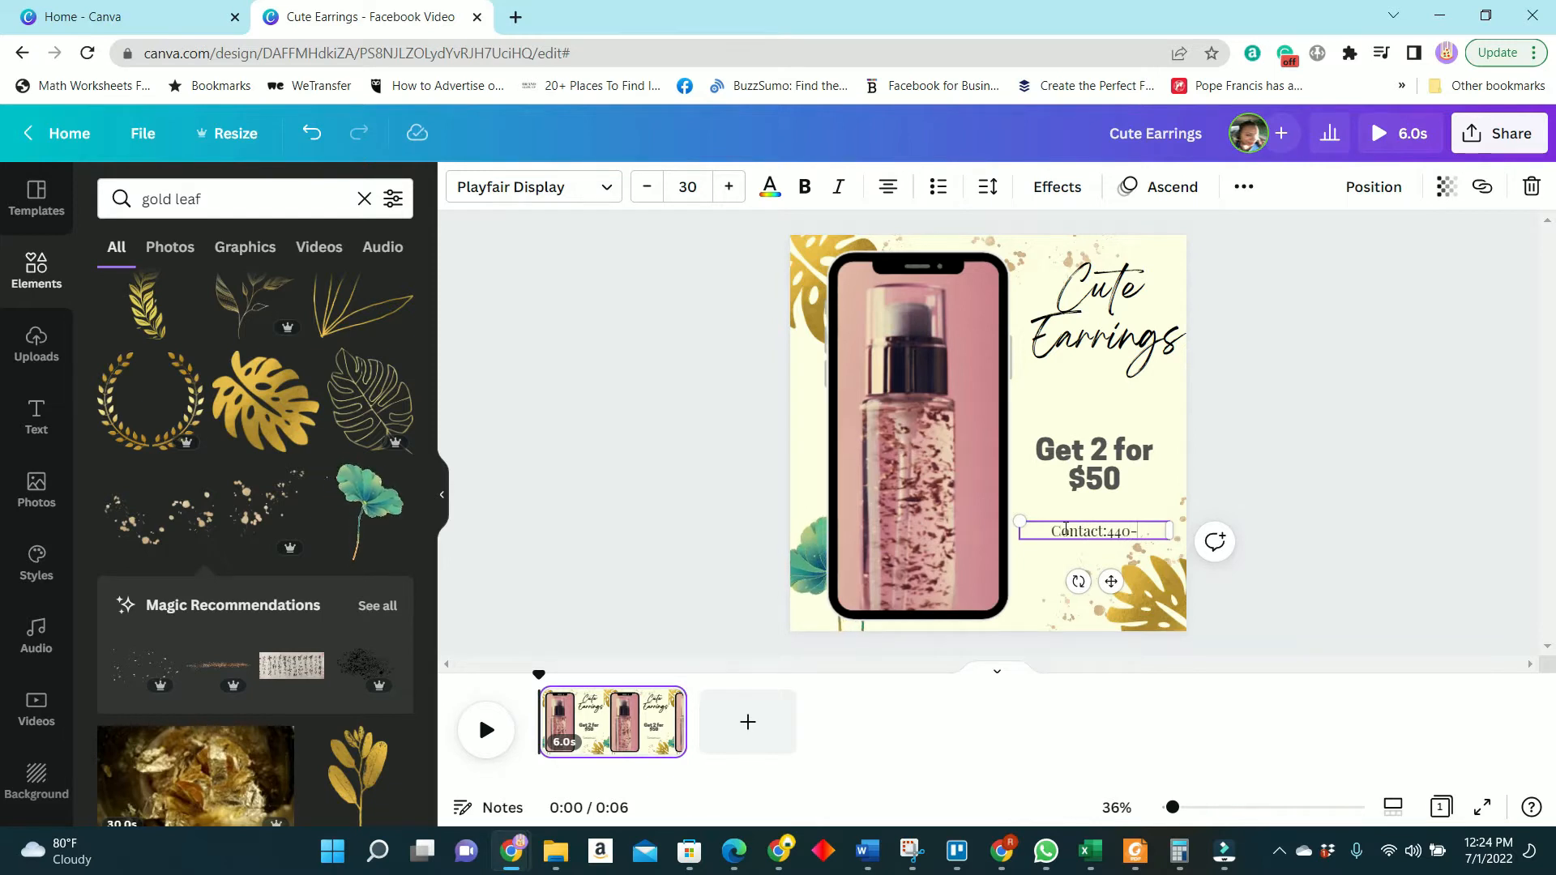
{"action": "type", "text": "472"}
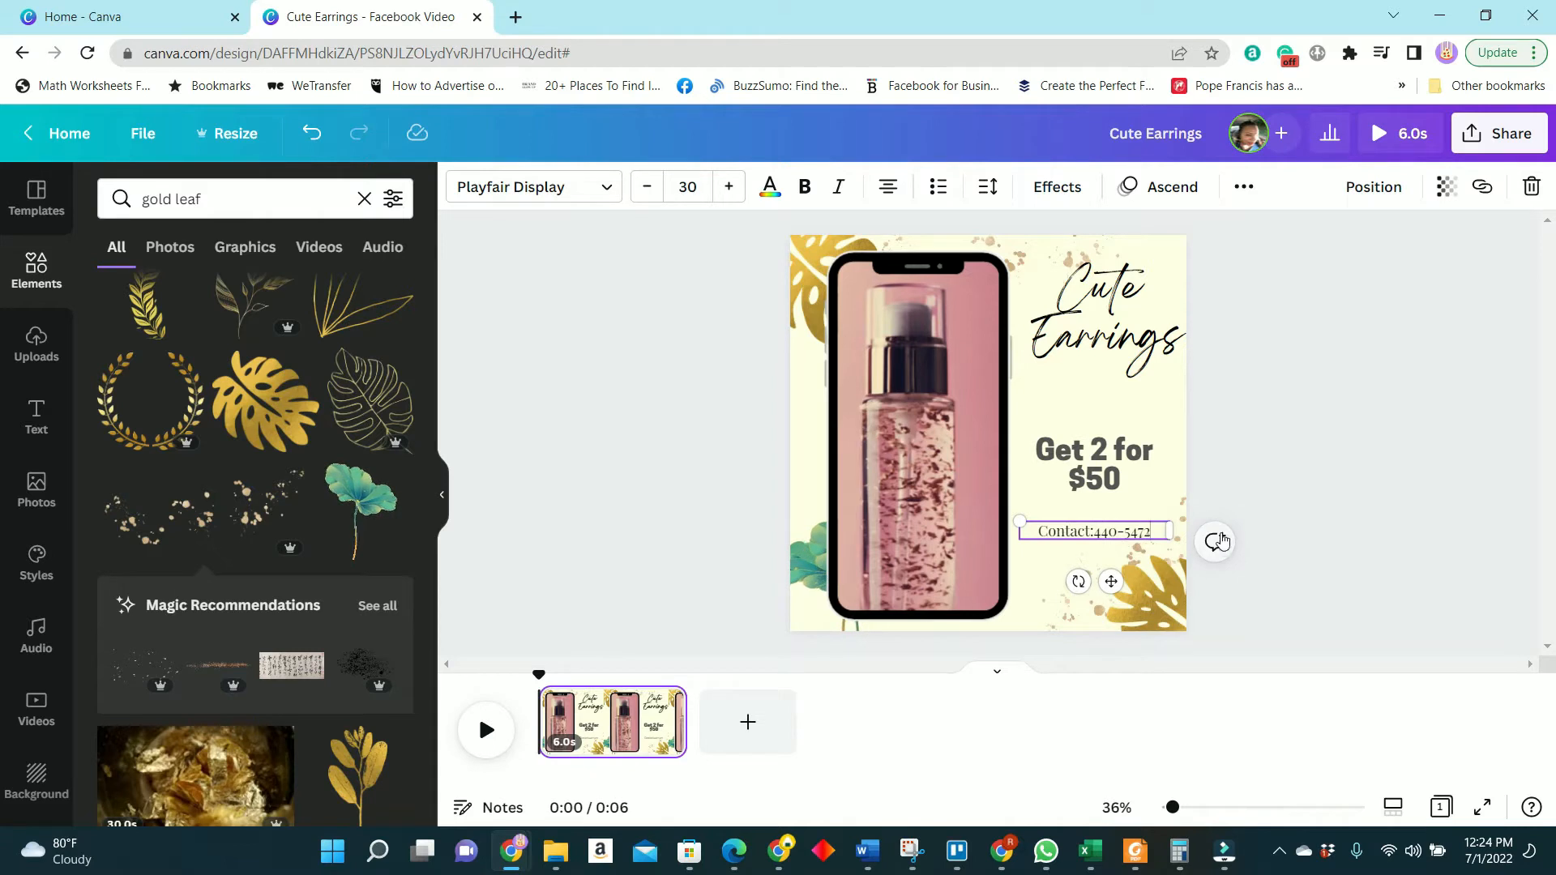
{"action": "left_click", "coordinate": [1274, 517]}
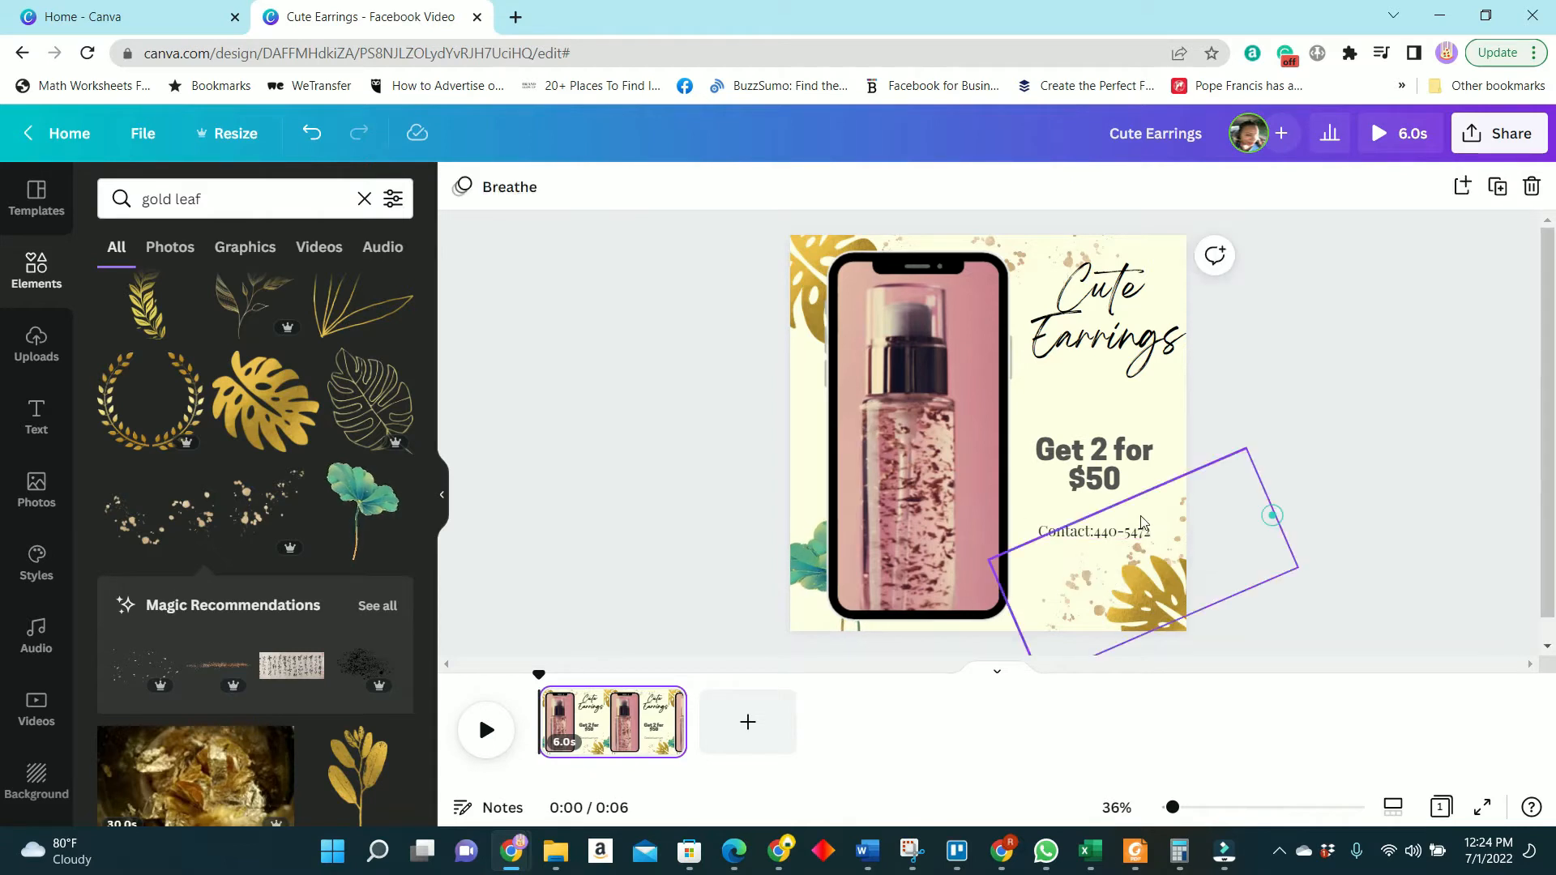
Nudge the contact line into alignment beneath the Get 2 for $50 text.
{"action": "mouse_move", "coordinate": [1102, 531]}
{"action": "left_mouse_down"}
{"action": "mouse_move", "coordinate": [1114, 570]}
{"action": "mouse_move", "coordinate": [1116, 529]}
{"action": "left_mouse_up"}
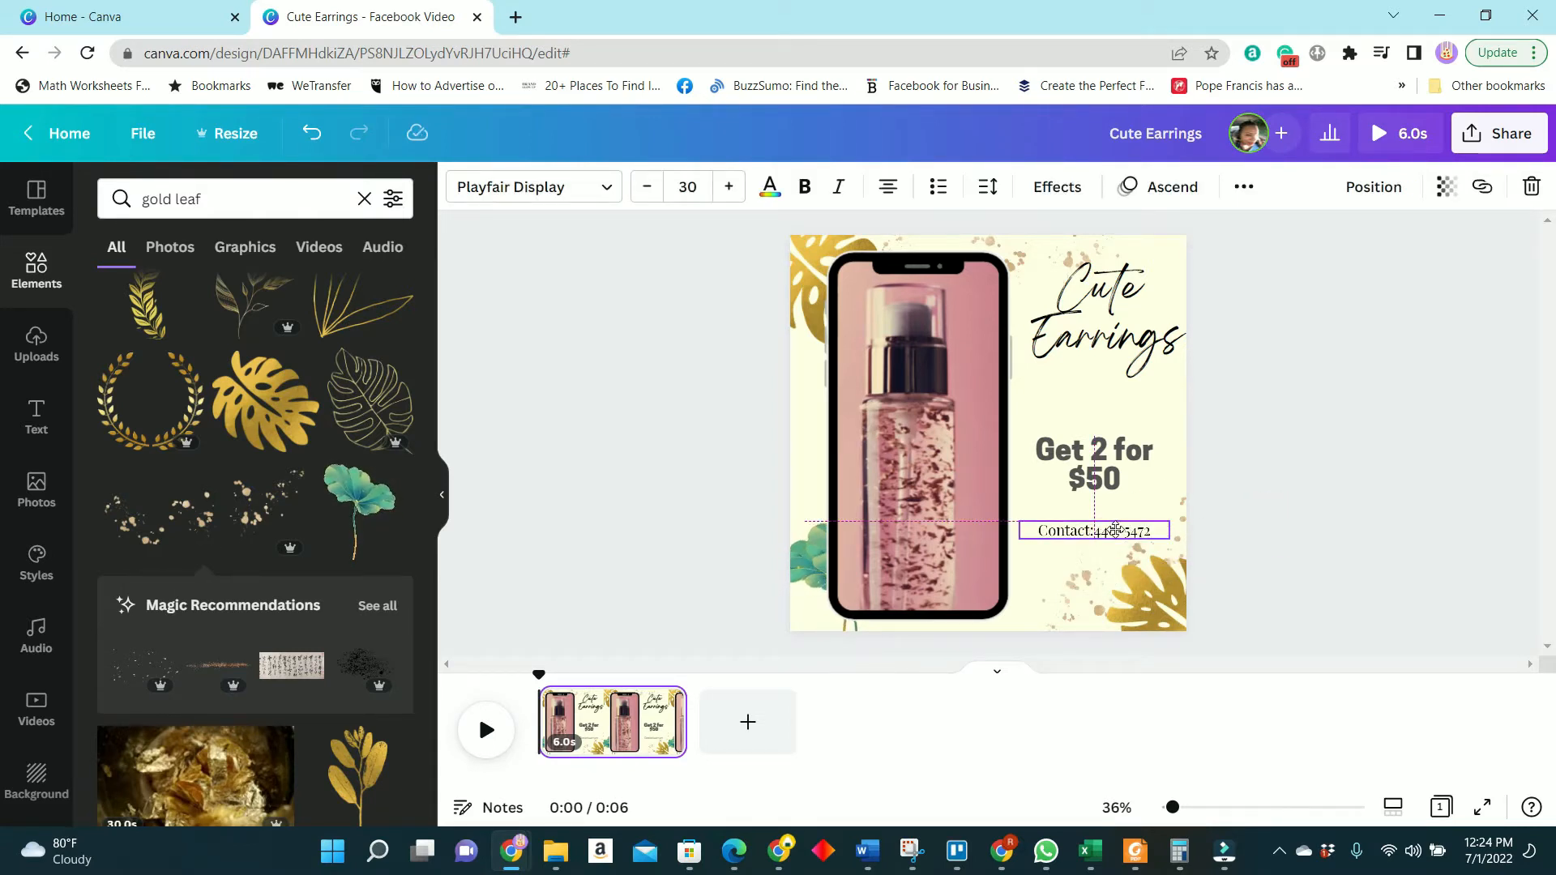
{"action": "left_click_drag", "start_coordinate": [1117, 529], "coordinate": [1116, 530]}
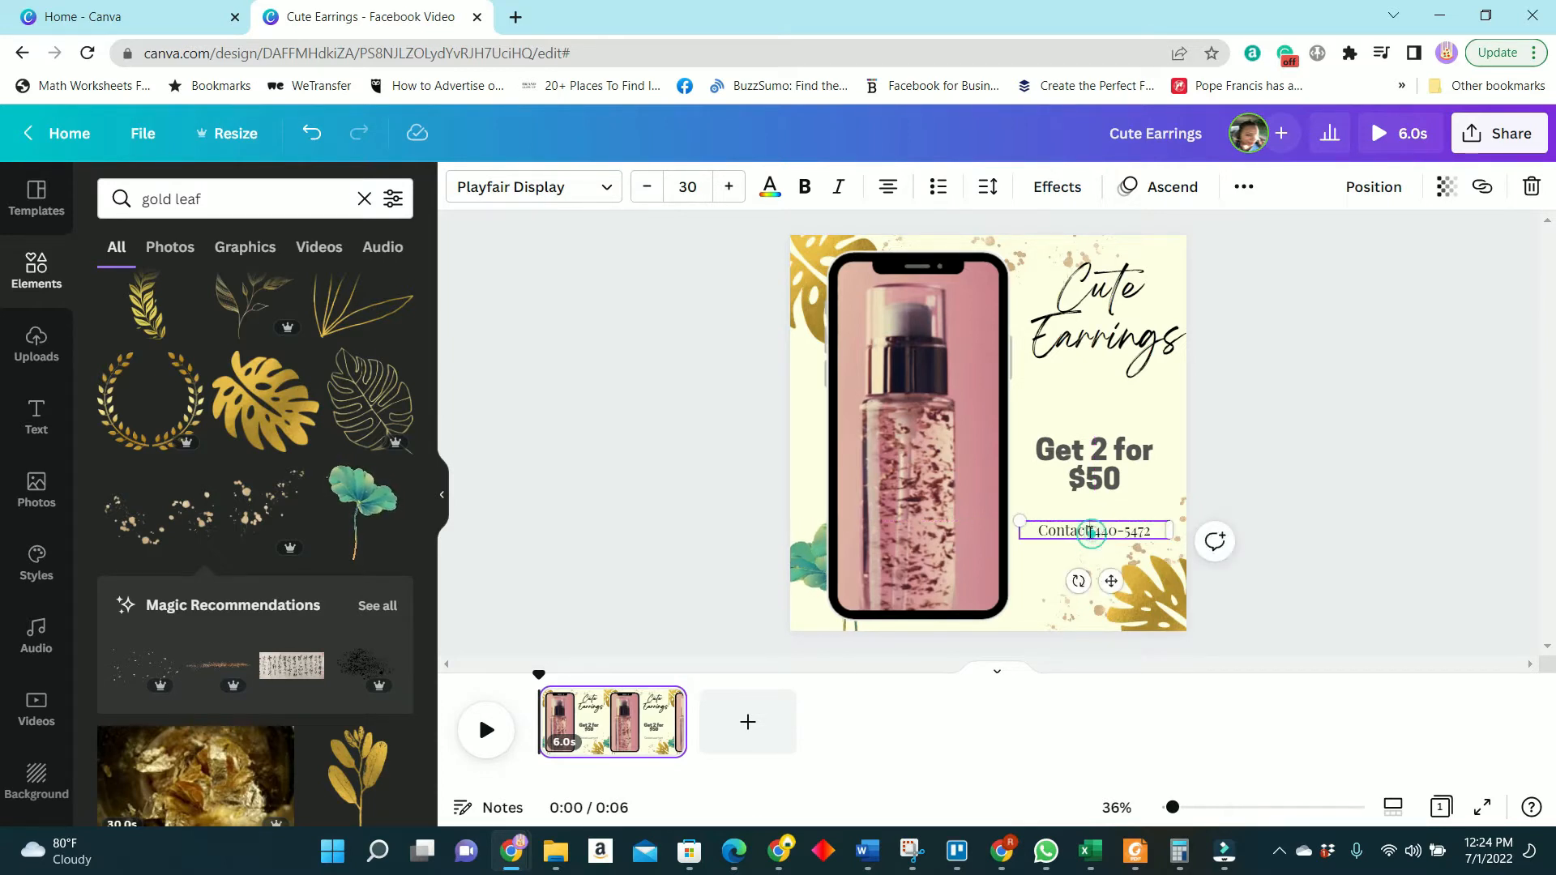
{"action": "left_click_drag", "start_coordinate": [1064, 532], "coordinate": [1045, 531]}
{"action": "left_click", "coordinate": [1313, 509]}
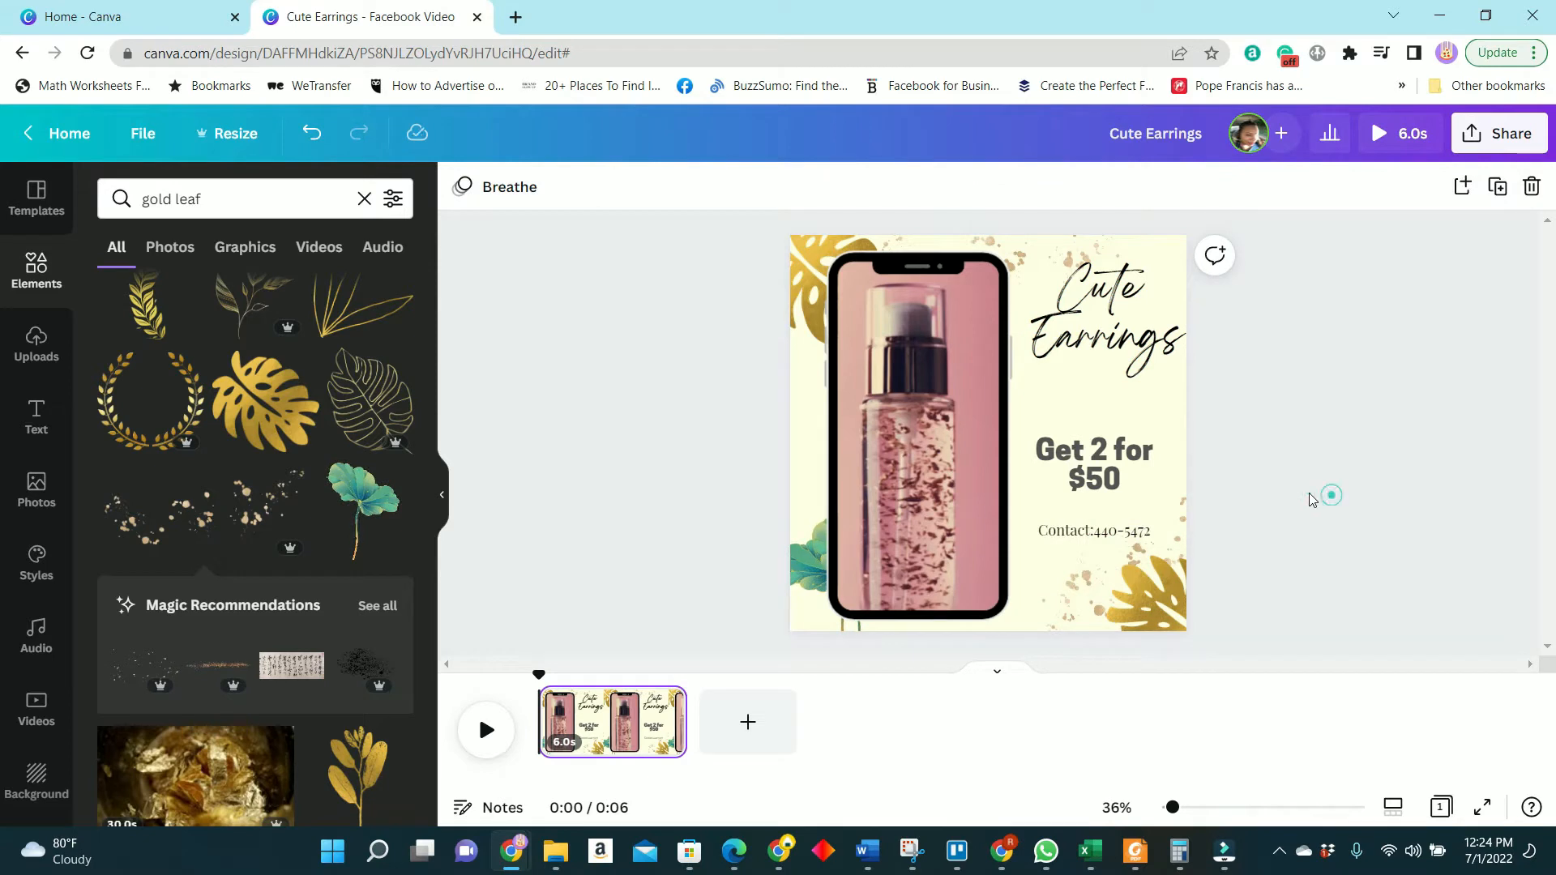
Move the Get 2 for $50 text slightly up and color it the red from the Mitchell's Pharmacy palette.
{"action": "left_click_drag", "start_coordinate": [1126, 470], "coordinate": [1122, 446]}
{"action": "left_click", "coordinate": [770, 187]}
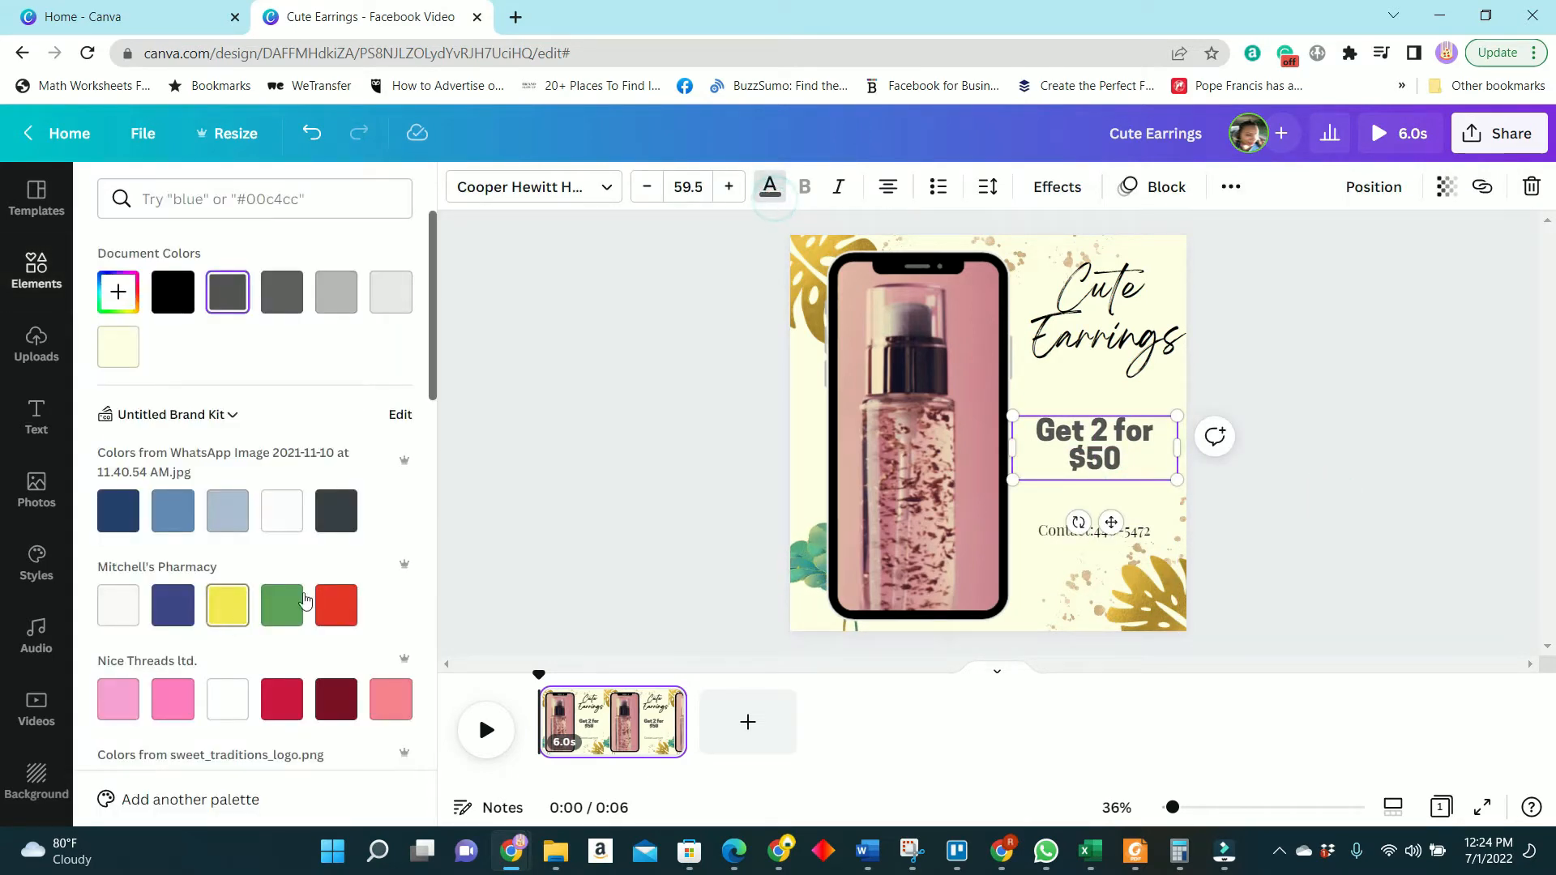
{"action": "left_click", "coordinate": [336, 605]}
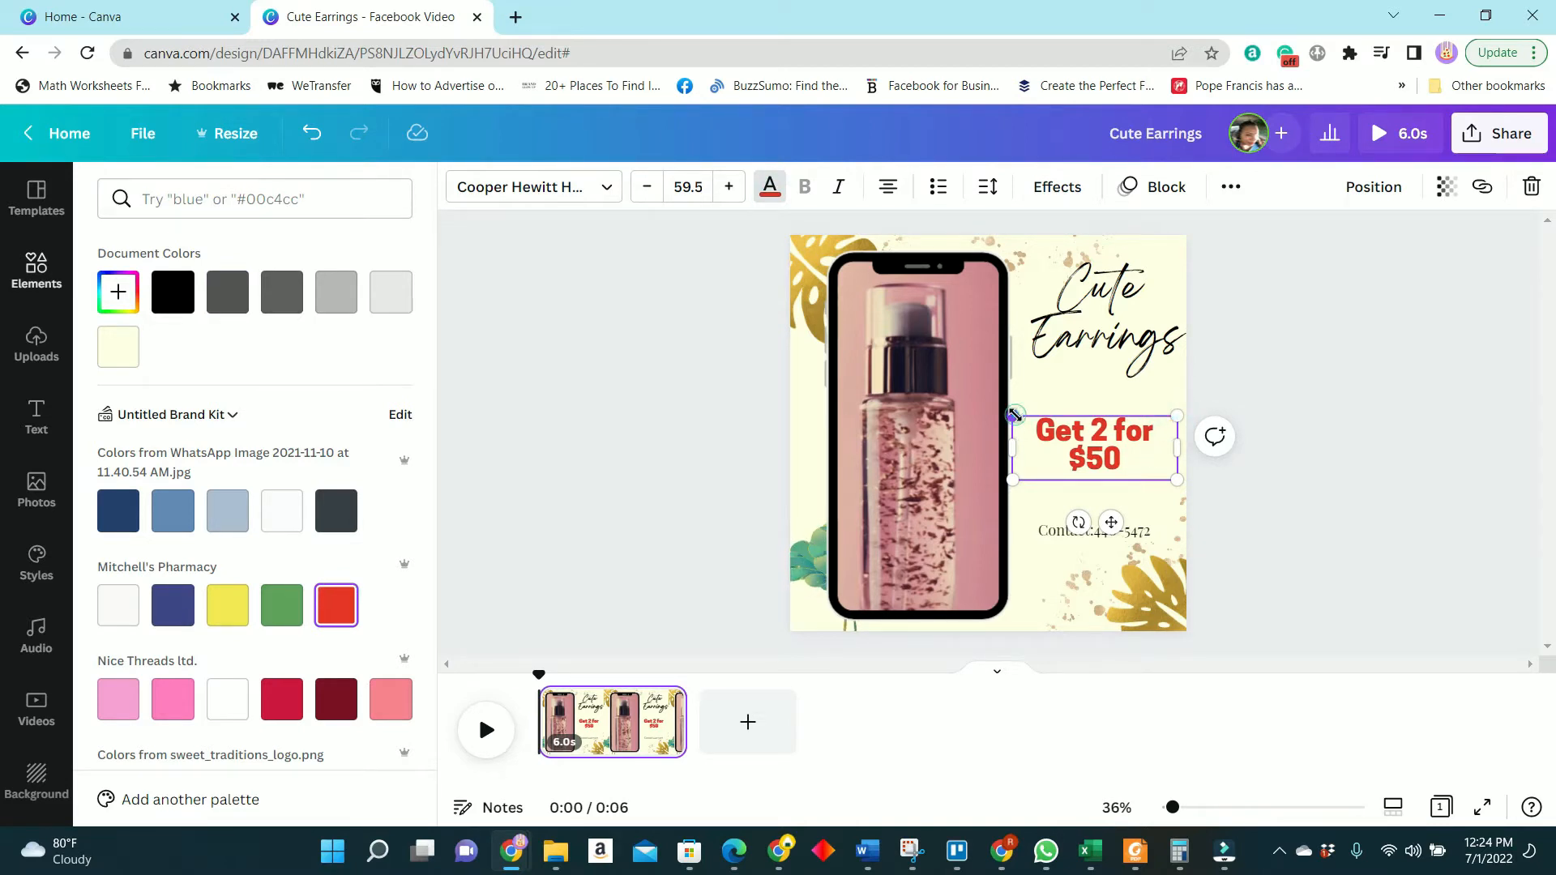
Increase the Get 2 for $50 text's font size to 67.5.
{"action": "left_click", "coordinate": [730, 187]}
{"action": "left_click", "coordinate": [730, 187]}
{"action": "left_click", "coordinate": [729, 187]}
{"action": "left_click", "coordinate": [730, 187]}
{"action": "left_click", "coordinate": [729, 187]}
{"action": "left_click", "coordinate": [730, 187]}
{"action": "left_click", "coordinate": [730, 187]}
{"action": "left_click", "coordinate": [729, 187]}
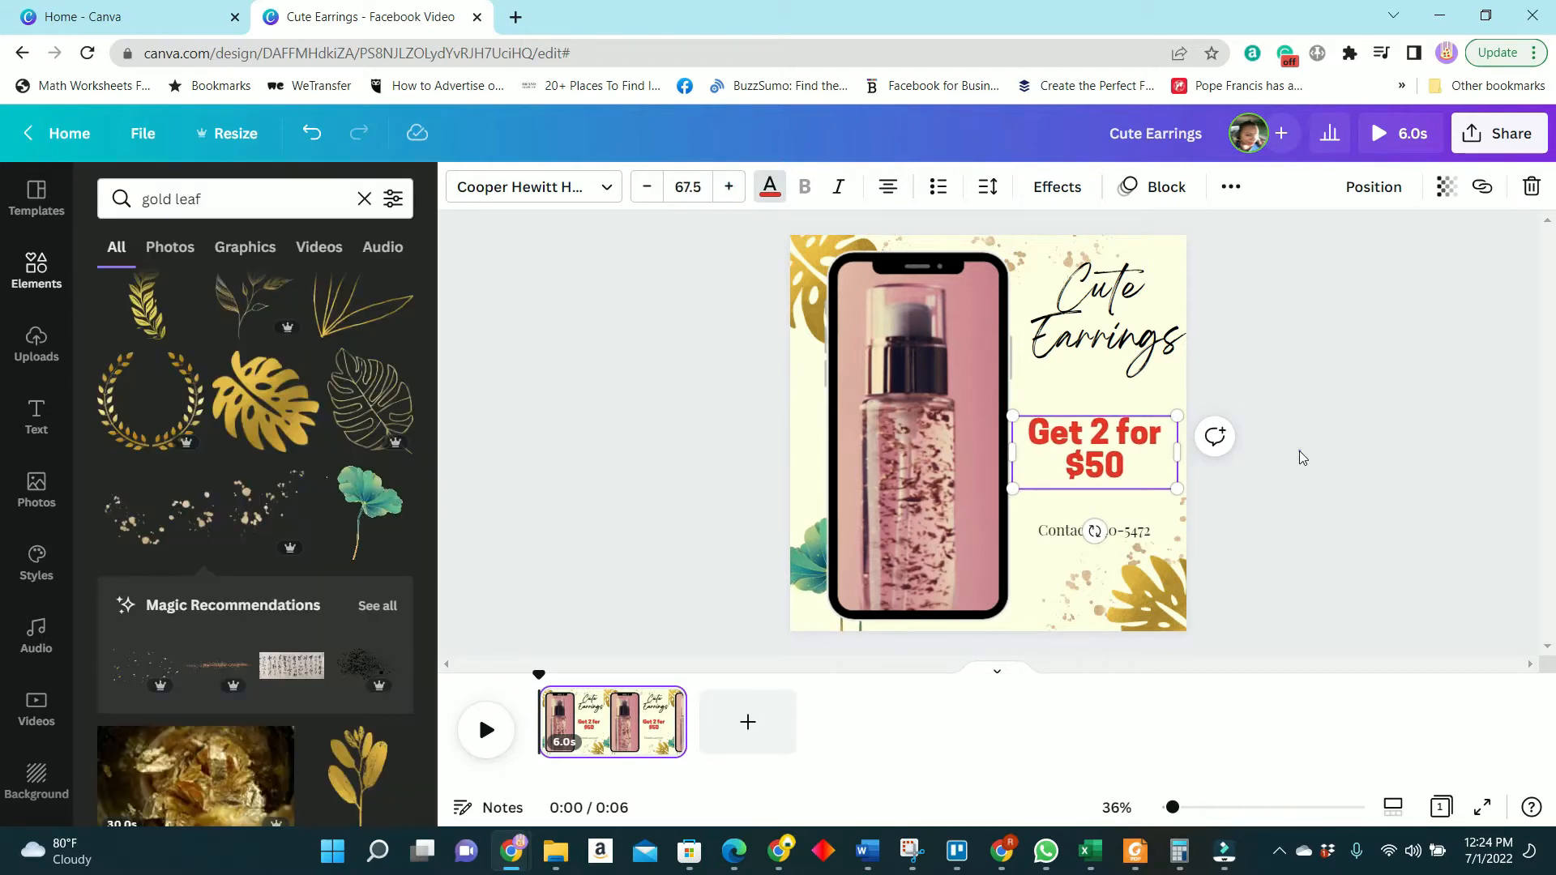
{"action": "left_click", "coordinate": [1300, 452]}
Make the contact line bold.
{"action": "left_click", "coordinate": [1324, 554]}
{"action": "left_click", "coordinate": [1110, 536]}
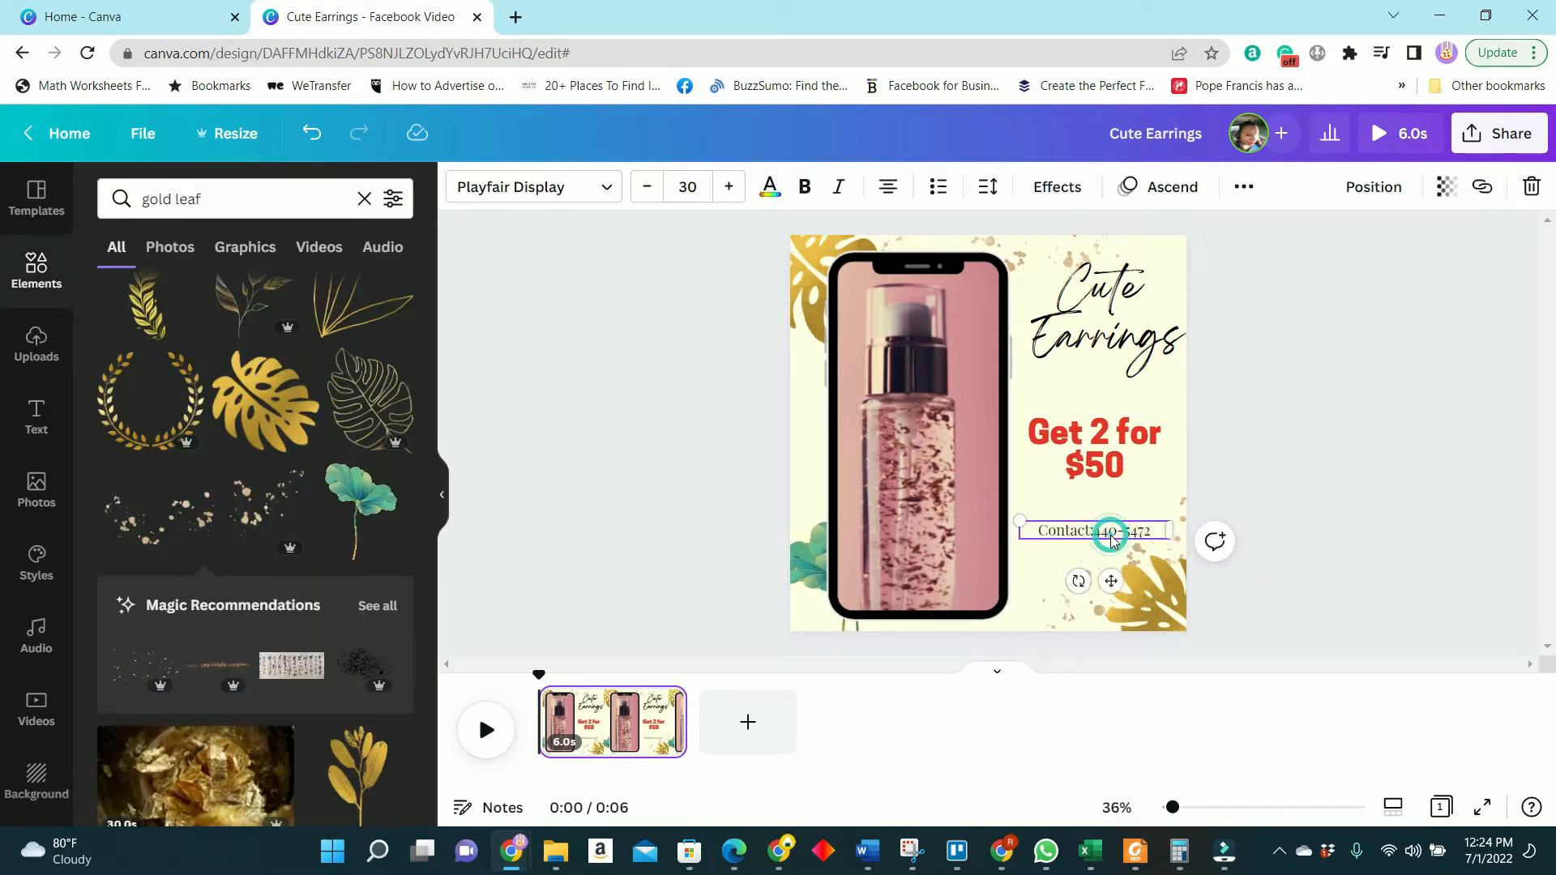
{"action": "left_click", "coordinate": [808, 188]}
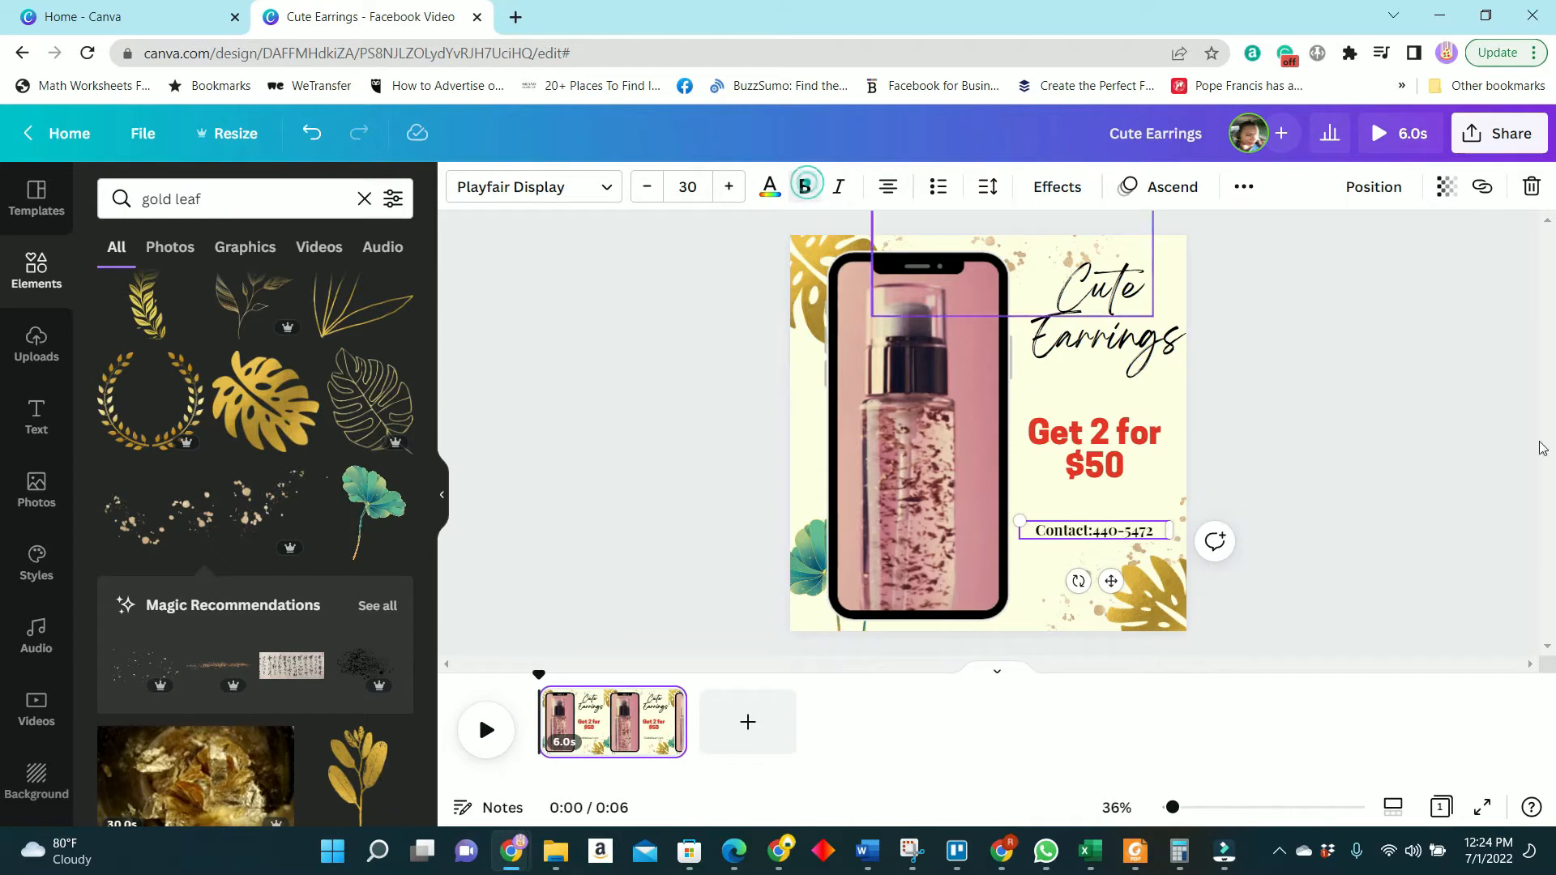
Replace the serum video in the phone frame with the uploaded 4.6-second star earrings video.
{"action": "left_click", "coordinate": [1376, 449]}
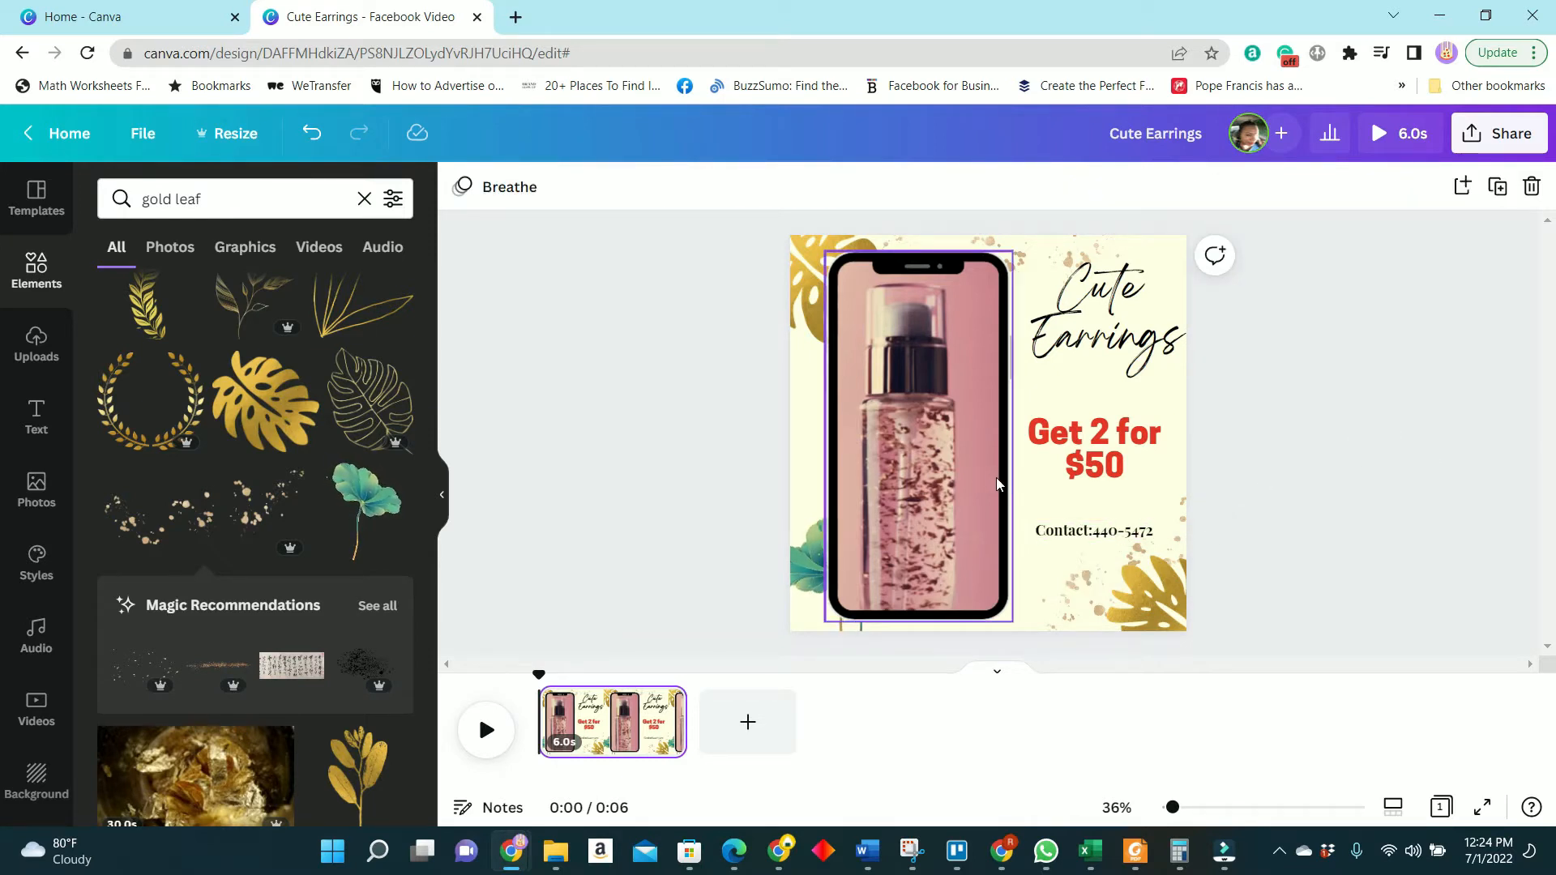
{"action": "left_click", "coordinate": [36, 345]}
{"action": "left_click", "coordinate": [240, 349]}
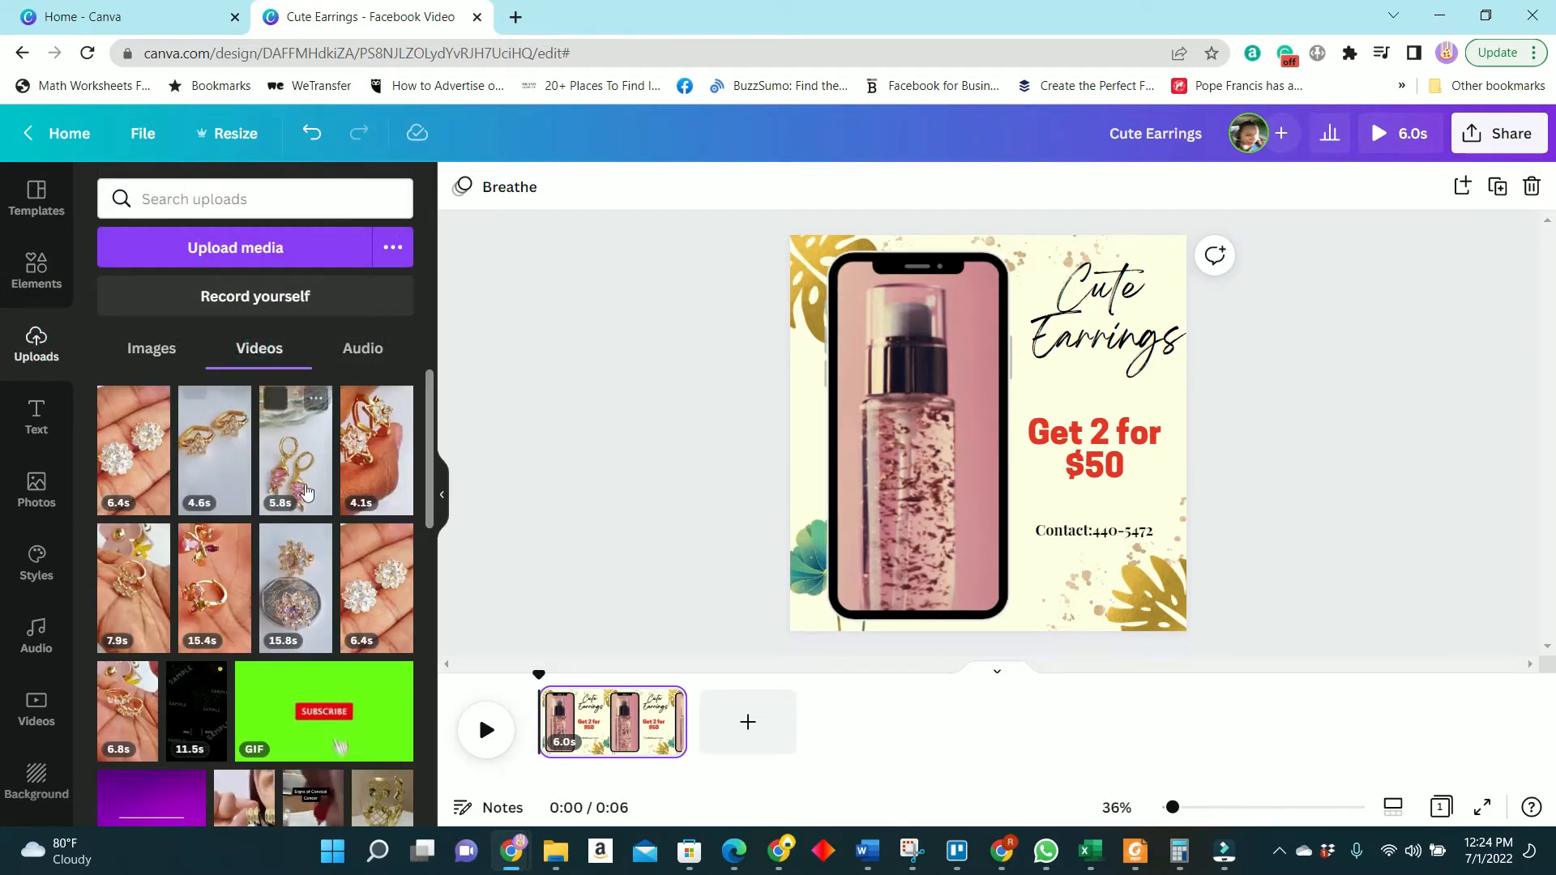
{"action": "left_click_drag", "start_coordinate": [224, 469], "coordinate": [913, 470]}
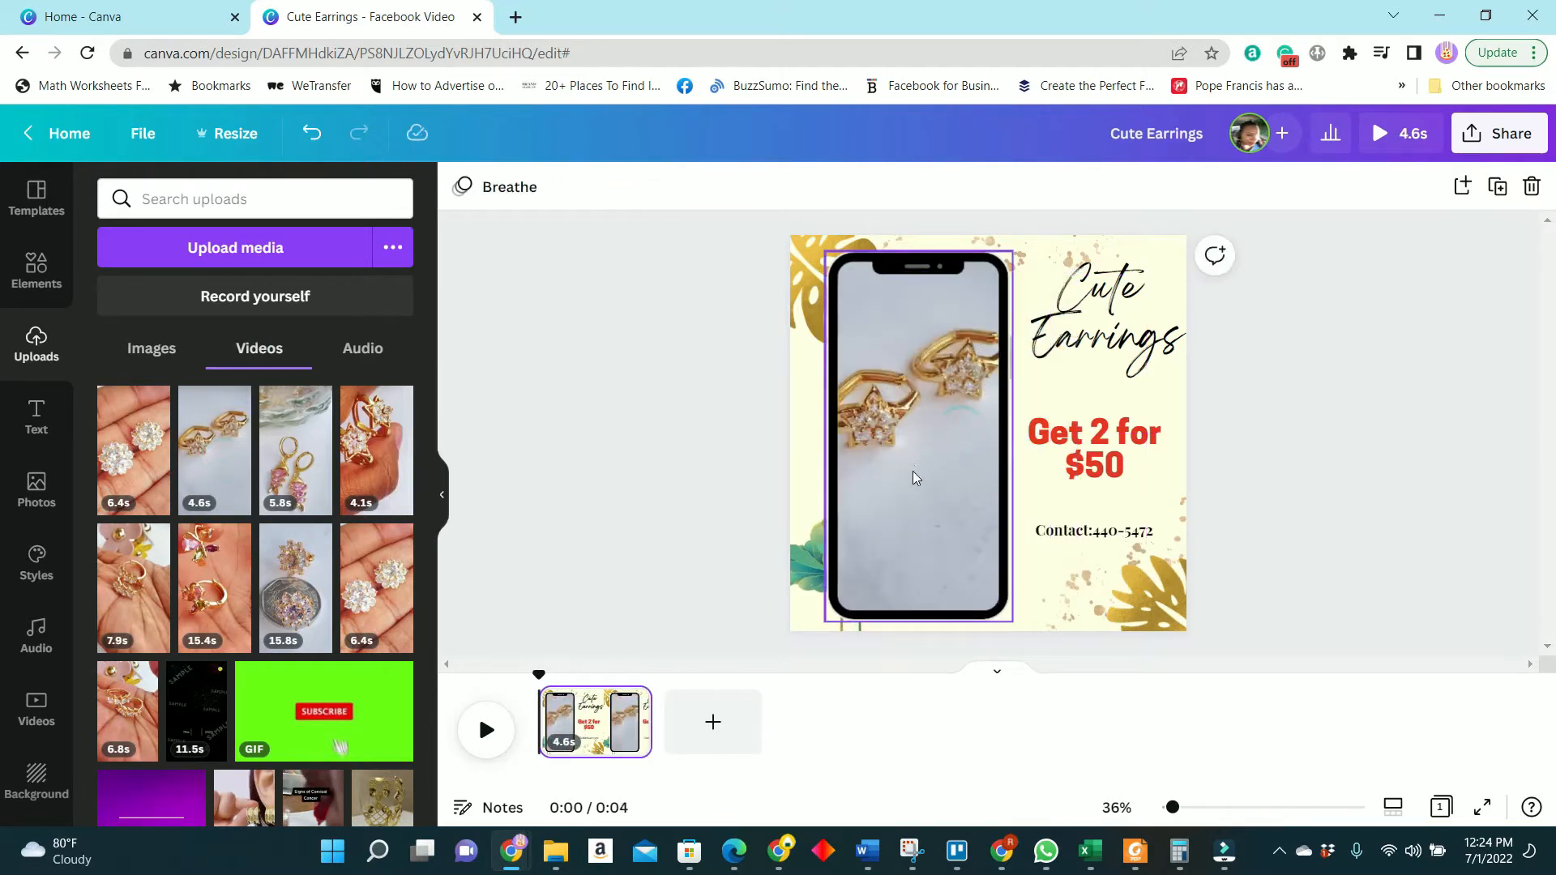
Mute the star earrings video in the phone frame and play it to check.
{"action": "left_click", "coordinate": [909, 427]}
{"action": "left_click", "coordinate": [1379, 188]}
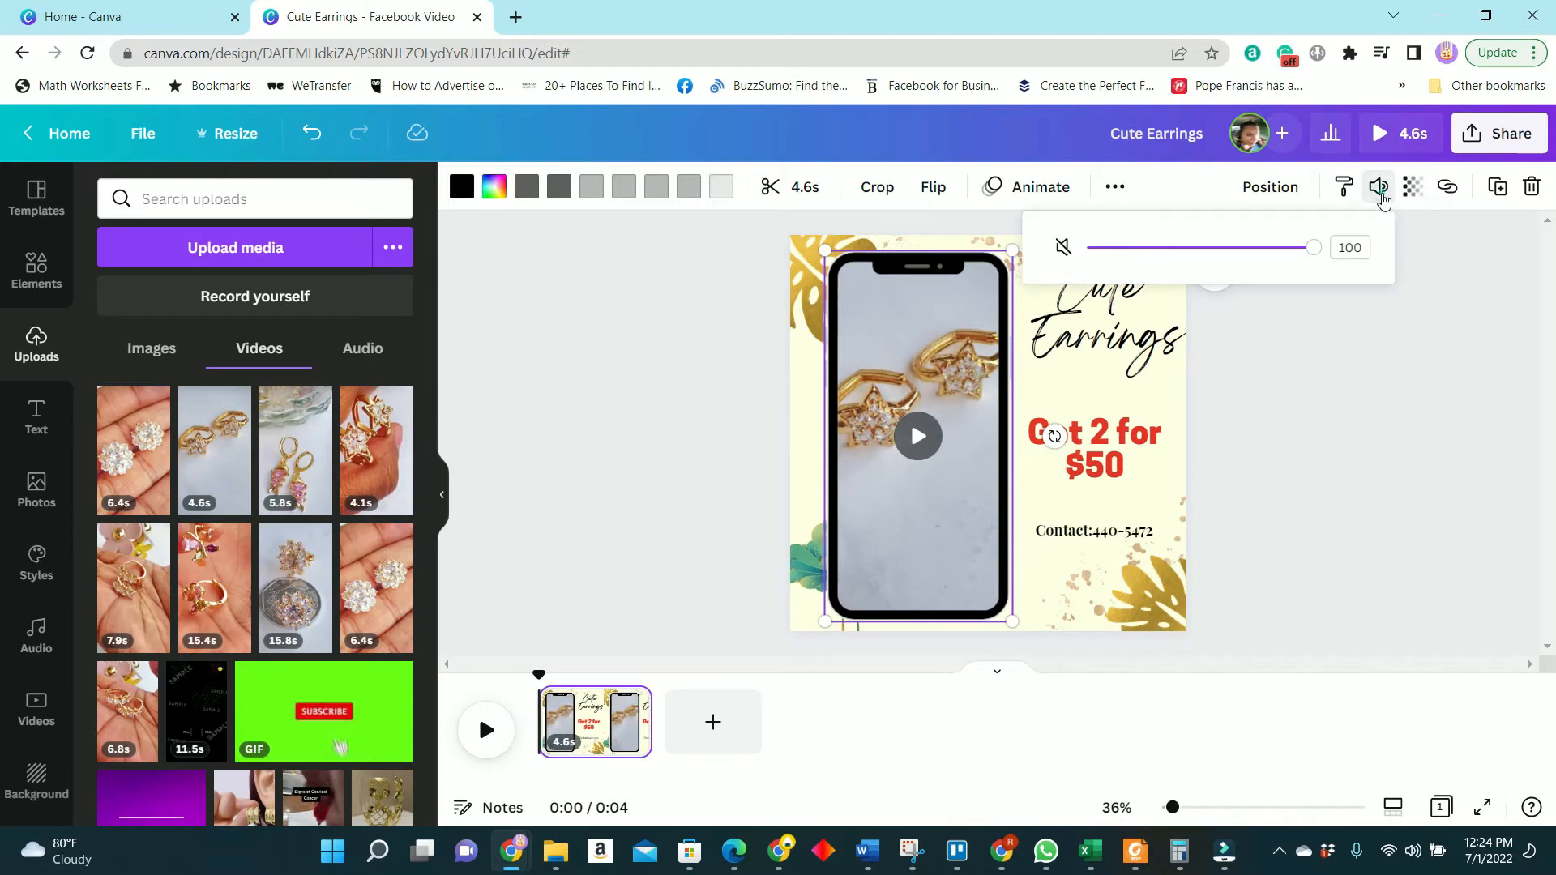
{"action": "left_click", "coordinate": [1063, 249]}
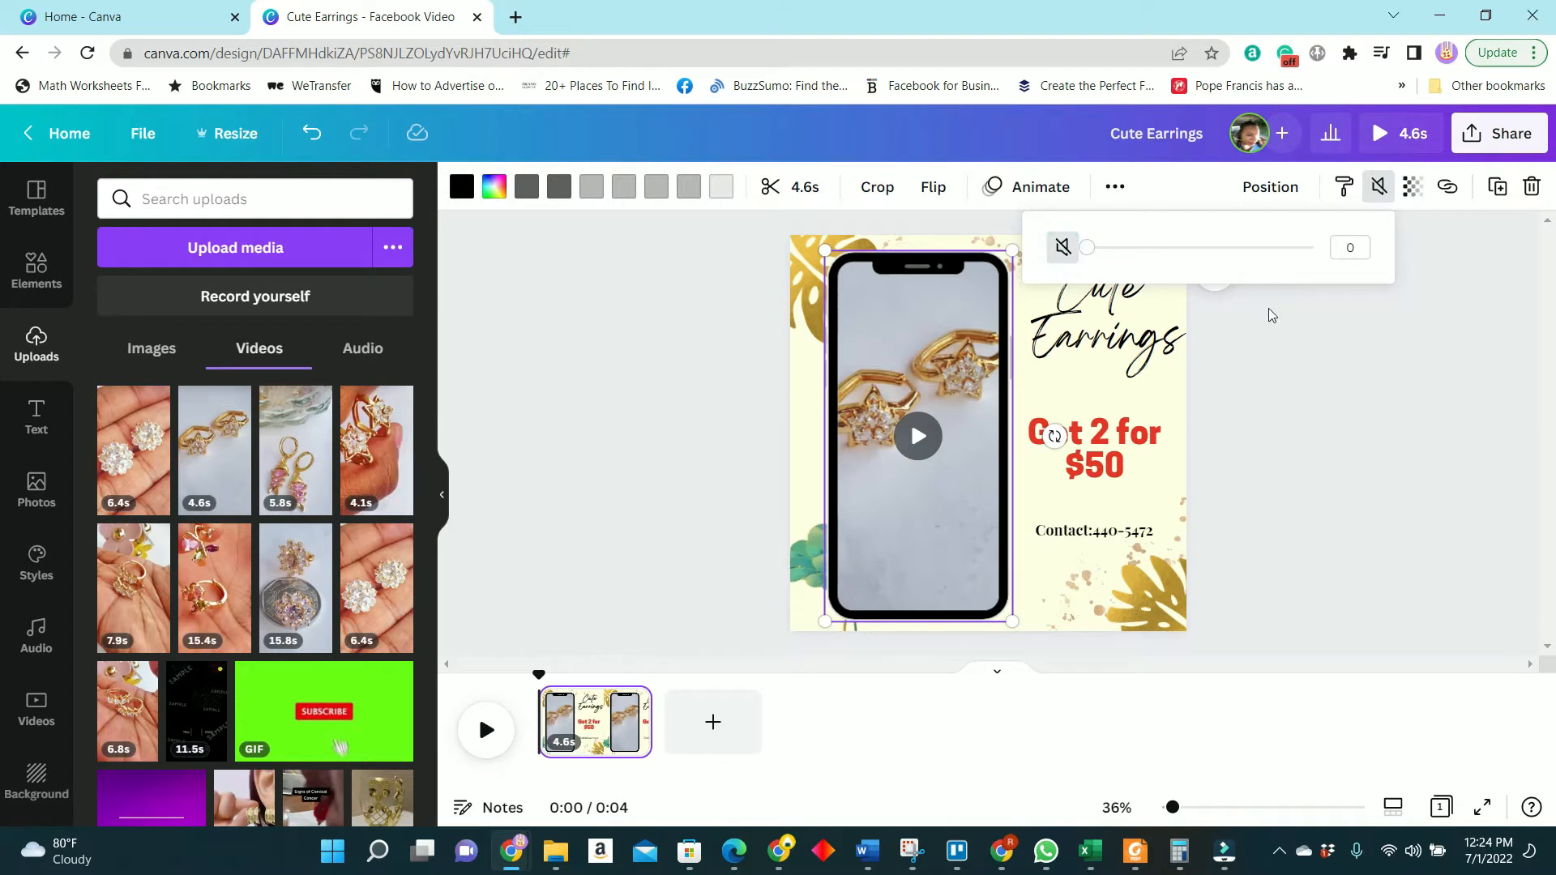
{"action": "left_click", "coordinate": [1361, 419]}
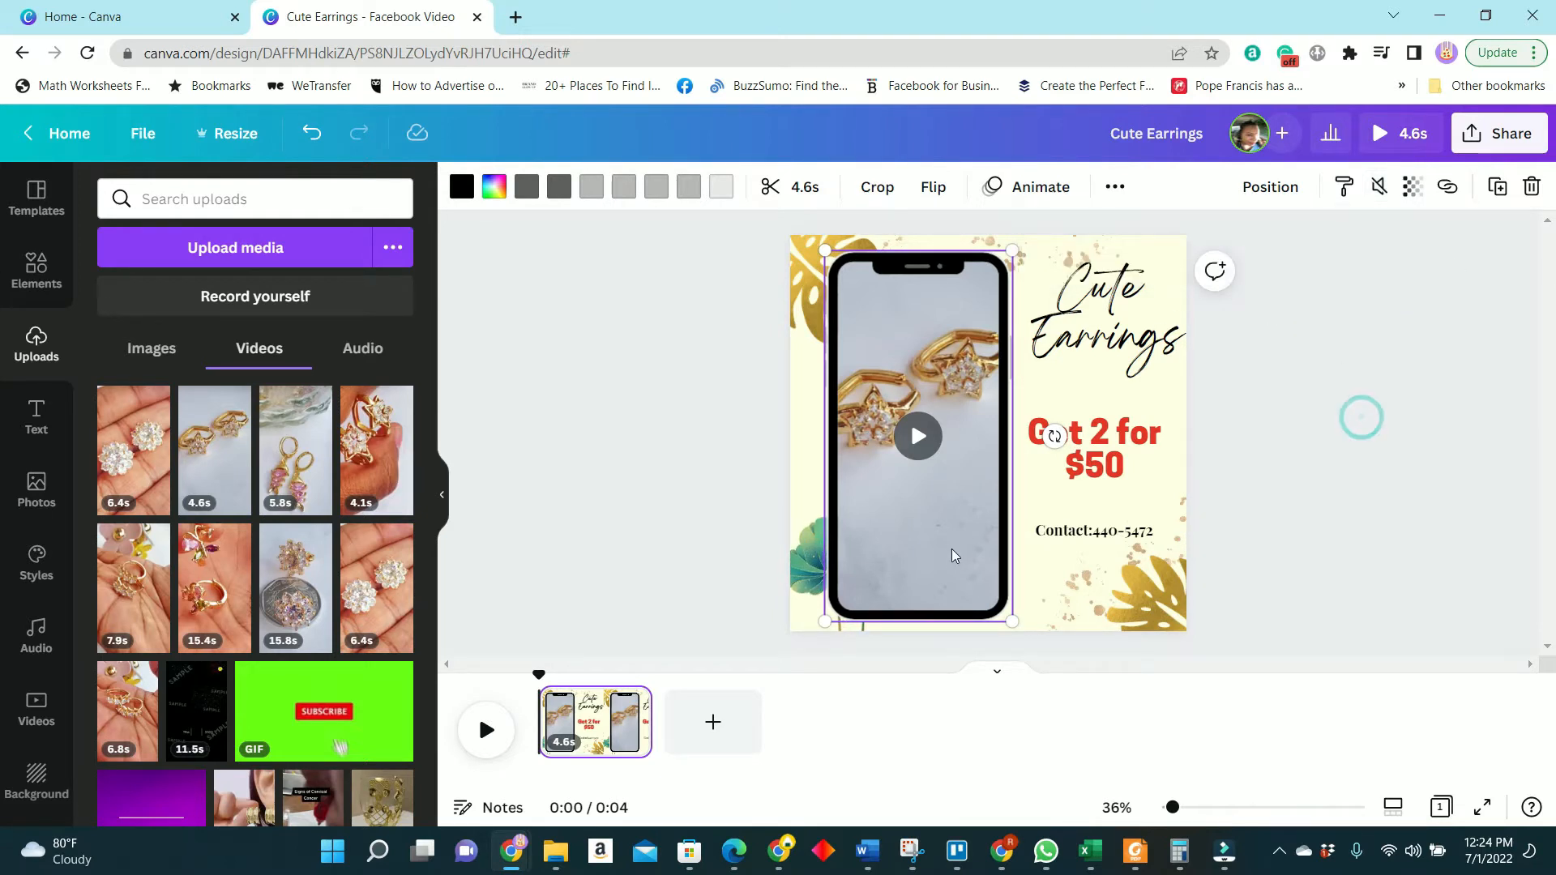
{"action": "left_click", "coordinate": [918, 439]}
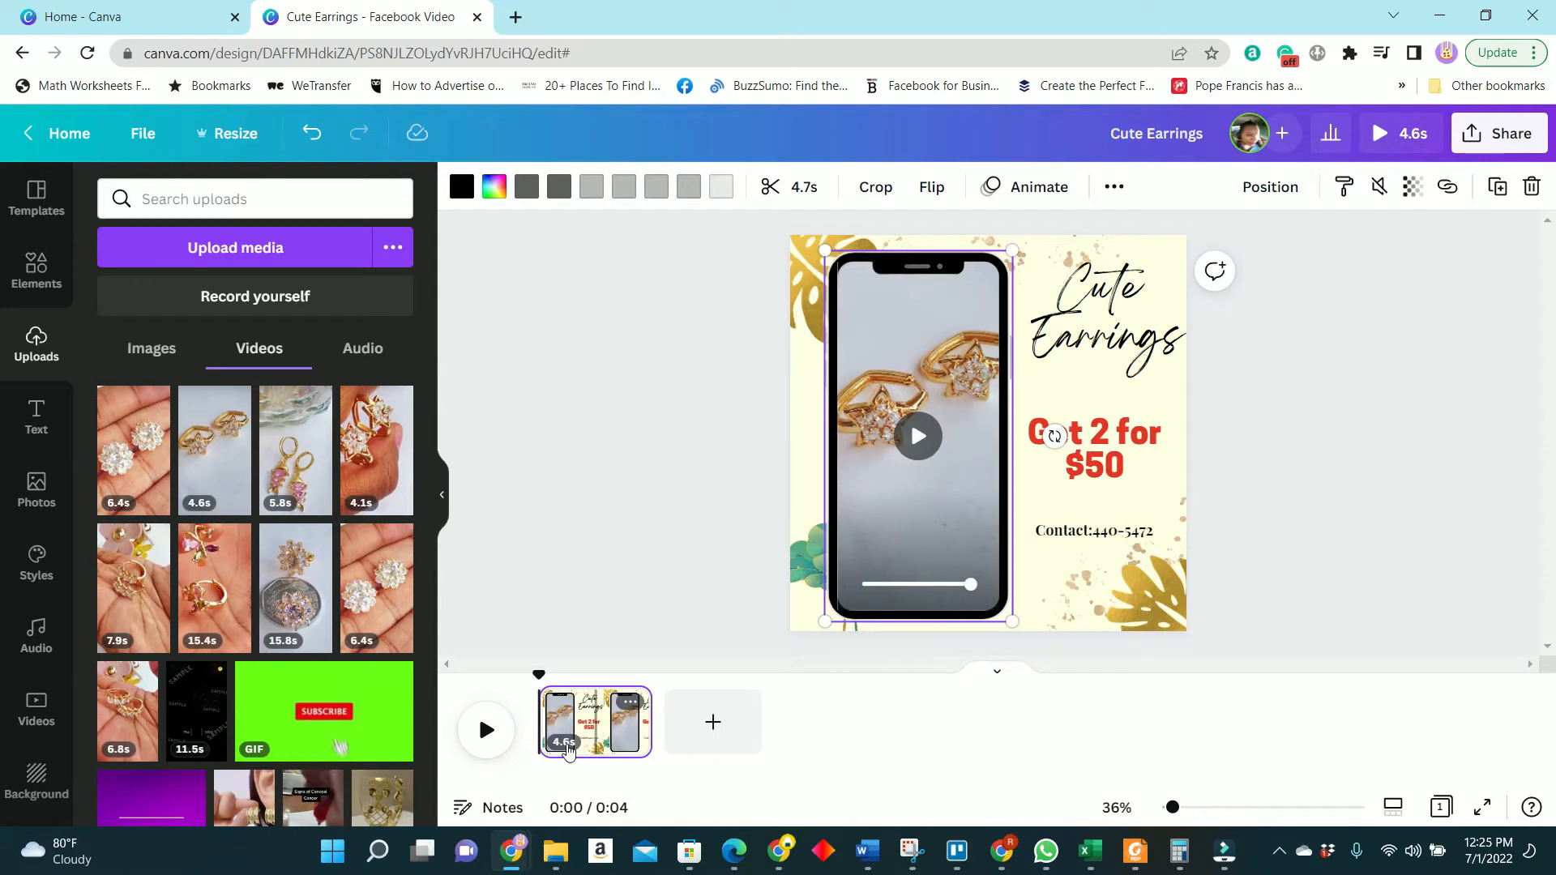
Split the page about halfway through, at roughly 2.4 seconds.
{"action": "left_click_drag", "start_coordinate": [539, 674], "coordinate": [589, 676]}
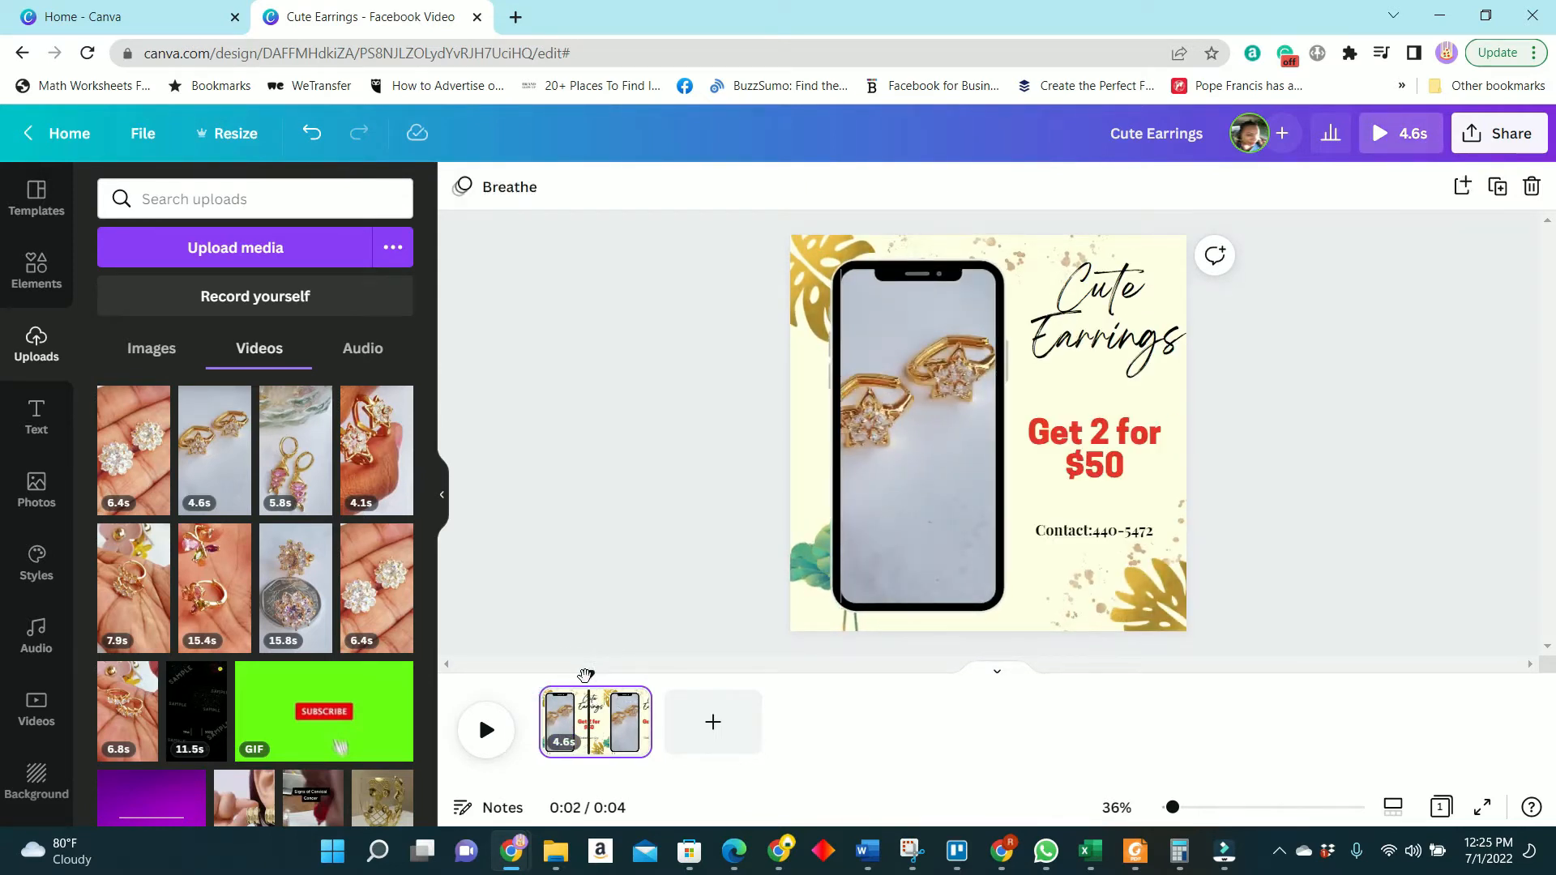
{"action": "left_click", "coordinate": [584, 680]}
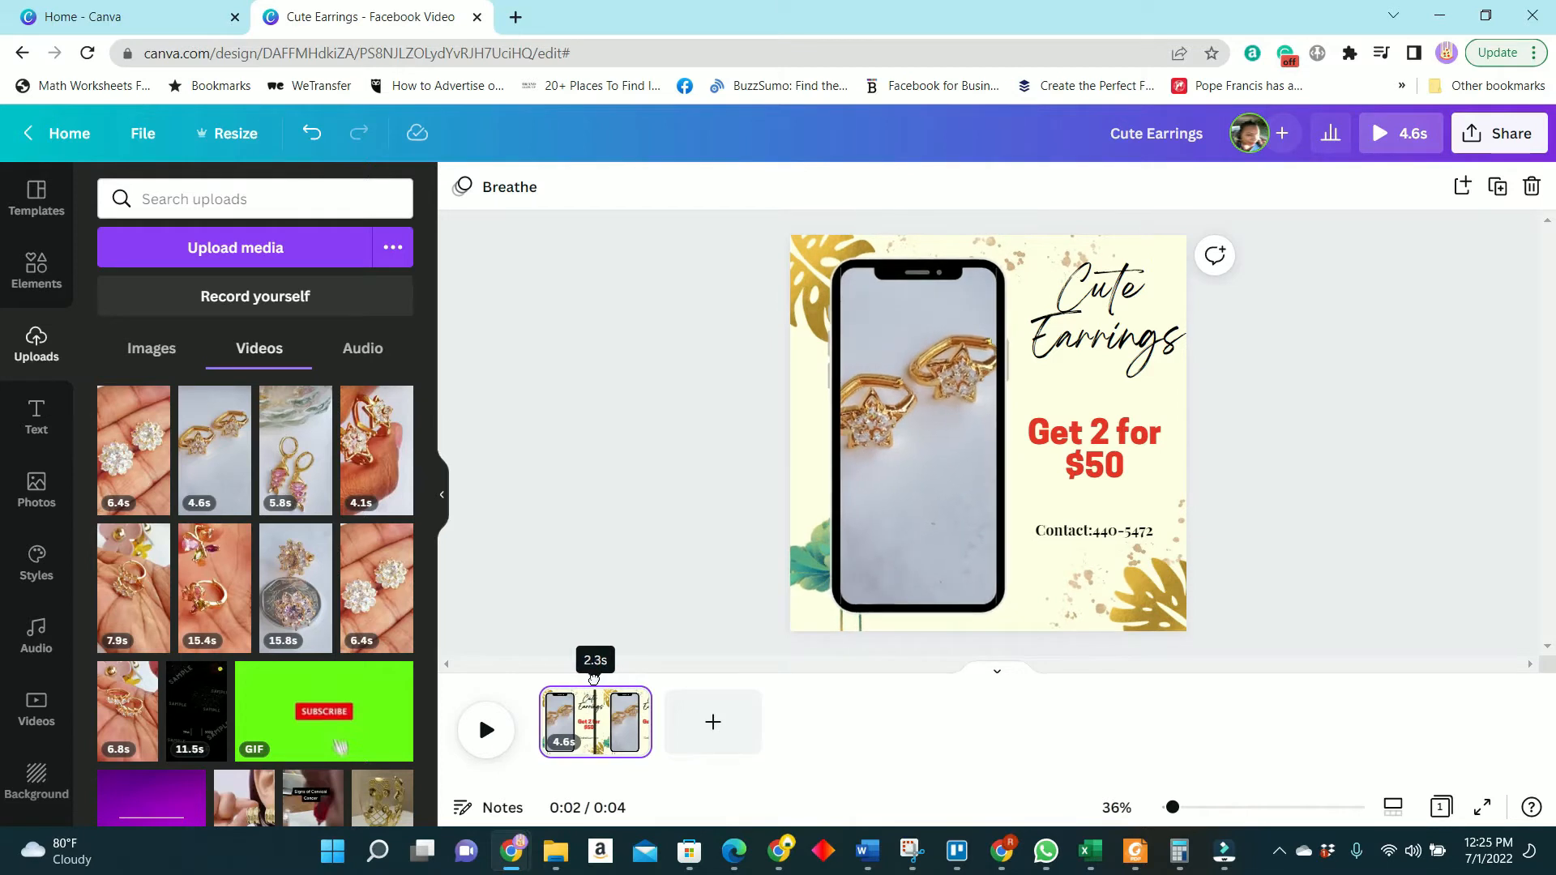
{"action": "left_click", "coordinate": [629, 704]}
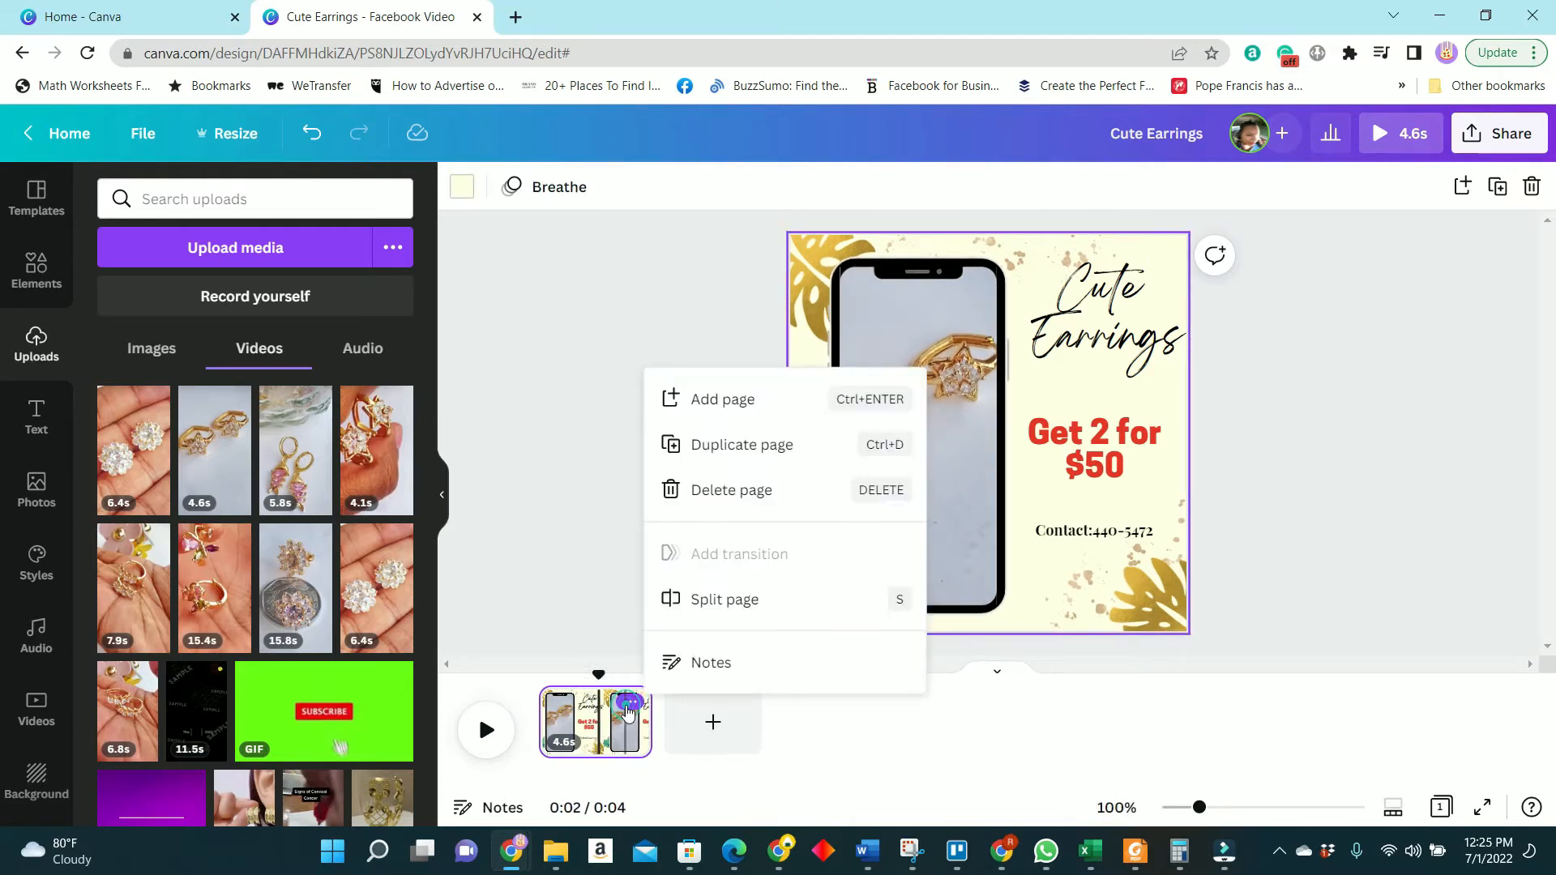
{"action": "left_click", "coordinate": [712, 600]}
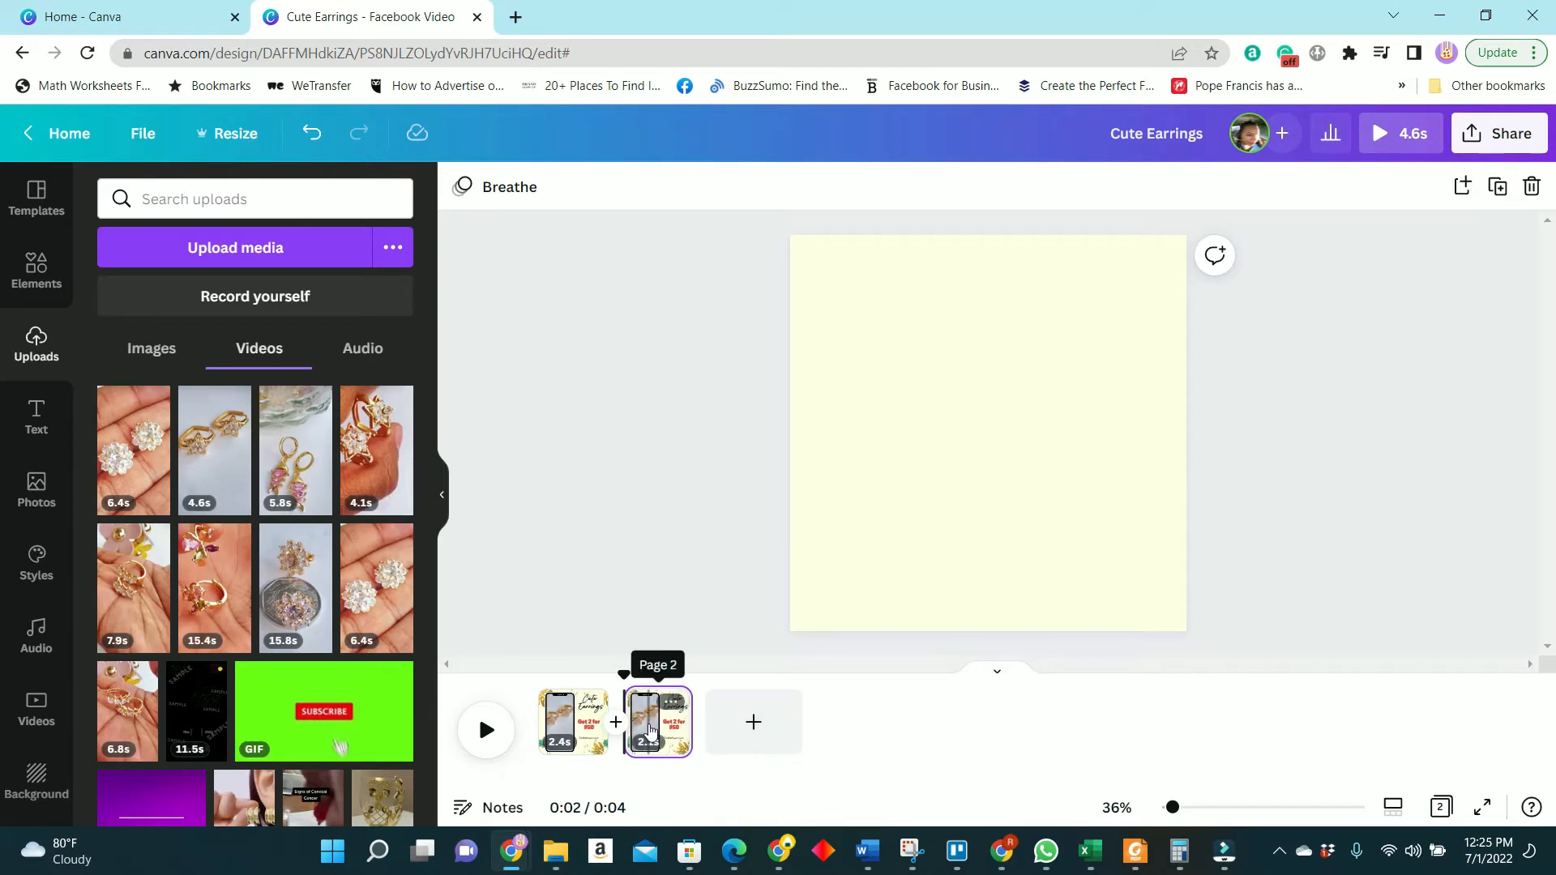
Enlarge and reposition the video inside page 2's phone frame for a close-up of one star earring.
{"action": "left_click", "coordinate": [905, 441]}
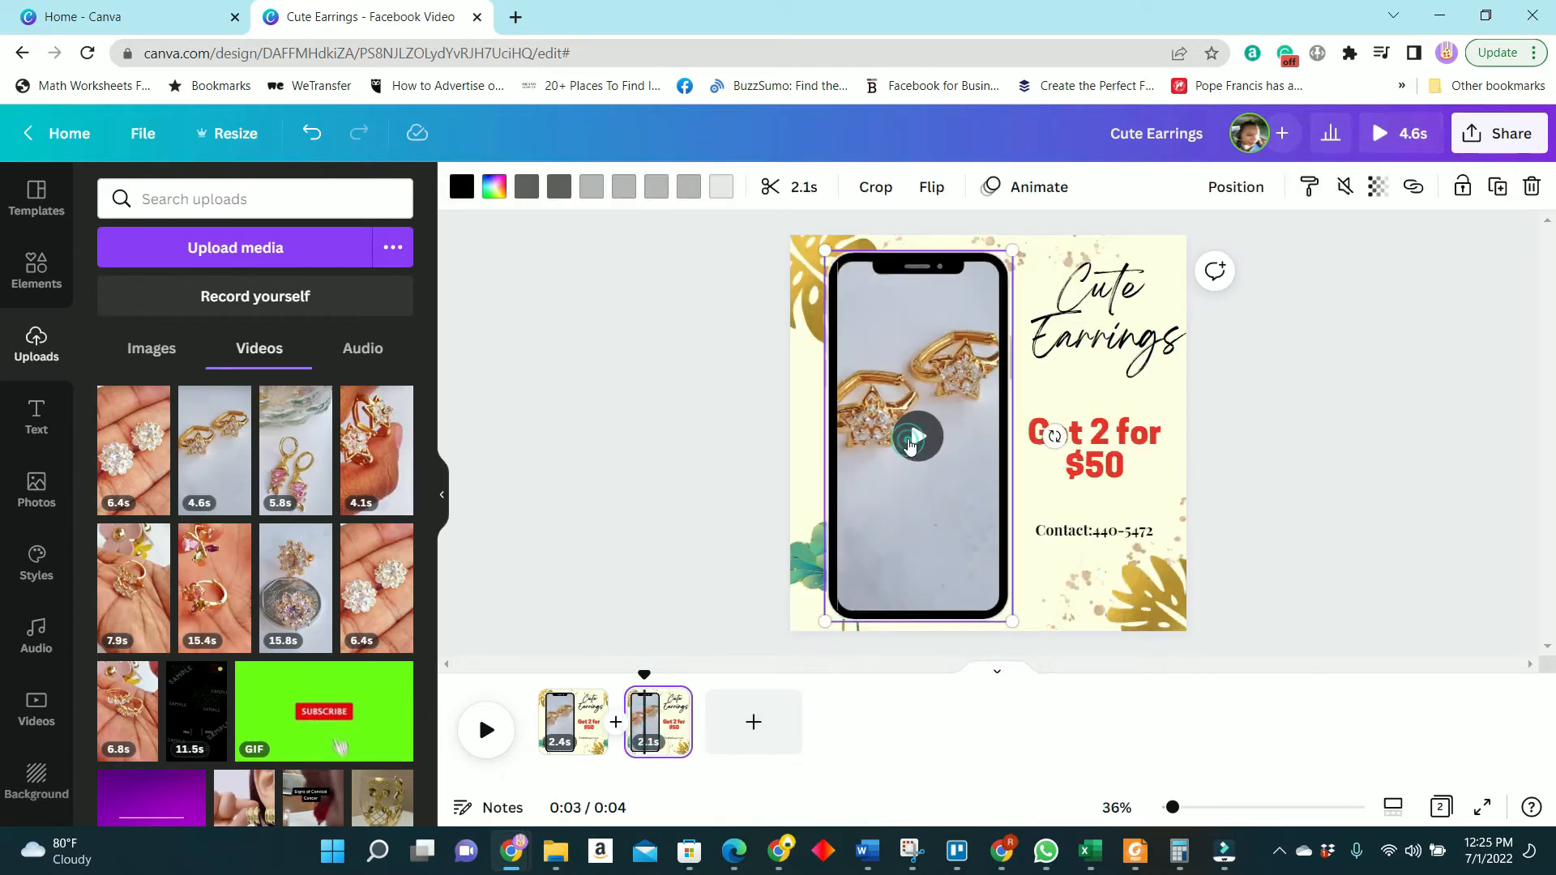
{"action": "double_click", "coordinate": [954, 321]}
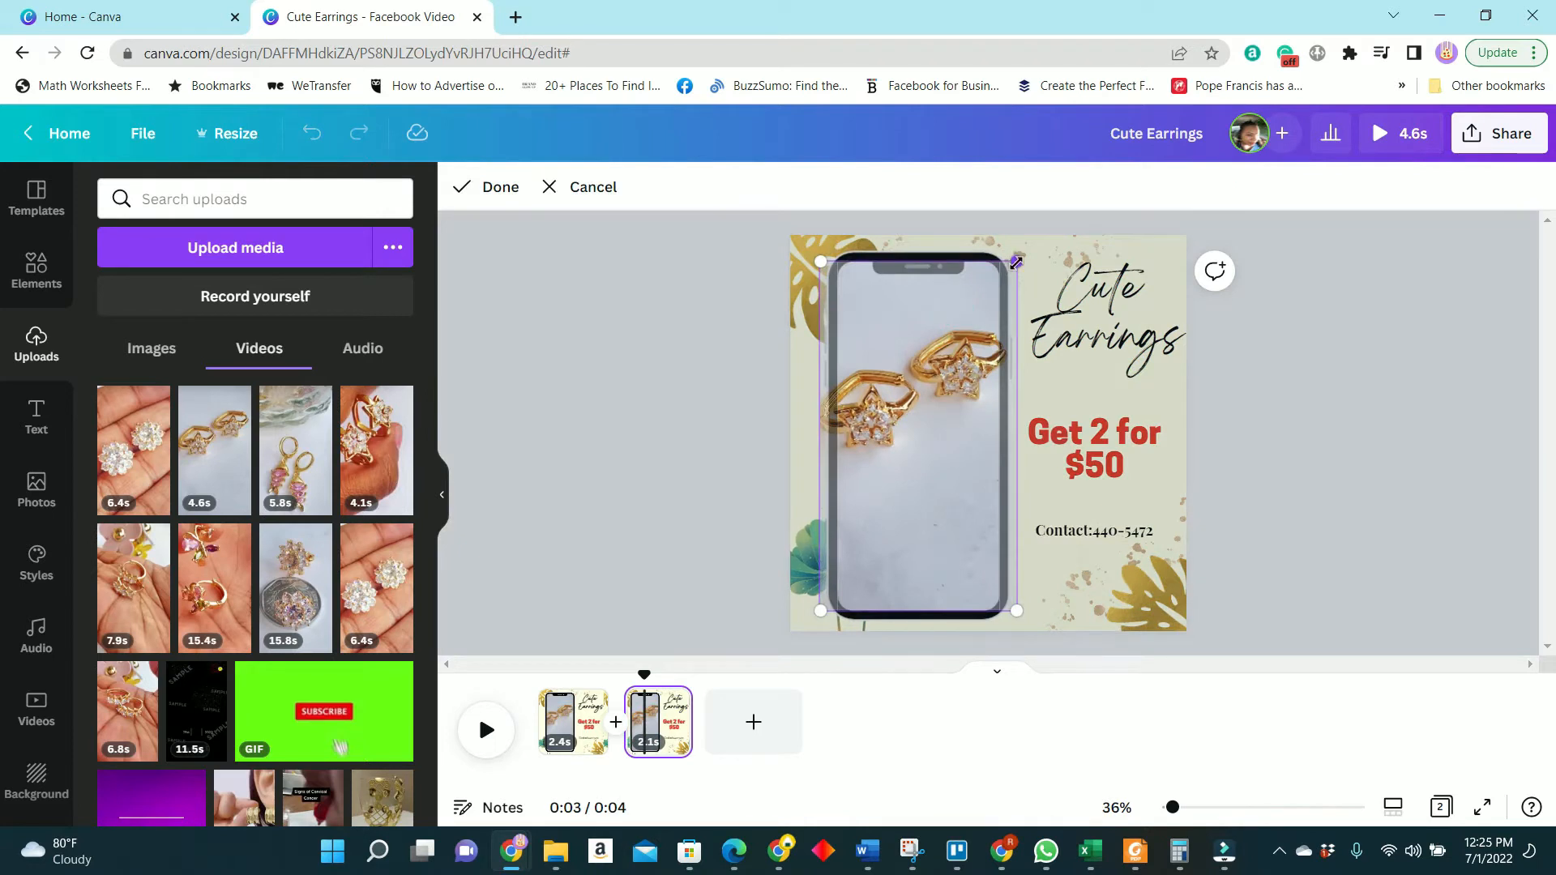
{"action": "left_click_drag", "start_coordinate": [1055, 259], "coordinate": [1171, 261]}
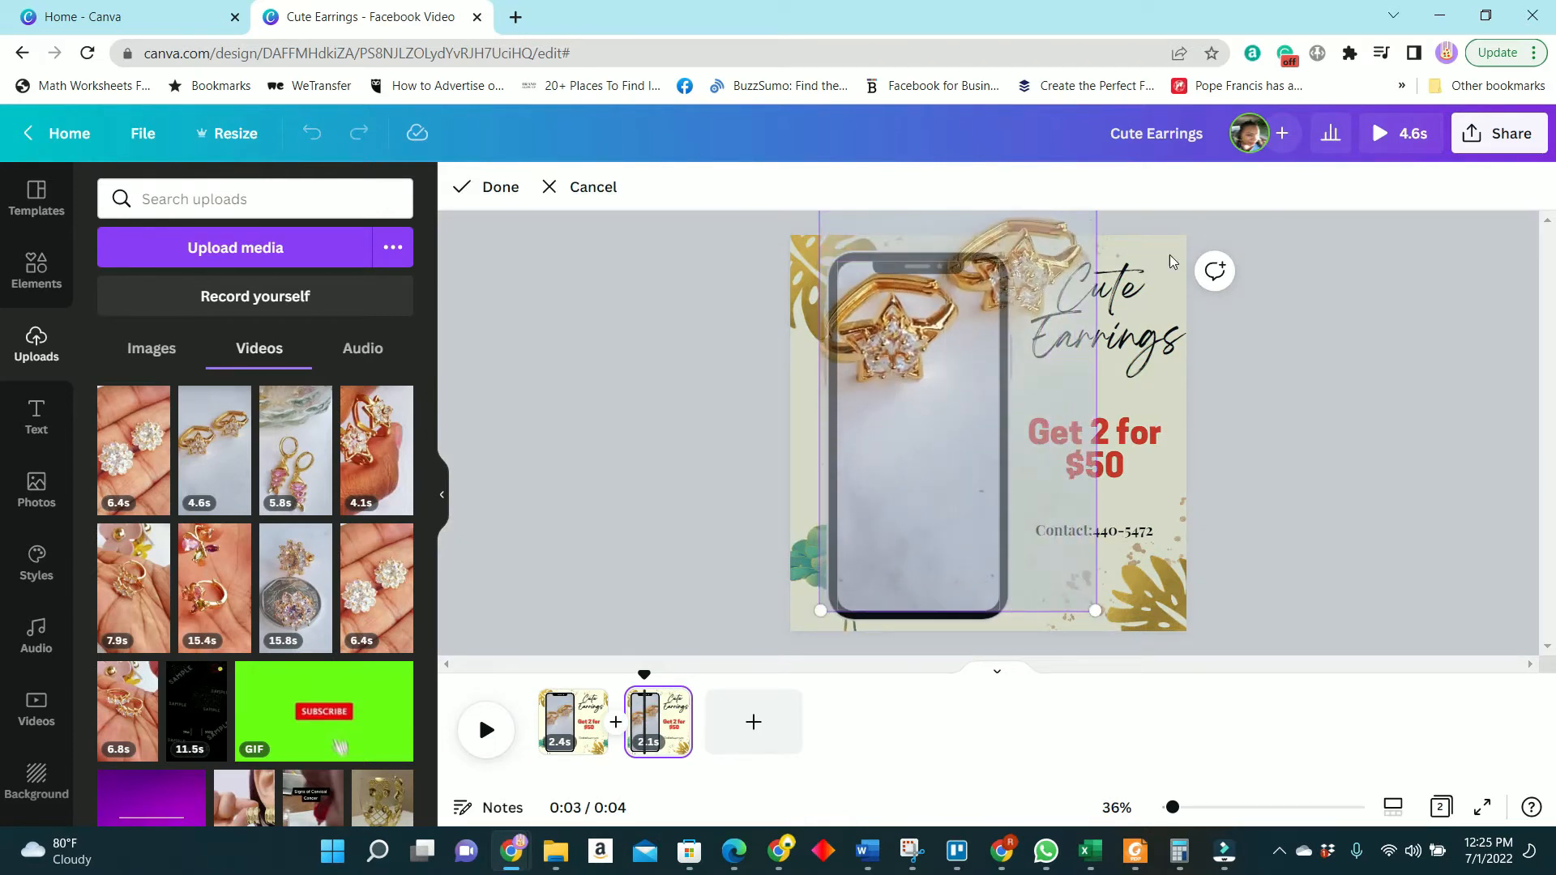
{"action": "left_click_drag", "start_coordinate": [896, 344], "coordinate": [938, 484]}
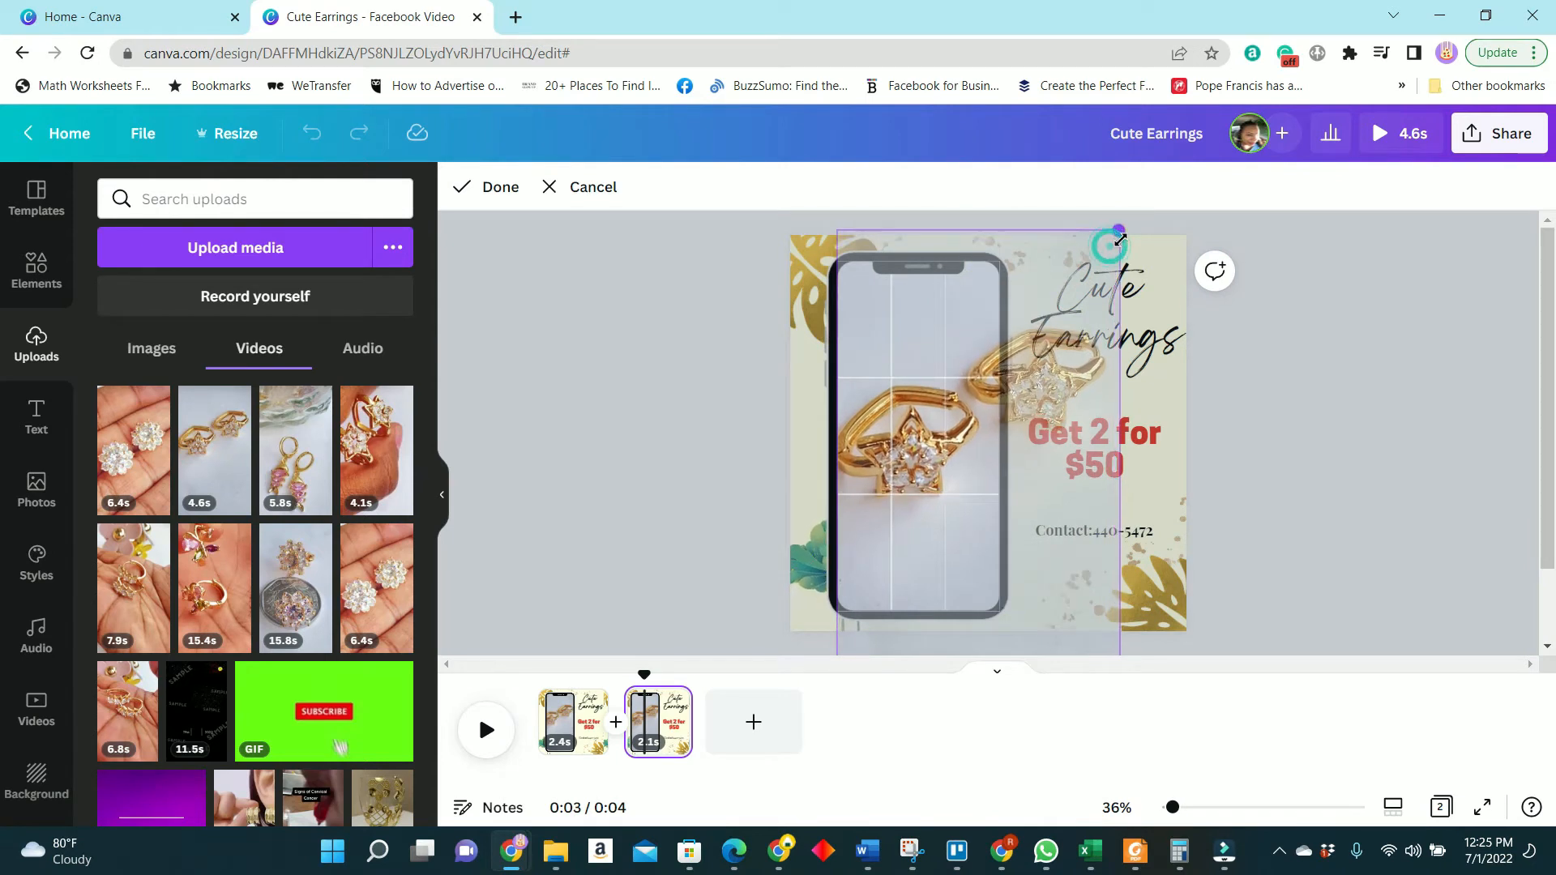
{"action": "left_click", "coordinate": [1285, 478]}
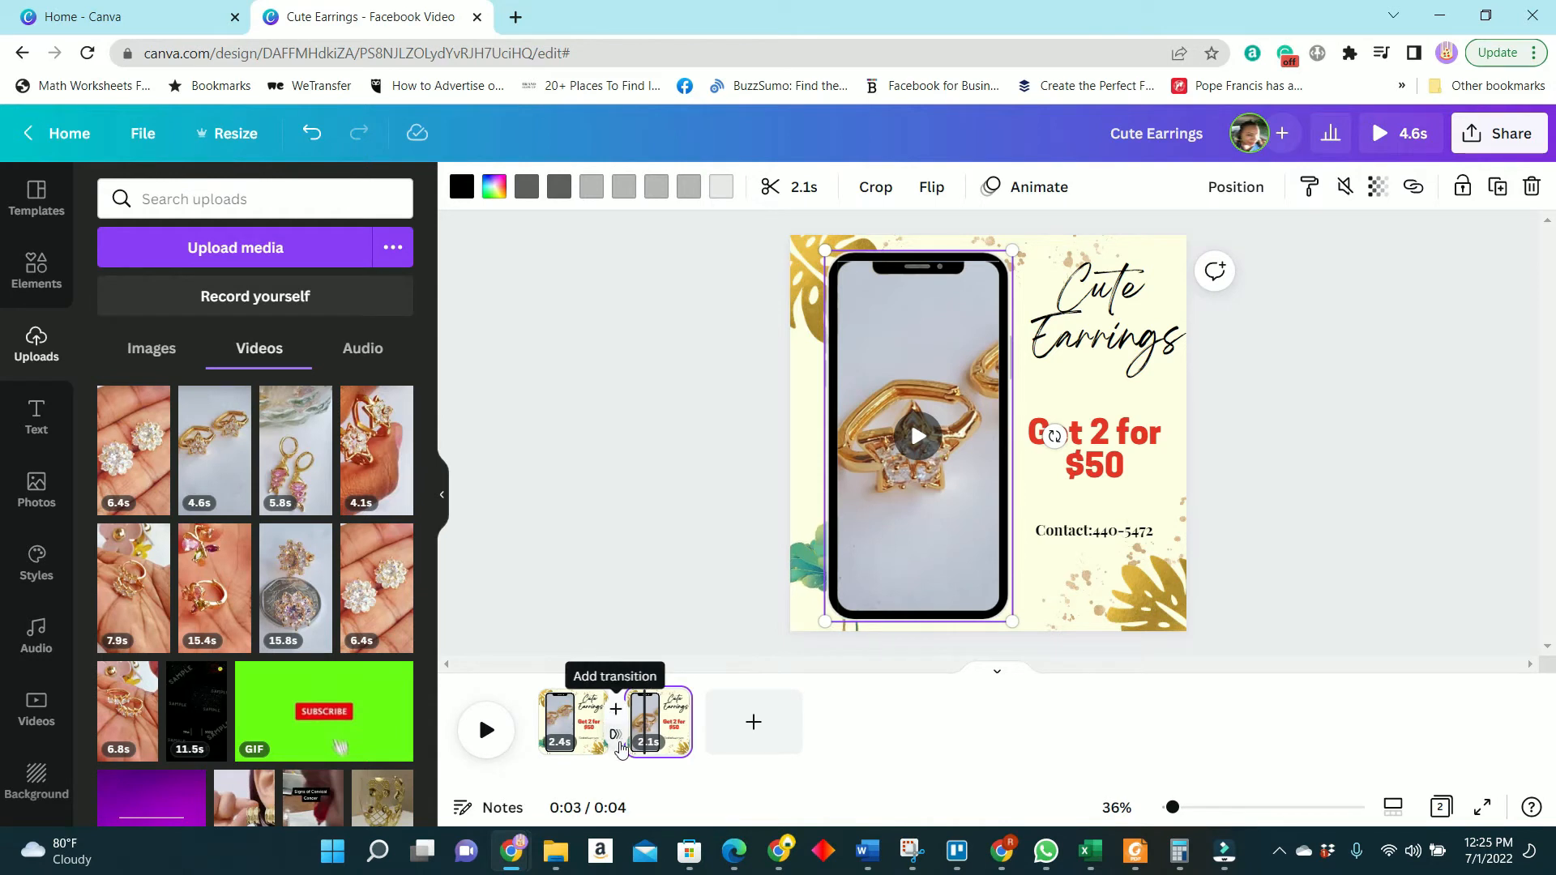
Add a Circle Wipe transition between pages 1 and 2, play the result and return to the start.
{"action": "left_click", "coordinate": [616, 740]}
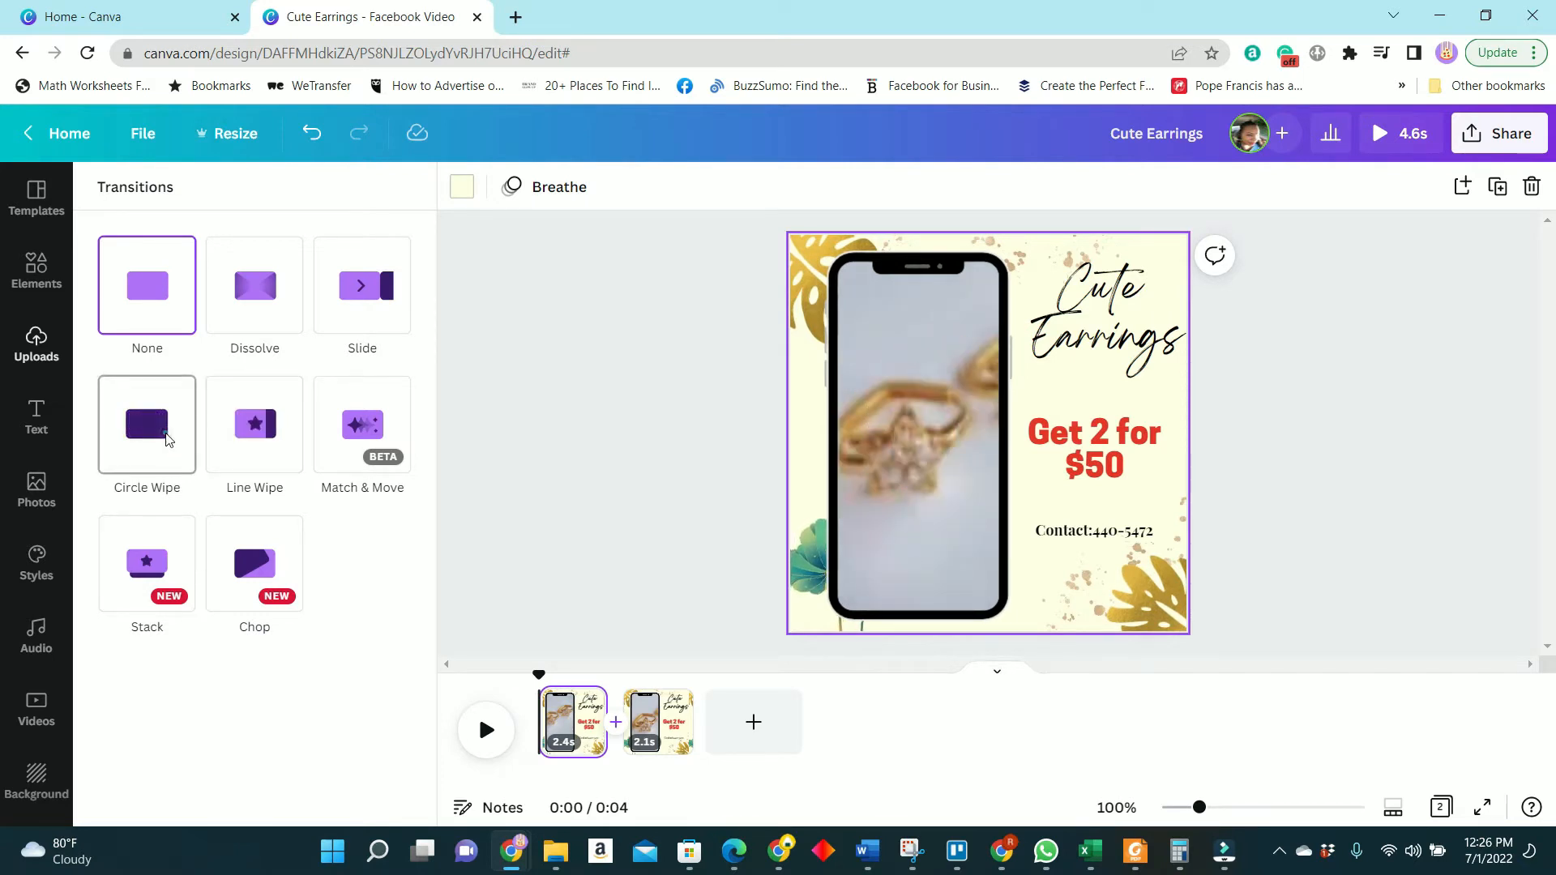
{"action": "left_click", "coordinate": [168, 439]}
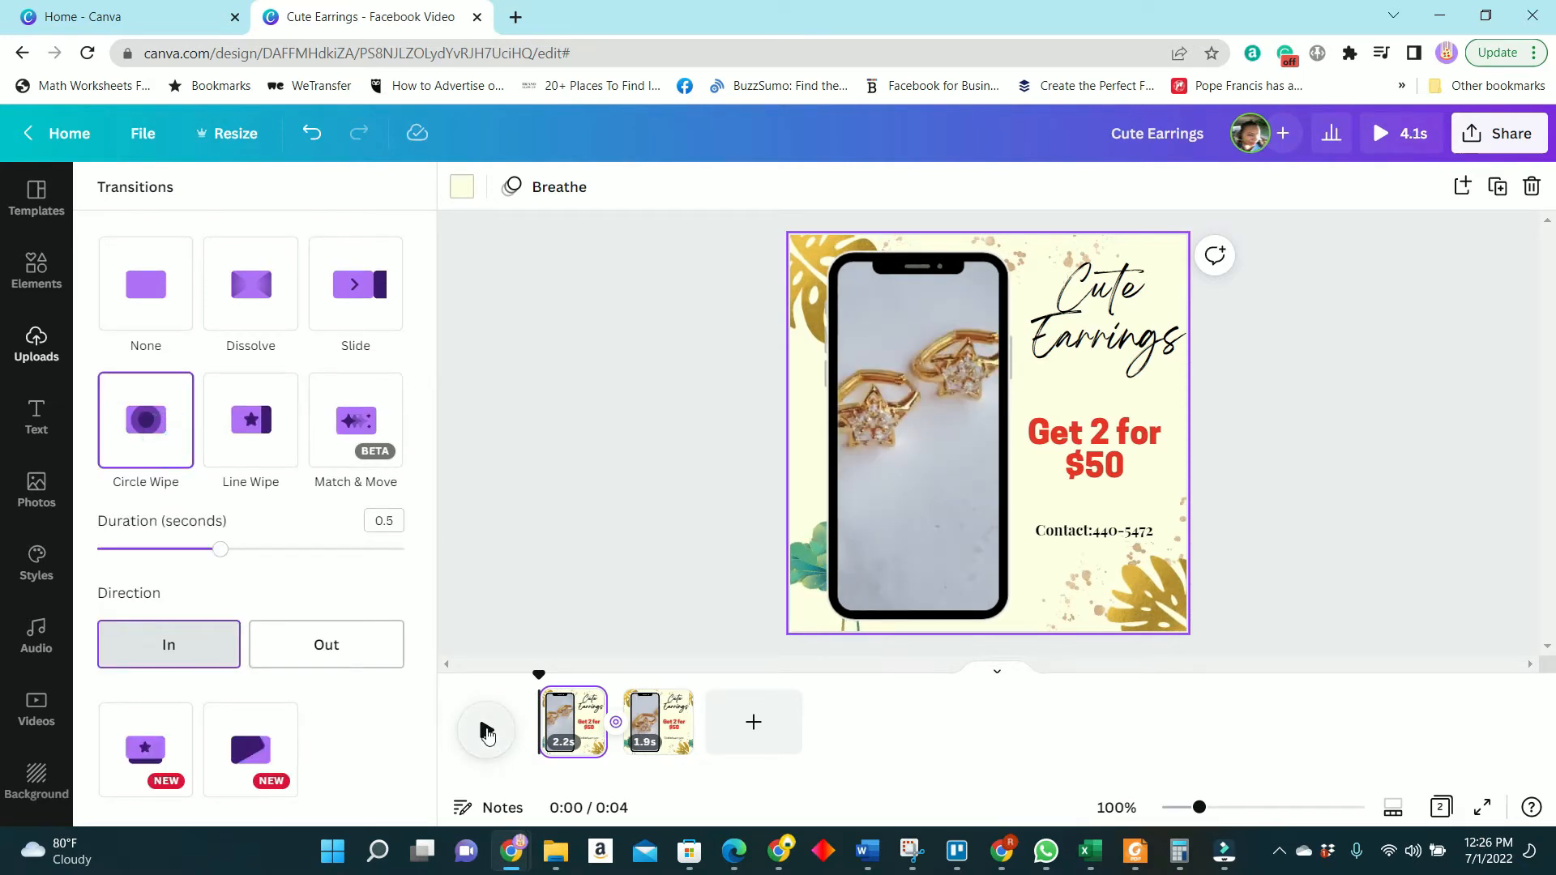
{"action": "left_click", "coordinate": [487, 732]}
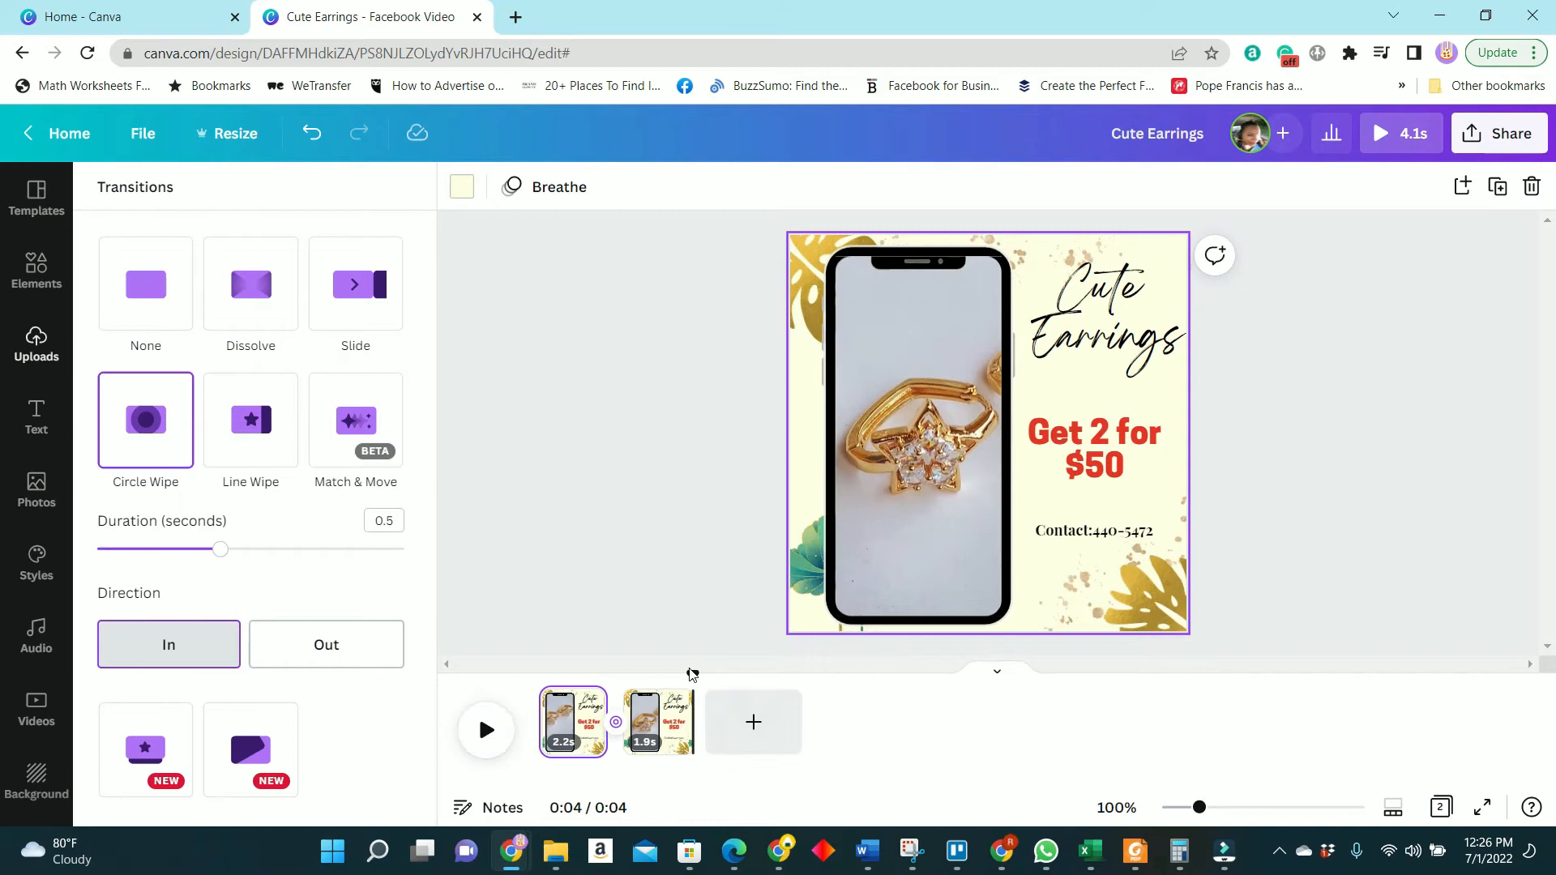
{"action": "left_click_drag", "start_coordinate": [698, 677], "coordinate": [517, 707]}
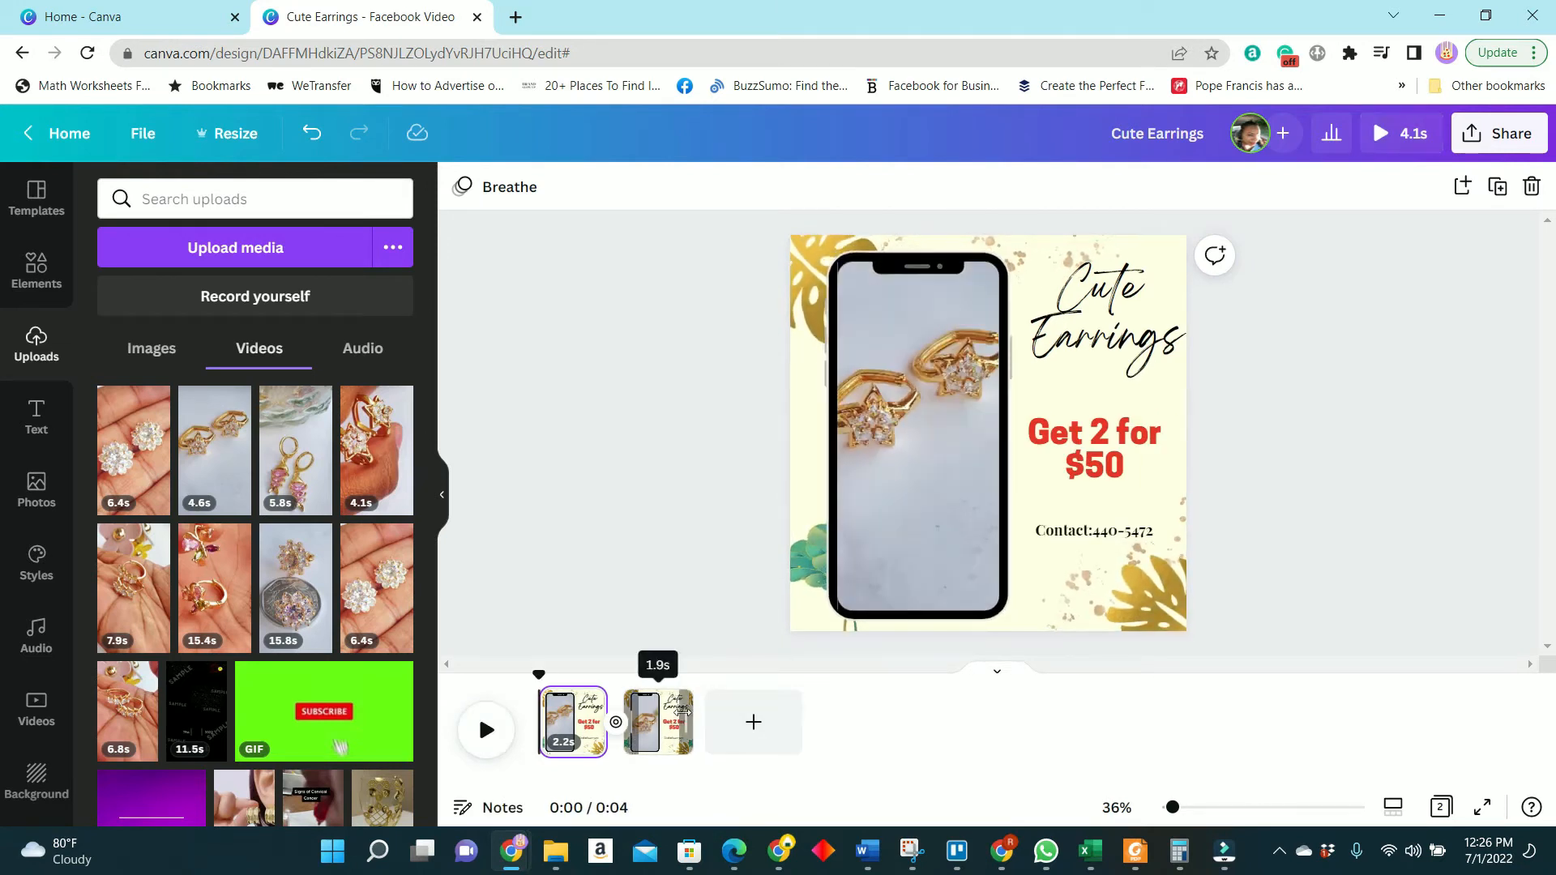
Duplicate page 2 and fill the copy's phone frame with the uploaded 6.4-second crystal flower earrings video.
{"action": "right_click", "coordinate": [679, 711]}
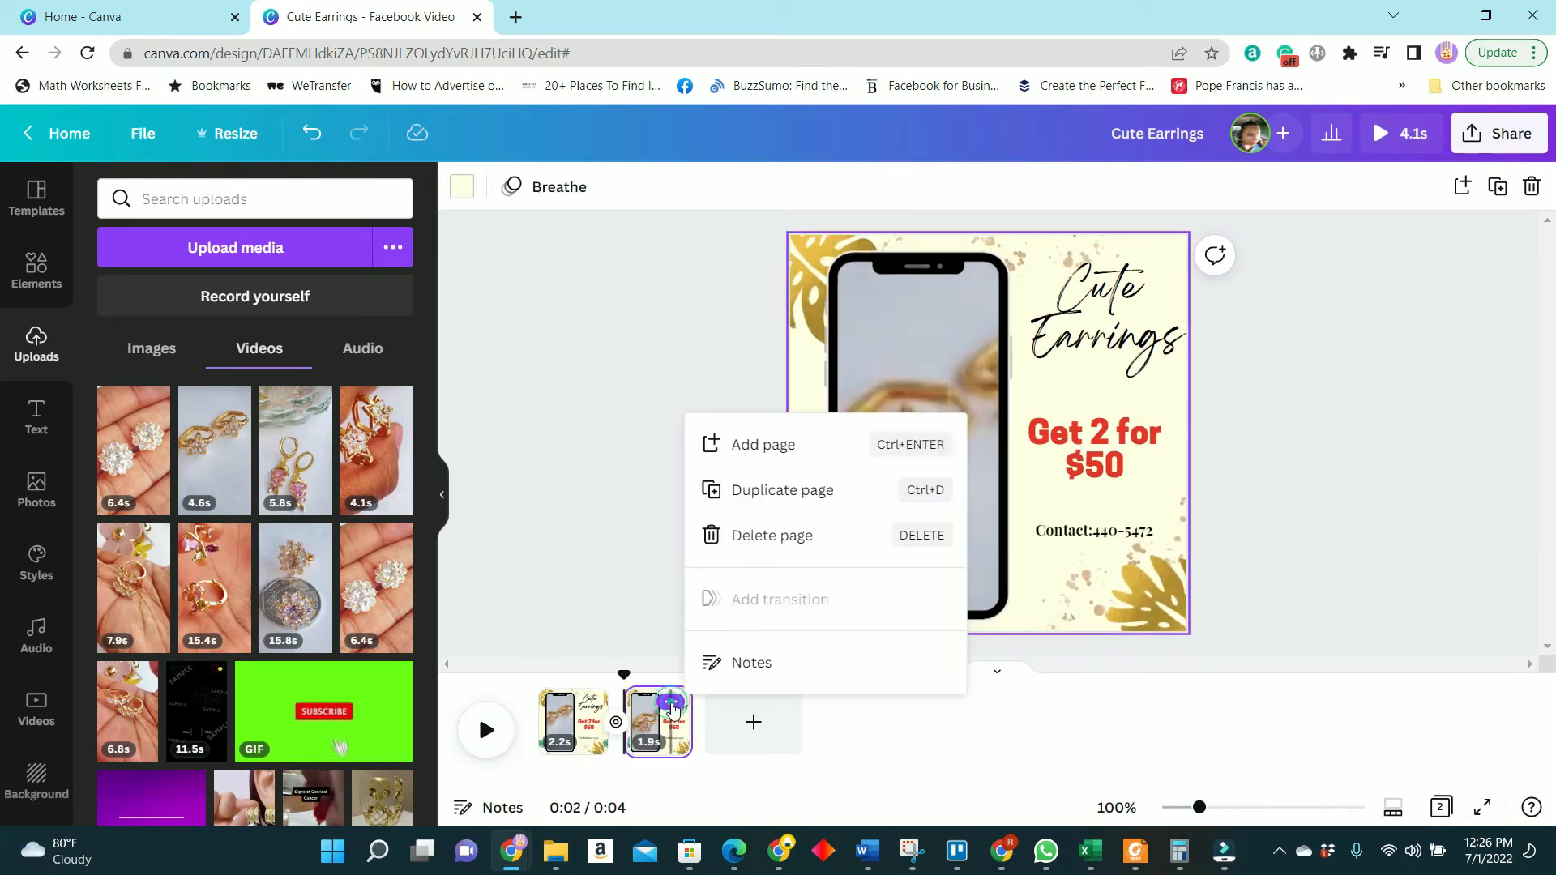
{"action": "left_click", "coordinate": [783, 492]}
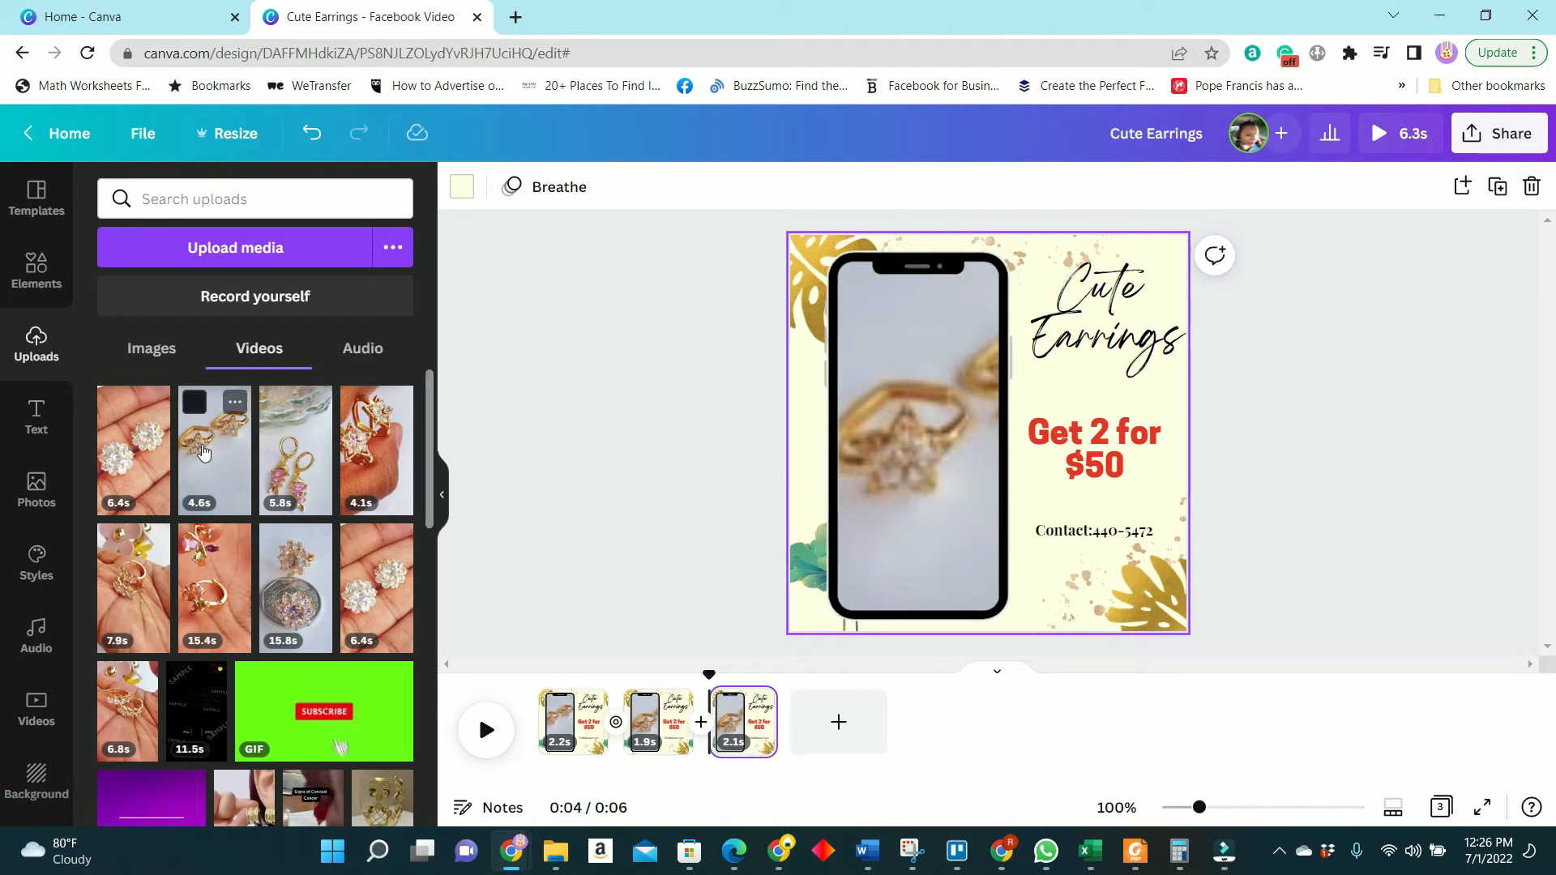
{"action": "left_click", "coordinate": [126, 484]}
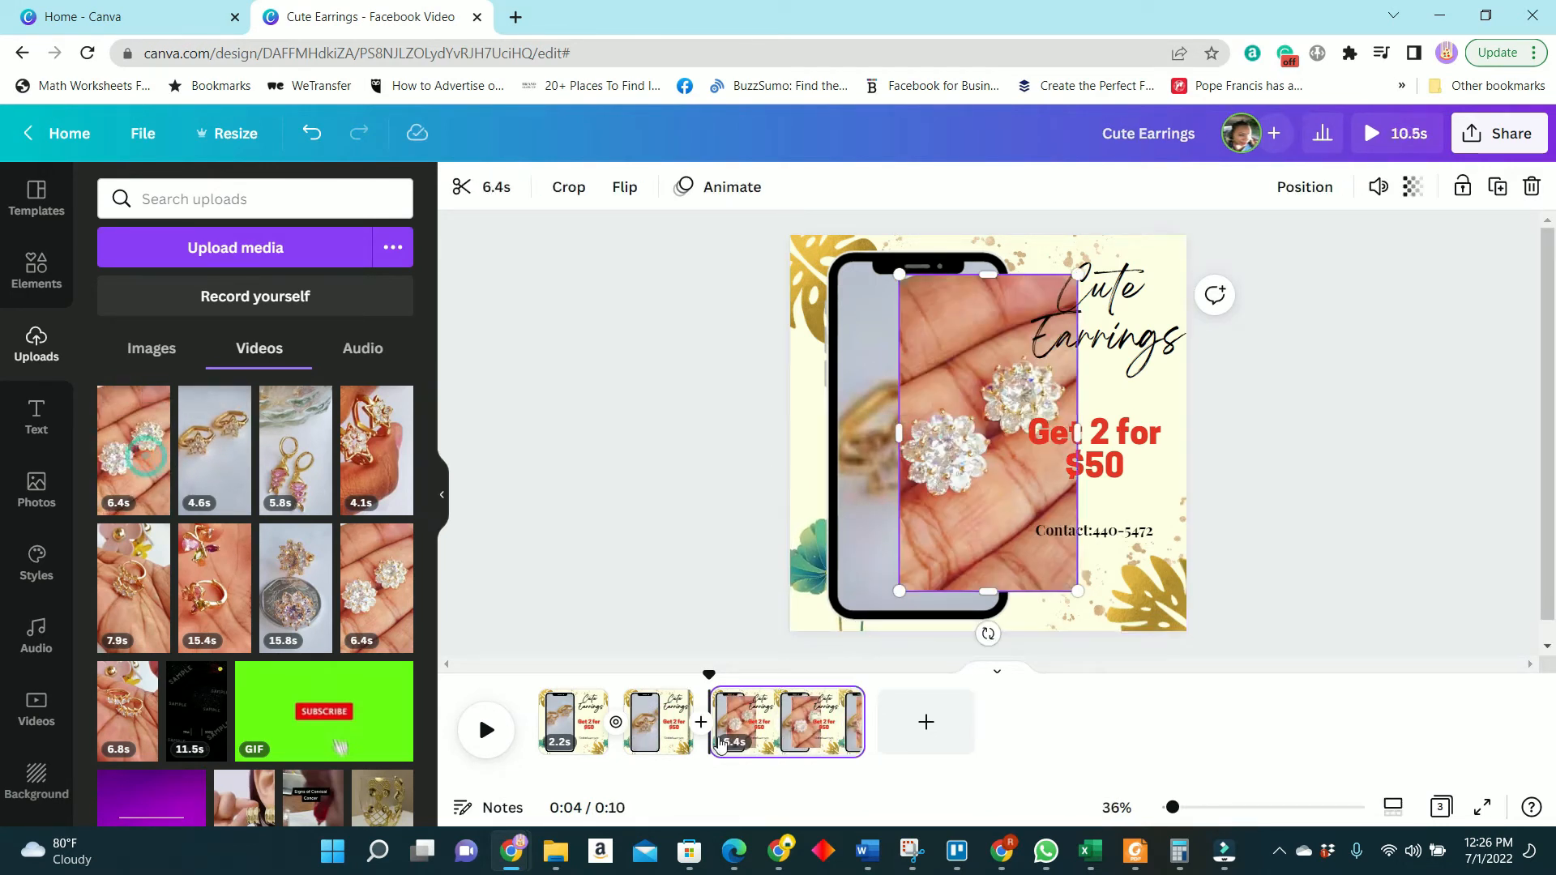
{"action": "left_click_drag", "start_coordinate": [989, 519], "coordinate": [944, 497]}
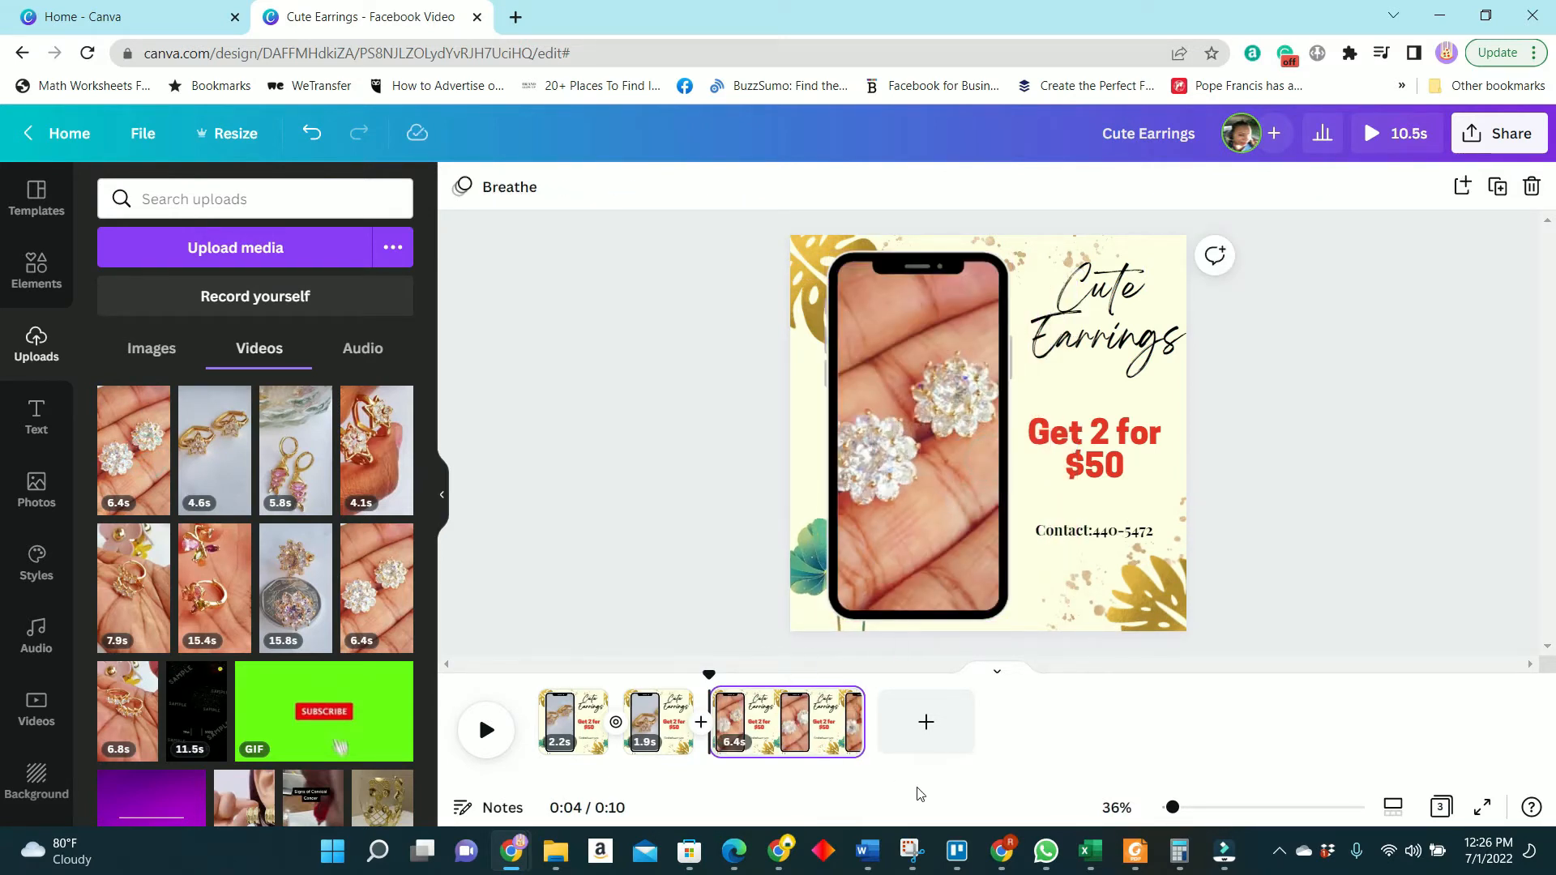
Preview the crystal flower earrings video on page 3 and mute its sound.
{"action": "mouse_move", "coordinate": [851, 705]}
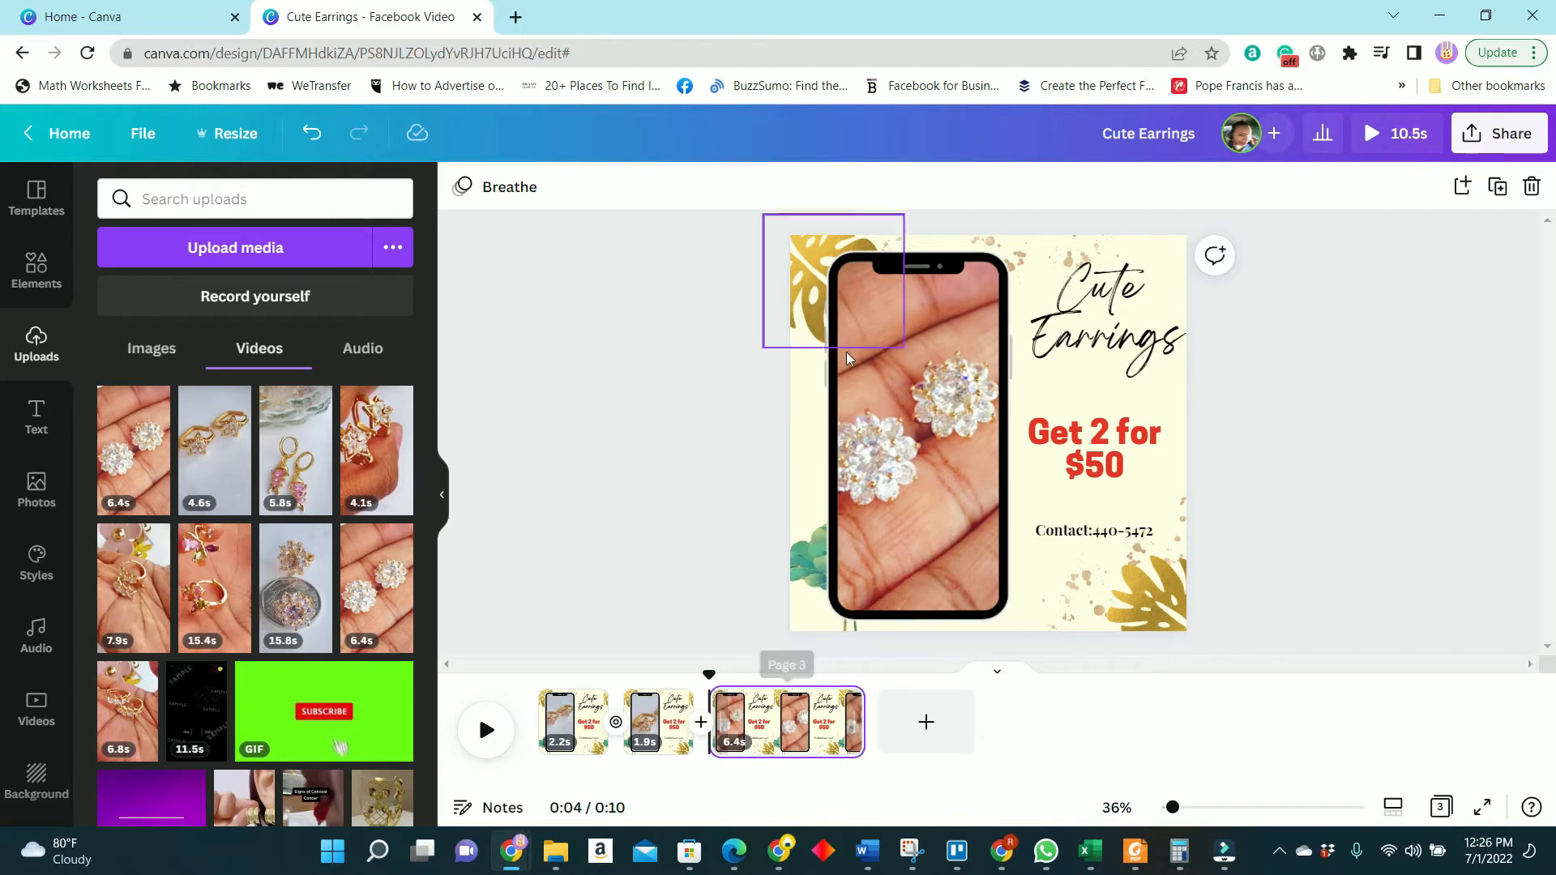
{"action": "left_click", "coordinate": [910, 436]}
{"action": "left_click", "coordinate": [912, 435]}
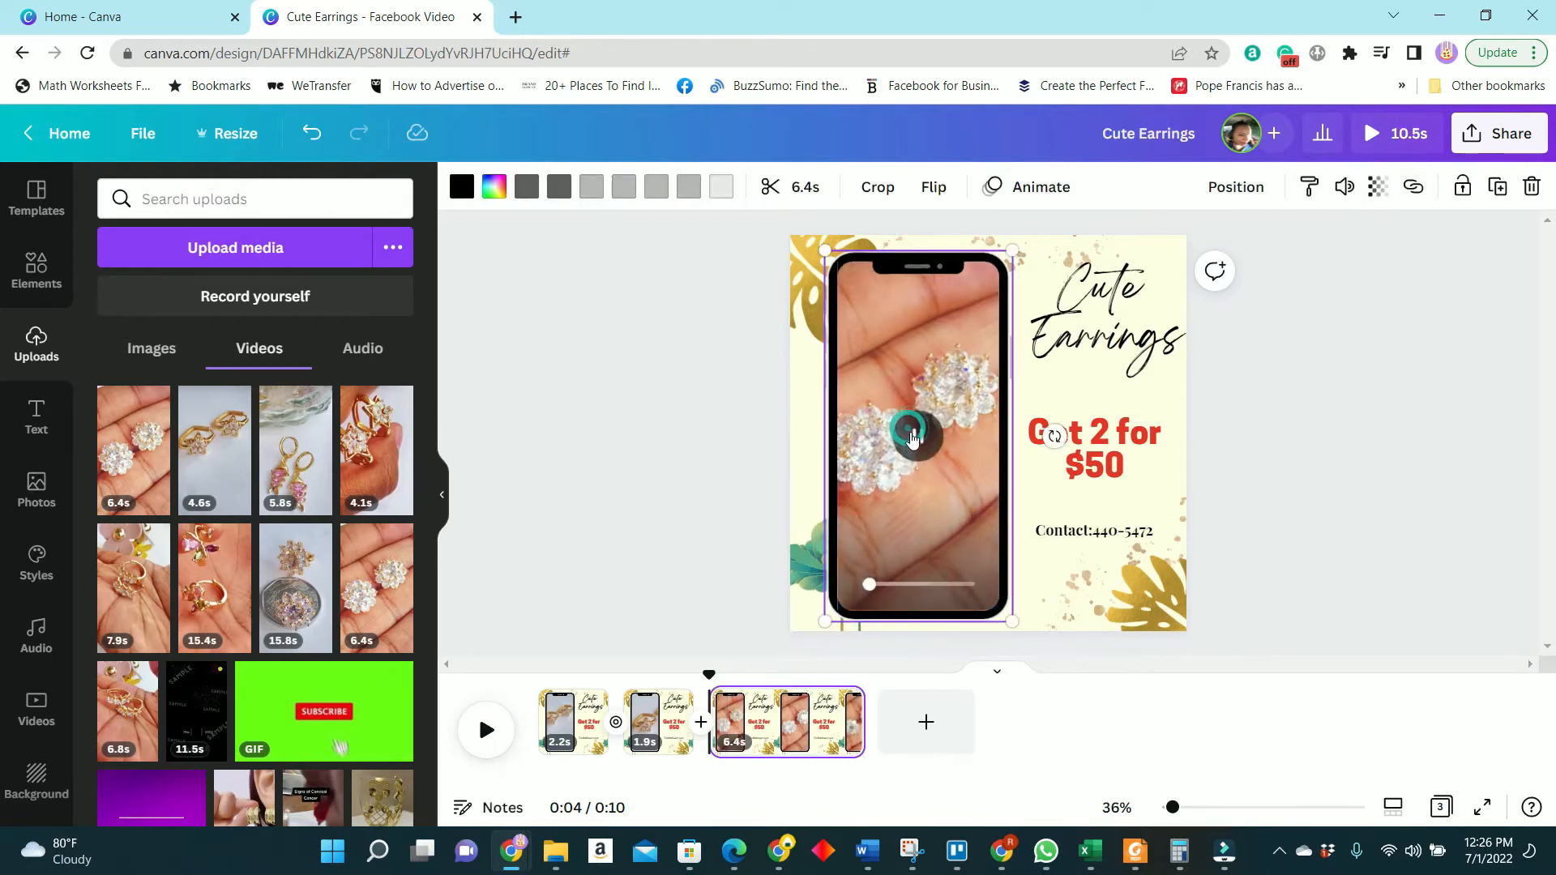
{"action": "left_click", "coordinate": [915, 440]}
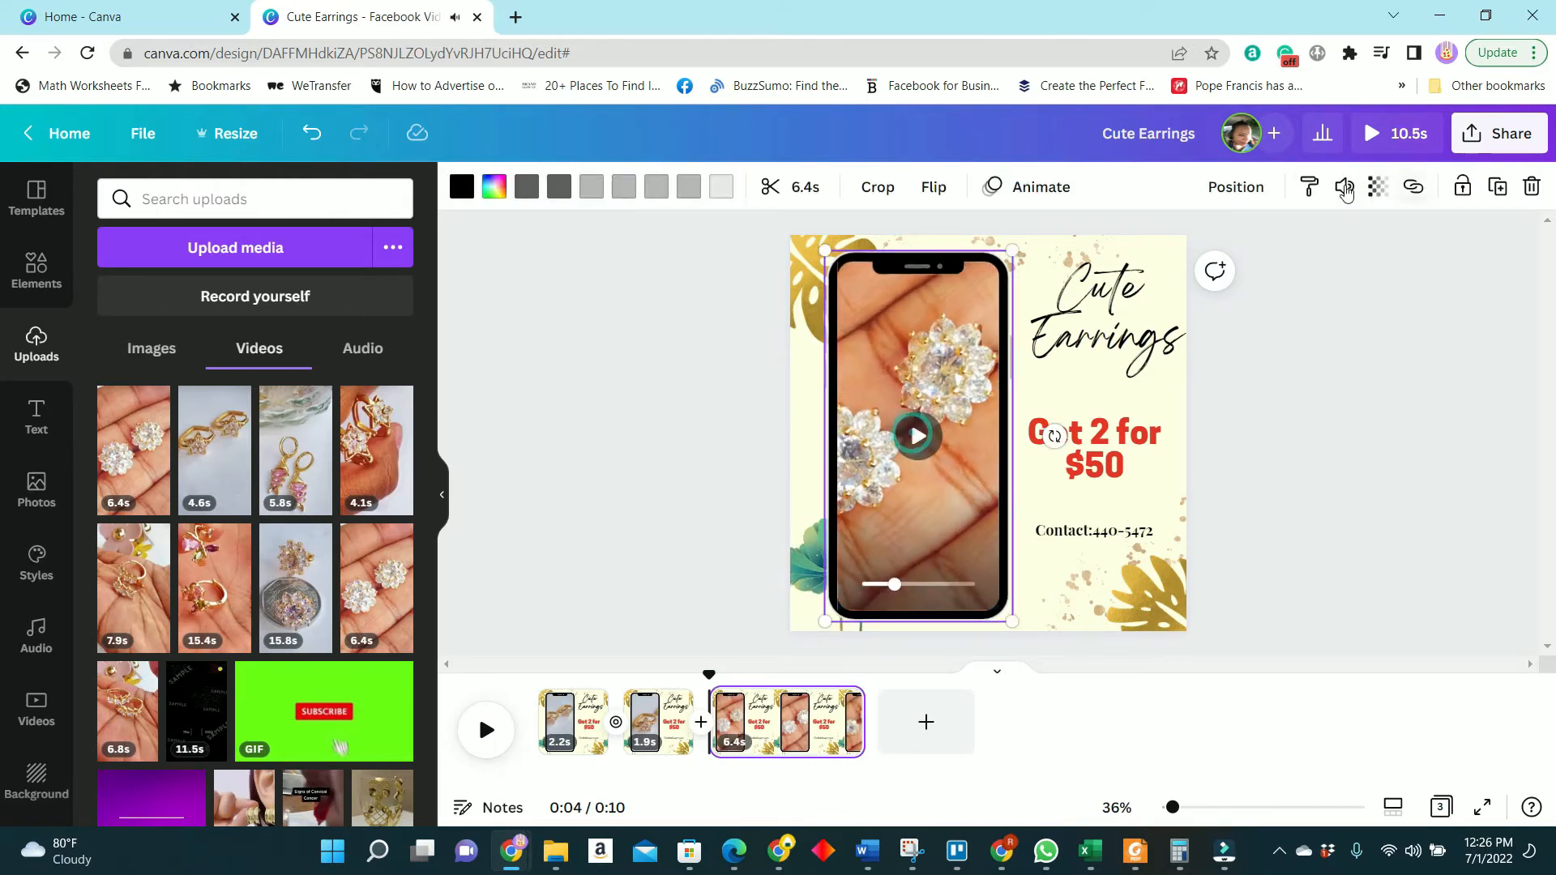
{"action": "left_click", "coordinate": [1345, 186]}
{"action": "left_click", "coordinate": [1030, 248]}
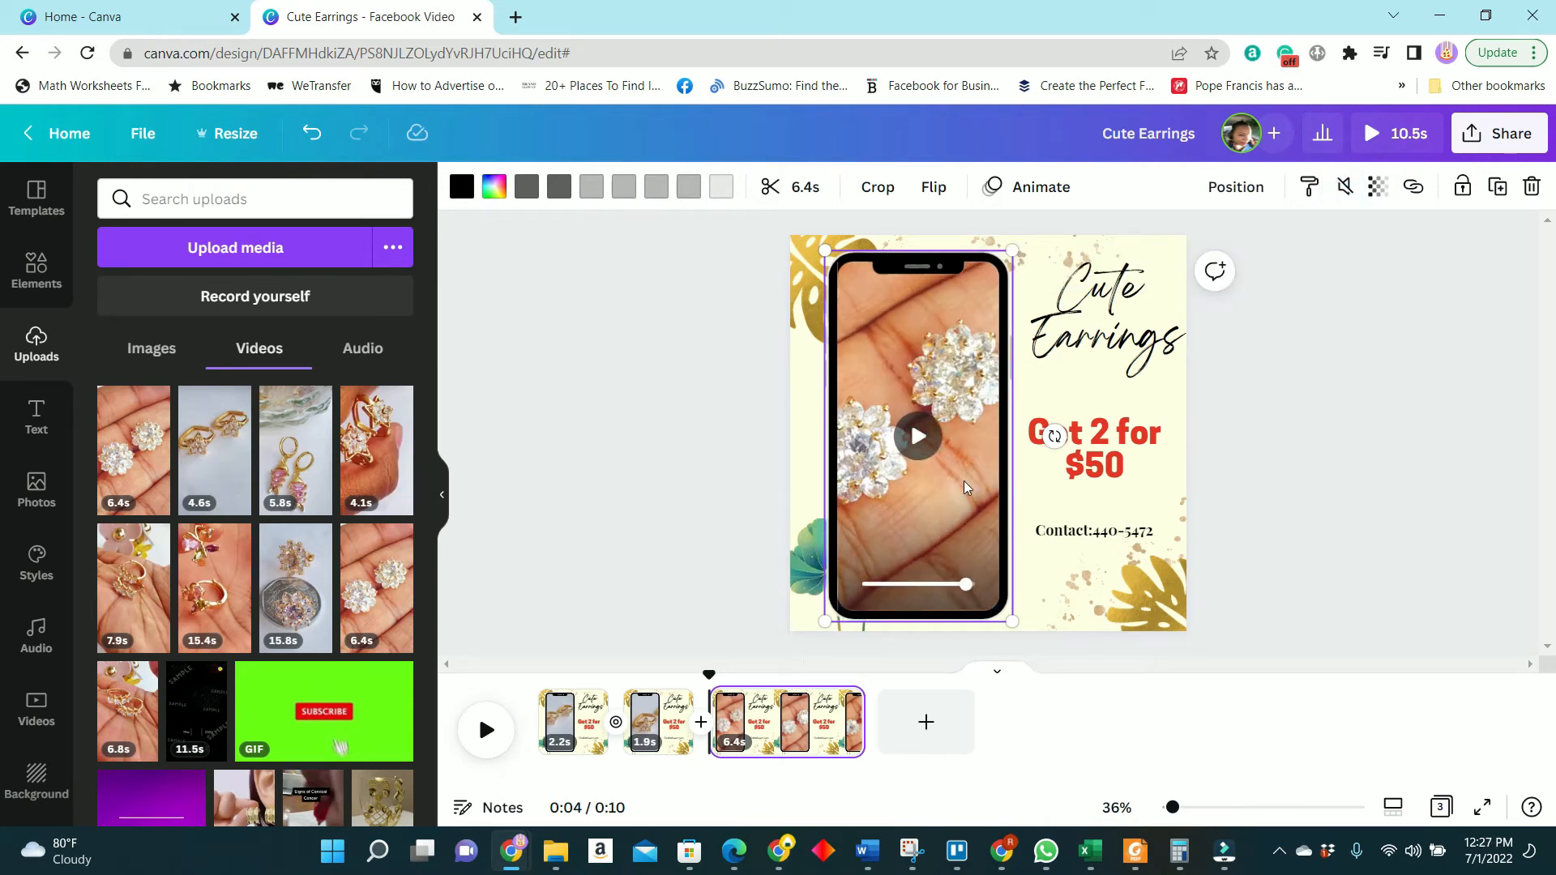
Duplicate page 3 and fill the copy's phone frame with the uploaded 15.4-second colored-stone butterfly earrings video.
{"action": "left_click_drag", "start_coordinate": [711, 678], "coordinate": [824, 680]}
{"action": "right_click", "coordinate": [856, 696]}
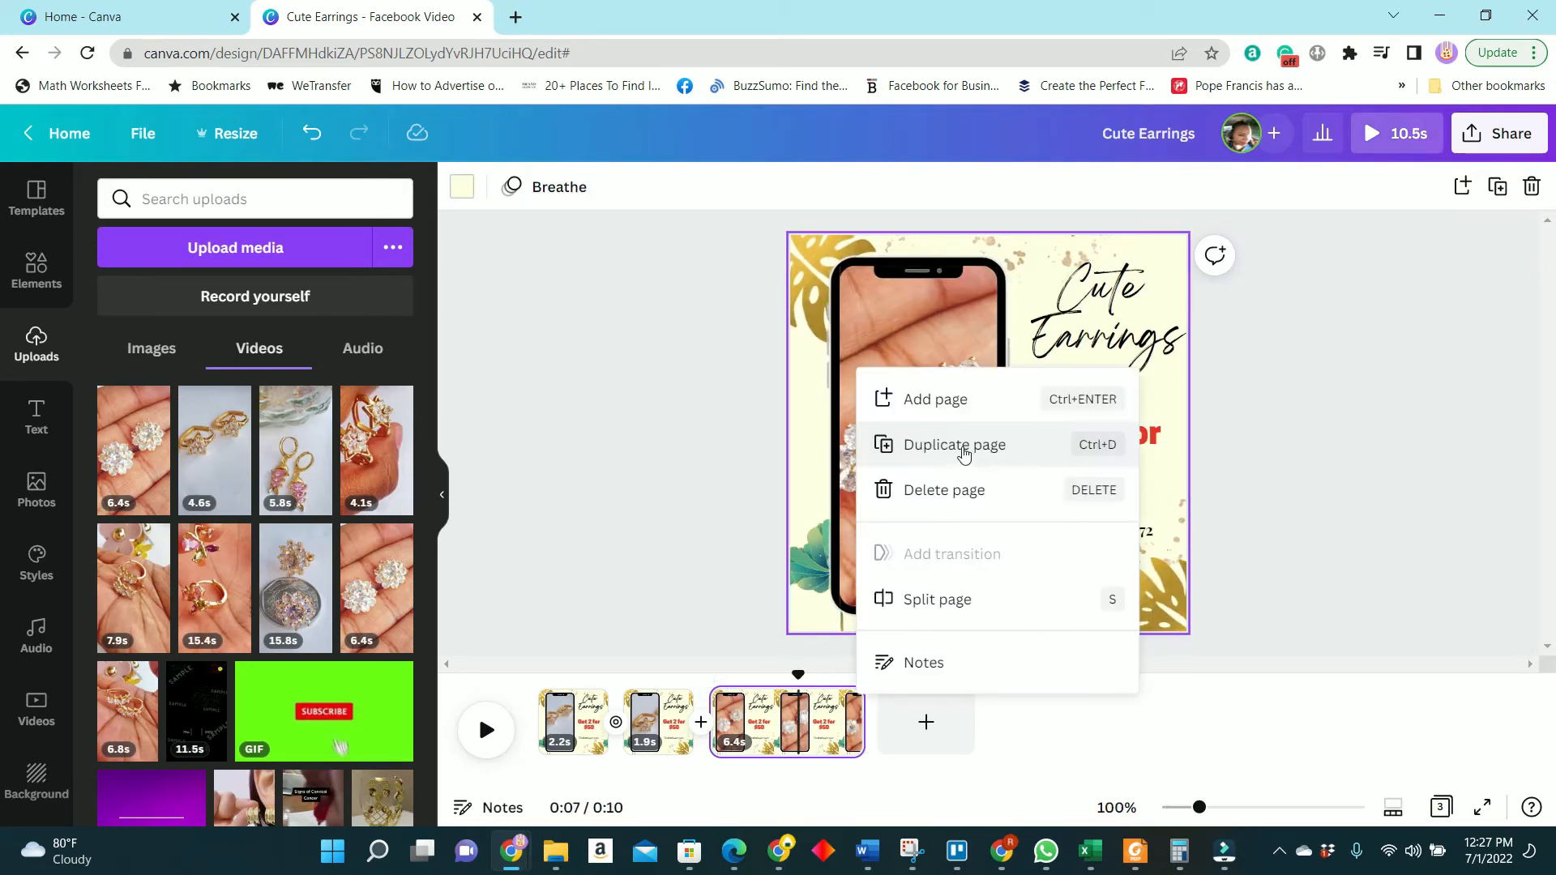
{"action": "left_click", "coordinate": [949, 453]}
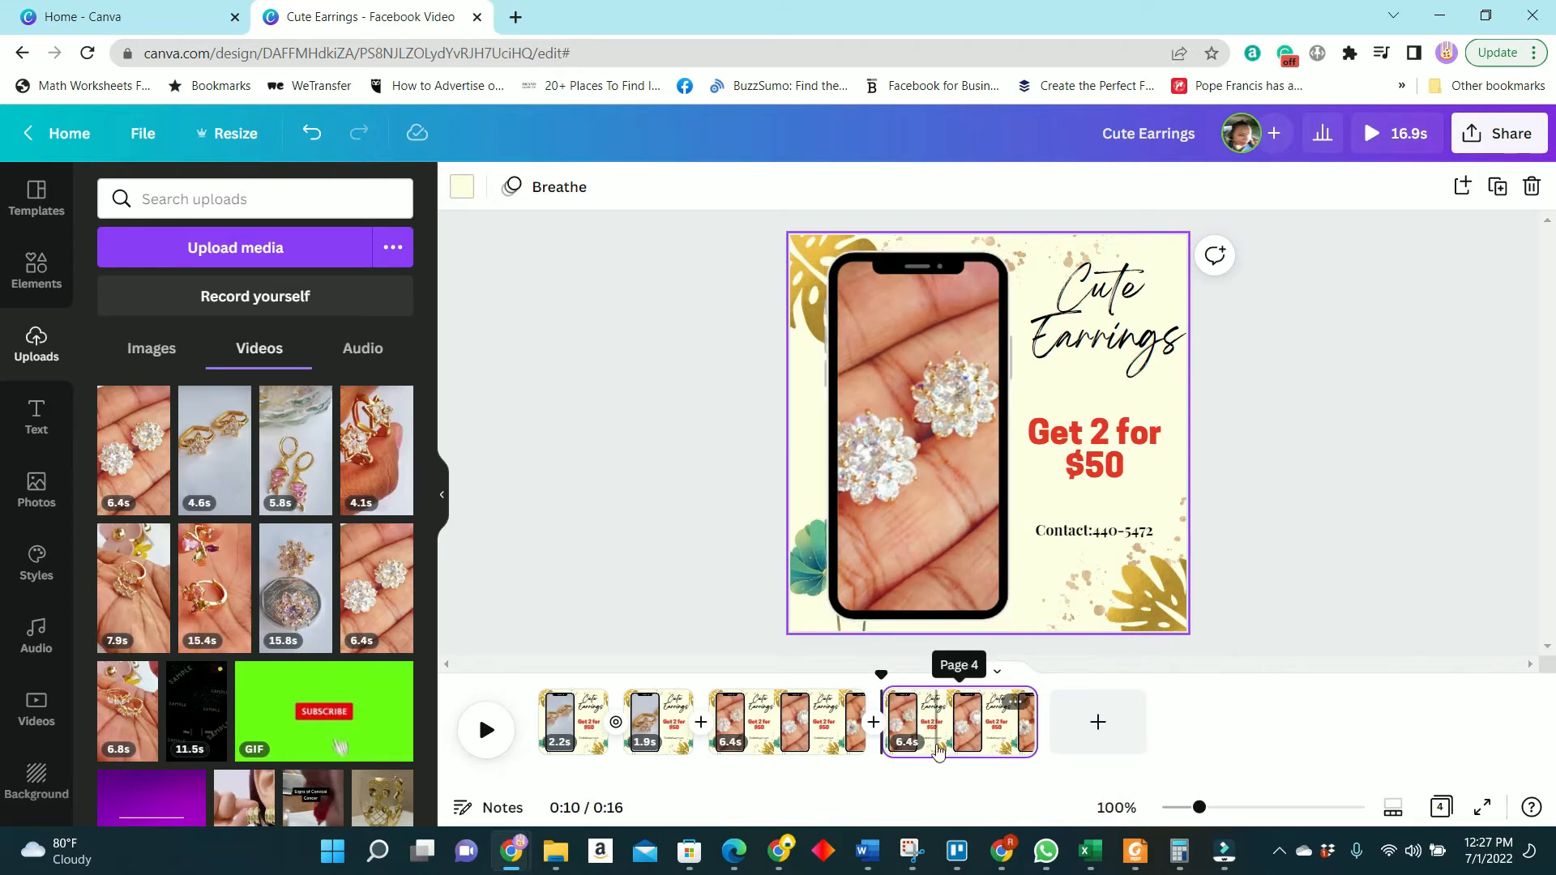
{"action": "left_click", "coordinate": [215, 579]}
{"action": "left_click_drag", "start_coordinate": [999, 483], "coordinate": [973, 487]}
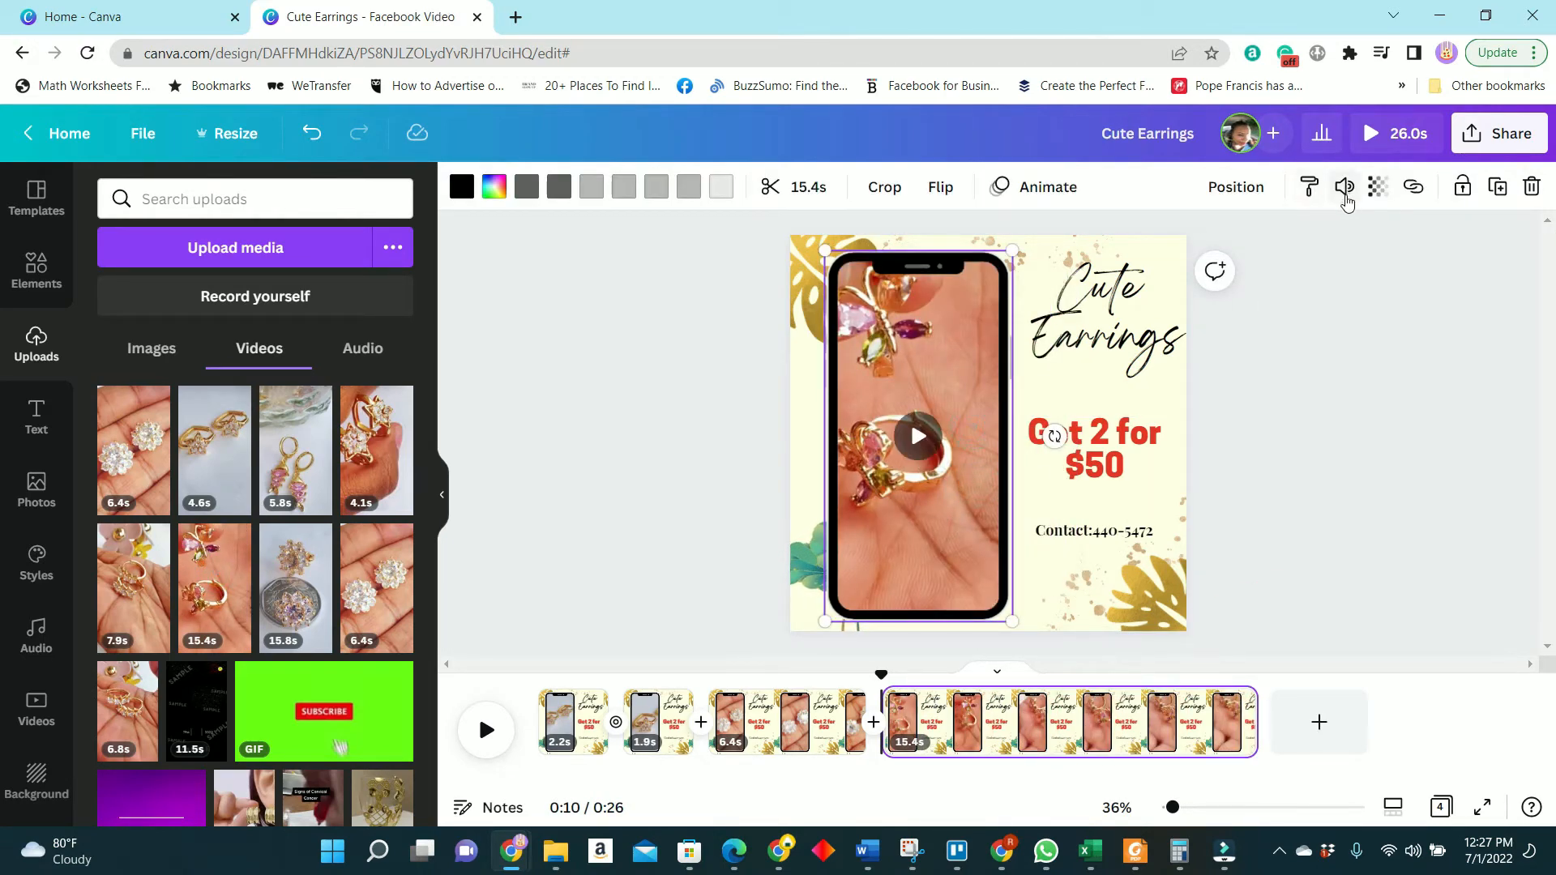
Mute the butterfly earrings video on page 4.
{"action": "left_click", "coordinate": [1378, 190]}
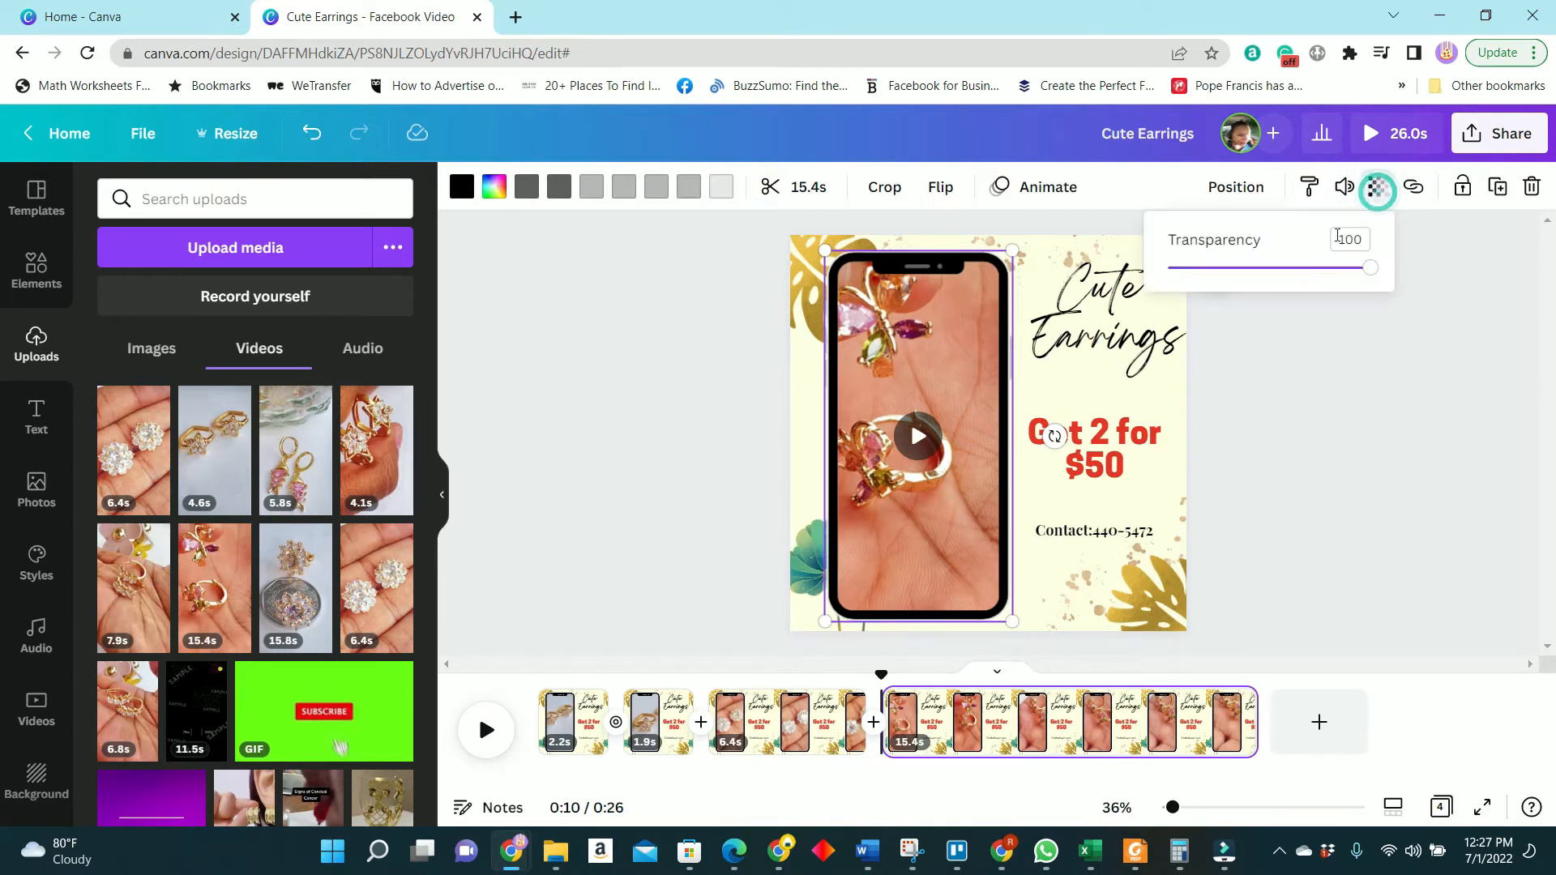
{"action": "left_click", "coordinate": [1345, 188]}
{"action": "left_click", "coordinate": [1029, 247]}
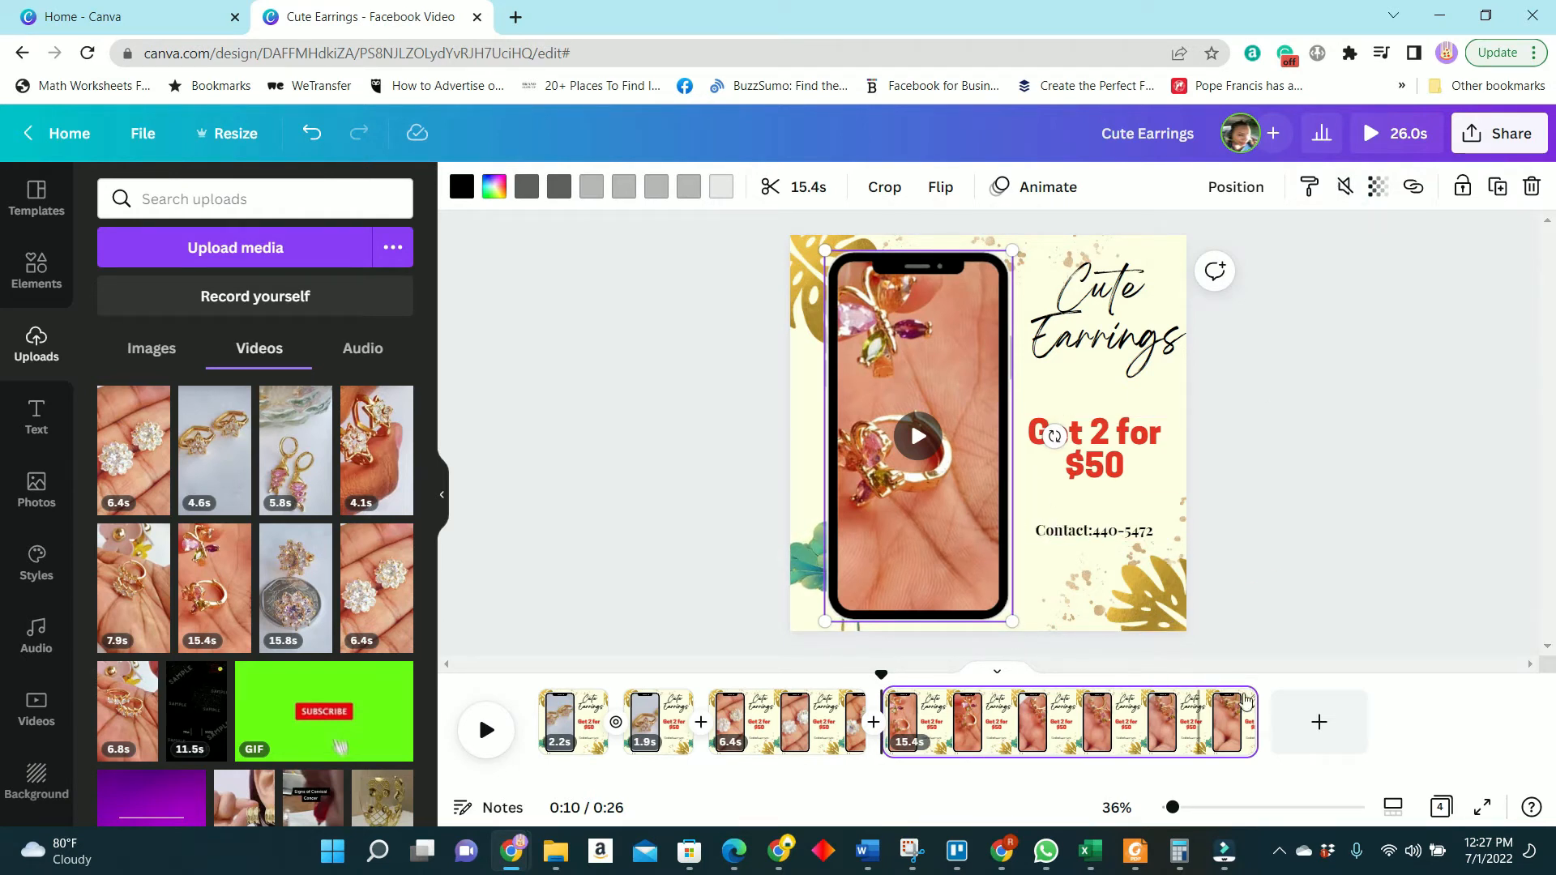
Split page 4 at about 0:19 on the timeline and fill page 5's phone frame with the uploaded 15.8-second flower earrings video.
{"action": "mouse_move", "coordinate": [1238, 706]}
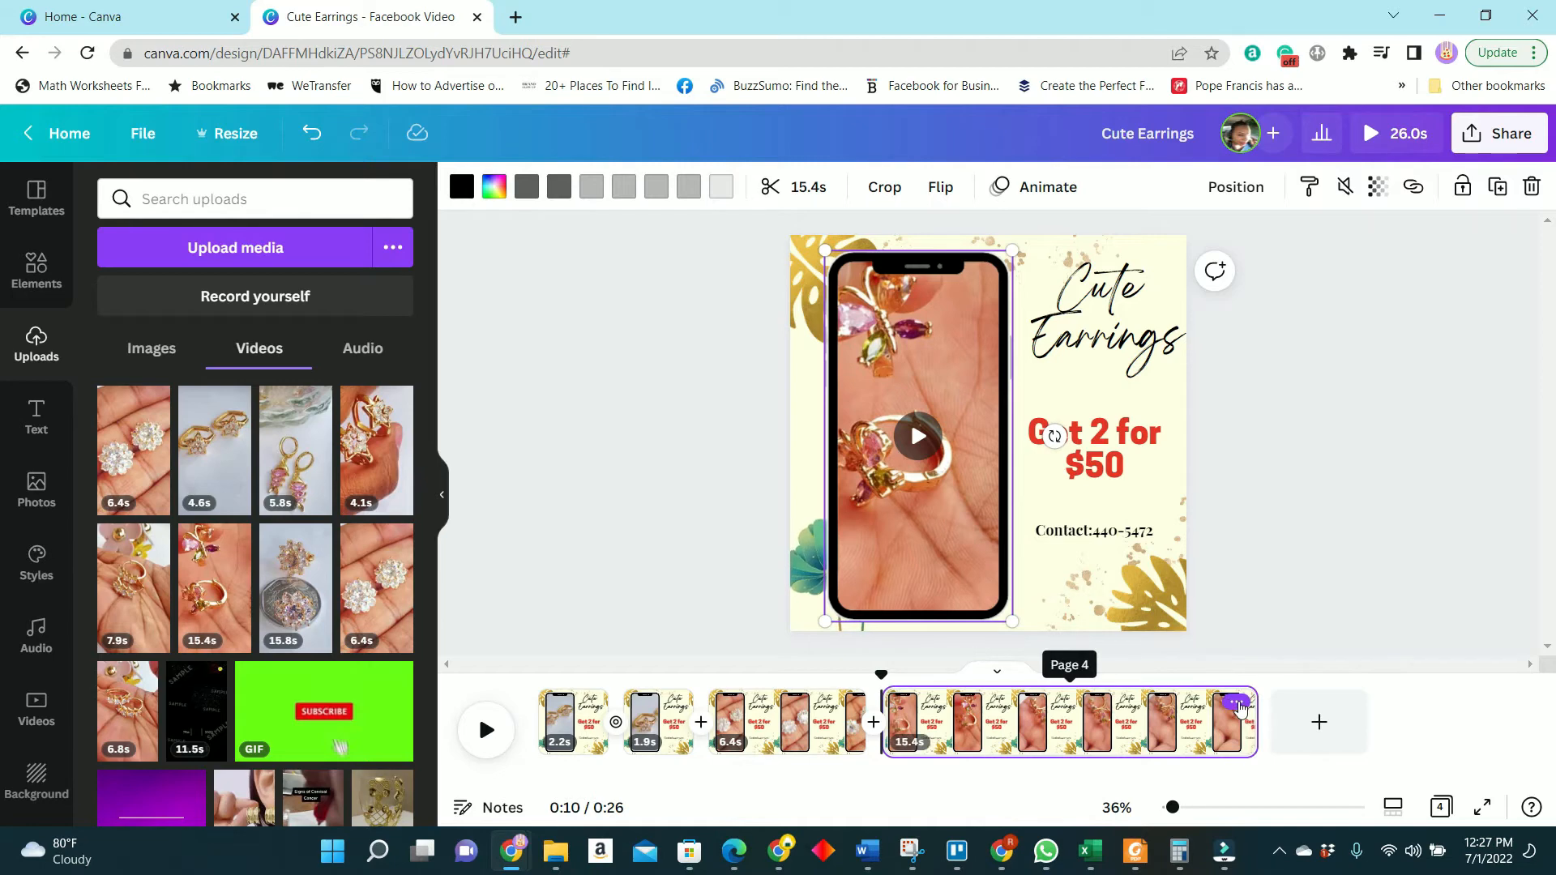
{"action": "left_click_drag", "start_coordinate": [882, 674], "coordinate": [1088, 675]}
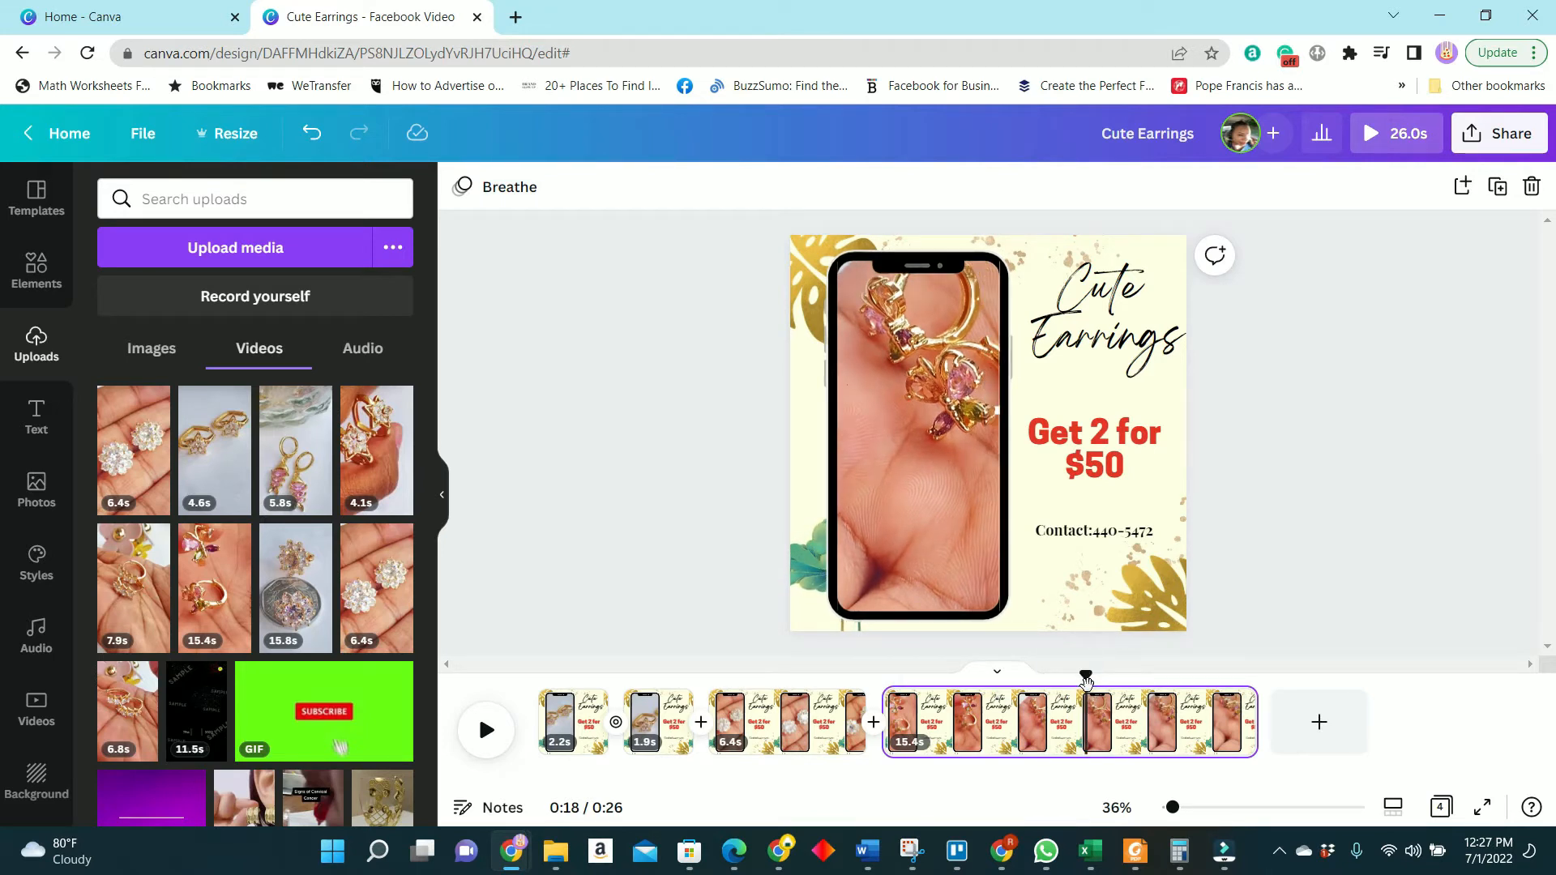
{"action": "right_click", "coordinate": [1087, 684]}
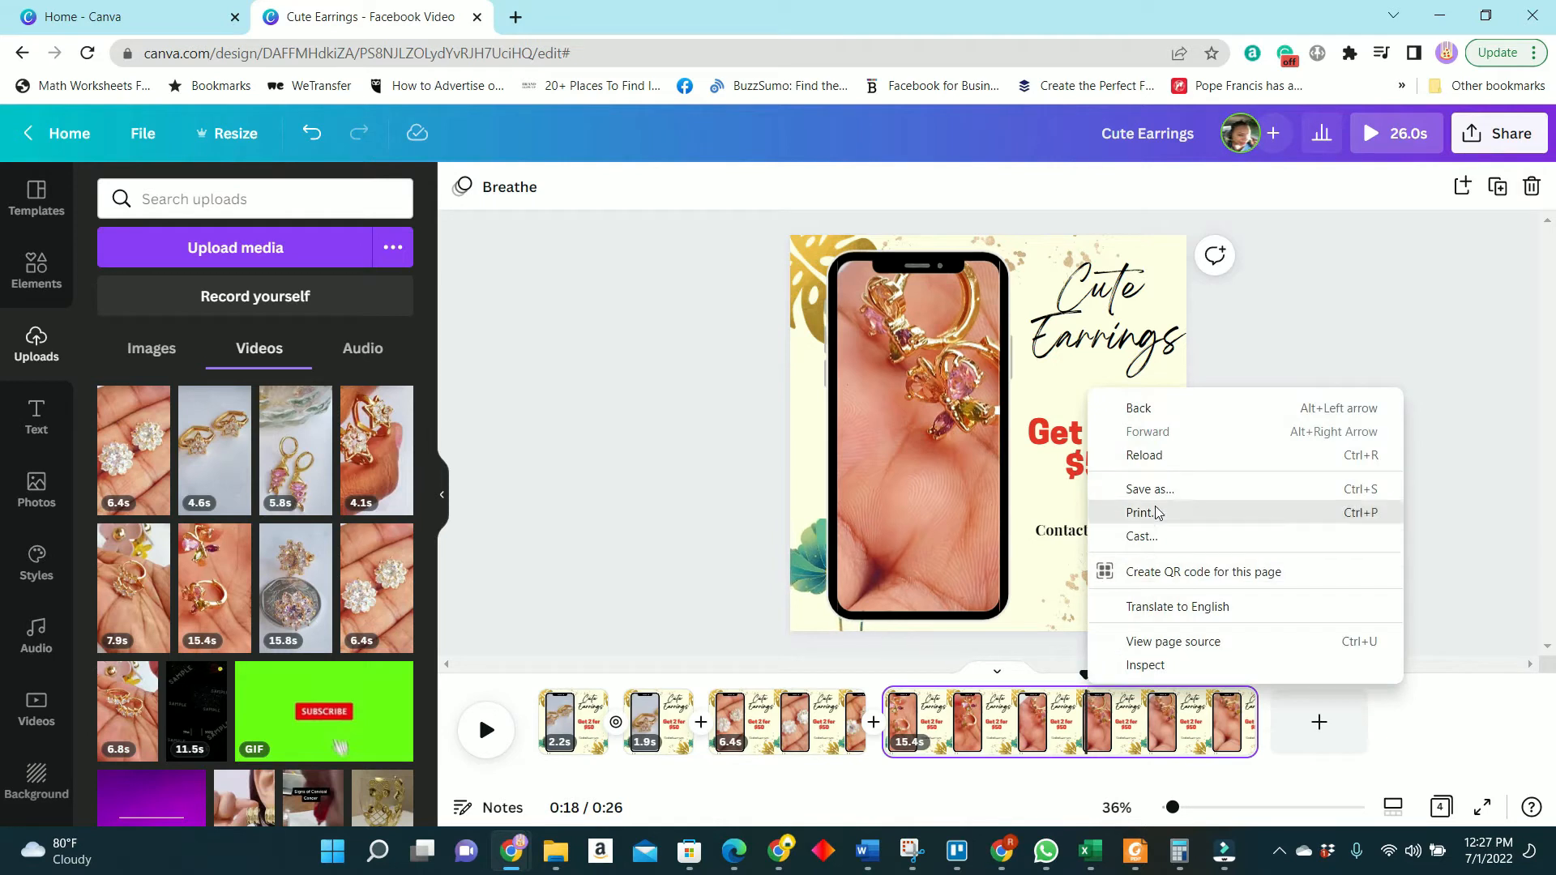
{"action": "right_click", "coordinate": [1085, 677]}
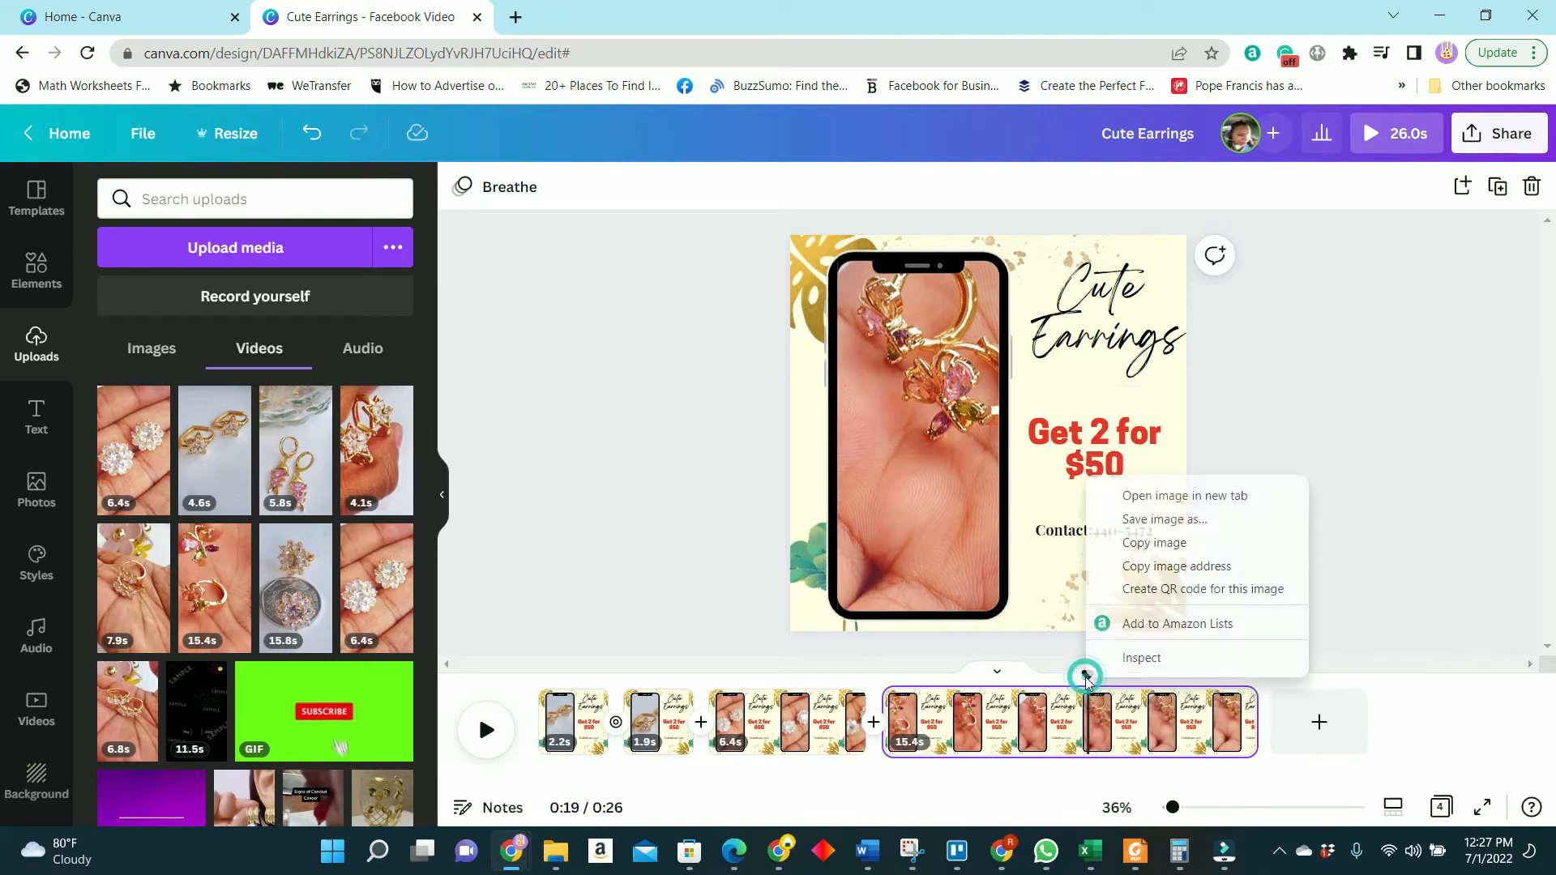
{"action": "right_click", "coordinate": [1086, 677]}
{"action": "left_click", "coordinate": [1094, 707]}
{"action": "right_click", "coordinate": [1094, 710]}
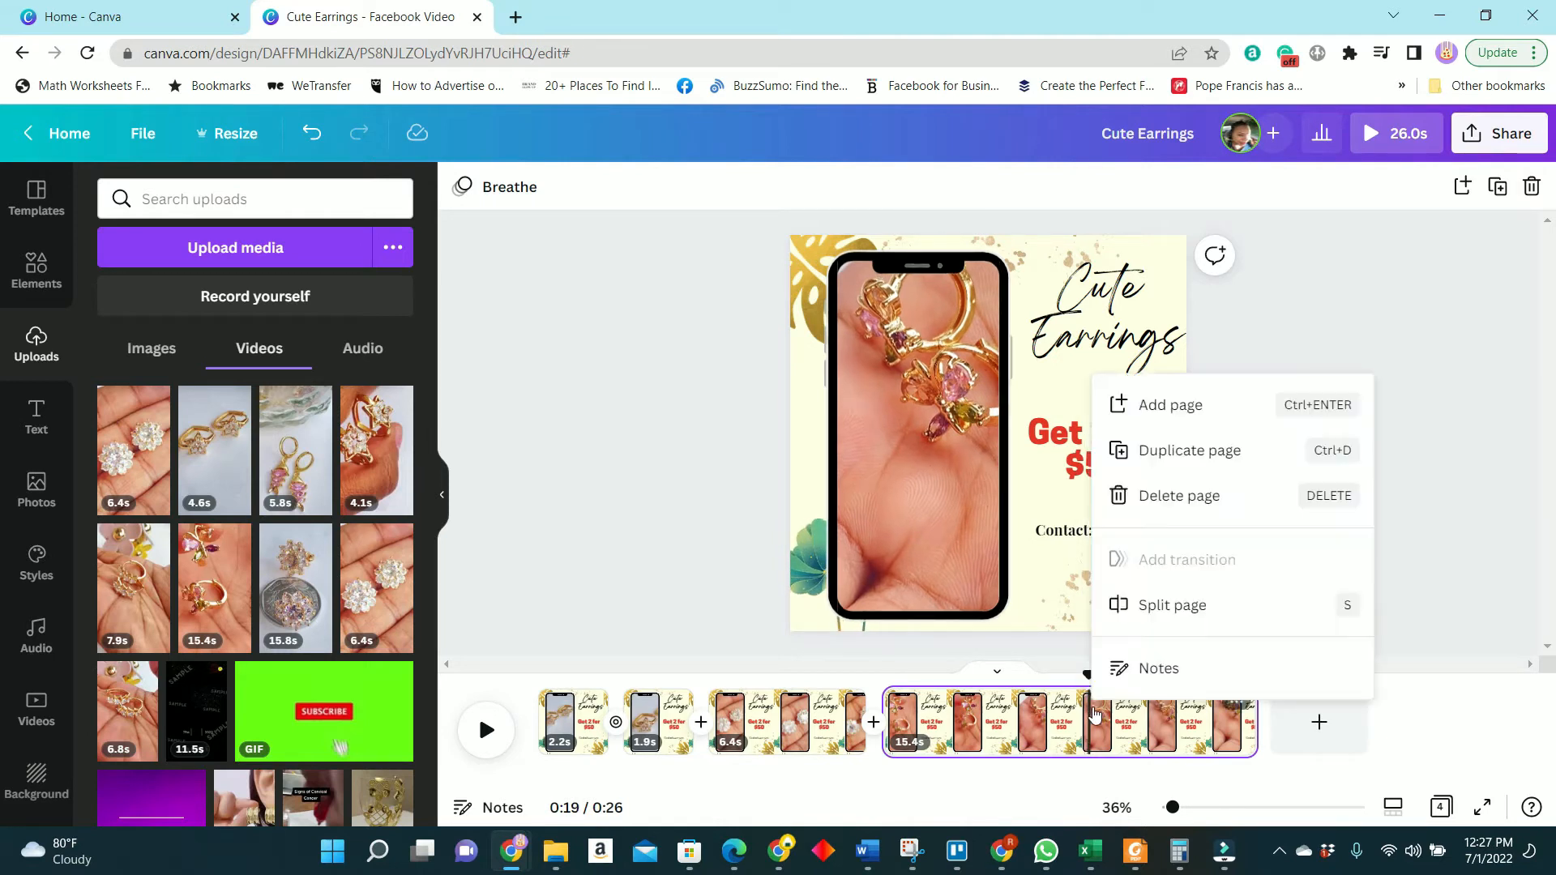
{"action": "left_click", "coordinate": [1145, 607]}
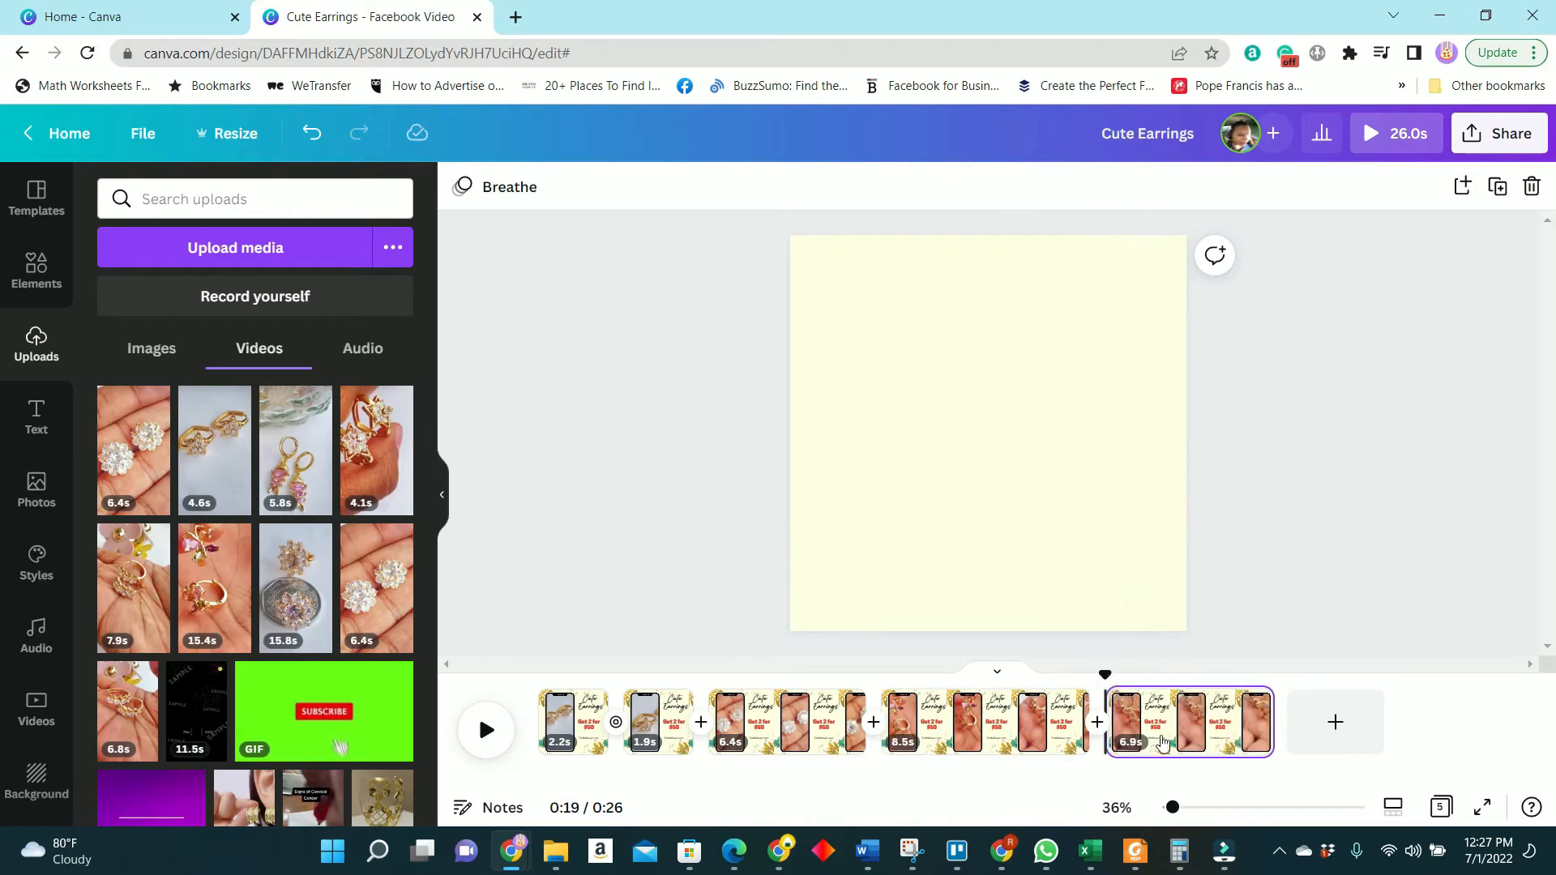
{"action": "left_click", "coordinate": [1188, 724]}
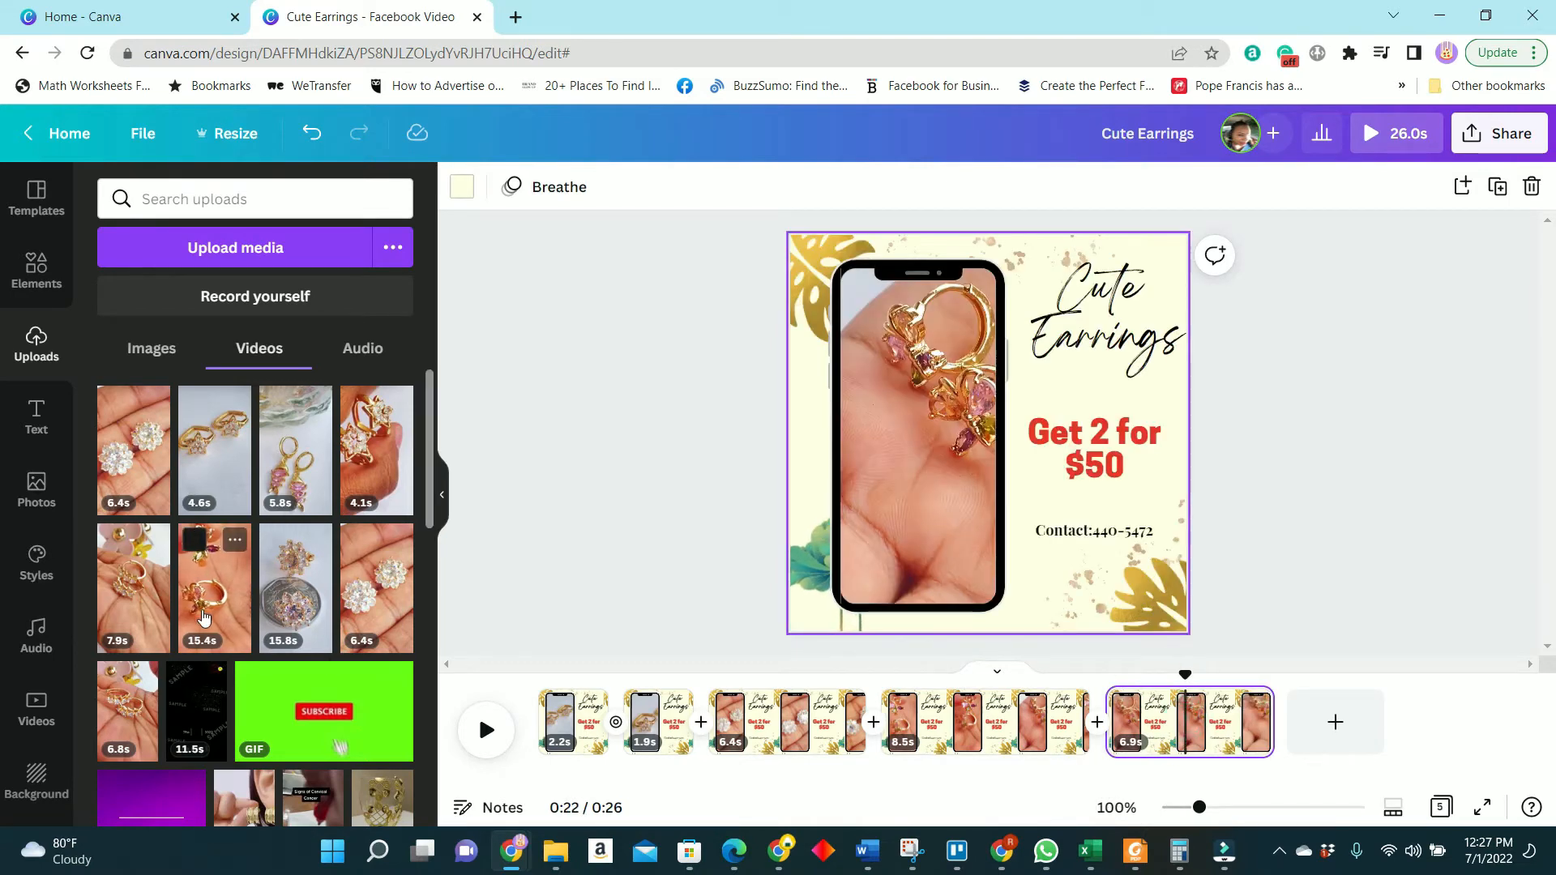
{"action": "left_click_drag", "start_coordinate": [295, 587], "coordinate": [912, 519]}
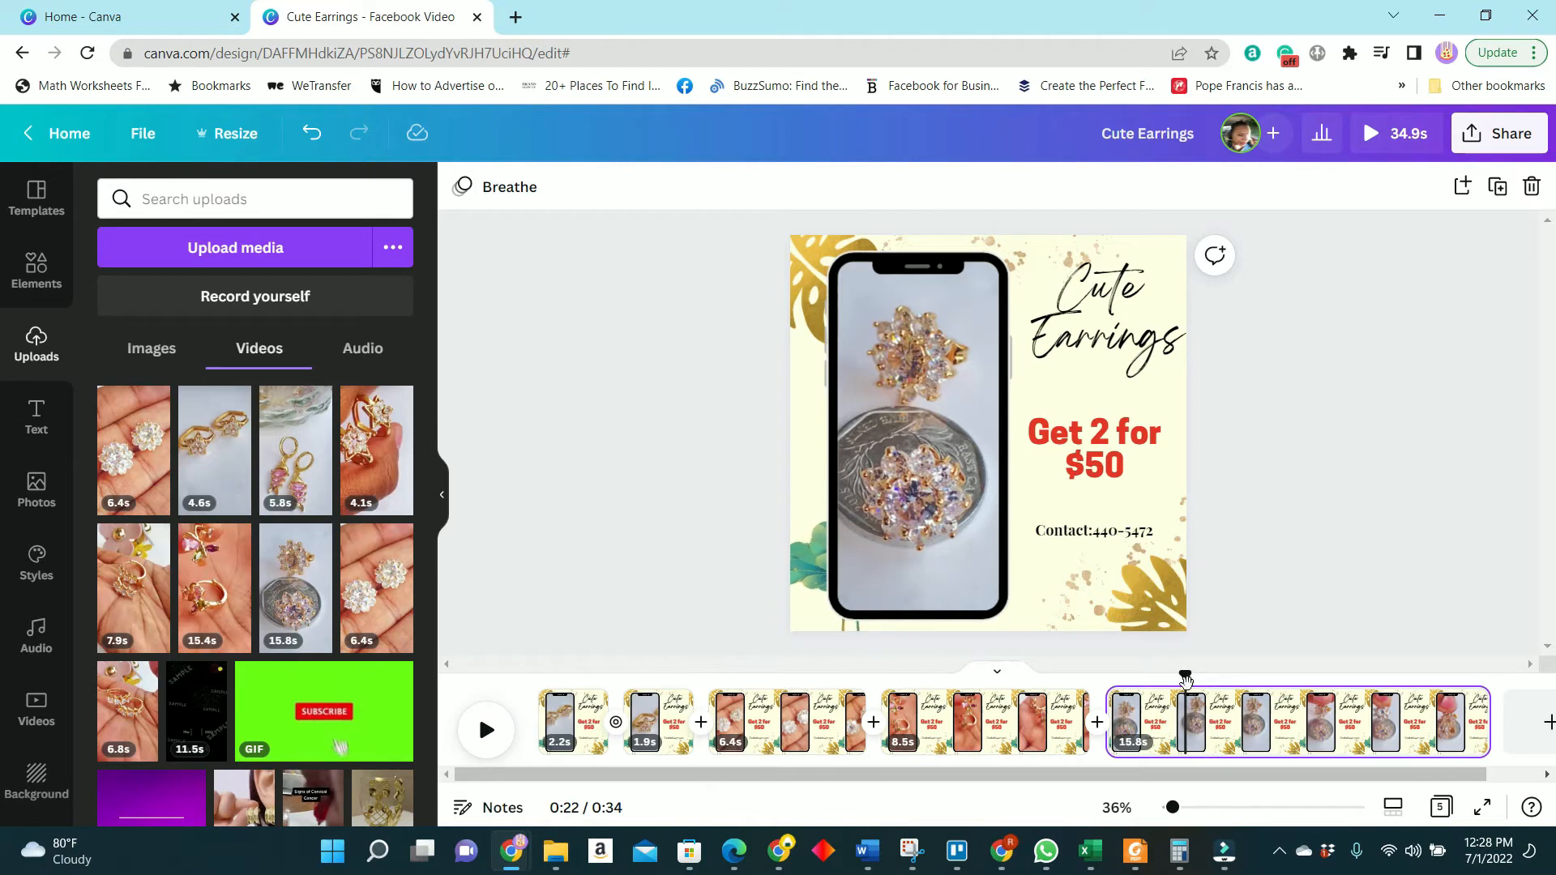
Browse the audio library and its Happy tracks for background music.
{"action": "left_click", "coordinate": [35, 645]}
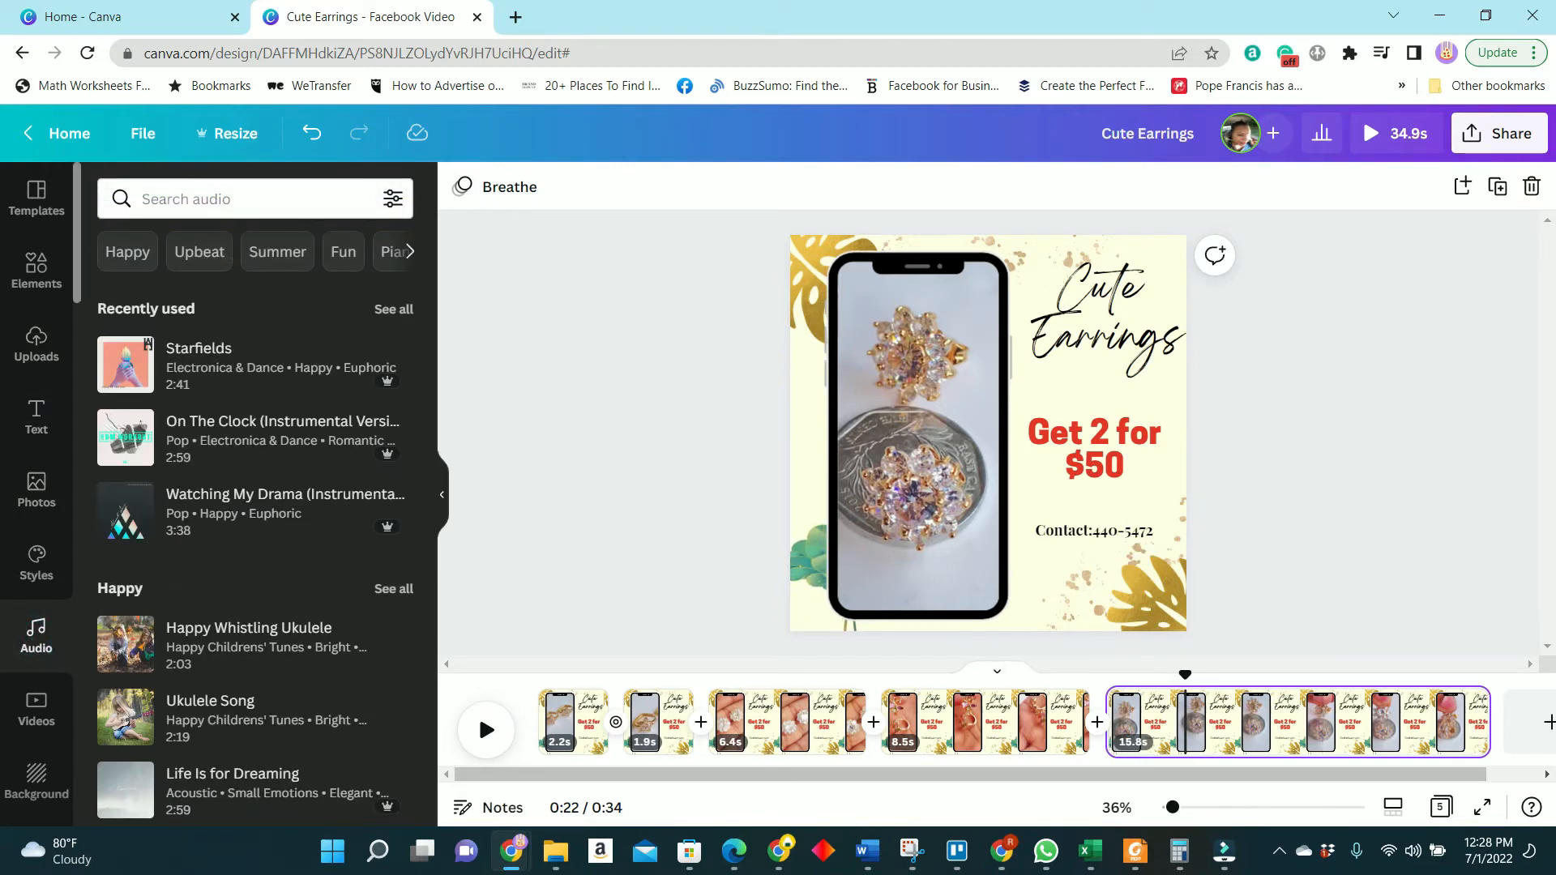
{"action": "scroll", "coordinate": [255, 572], "scroll_direction": "down", "scroll_amount": 1}
{"action": "scroll", "coordinate": [255, 571], "scroll_direction": "down", "scroll_amount": 4}
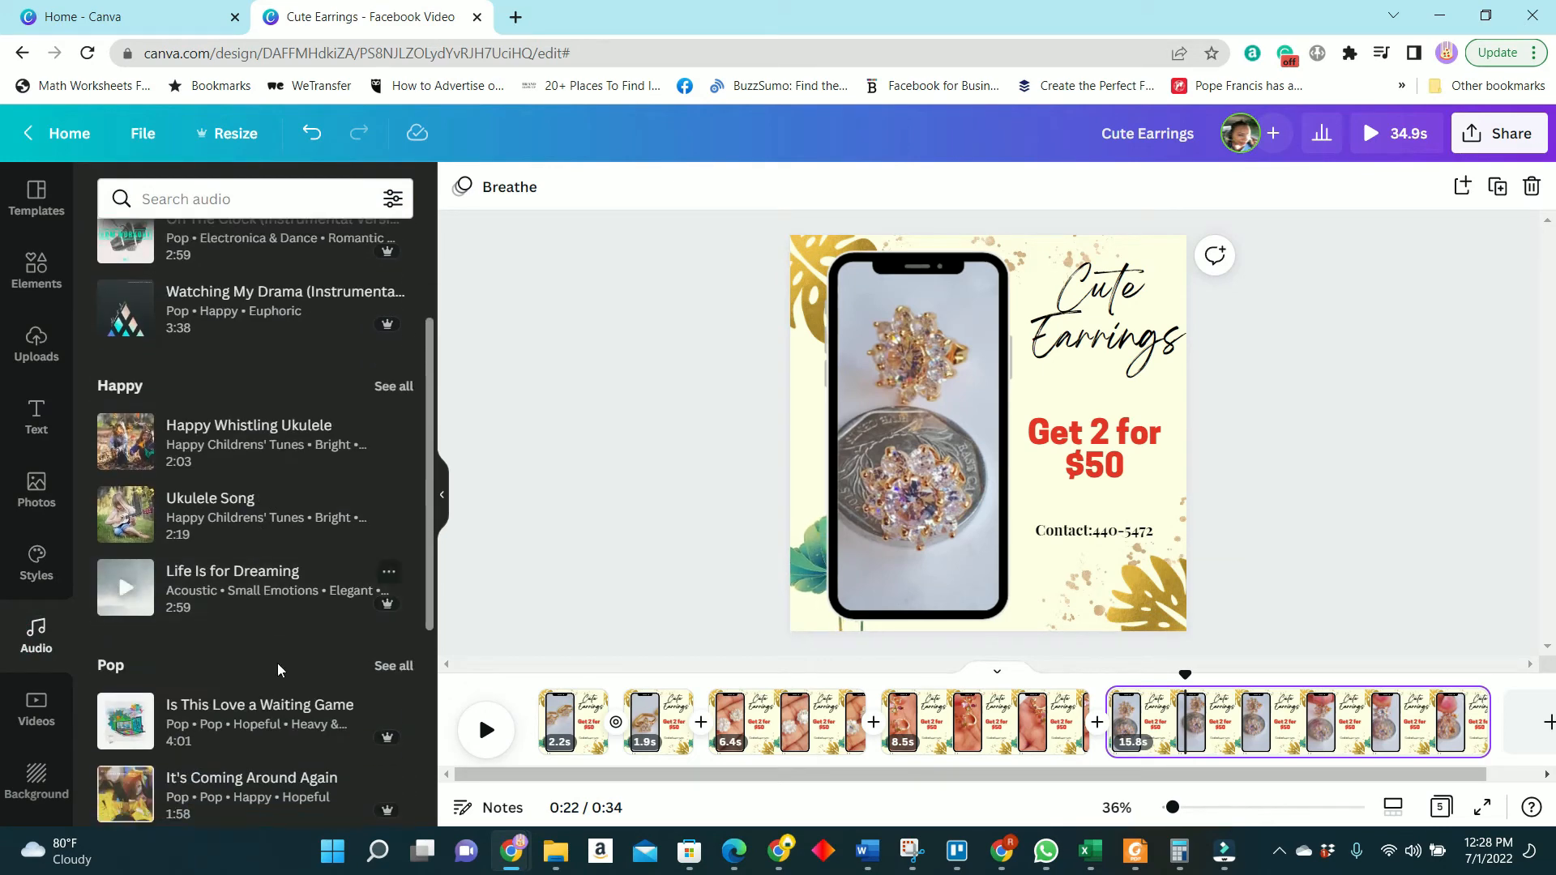
{"action": "scroll", "coordinate": [240, 658], "scroll_direction": "down", "scroll_amount": 4}
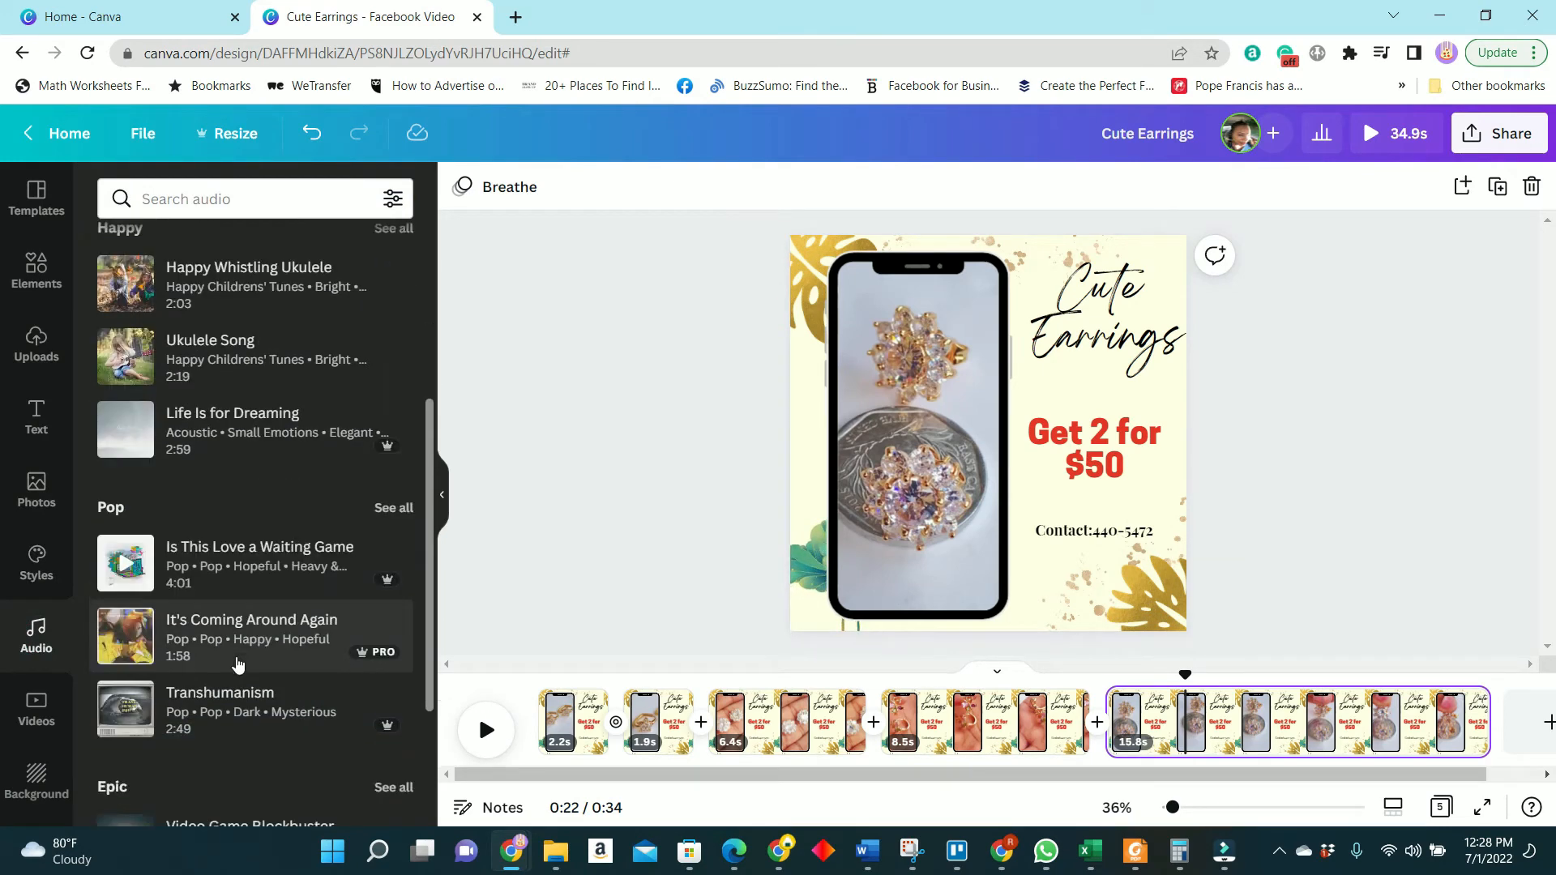
{"action": "scroll", "coordinate": [174, 535], "scroll_direction": "up", "scroll_amount": 5}
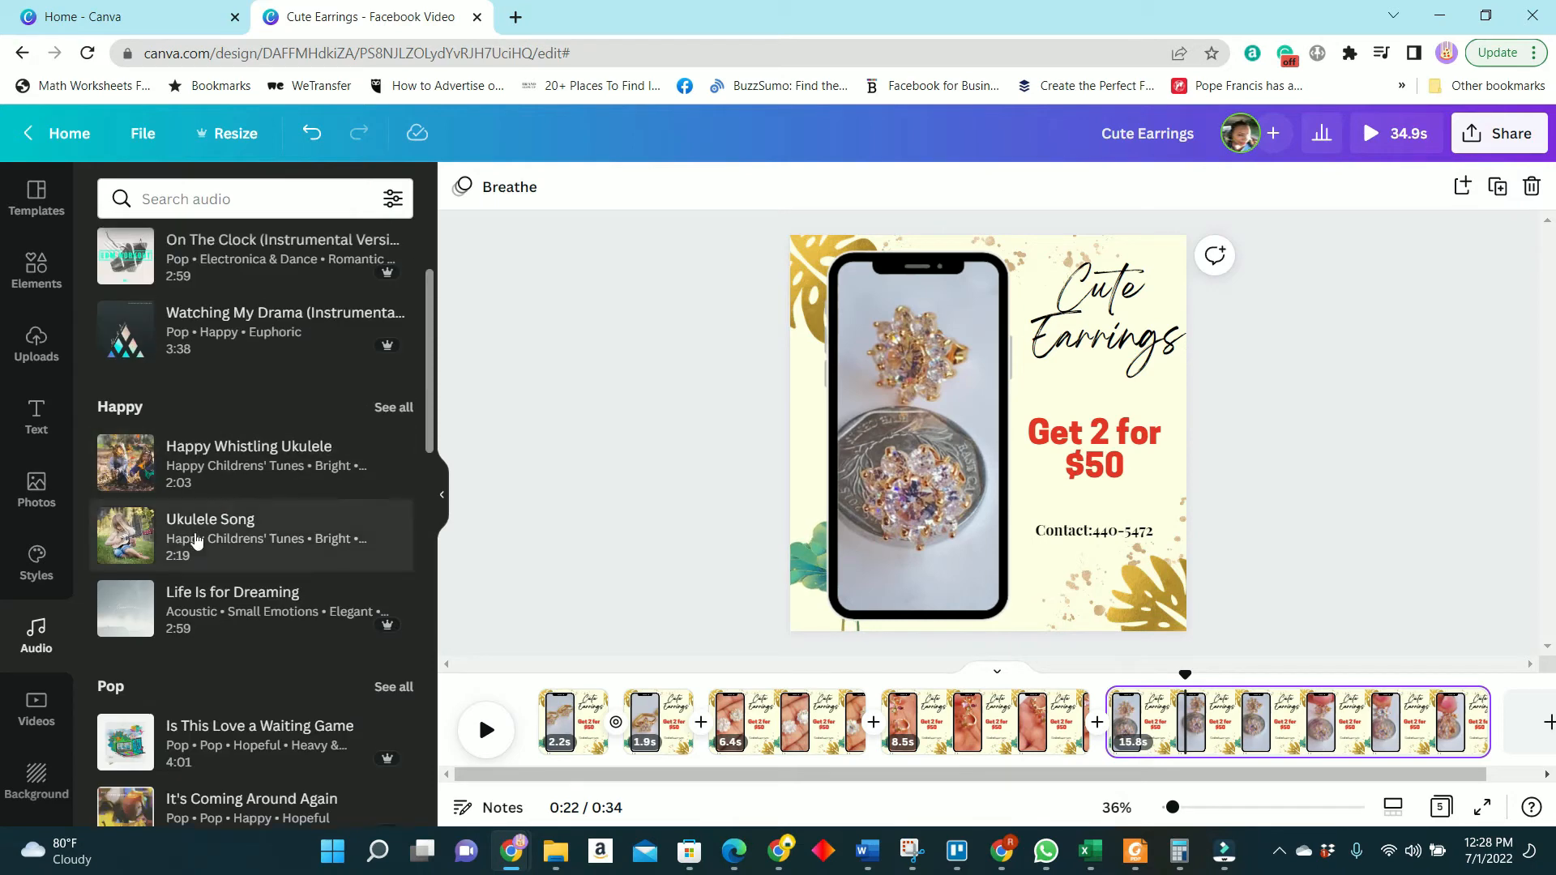
{"action": "scroll", "coordinate": [244, 405], "scroll_direction": "up", "scroll_amount": 3}
{"action": "type", "text": "fashi"}
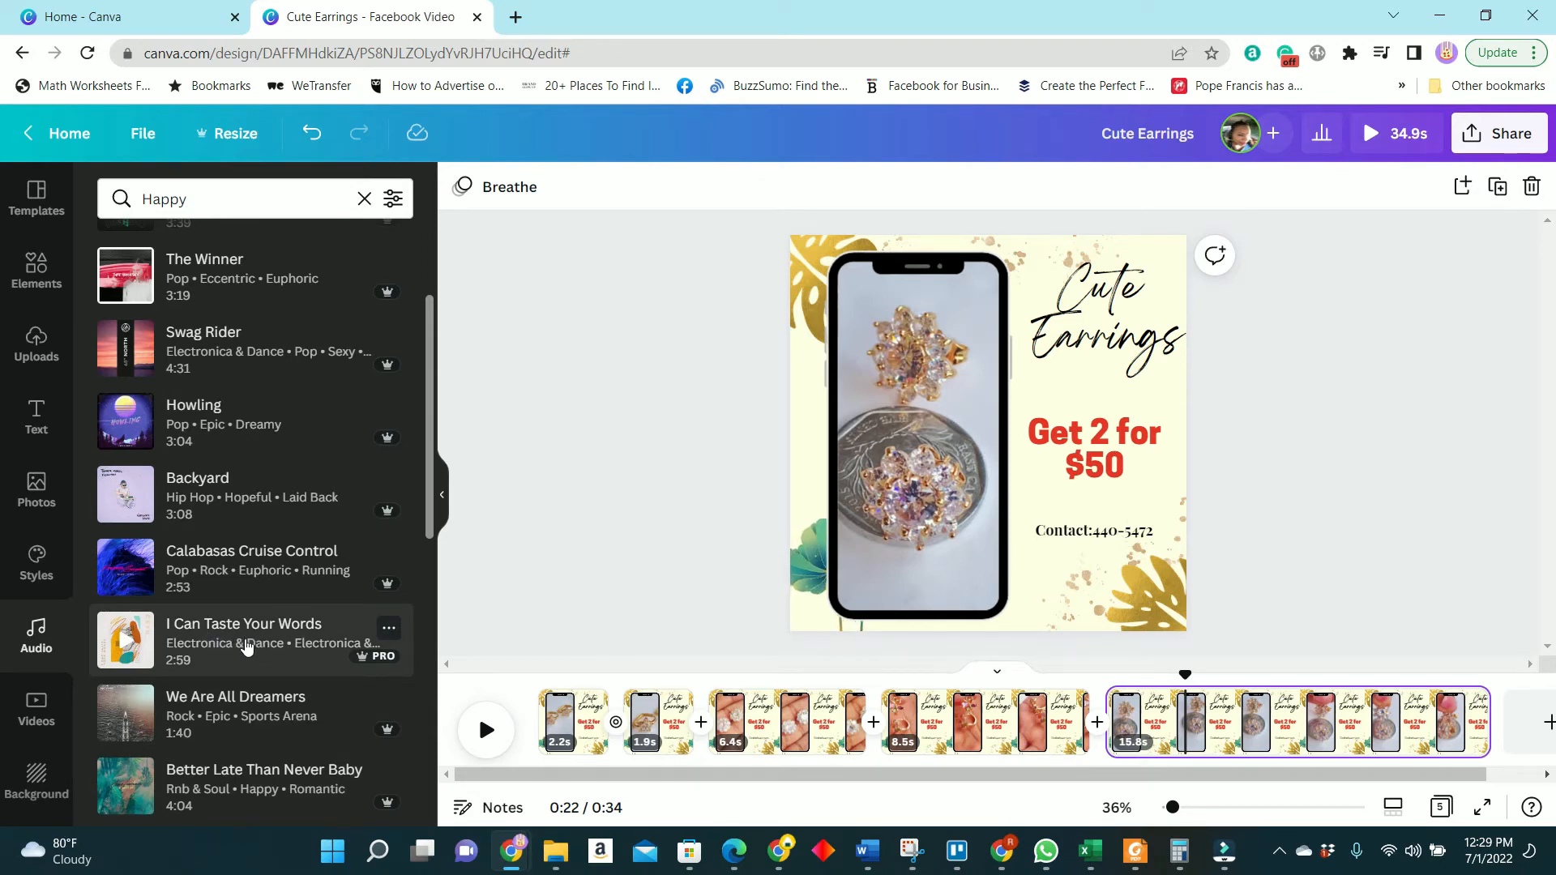
{"action": "scroll", "coordinate": [248, 646], "scroll_direction": "down", "scroll_amount": 3}
{"action": "scroll", "coordinate": [248, 646], "scroll_direction": "down", "scroll_amount": 3}
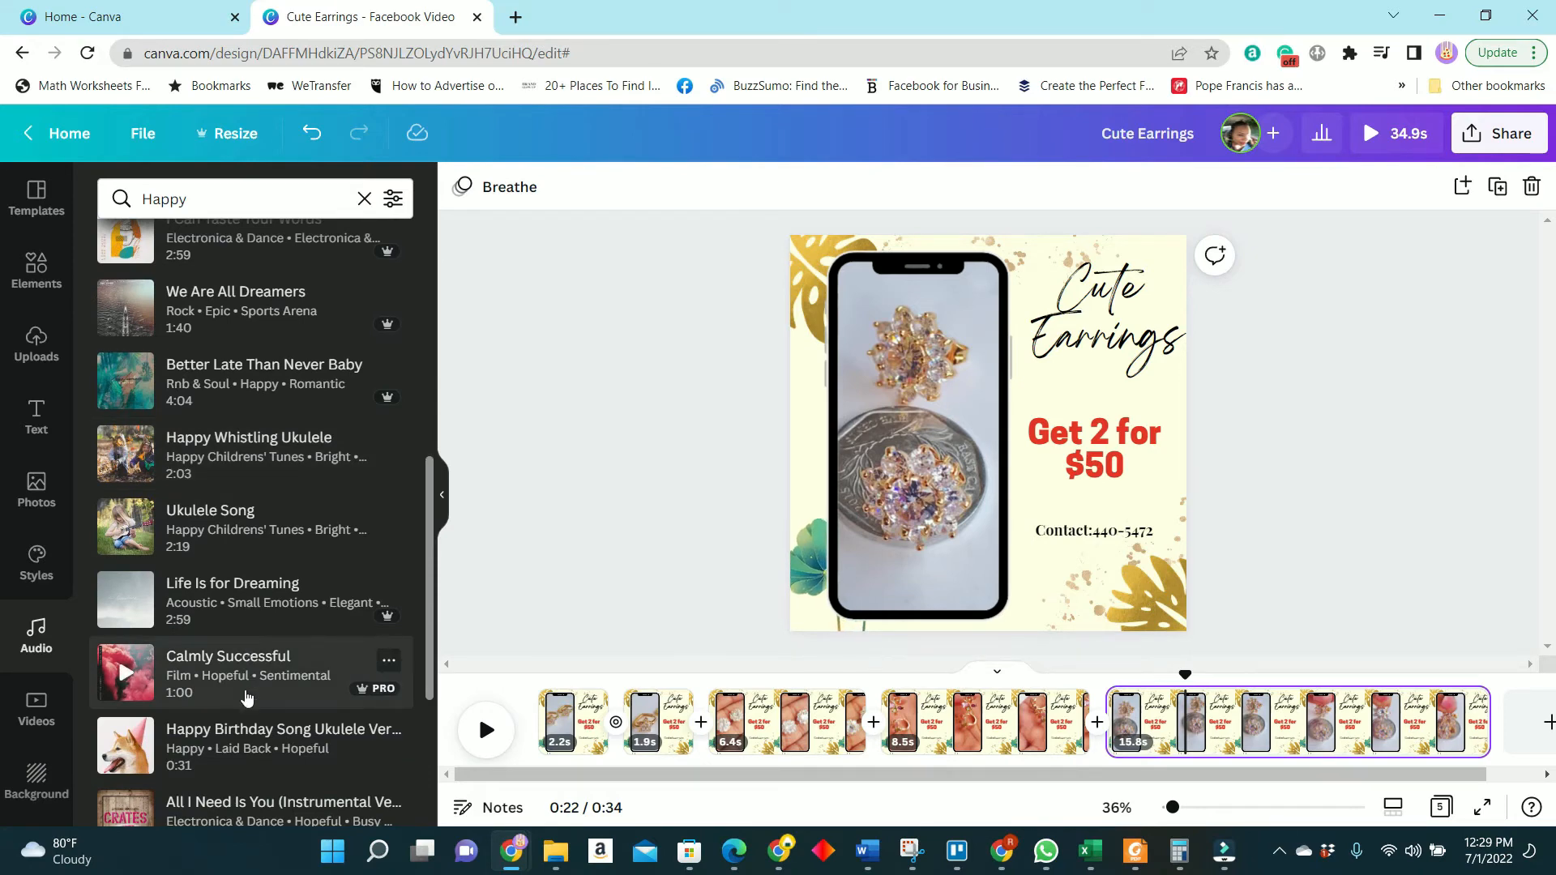
{"action": "scroll", "coordinate": [245, 694], "scroll_direction": "down", "scroll_amount": 3}
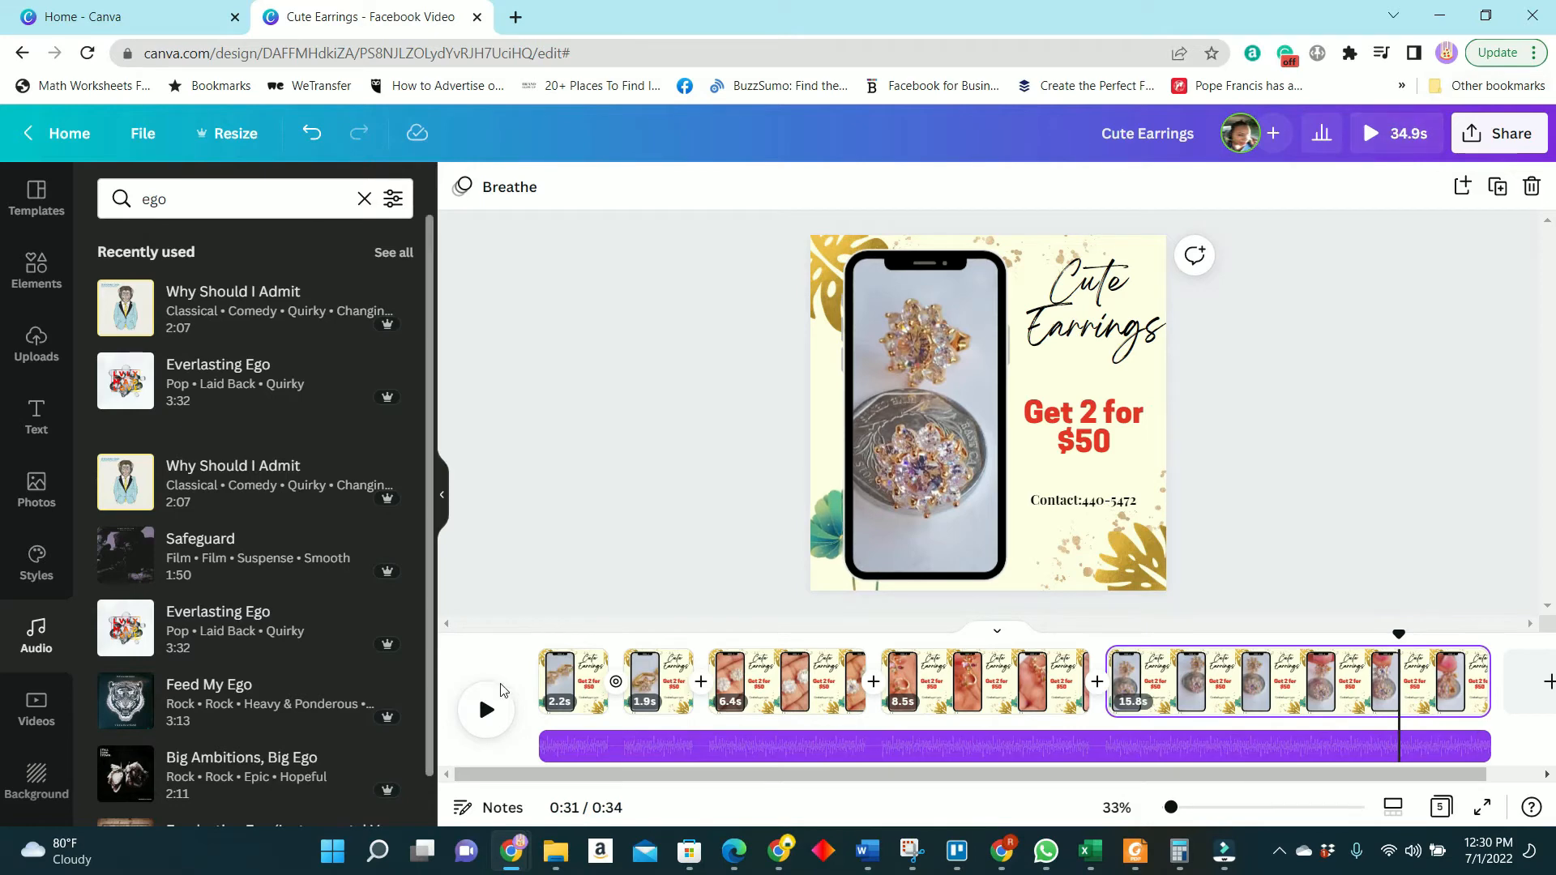
Play the advert with its background music and return the playhead to the start of page 1.
{"action": "left_click", "coordinate": [486, 710]}
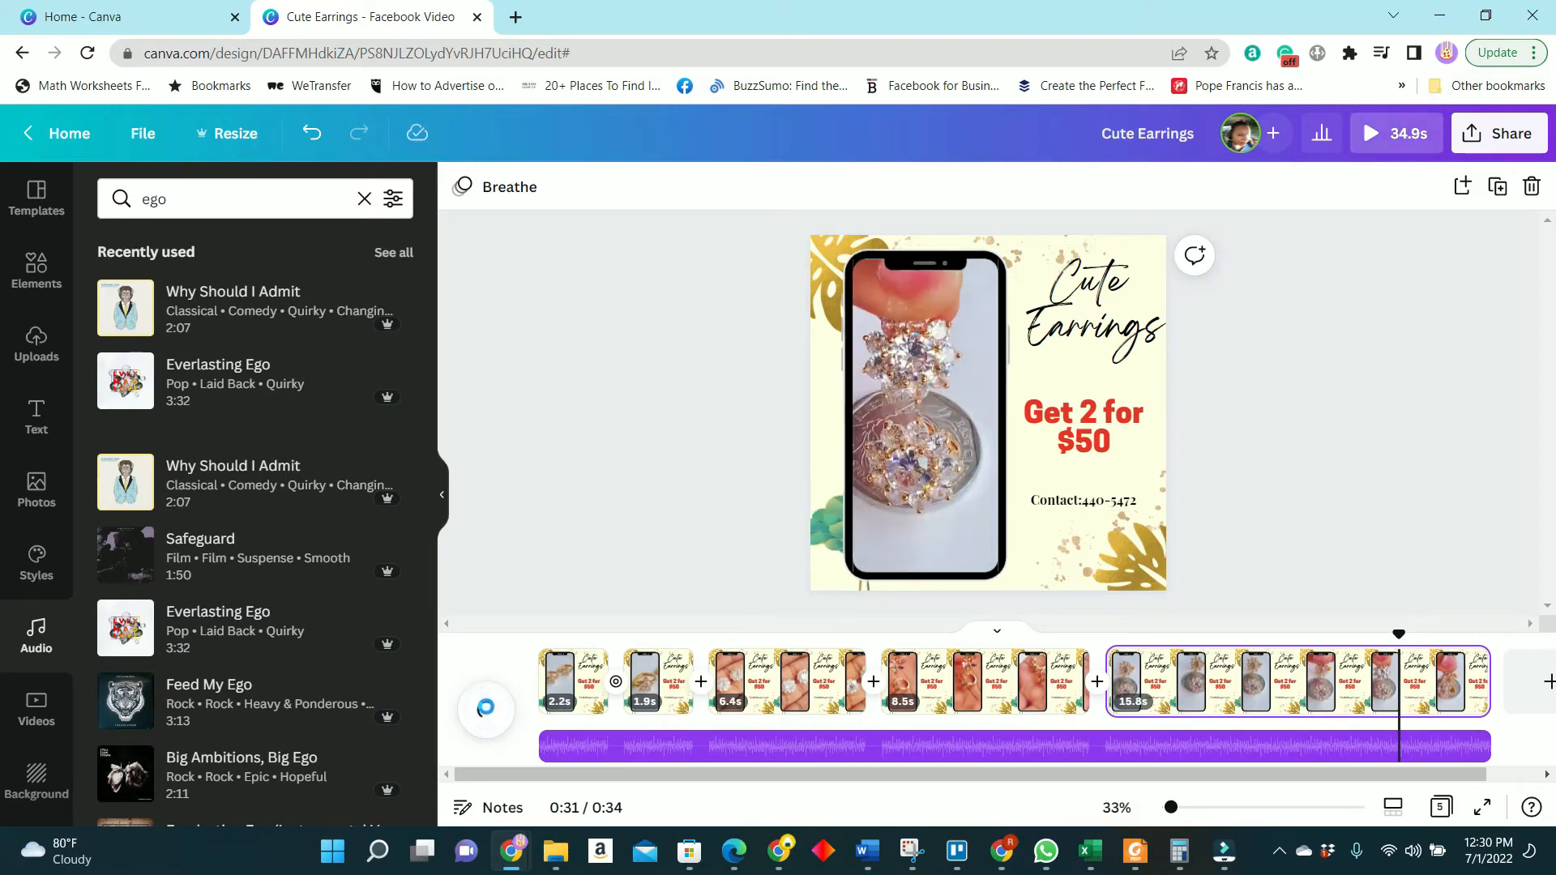
{"action": "left_click_drag", "start_coordinate": [1397, 632], "coordinate": [423, 659]}
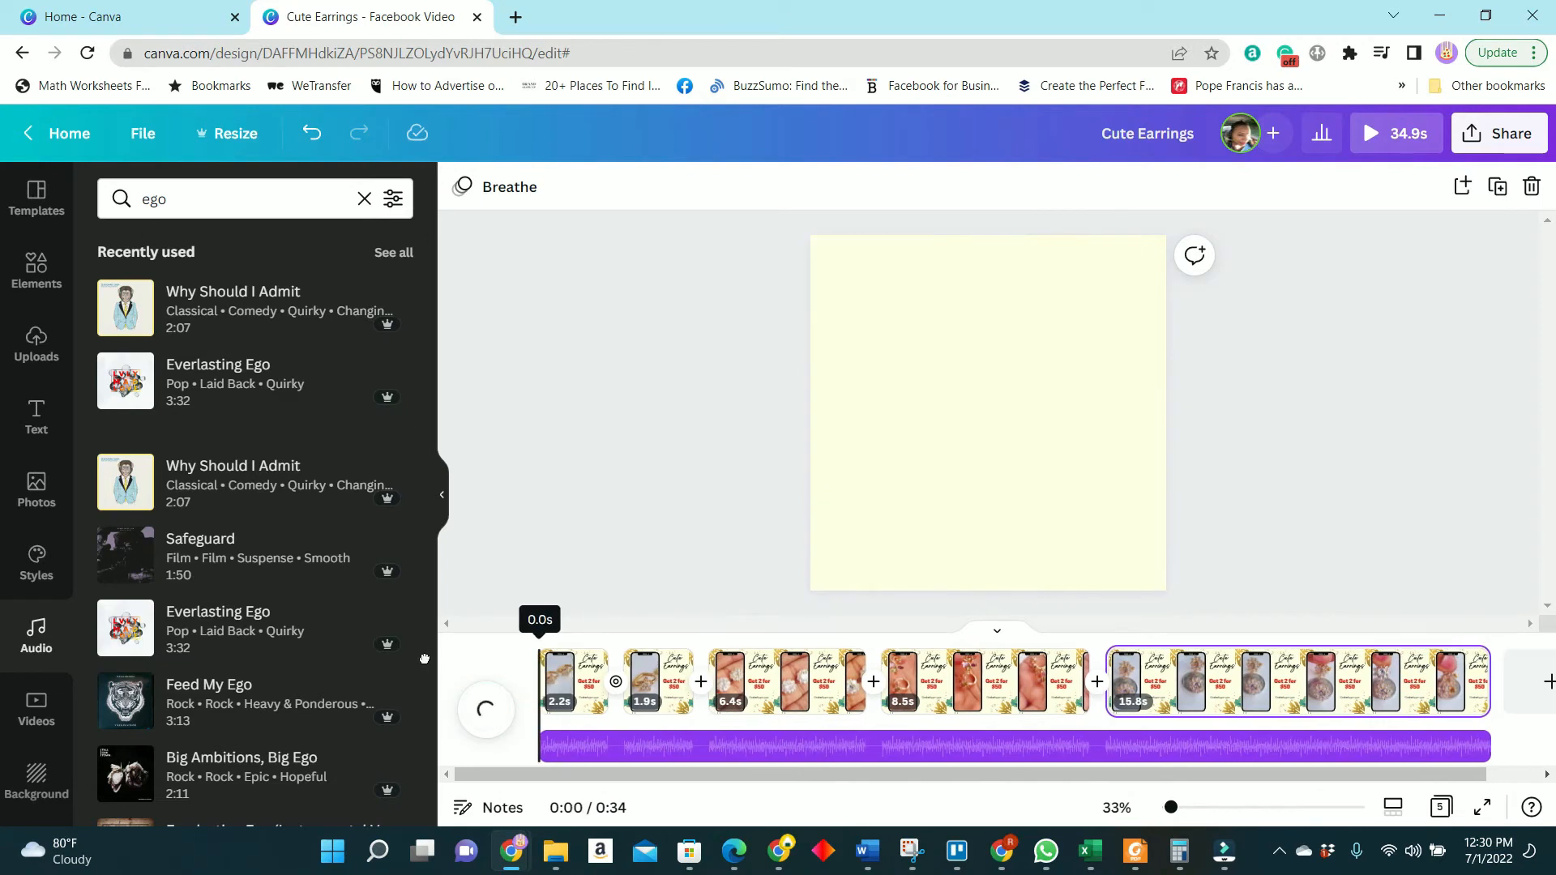
{"action": "left_click_drag", "start_coordinate": [511, 688], "coordinate": [515, 687]}
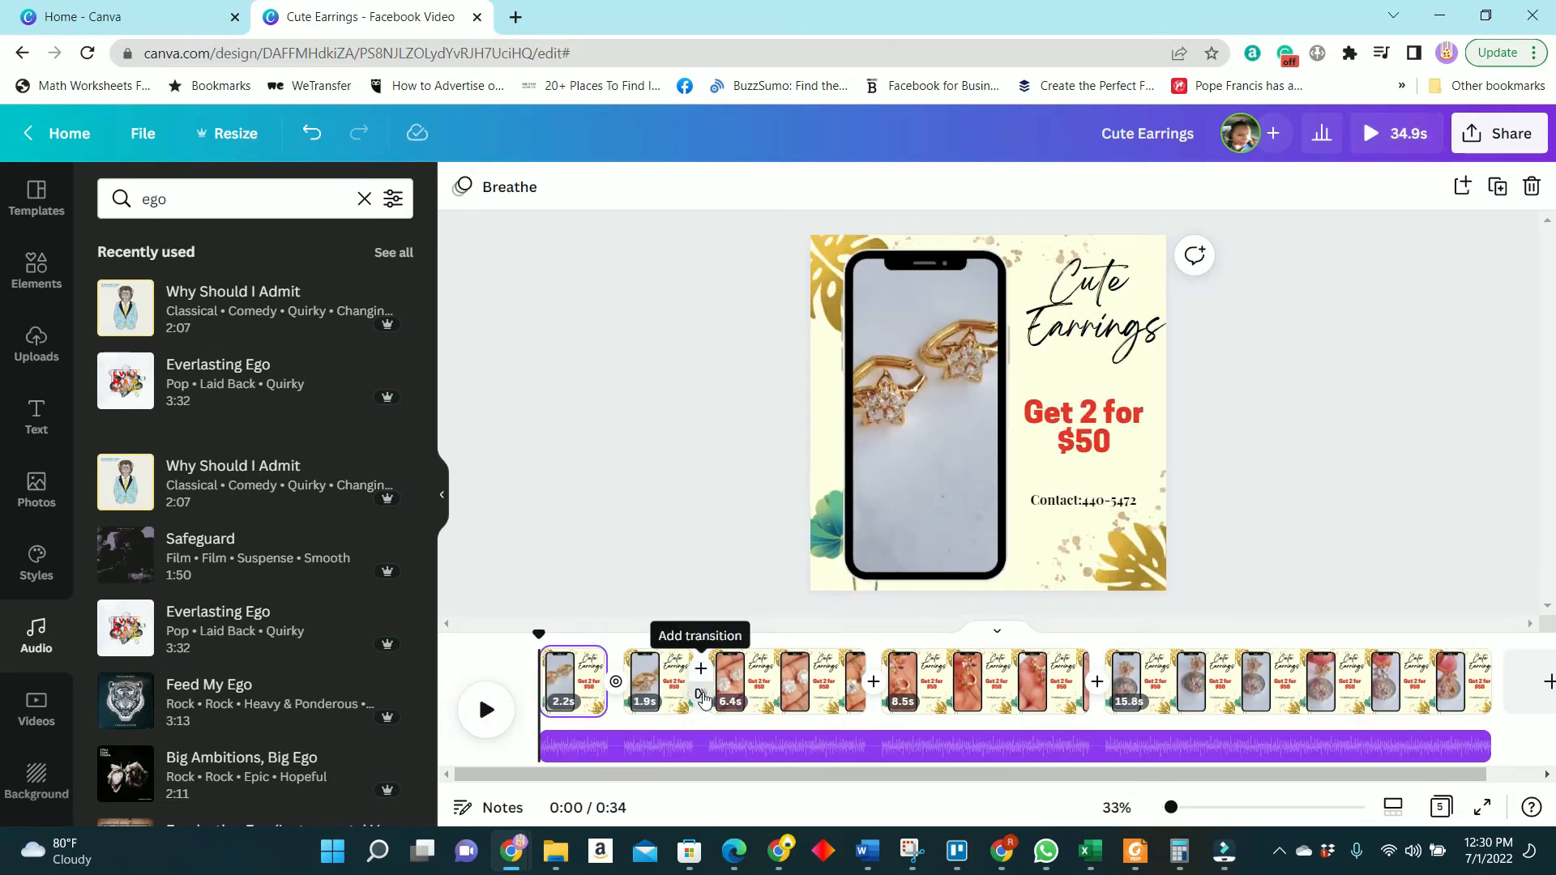
Set 0.5-second Dissolve transitions between all five pages, replacing the Circle Wipe between pages 1 and 2.
{"action": "left_click", "coordinate": [701, 695]}
{"action": "left_click", "coordinate": [257, 285]}
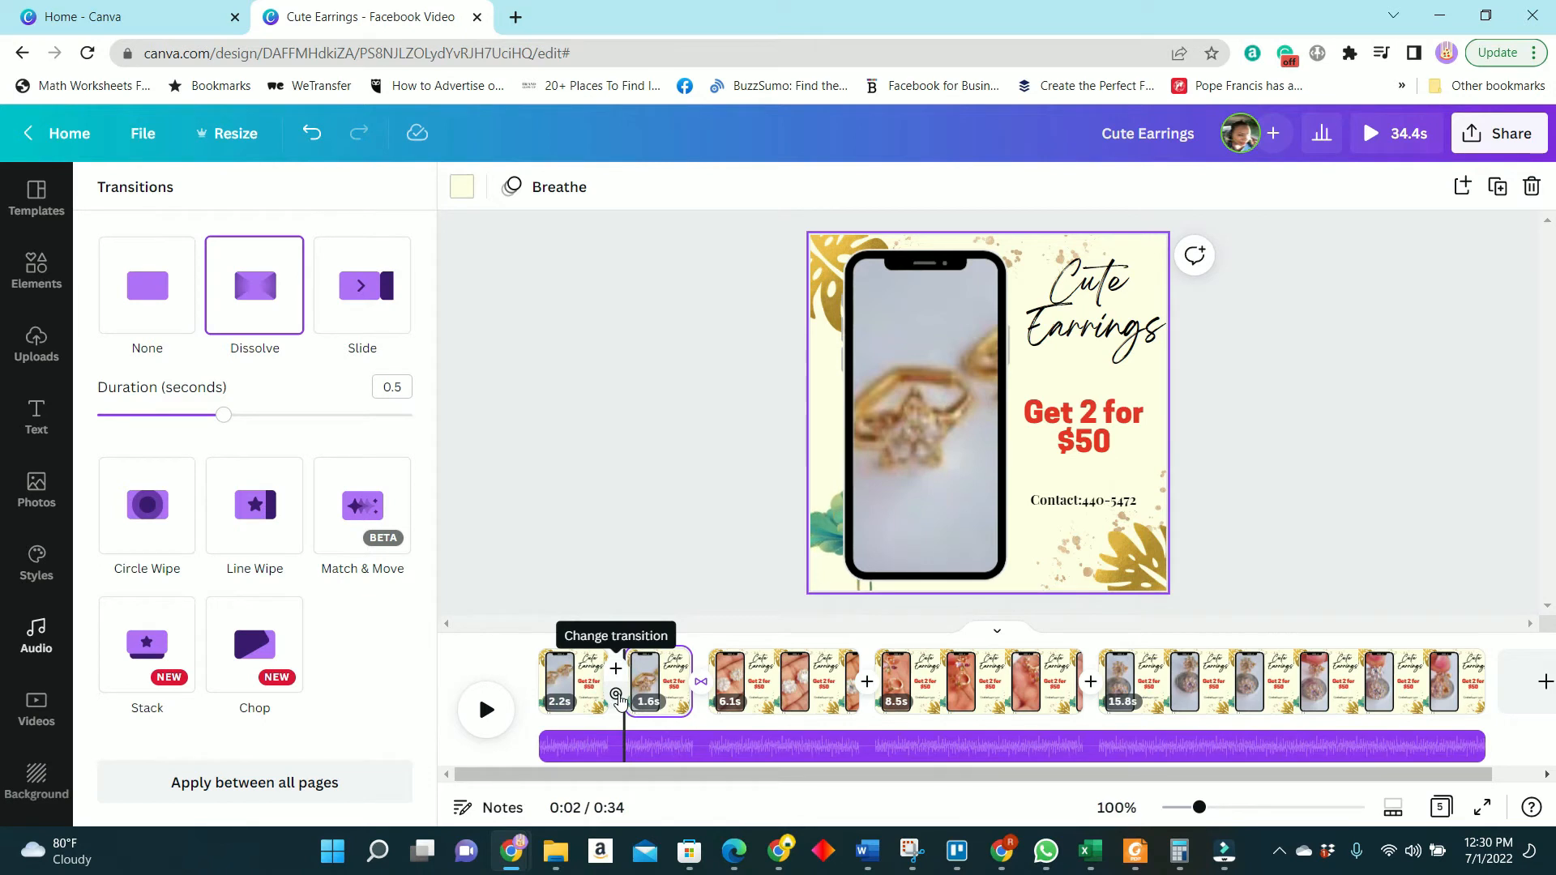
{"action": "left_click", "coordinate": [616, 695]}
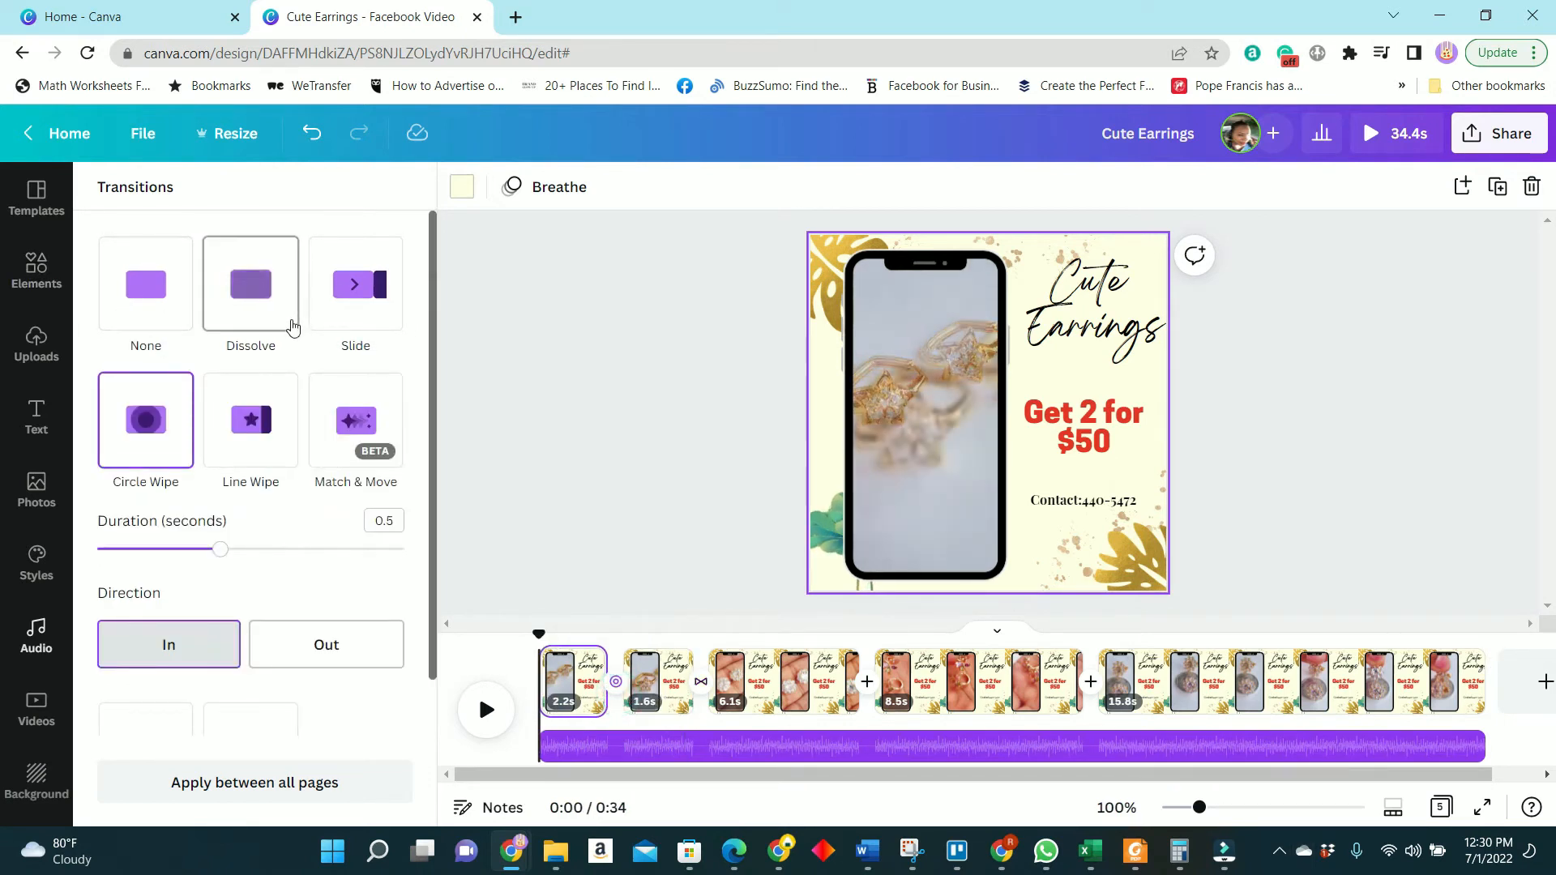
{"action": "left_click", "coordinate": [251, 307]}
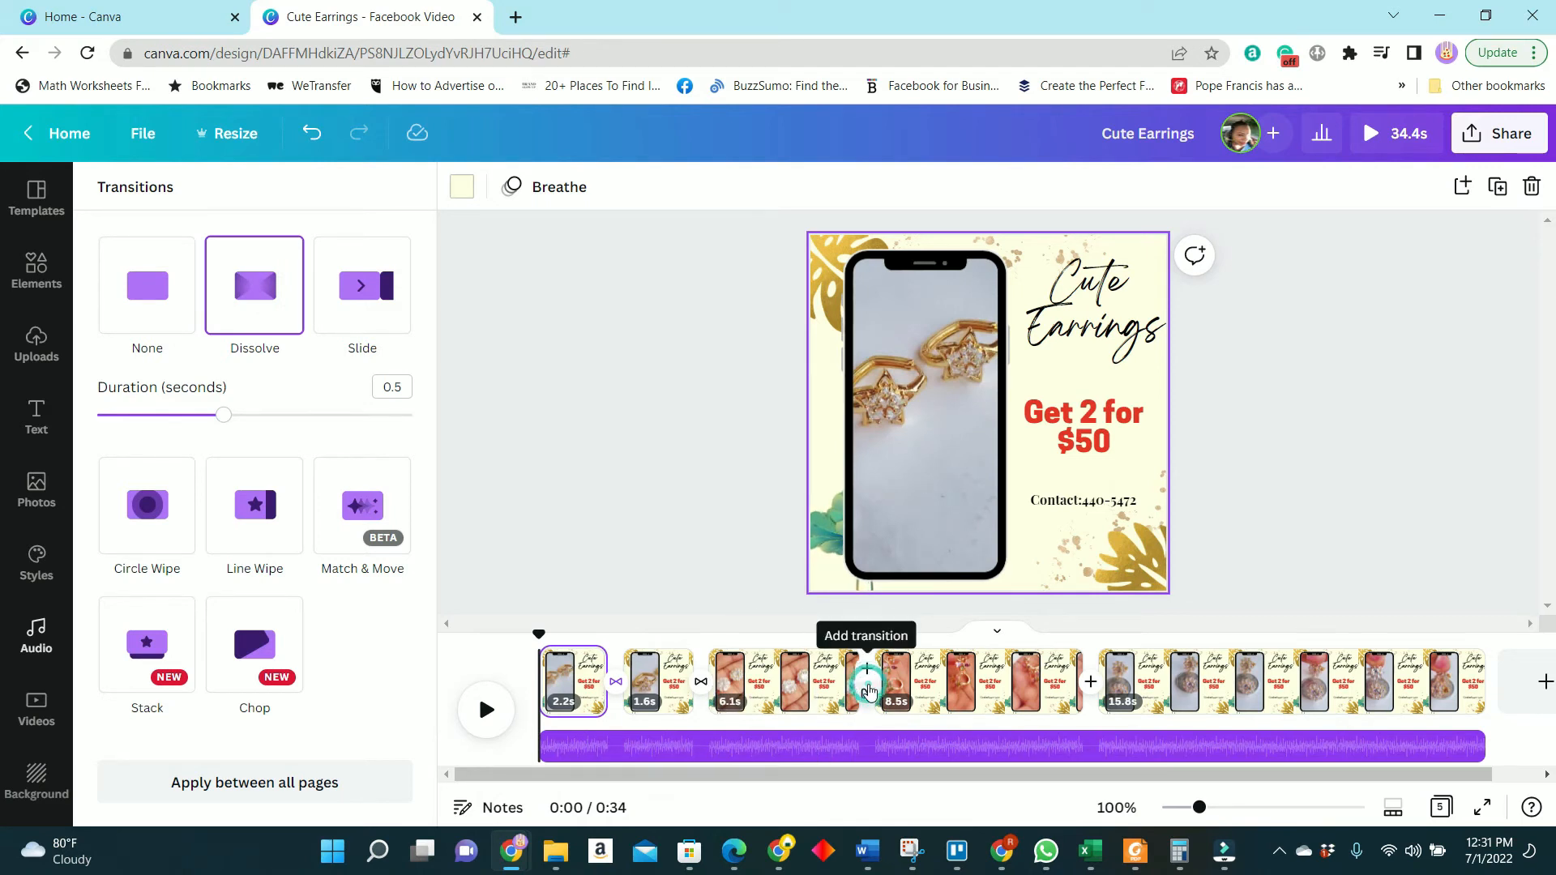
{"action": "left_click", "coordinate": [873, 695]}
{"action": "left_click", "coordinate": [271, 325]}
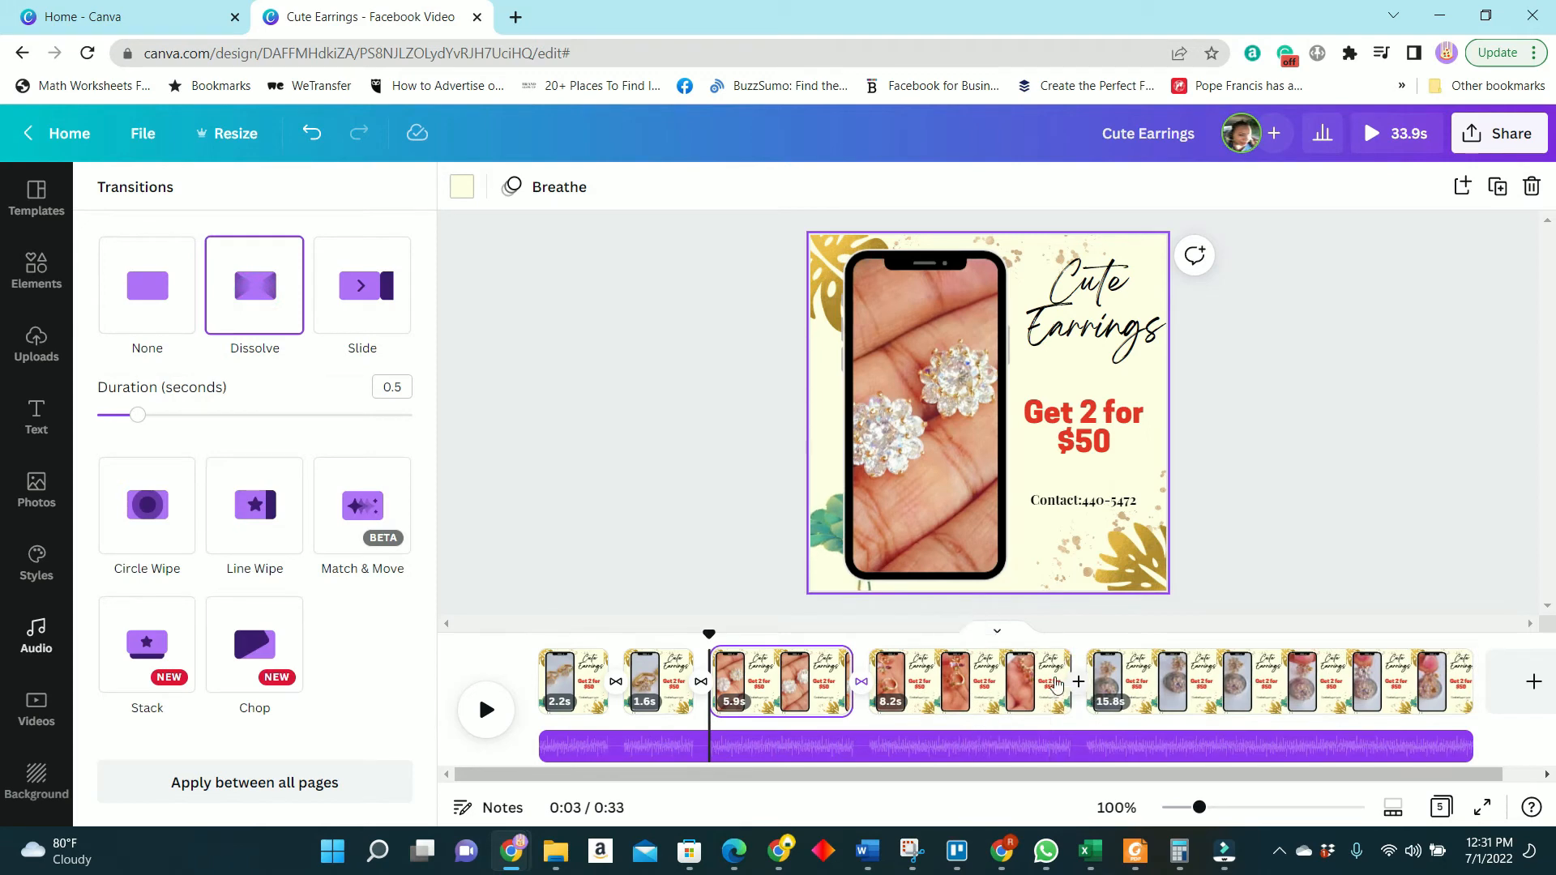
{"action": "left_click", "coordinate": [1078, 680]}
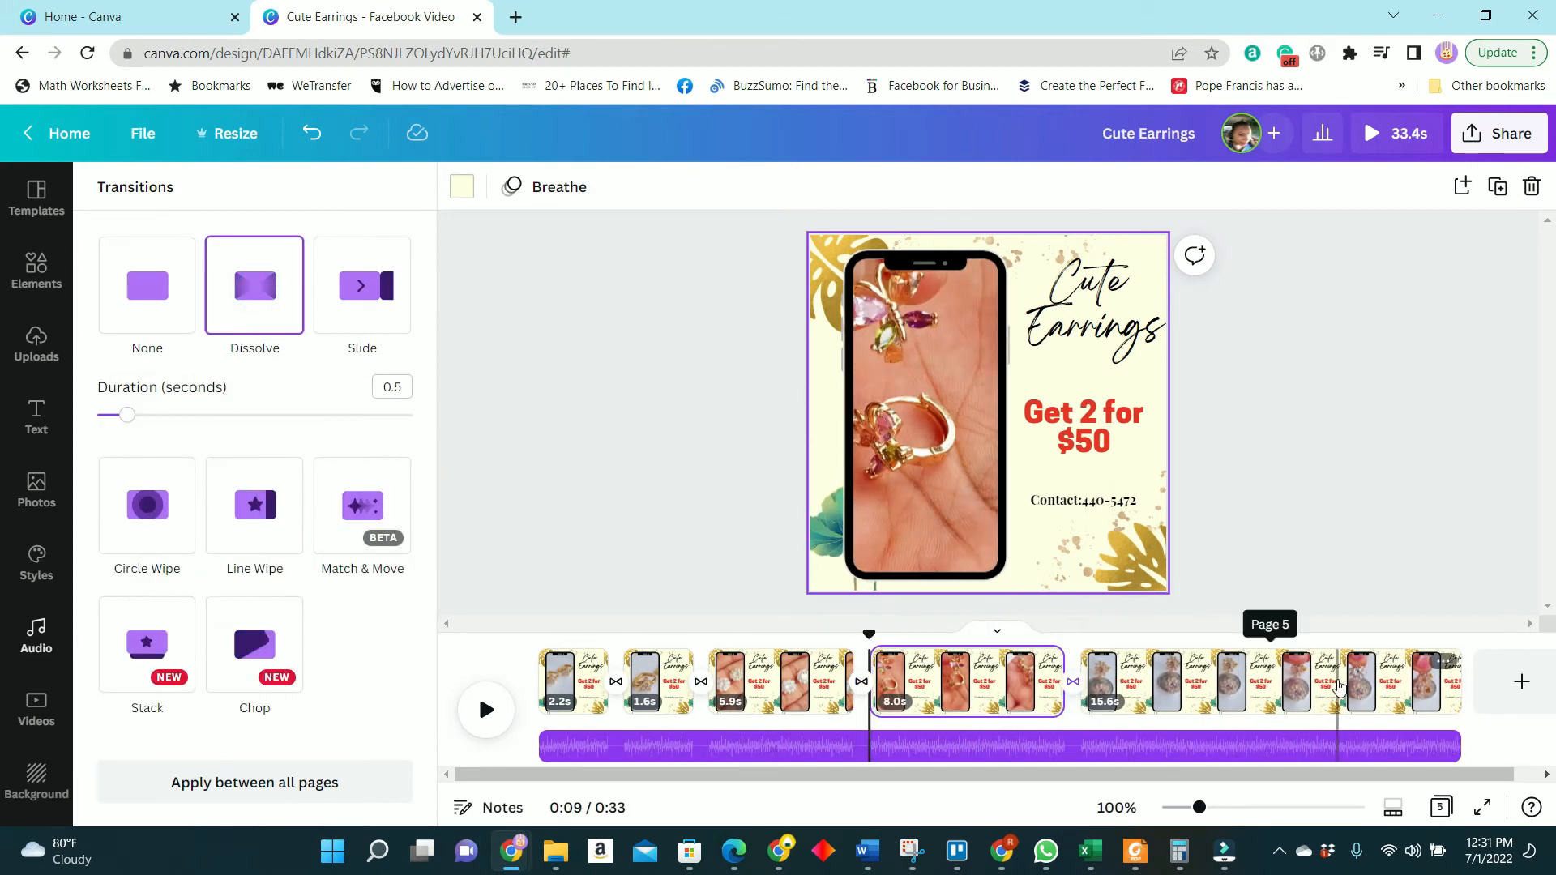
Preview the full advert with its music and transitions, and close the preview.
{"action": "left_click", "coordinate": [487, 714]}
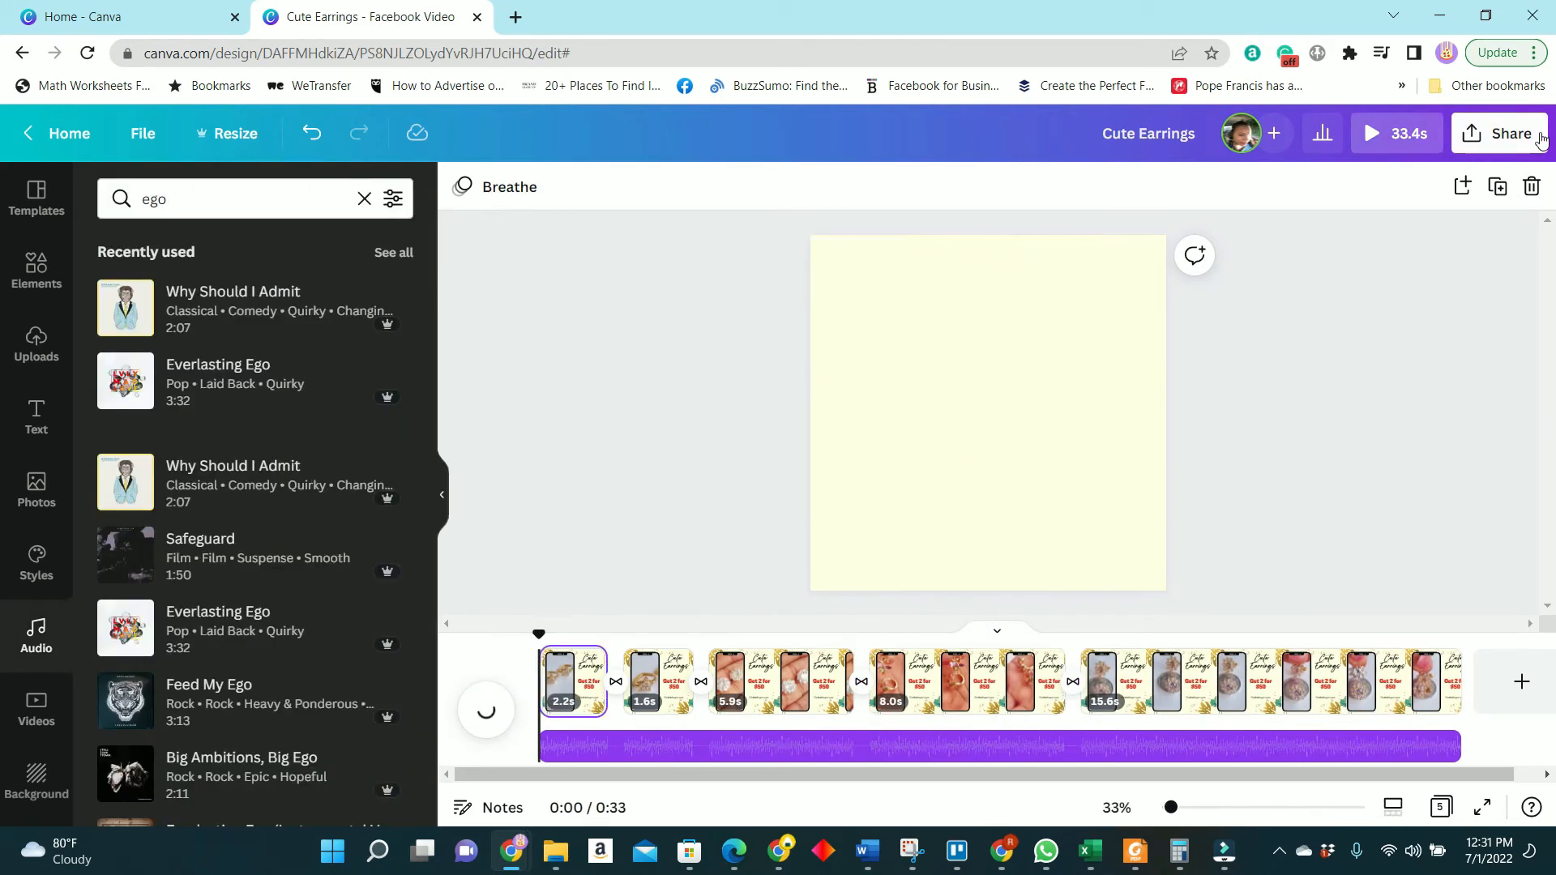
{"action": "left_click", "coordinate": [1396, 134]}
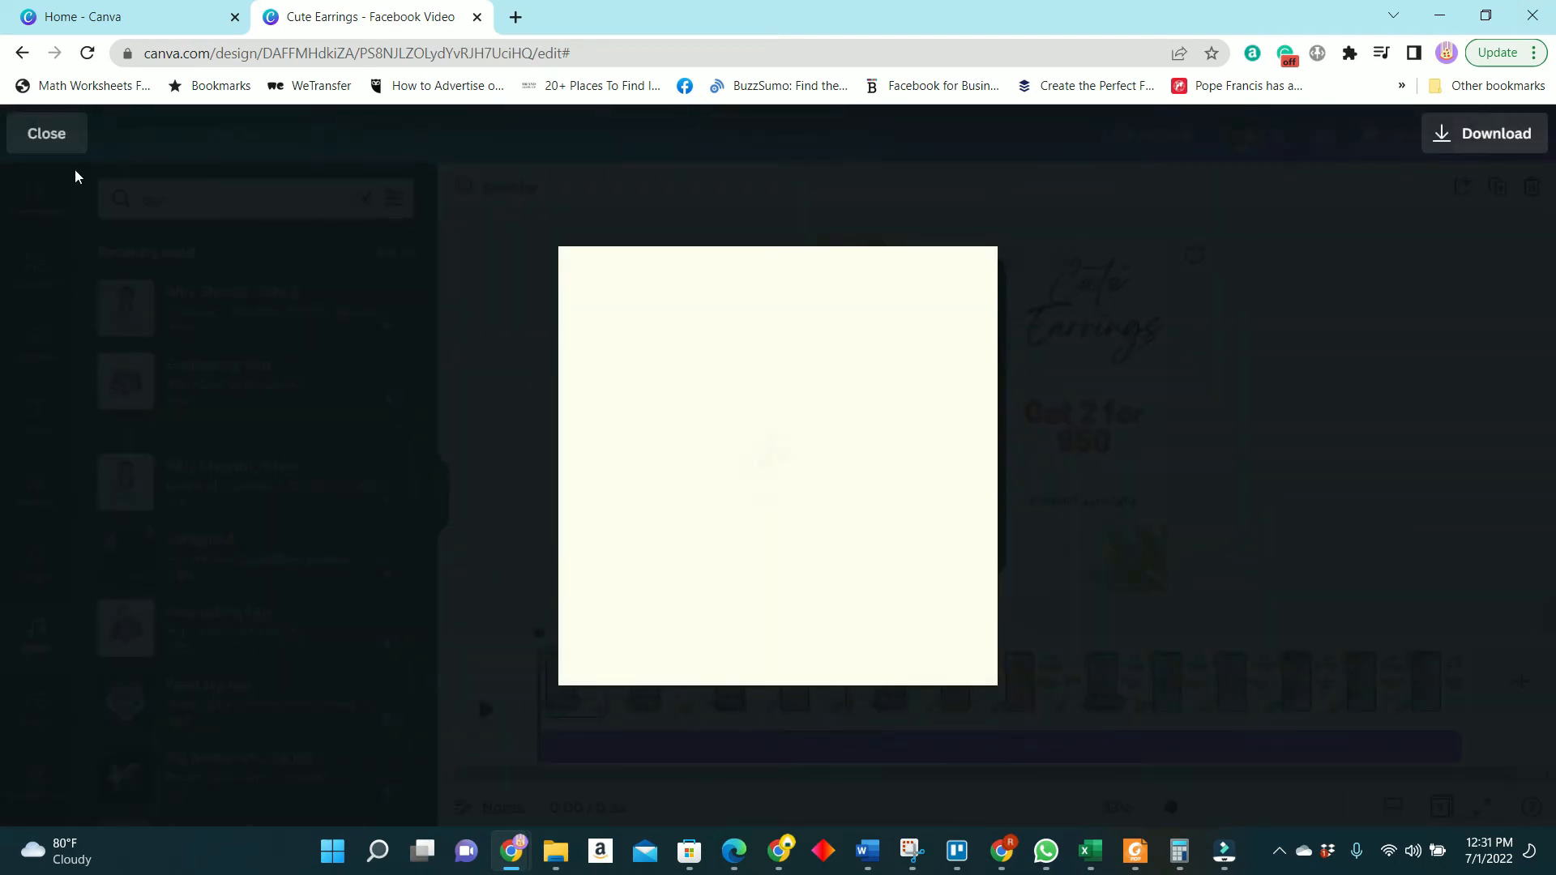
{"action": "left_click", "coordinate": [47, 133]}
Remove the background music track from the timeline and preview the advert without it.
{"action": "left_click", "coordinate": [737, 746]}
{"action": "left_click", "coordinate": [491, 194]}
{"action": "left_click_drag", "start_coordinate": [89, 332], "coordinate": [420, 332]}
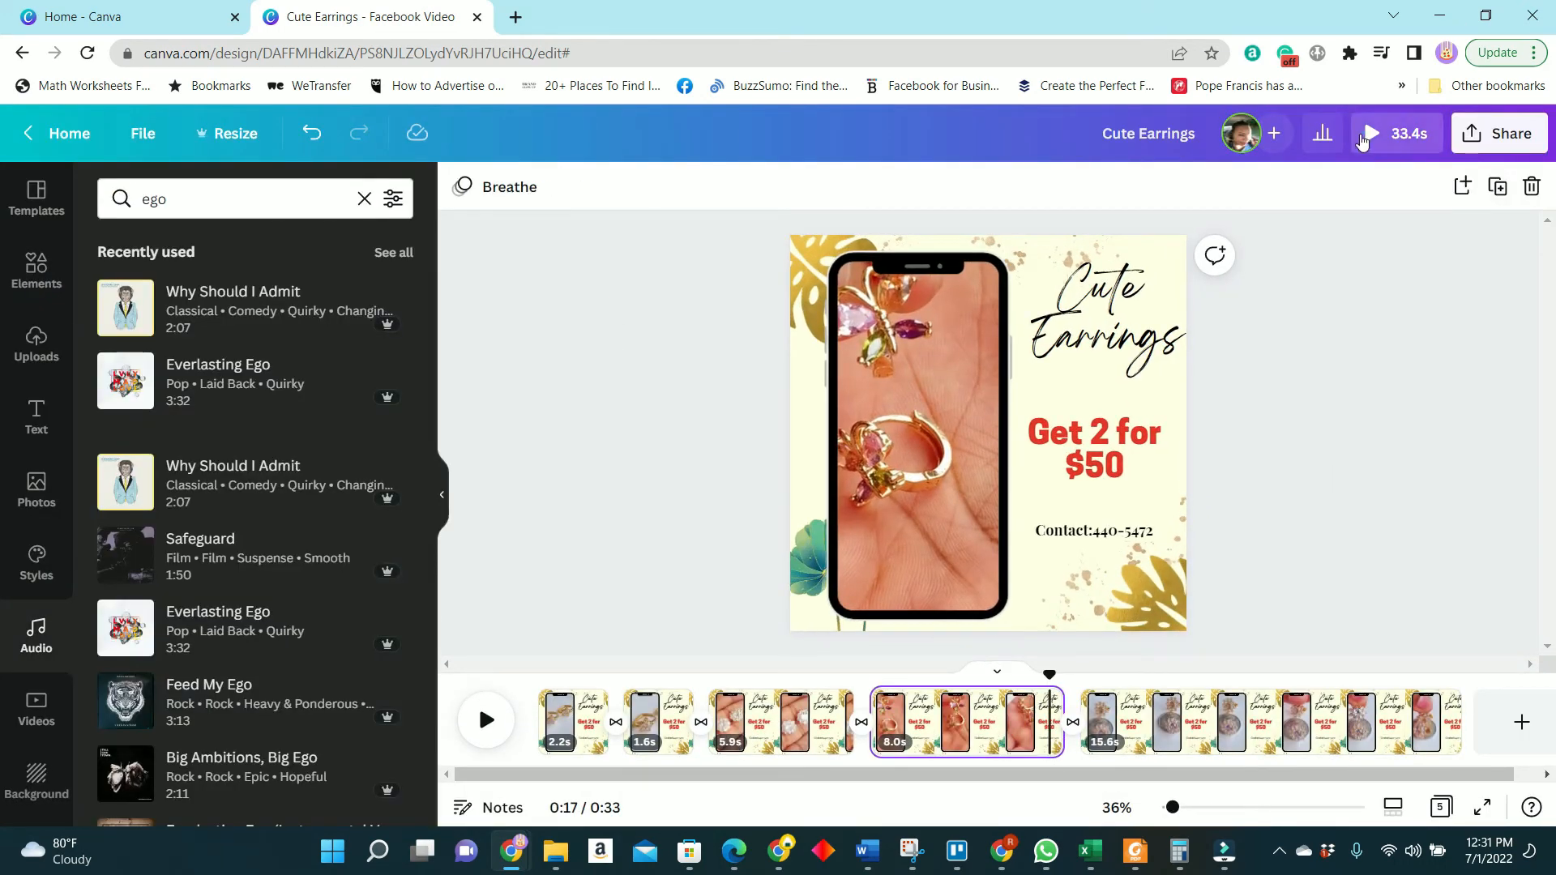
{"action": "left_click", "coordinate": [1396, 134]}
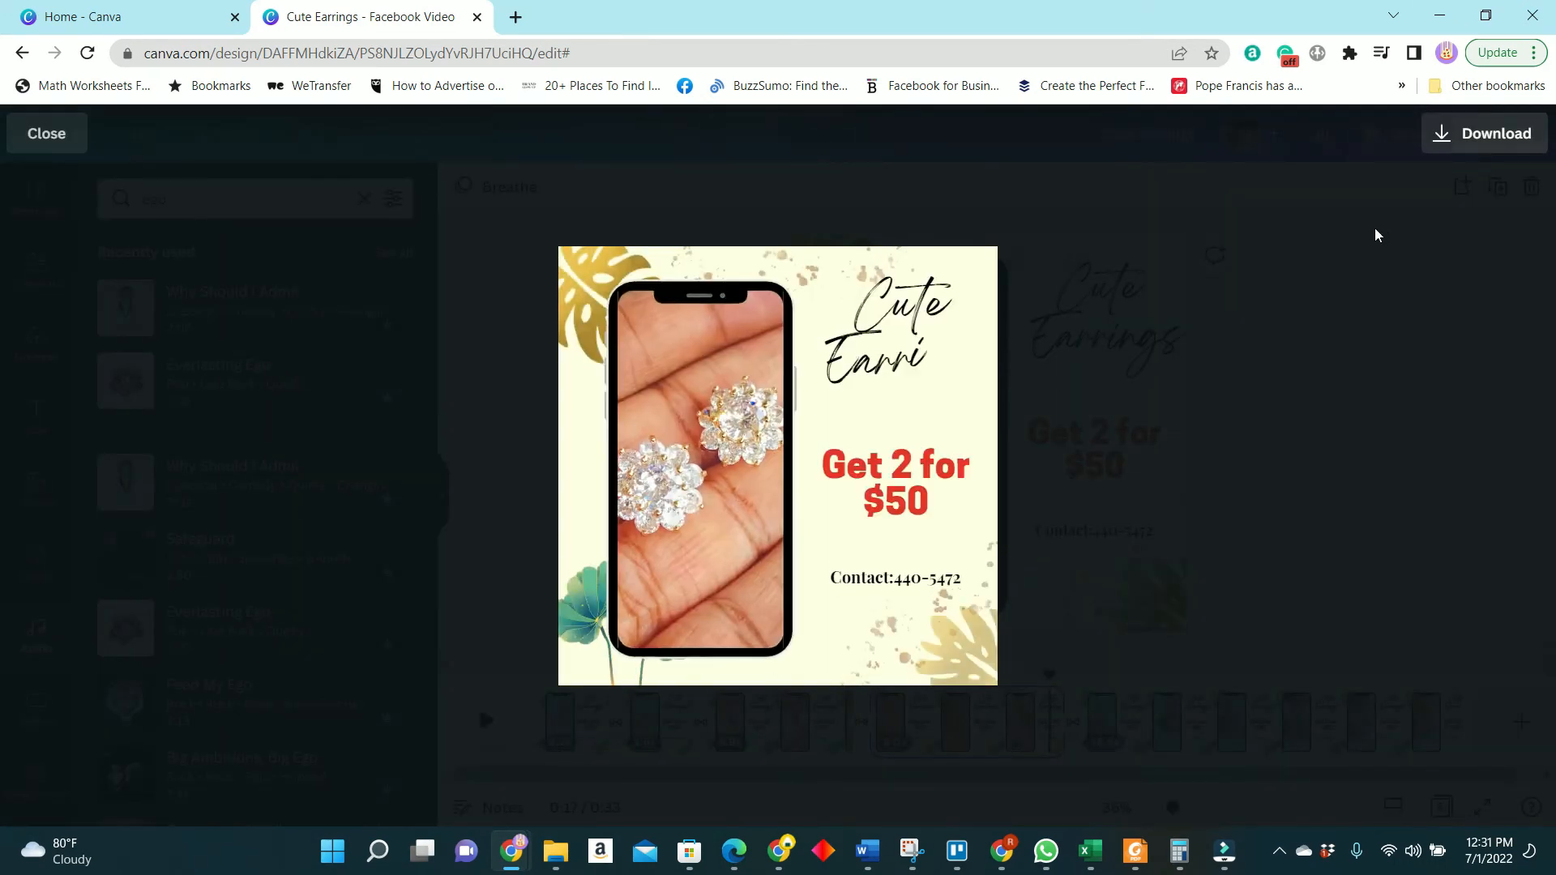
{"action": "key", "text": "Escape"}
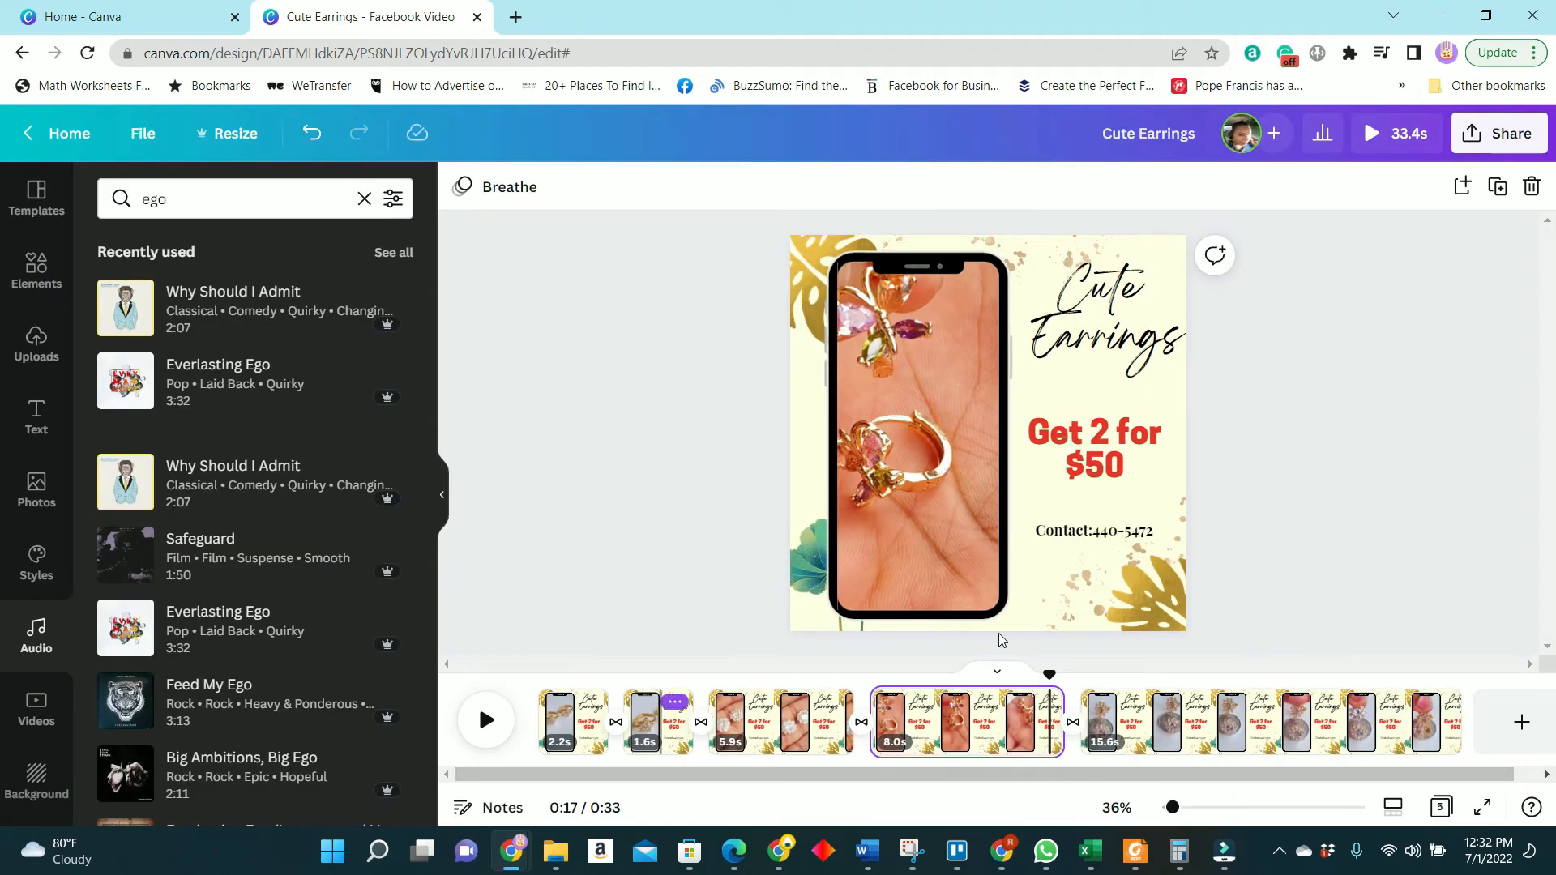
Duplicate page 5 with the 15.8-second flower earrings video.
{"action": "left_click", "coordinate": [1445, 705]}
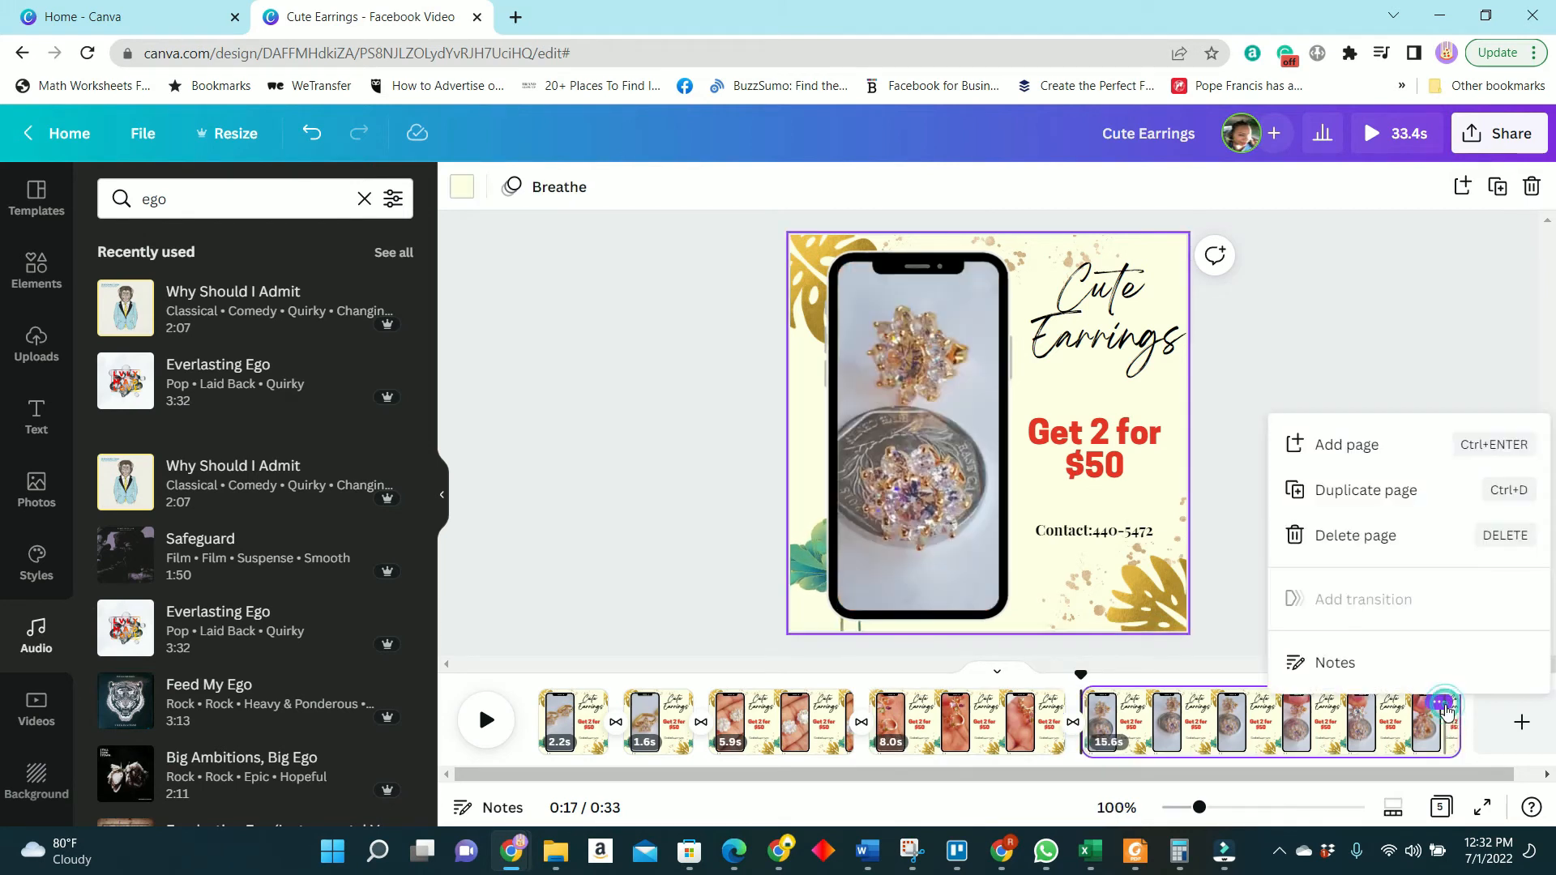
{"action": "left_click", "coordinate": [1365, 492]}
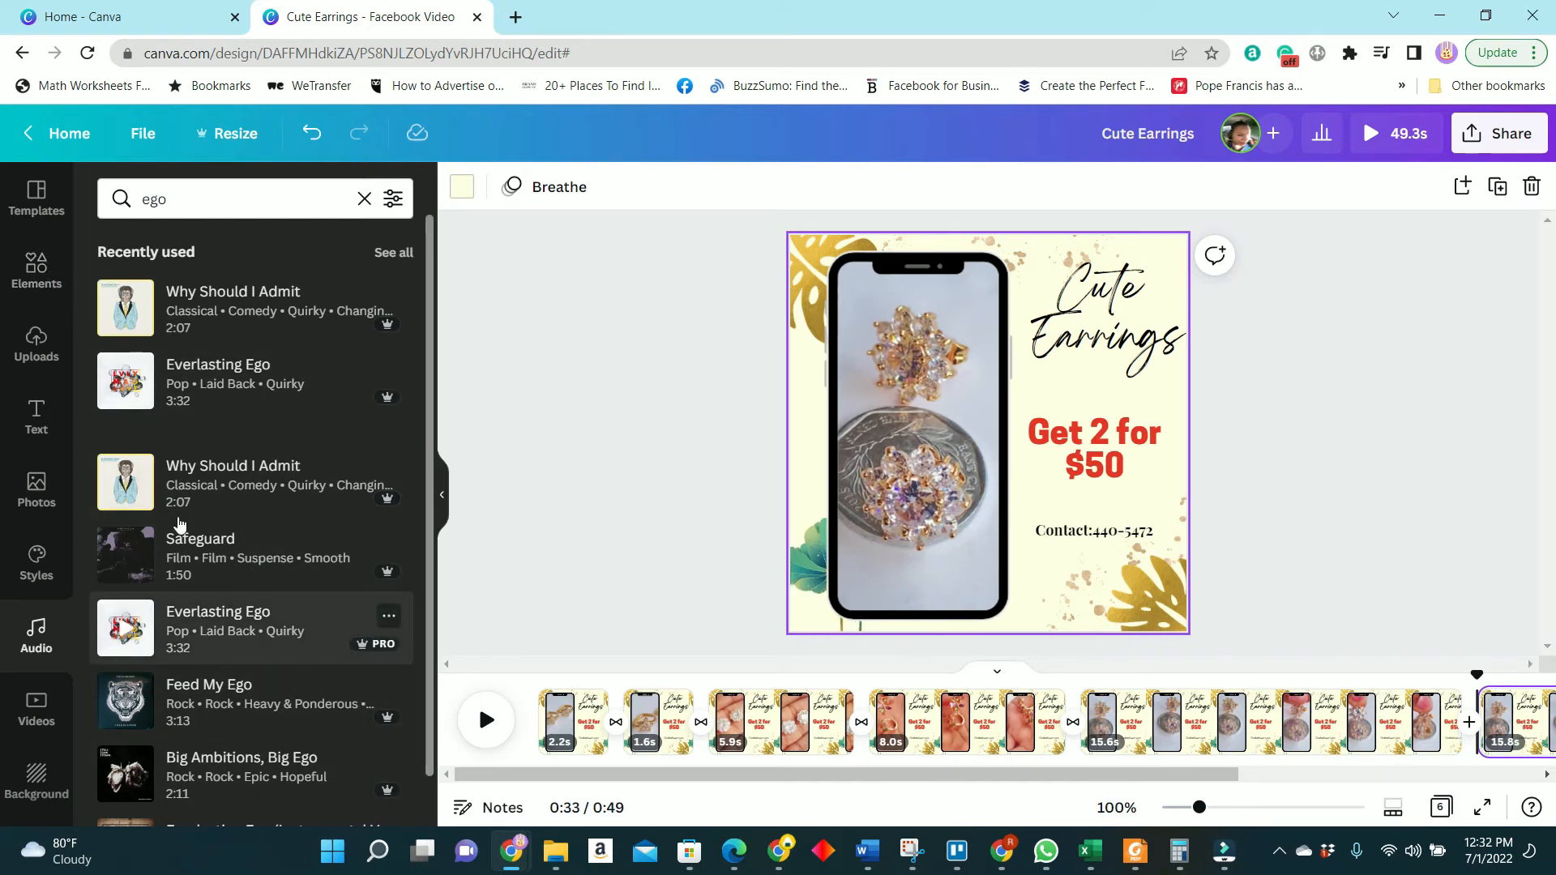
Clear the "ego" audio search and browse the Happy category of music tracks.
{"action": "left_click", "coordinate": [285, 202]}
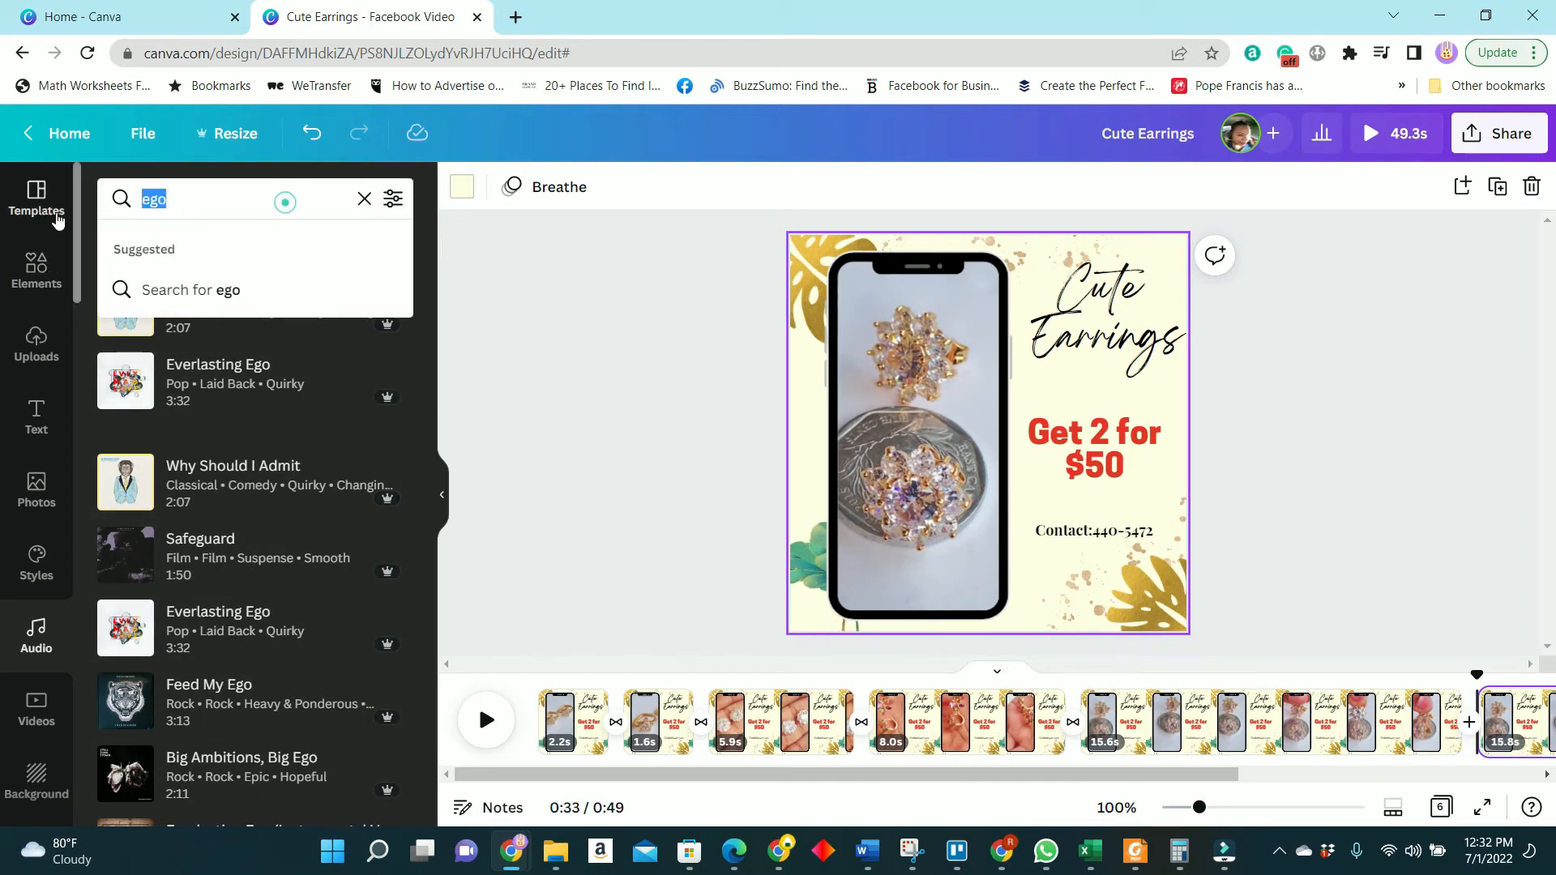
{"action": "key", "text": "BackSpace"}
{"action": "left_click", "coordinate": [364, 198]}
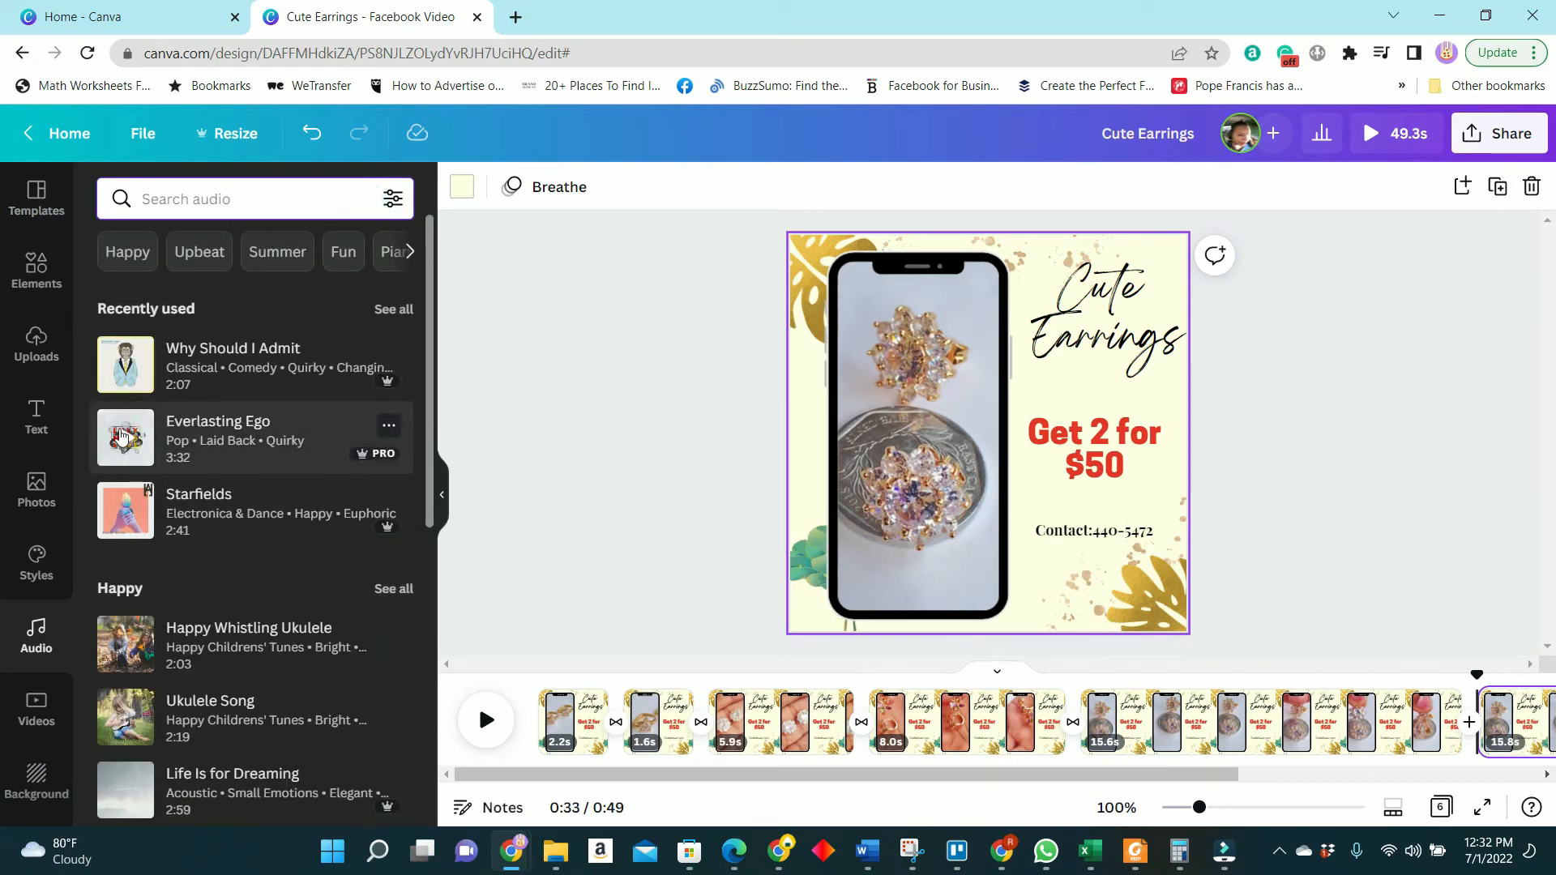
{"action": "scroll", "coordinate": [240, 695], "scroll_direction": "down", "scroll_amount": 11}
{"action": "scroll", "coordinate": [240, 694], "scroll_direction": "up", "scroll_amount": 11}
{"action": "left_click", "coordinate": [134, 253]}
{"action": "scroll", "coordinate": [307, 644], "scroll_direction": "down", "scroll_amount": 17}
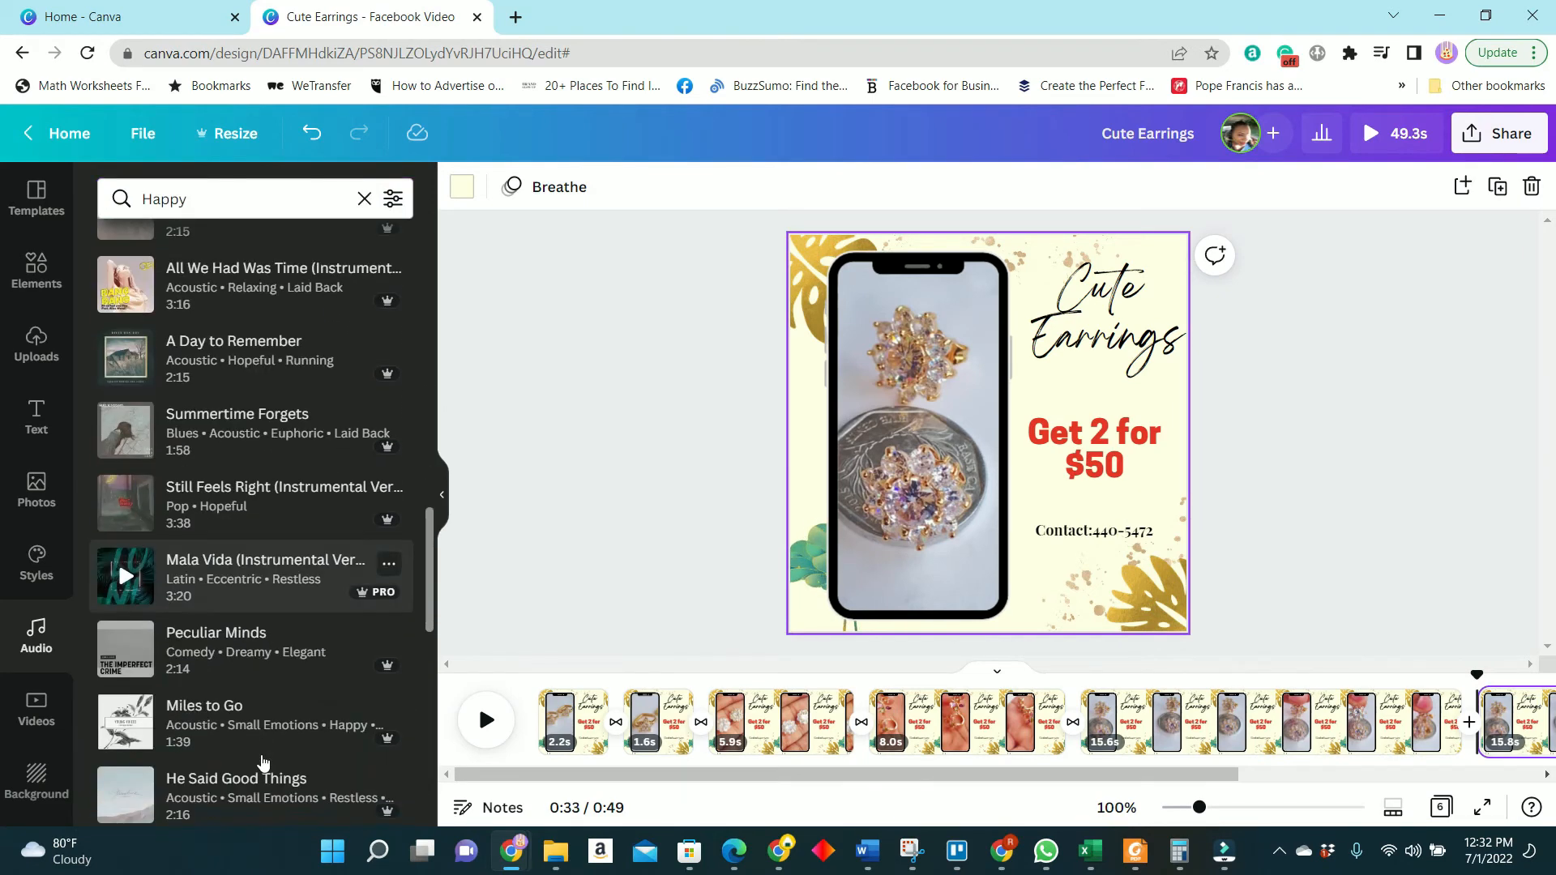
Listen to samples of the Happy tracks, including We Are All Dreamers.
{"action": "scroll", "coordinate": [263, 741], "scroll_direction": "up", "scroll_amount": 3}
{"action": "scroll", "coordinate": [176, 500], "scroll_direction": "up", "scroll_amount": 5}
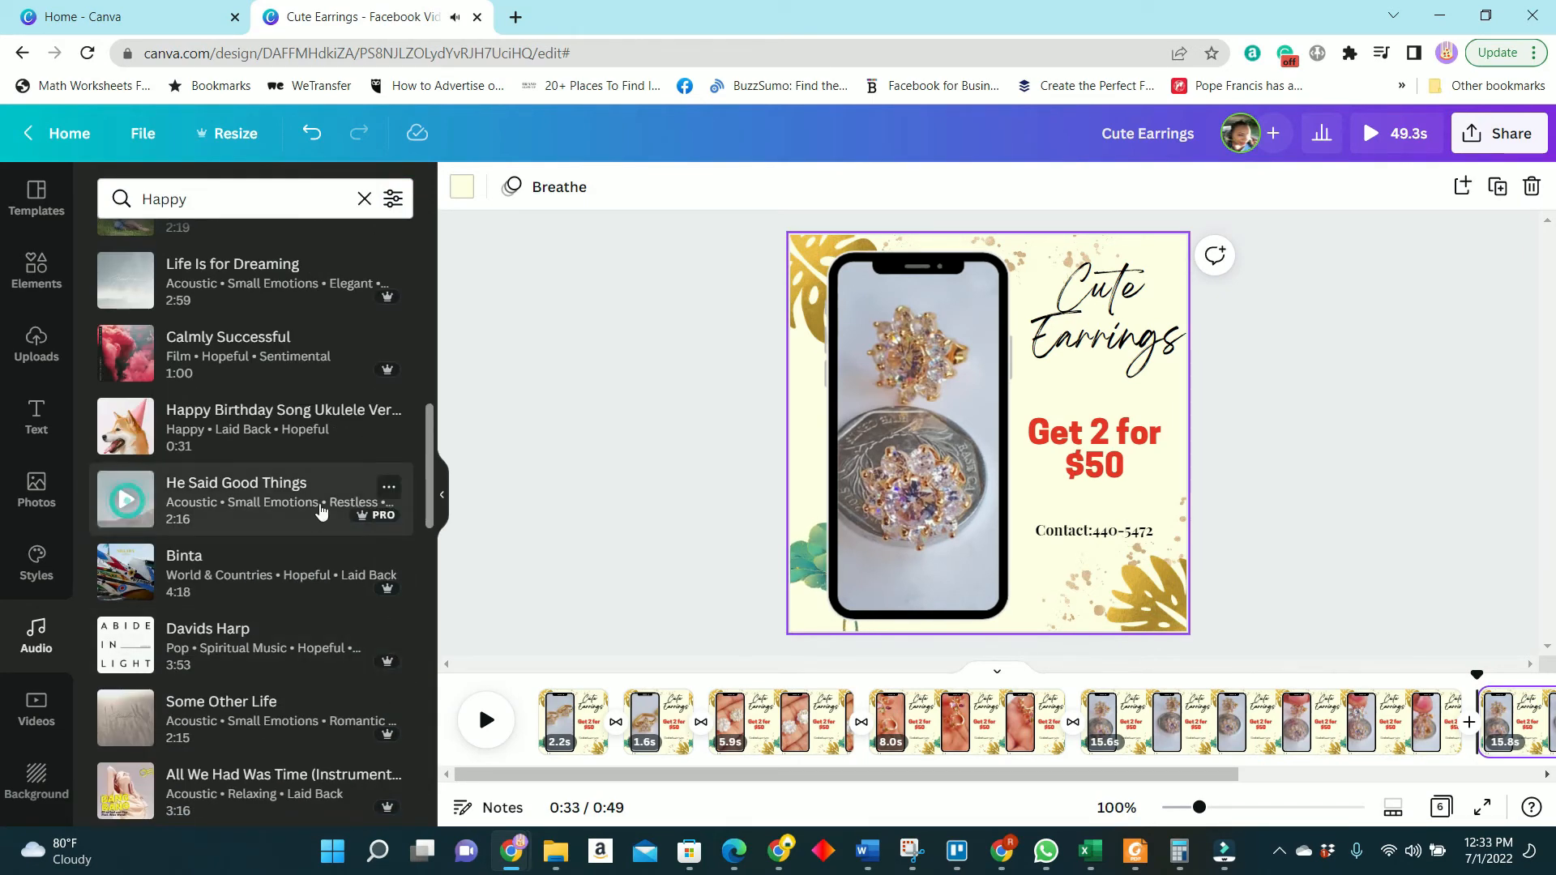
{"action": "scroll", "coordinate": [322, 511], "scroll_direction": "up", "scroll_amount": 5}
{"action": "left_click", "coordinate": [128, 594]}
{"action": "scroll", "coordinate": [126, 589], "scroll_direction": "up", "scroll_amount": 2}
{"action": "left_click", "coordinate": [130, 395]}
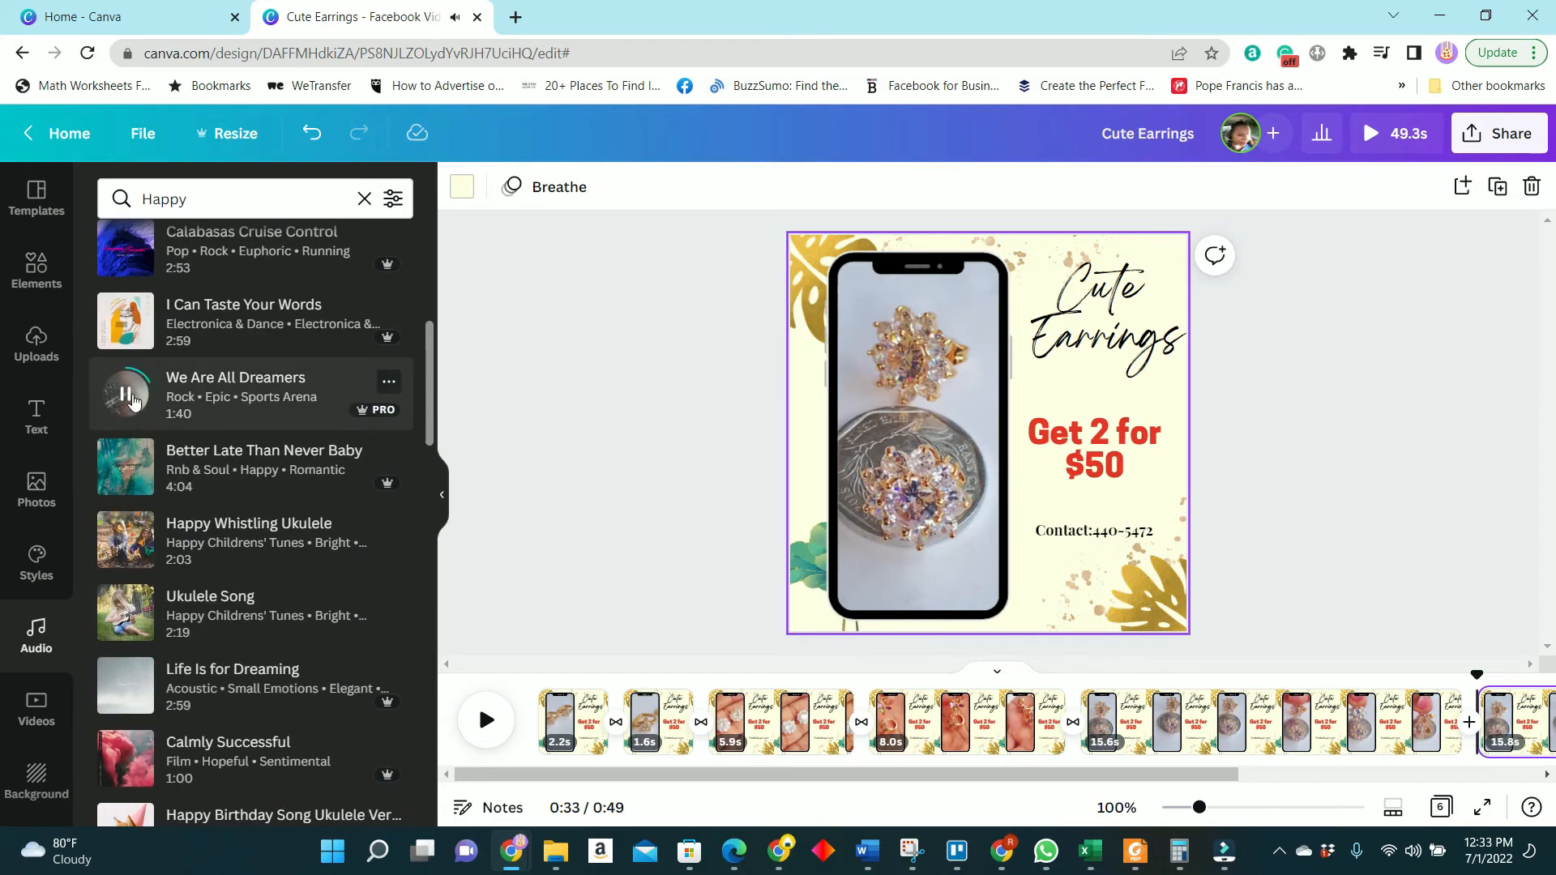
Listen to I Can Taste Your Words and add it to the advert as the background music track.
{"action": "left_click", "coordinate": [128, 325]}
{"action": "left_click", "coordinate": [215, 318]}
{"action": "left_click", "coordinate": [314, 134]}
{"action": "left_click", "coordinate": [540, 717]}
{"action": "left_click", "coordinate": [227, 318]}
{"action": "left_click", "coordinate": [126, 321]}
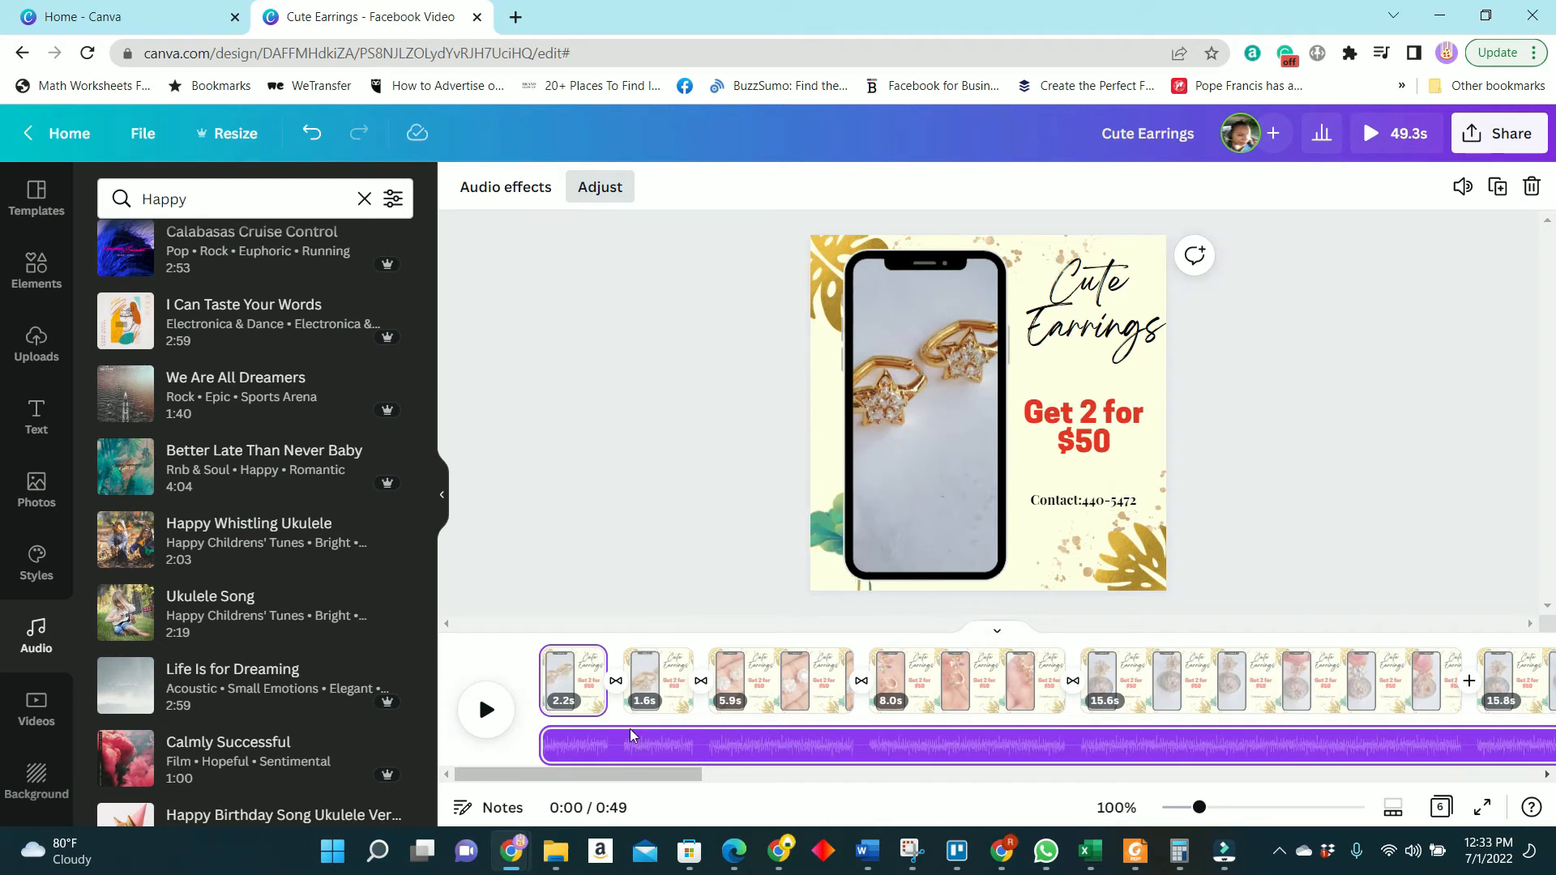
Set the music track's fade-out to 5.0 s in the audio effects, keeping fade-in at 0.
{"action": "left_click", "coordinate": [611, 745]}
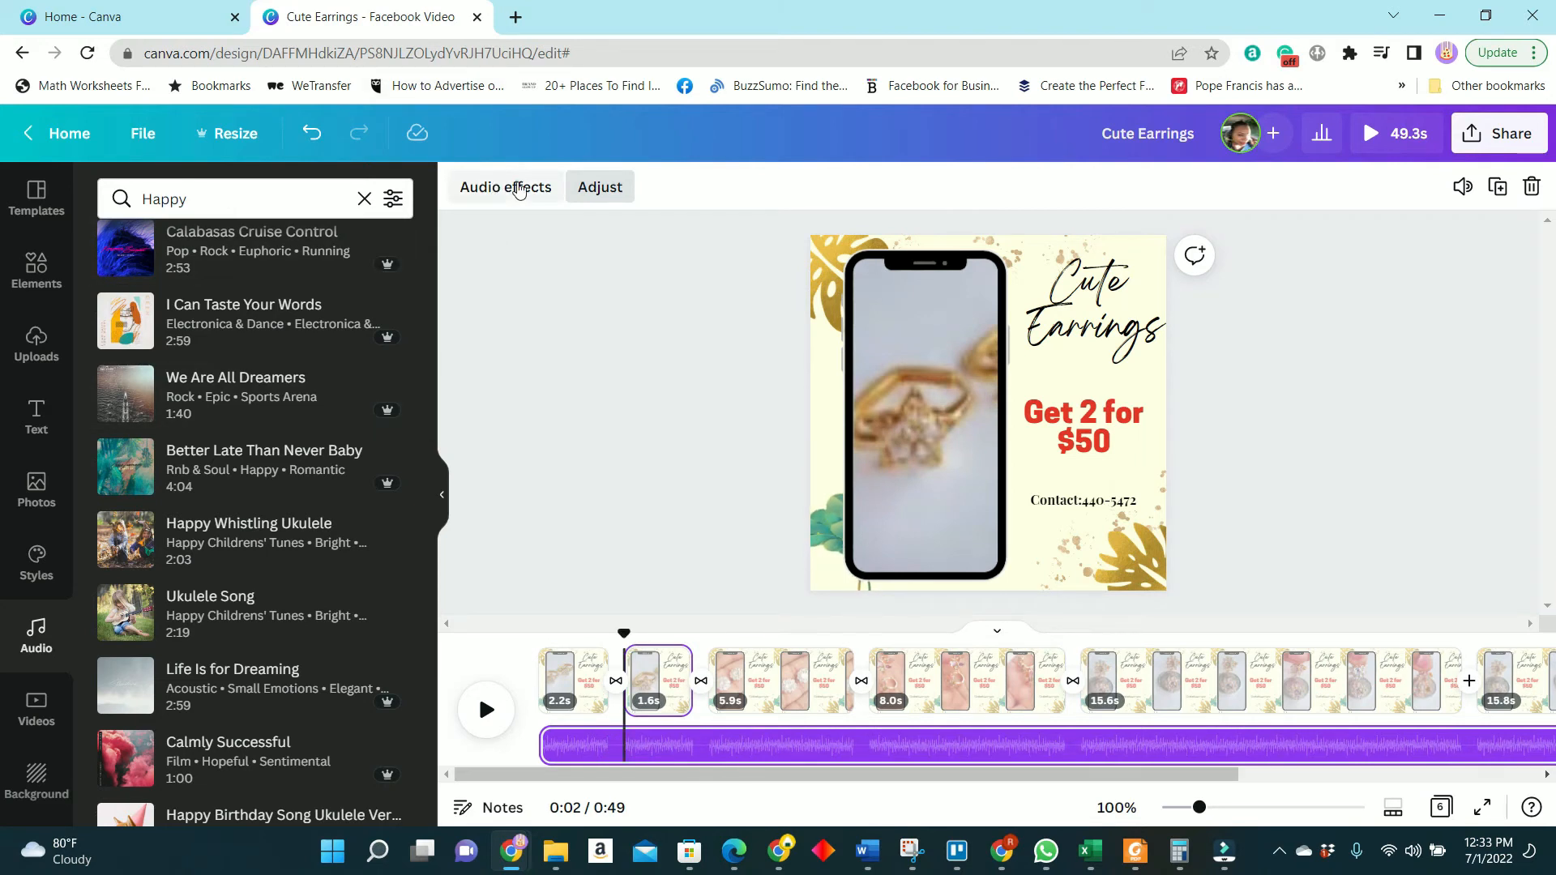
{"action": "left_click", "coordinate": [517, 187]}
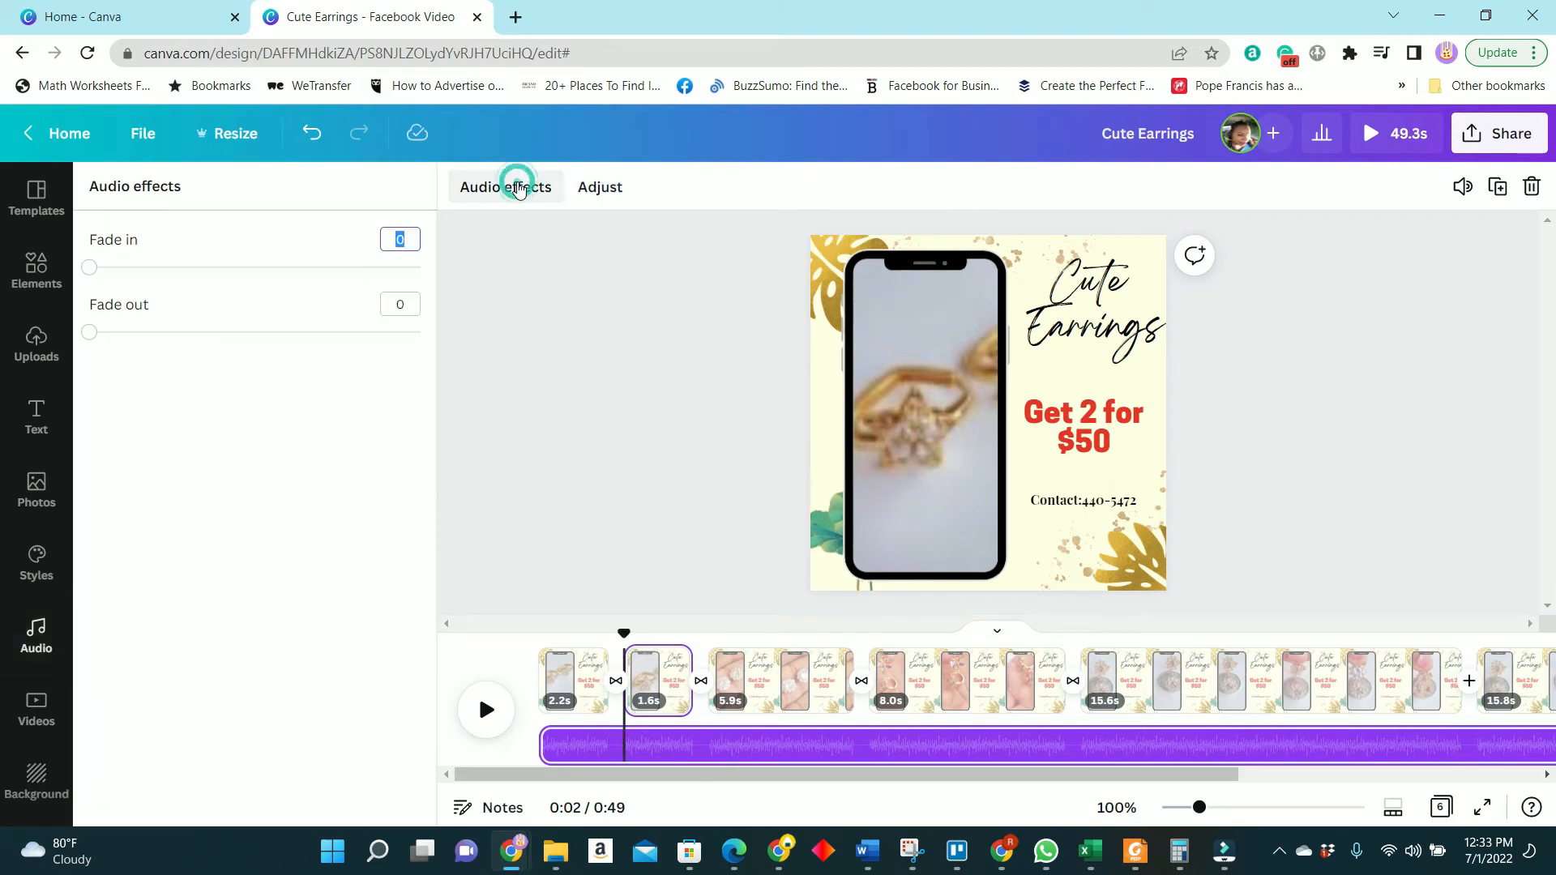
{"action": "left_click", "coordinate": [91, 335]}
{"action": "left_click_drag", "start_coordinate": [351, 361], "coordinate": [416, 355]}
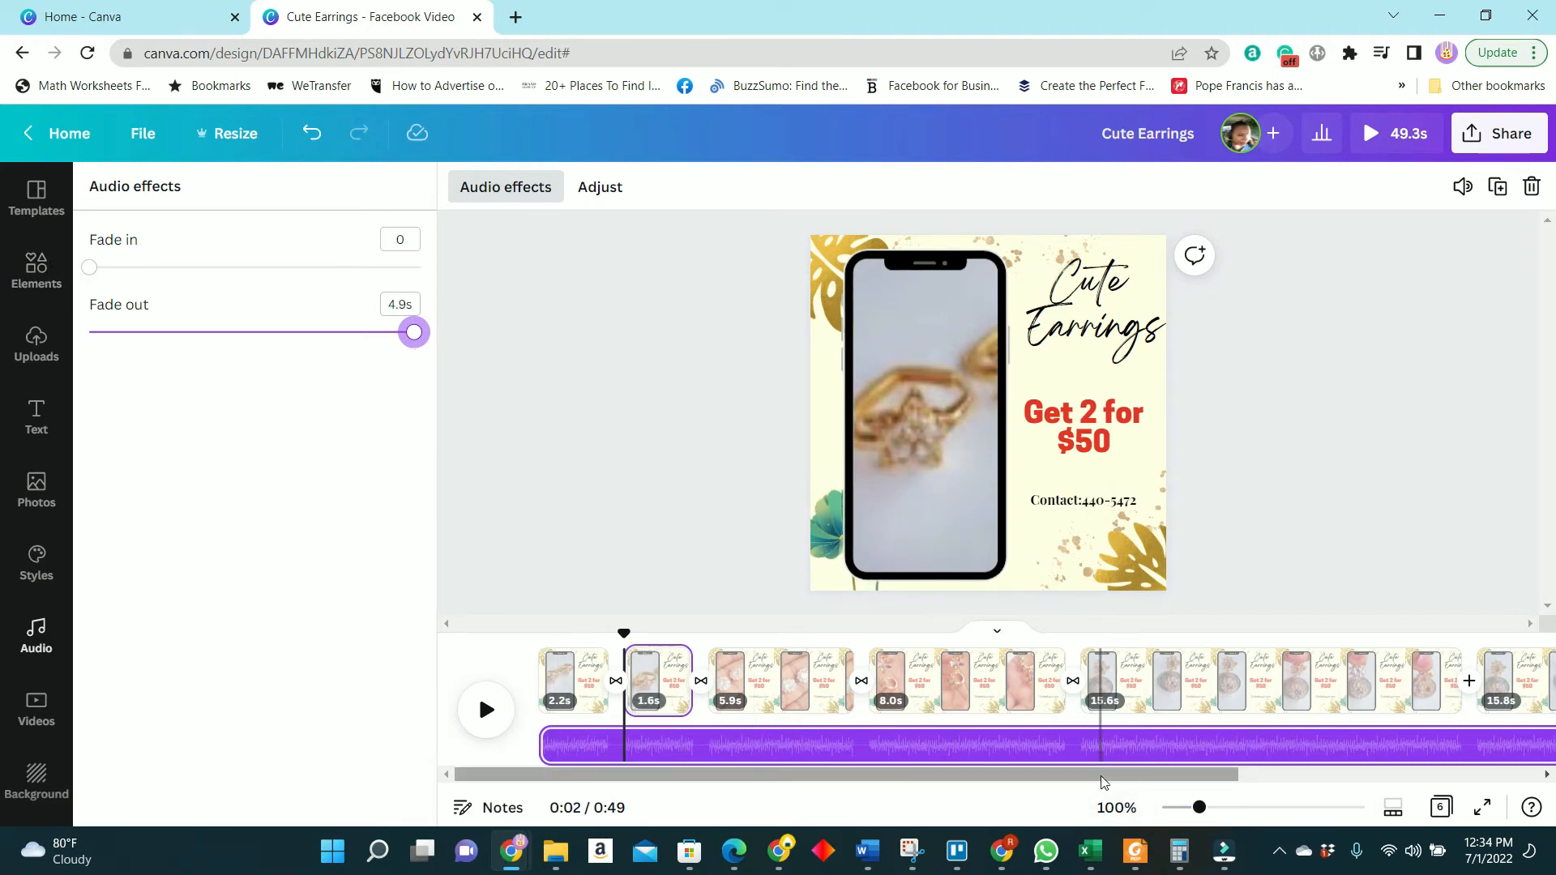
{"action": "left_click_drag", "start_coordinate": [97, 266], "coordinate": [70, 278]}
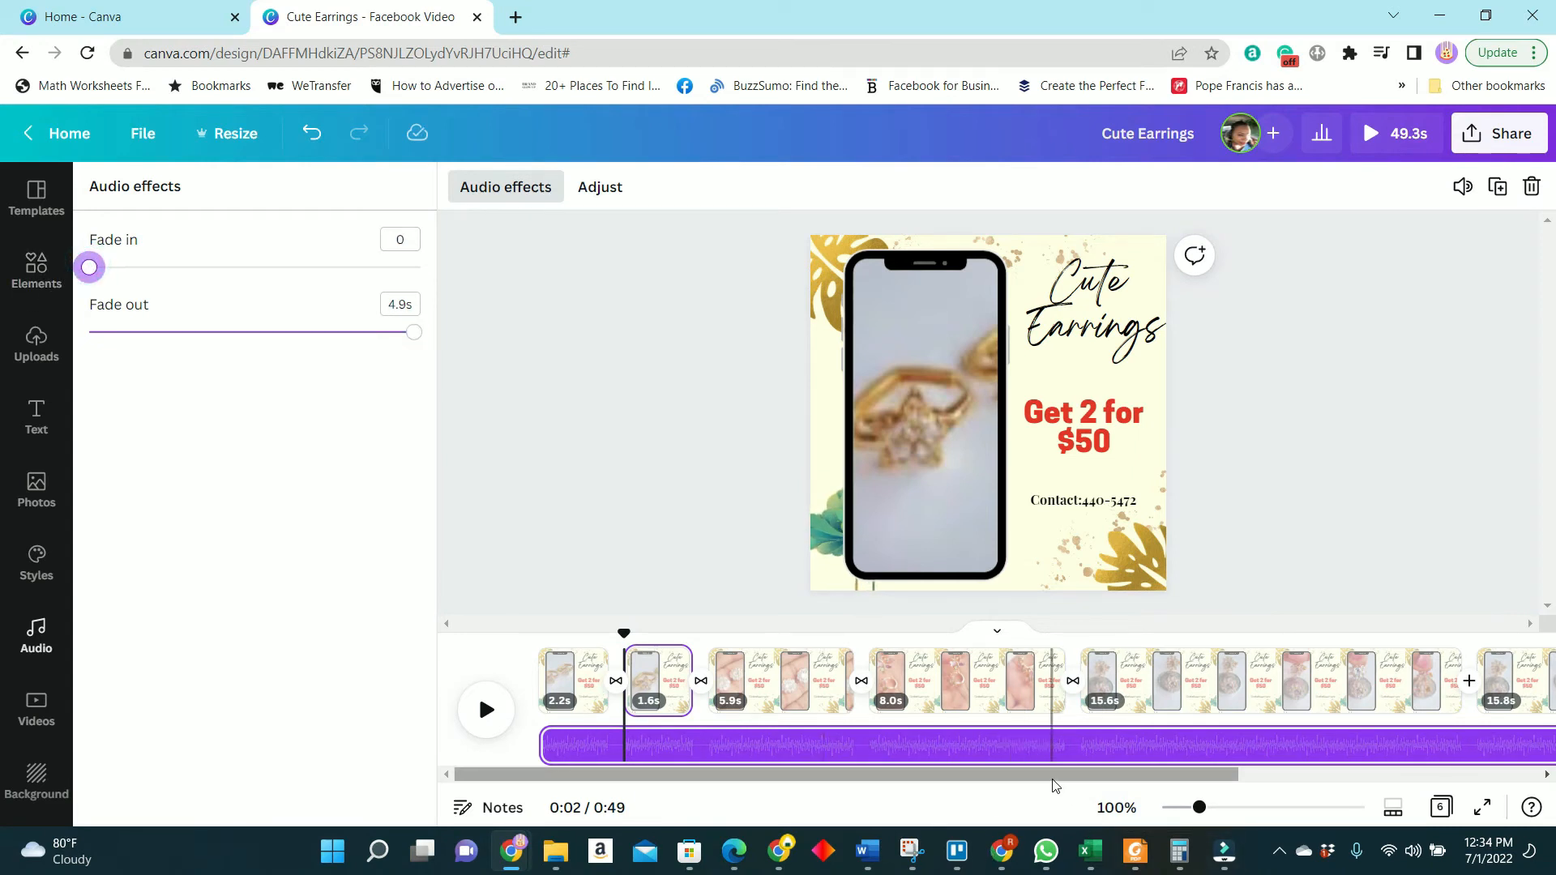
{"action": "left_click_drag", "start_coordinate": [1052, 776], "coordinate": [1380, 783]}
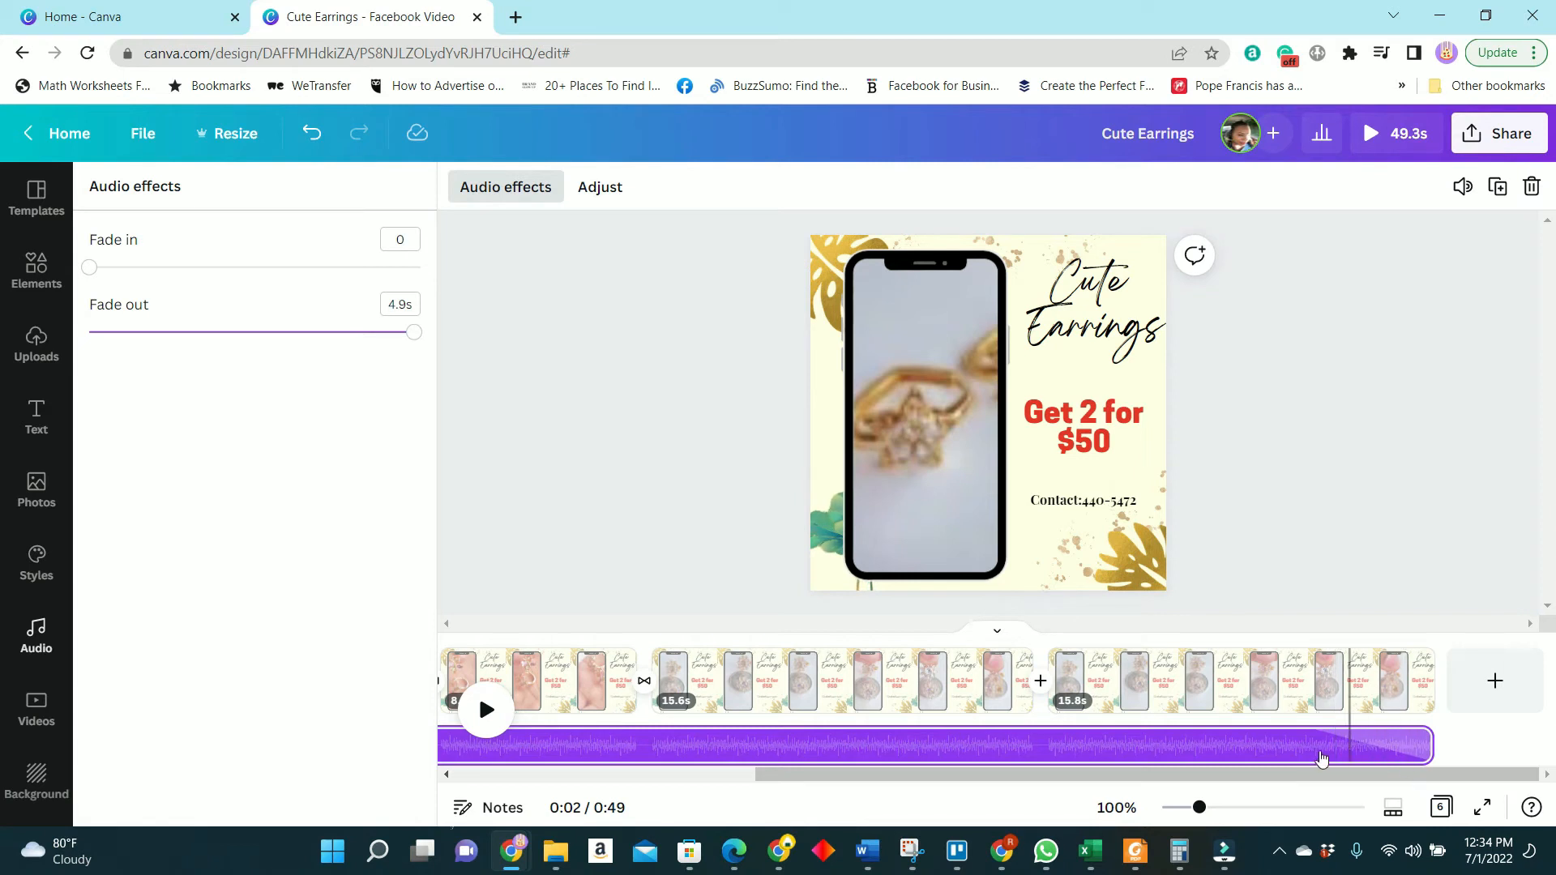
{"action": "left_click_drag", "start_coordinate": [357, 334], "coordinate": [202, 323]}
{"action": "left_click_drag", "start_coordinate": [328, 322], "coordinate": [438, 333]}
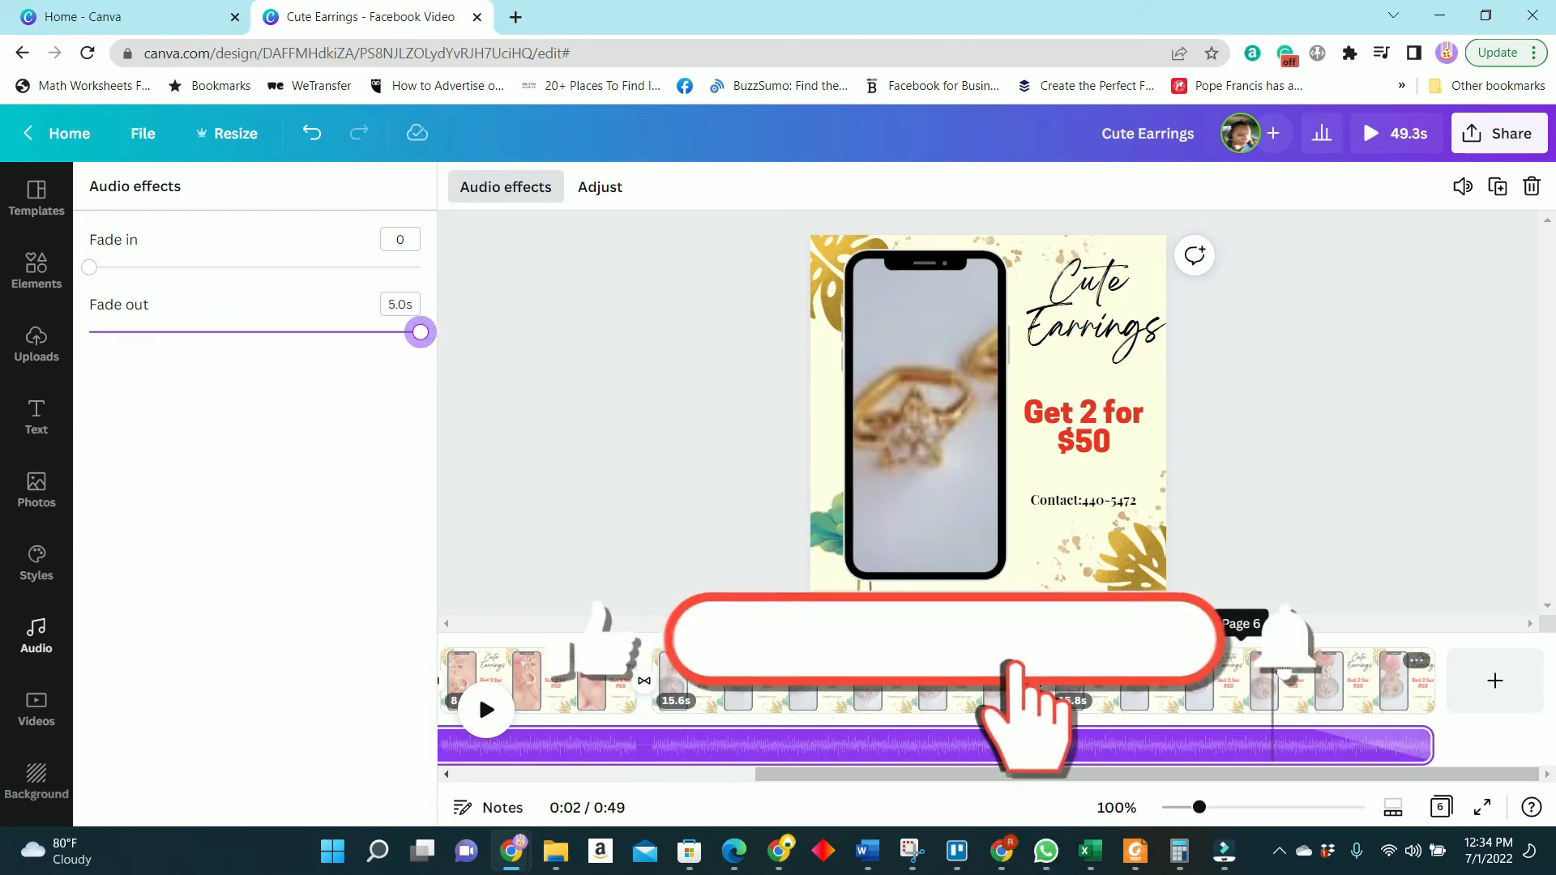
Replace the video in page 6's phone frame with the uploaded 4.1-second star earrings clip and mute it.
{"action": "left_click", "coordinate": [1169, 689]}
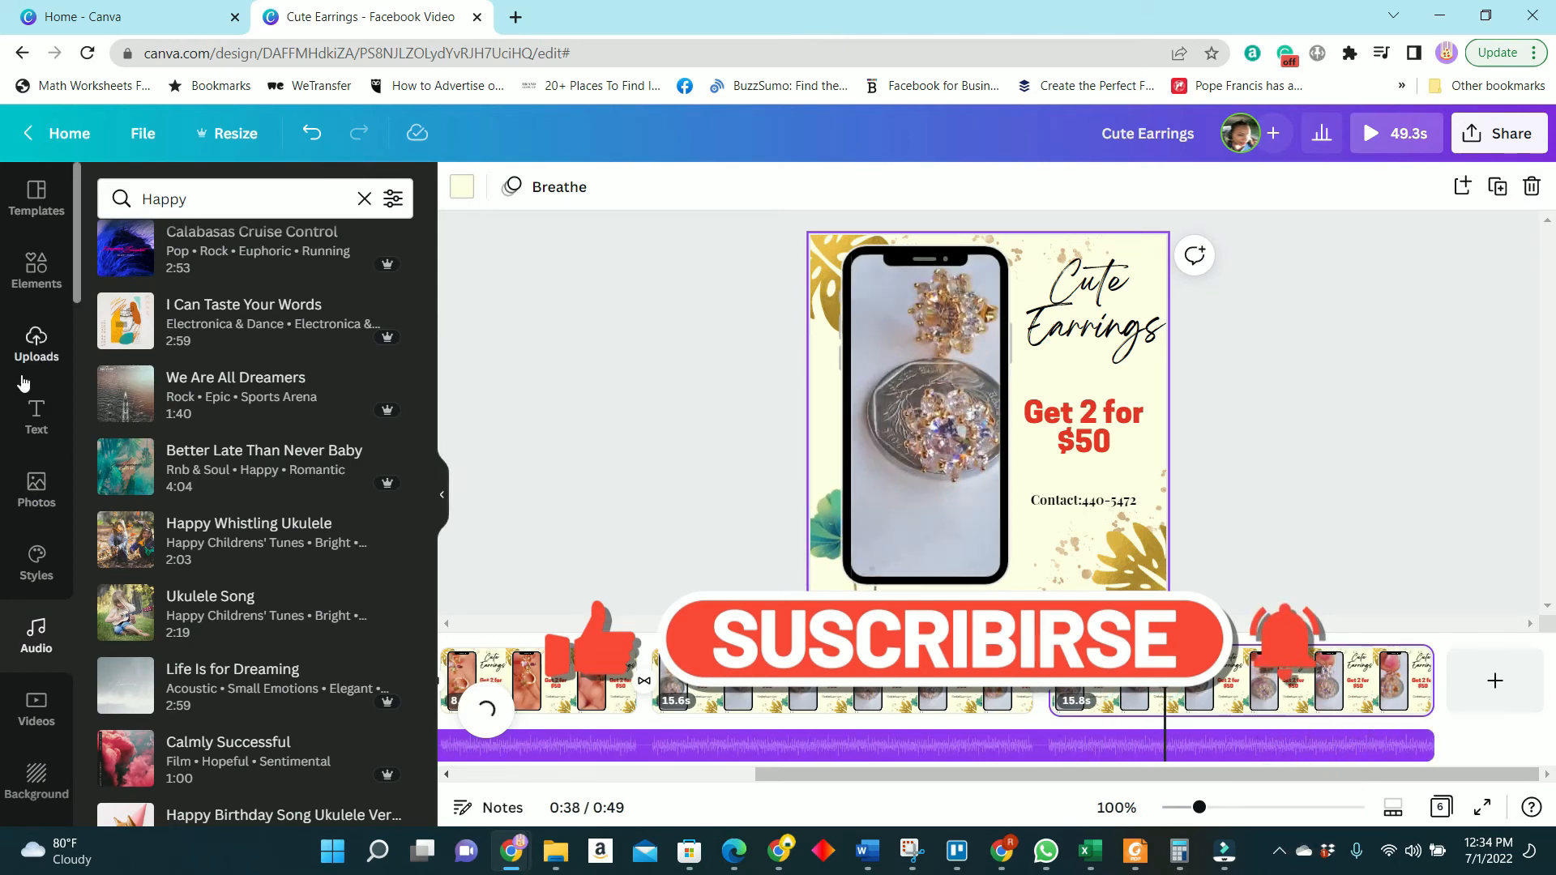
{"action": "left_click", "coordinate": [34, 341]}
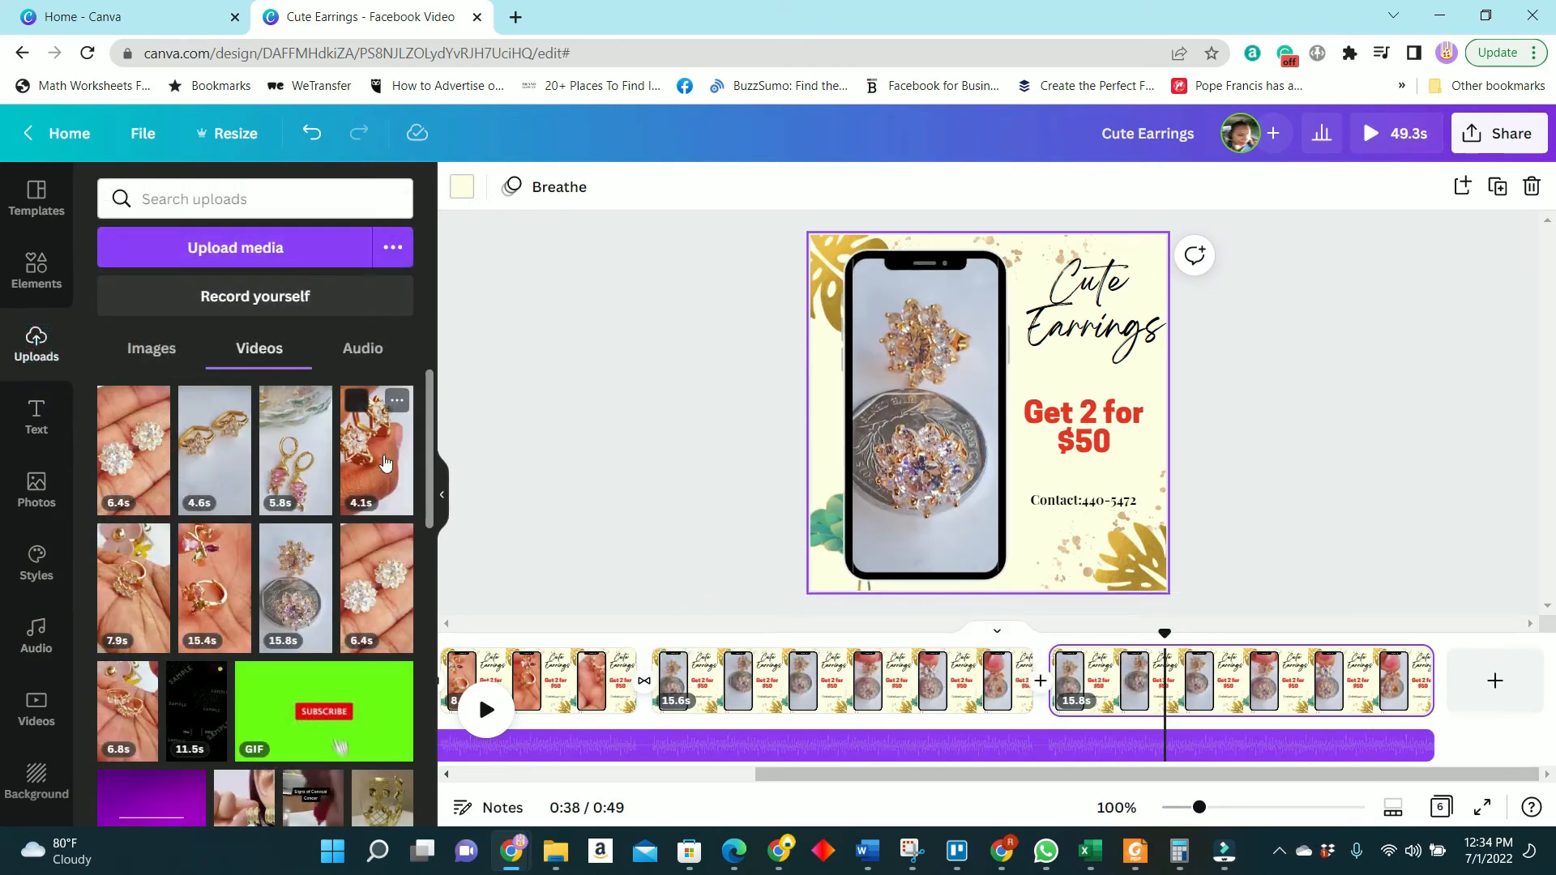
{"action": "left_click_drag", "start_coordinate": [373, 463], "coordinate": [927, 437]}
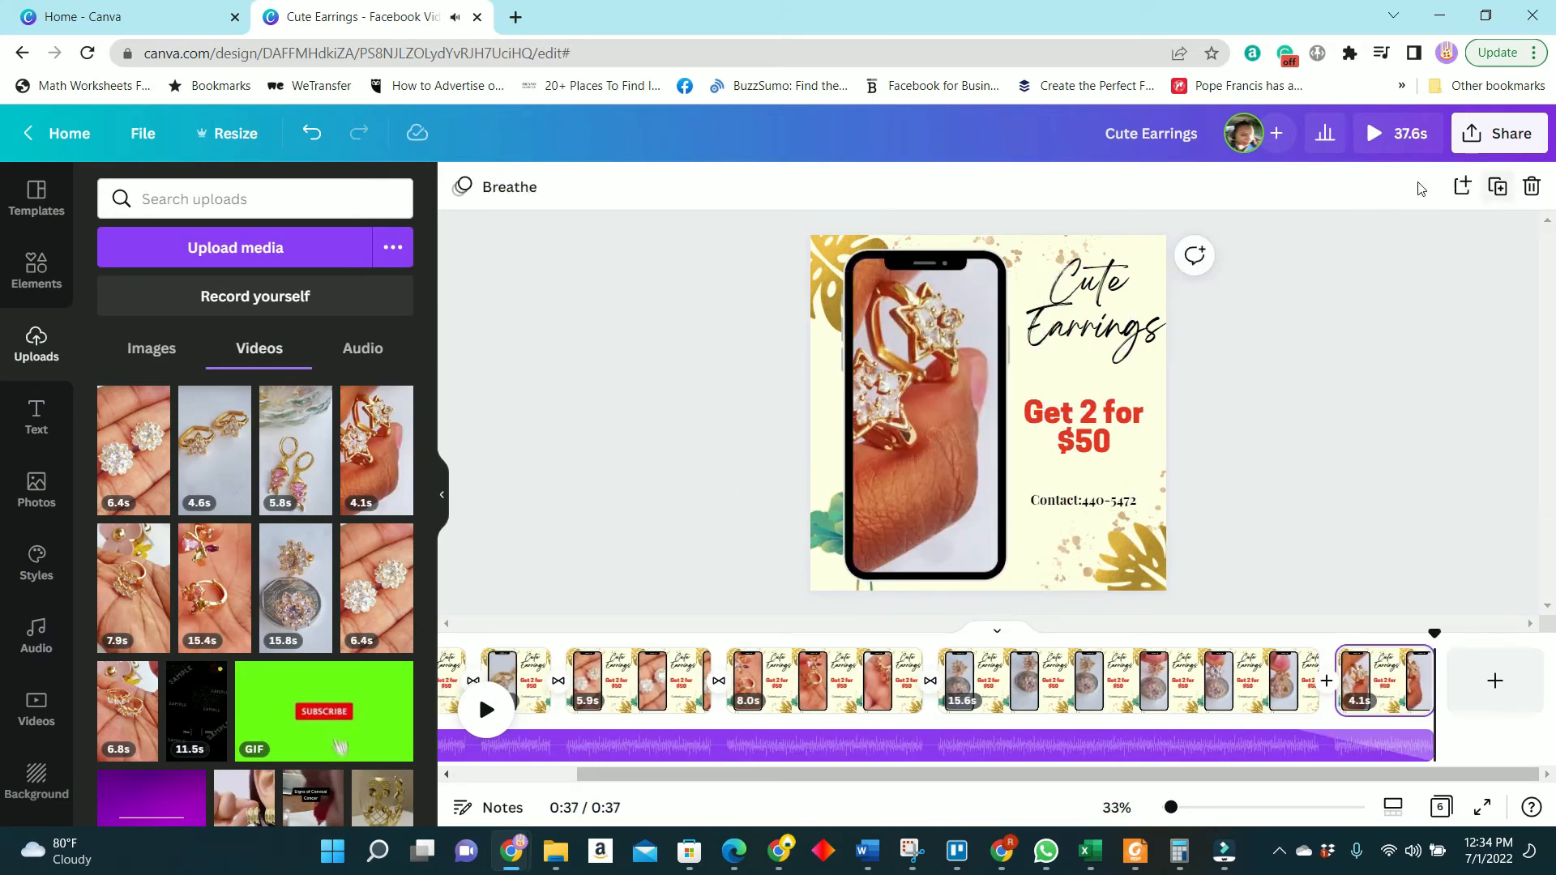
{"action": "left_click", "coordinate": [989, 384]}
{"action": "left_click", "coordinate": [1344, 187]}
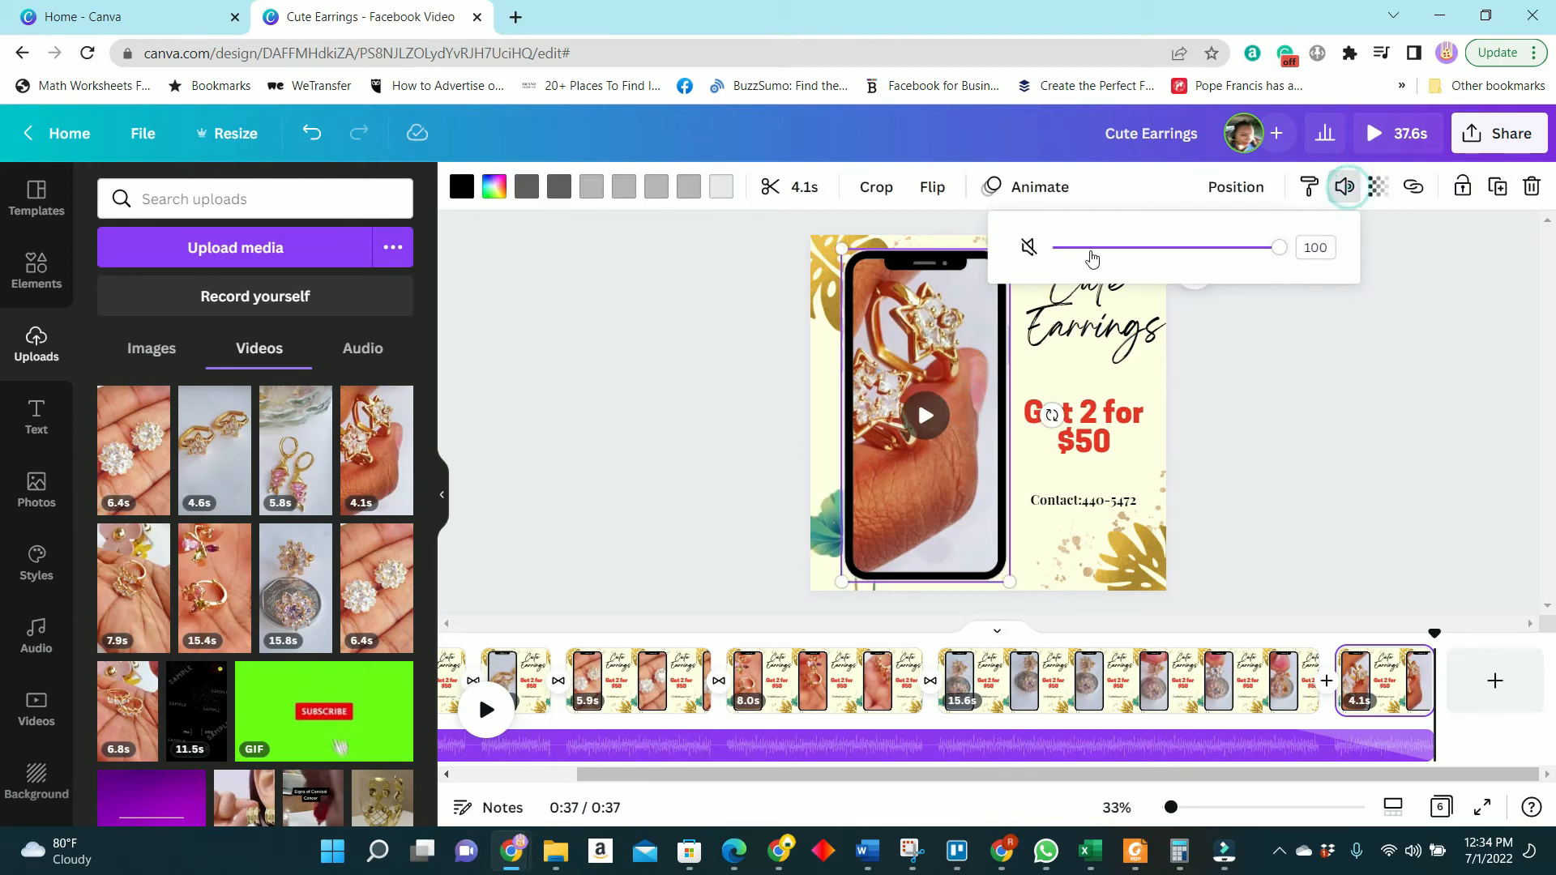
{"action": "left_click", "coordinate": [1028, 247]}
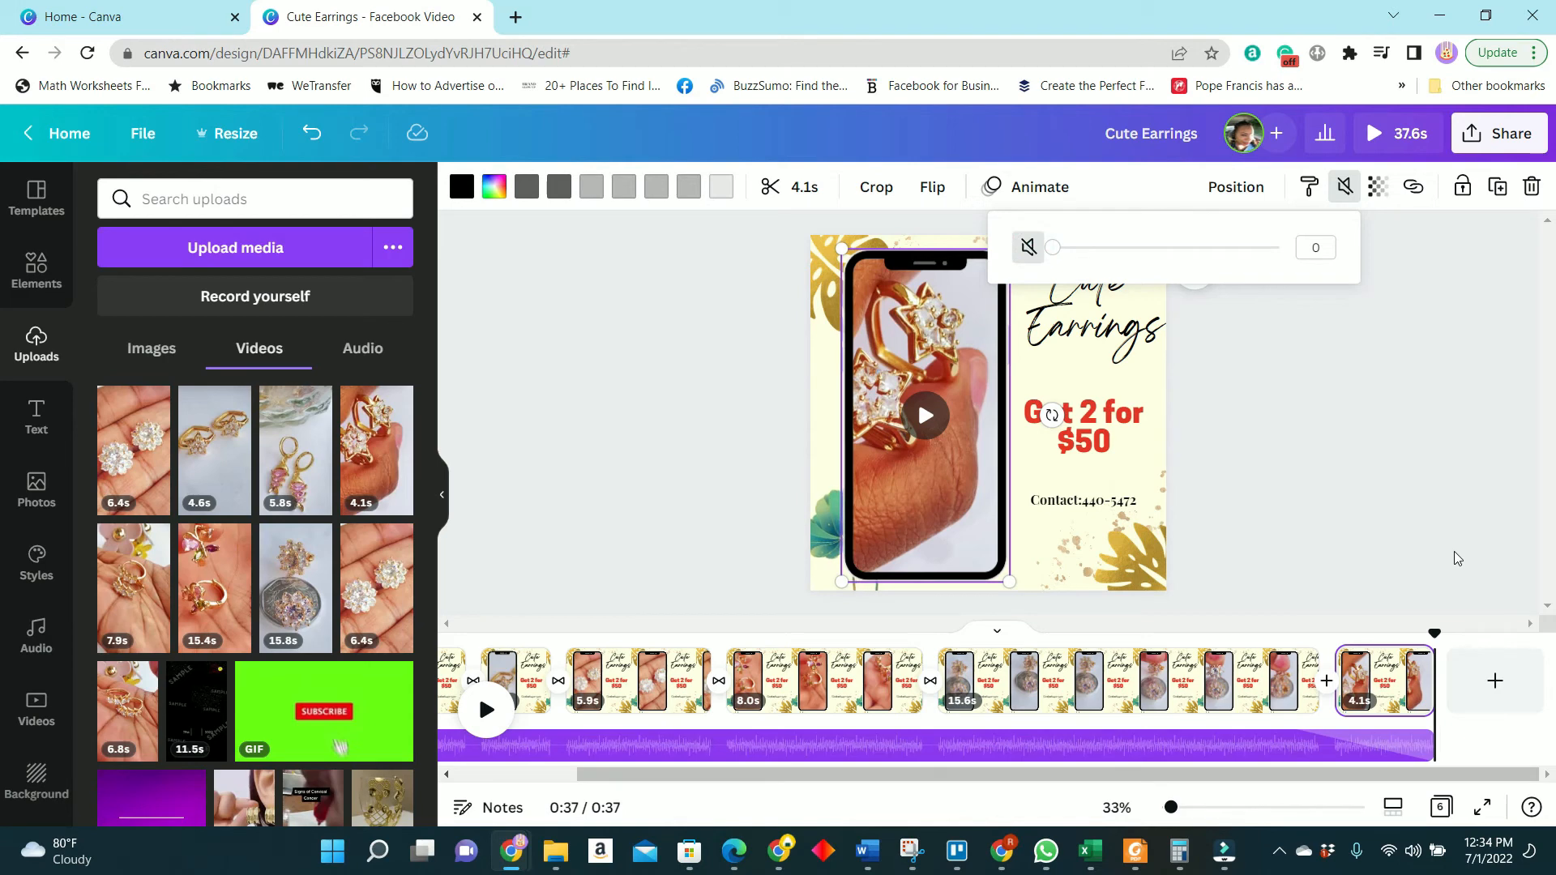
Place the uploaded 6.8-second earrings video in page 6's phone frame and mute it.
{"action": "left_click", "coordinate": [127, 711]}
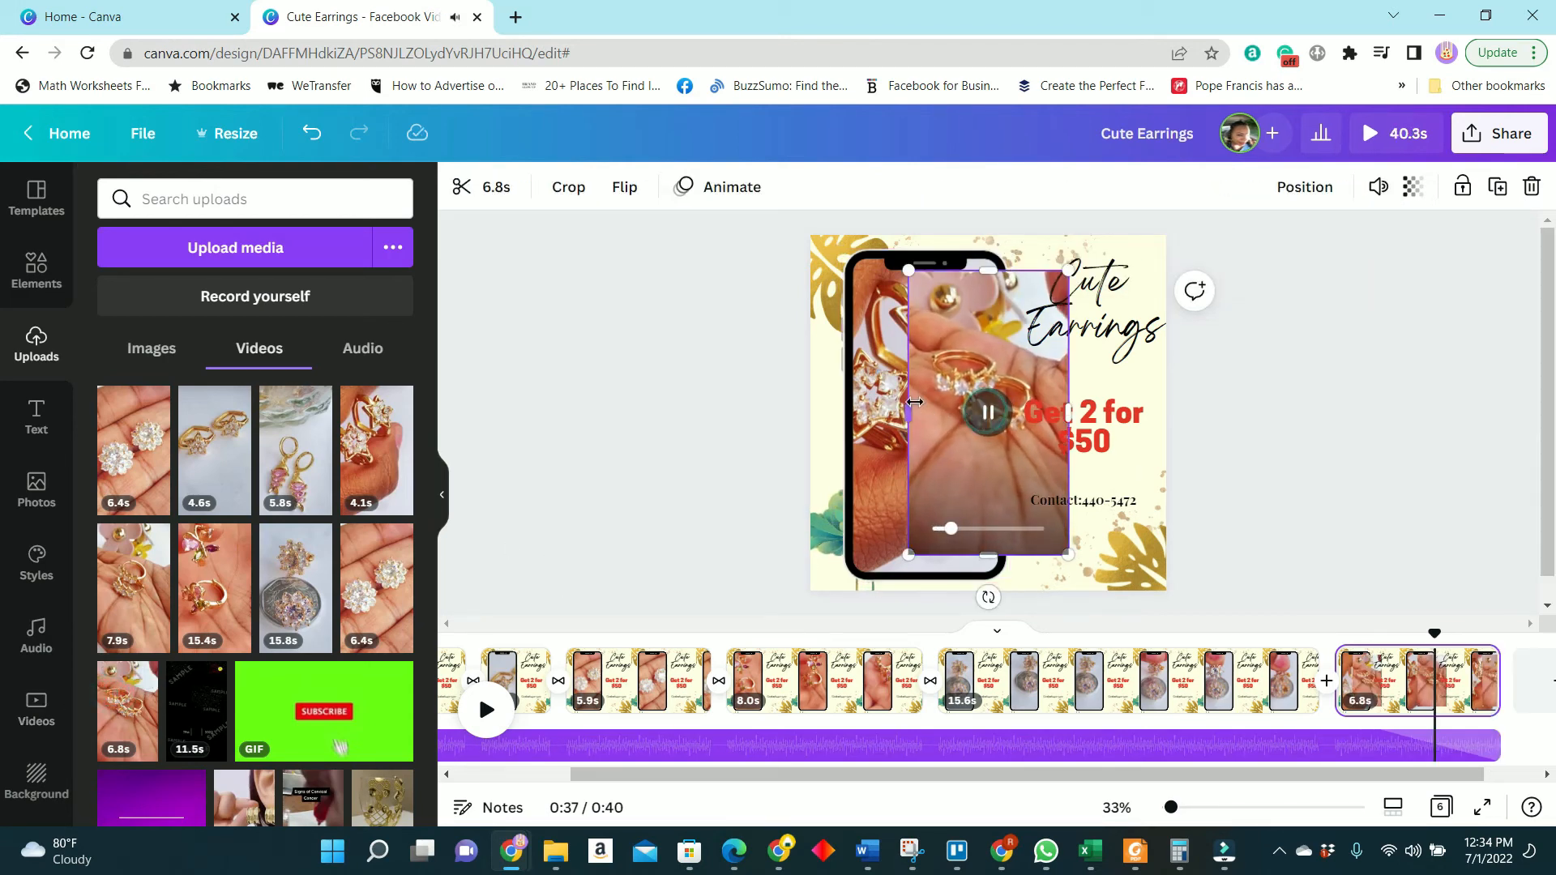
{"action": "left_click_drag", "start_coordinate": [956, 468], "coordinate": [908, 478]}
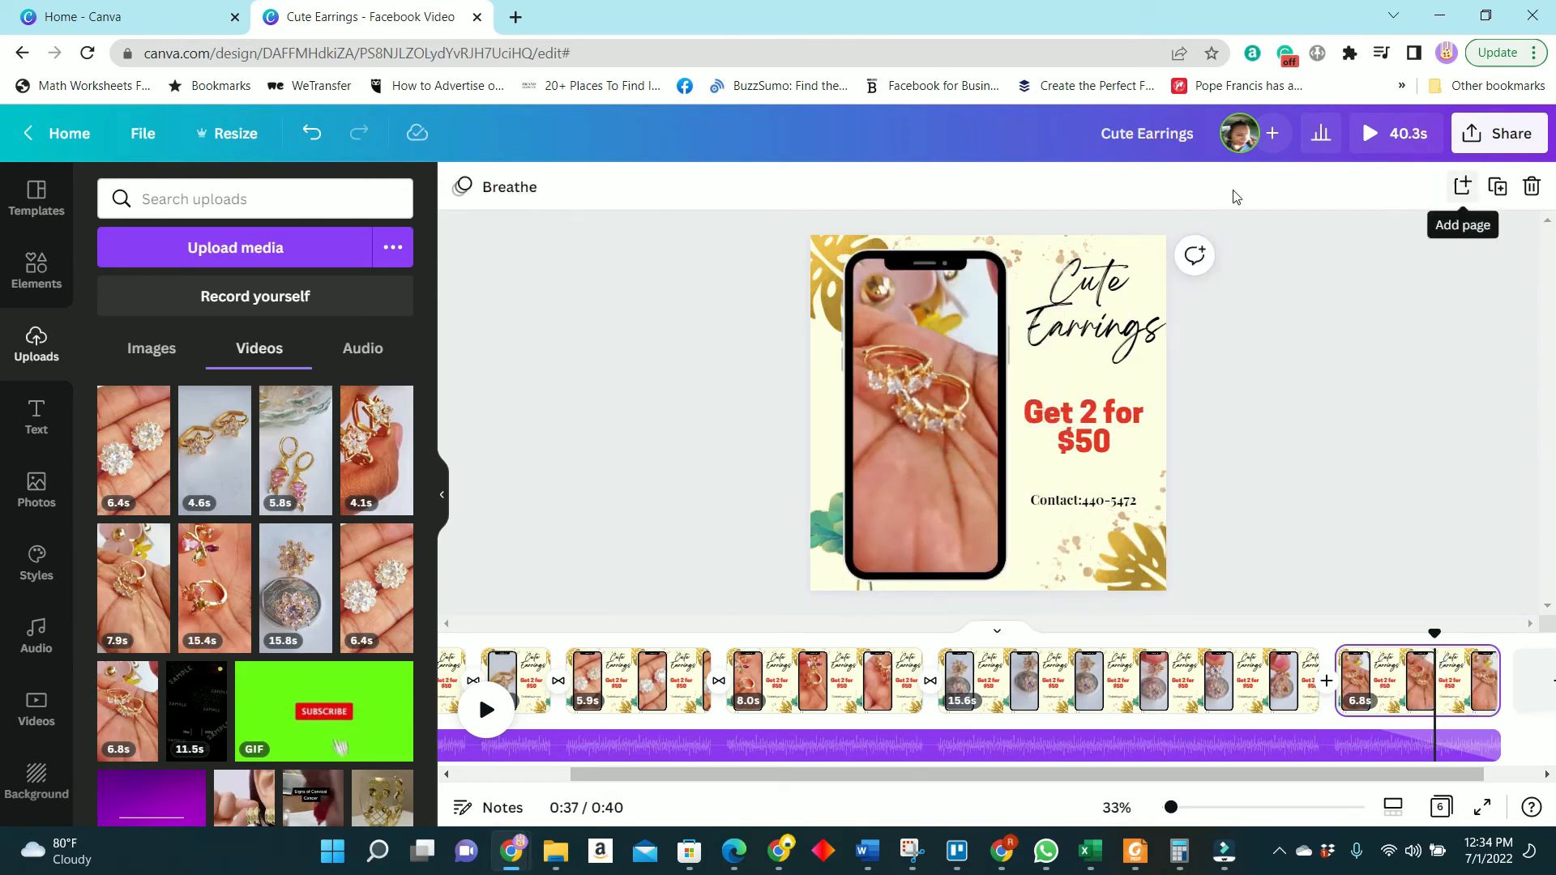
{"action": "left_click", "coordinate": [1341, 190]}
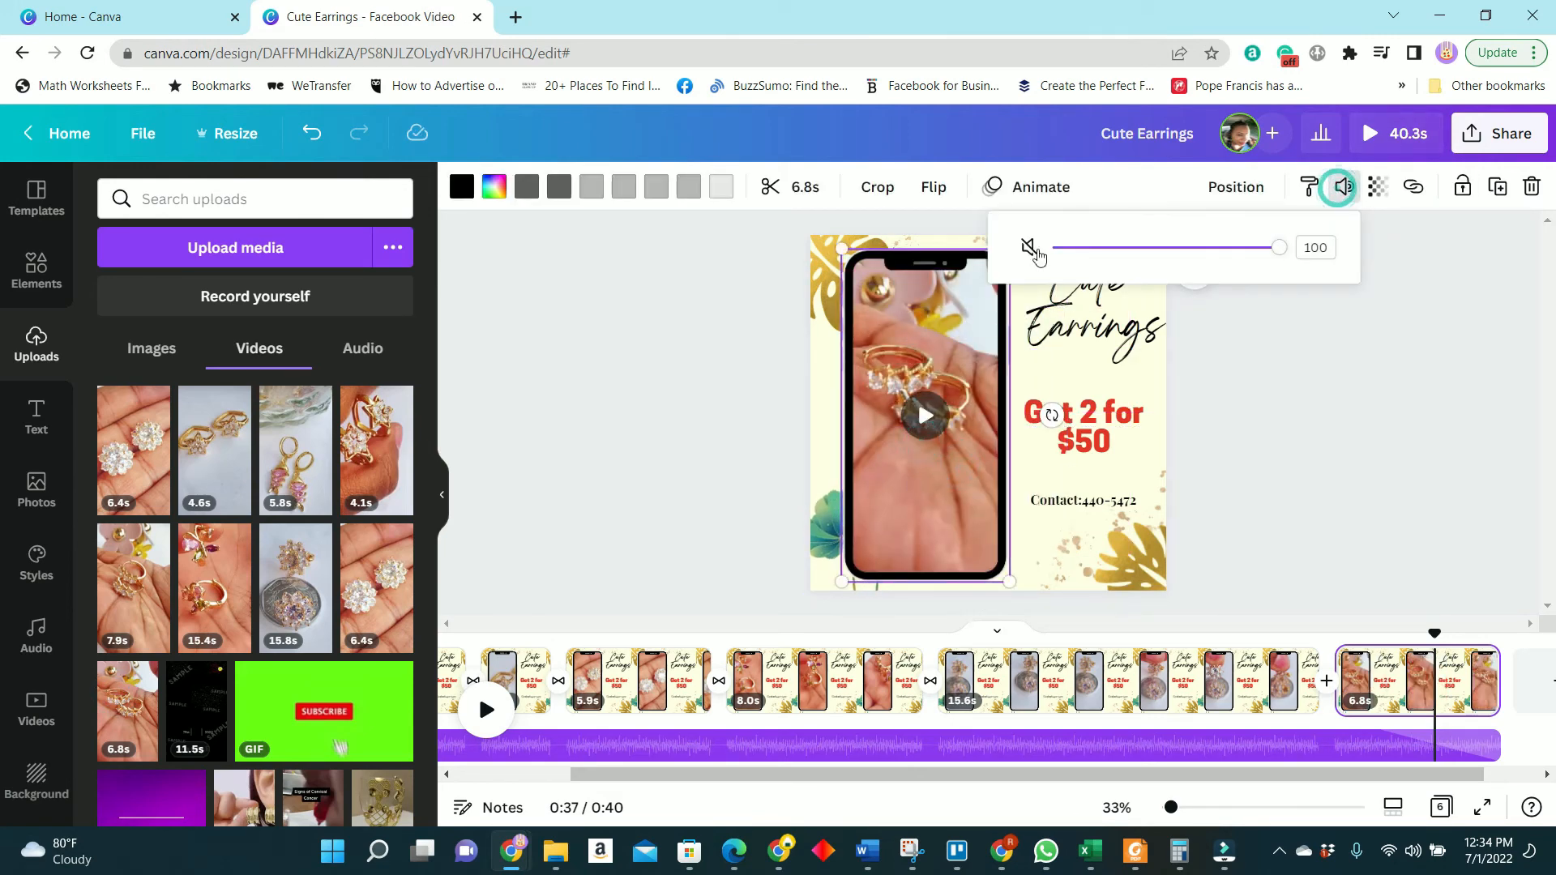
{"action": "left_click", "coordinate": [1030, 249]}
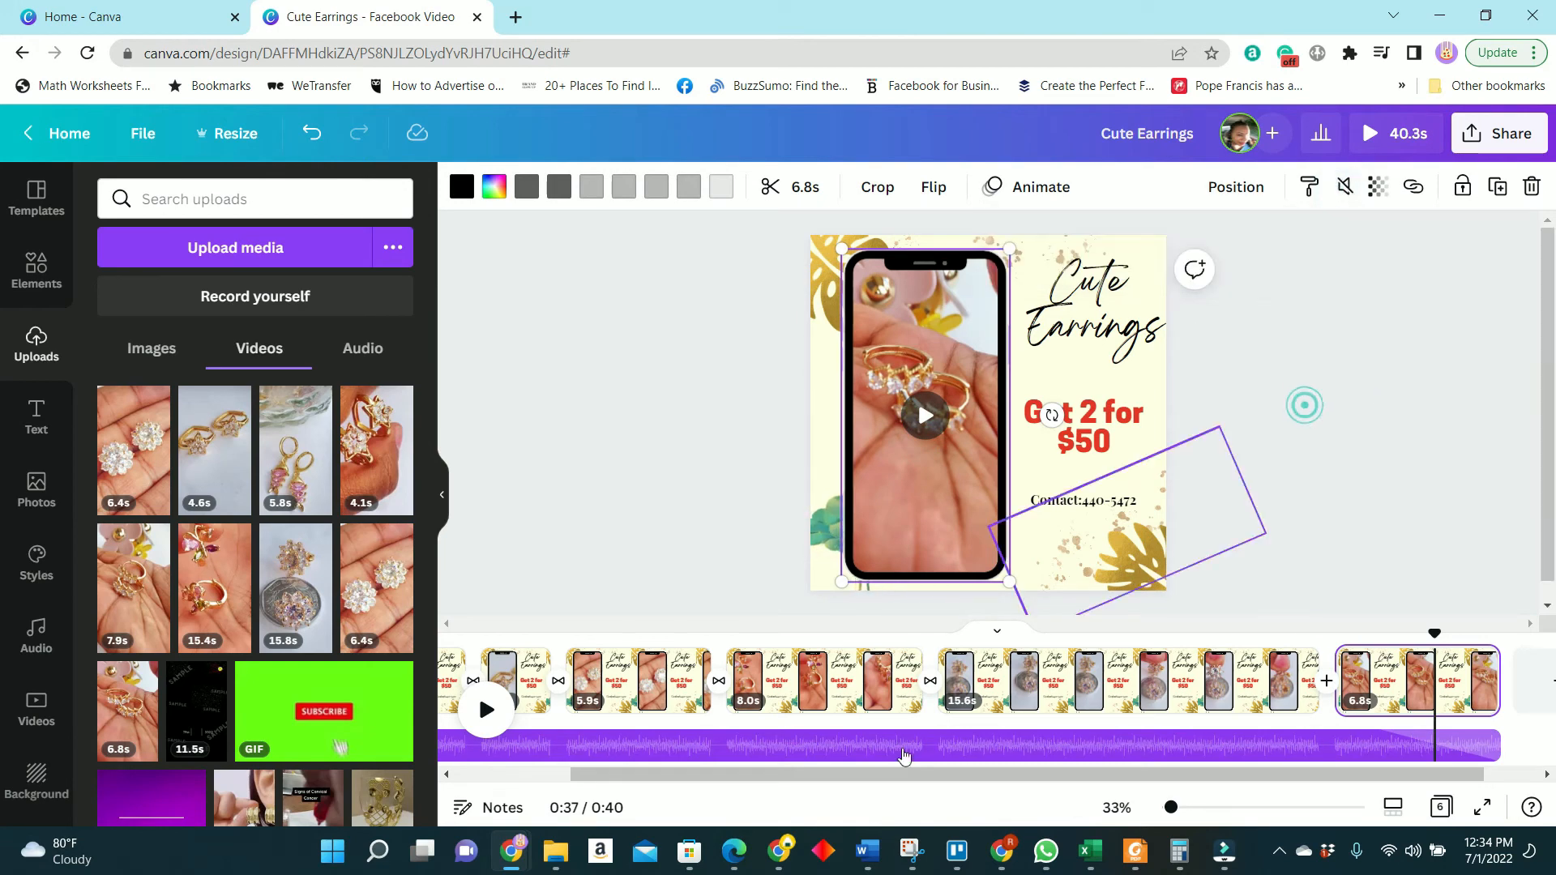
Add the Nice Threads logo from the brand kit logos to page 2.
{"action": "left_click_drag", "start_coordinate": [1437, 634], "coordinate": [306, 646]}
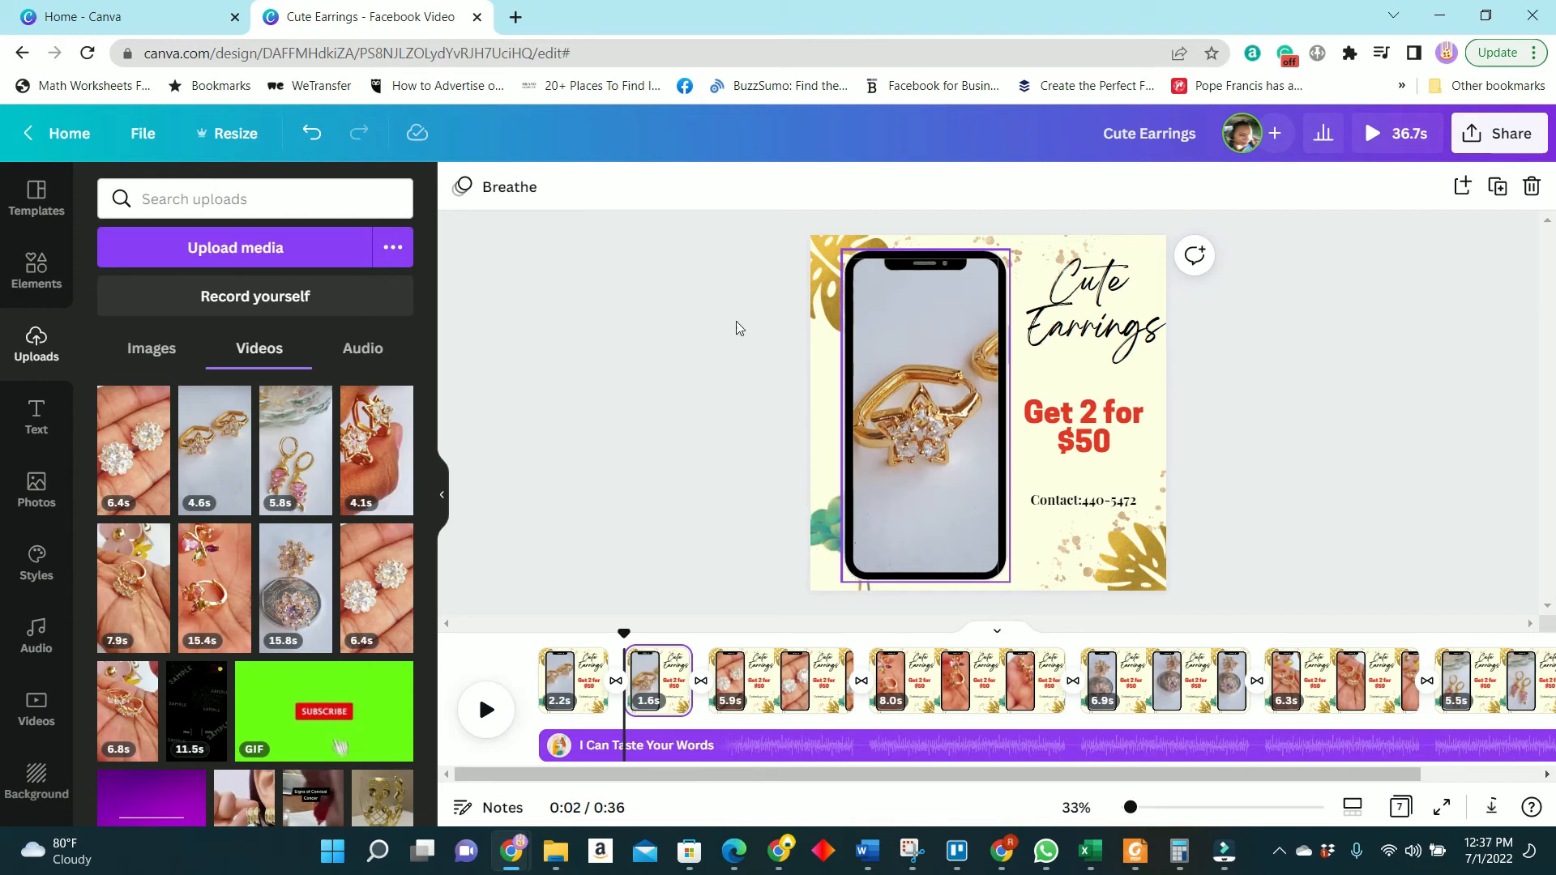
{"action": "left_click_drag", "start_coordinate": [882, 774], "coordinate": [633, 751]}
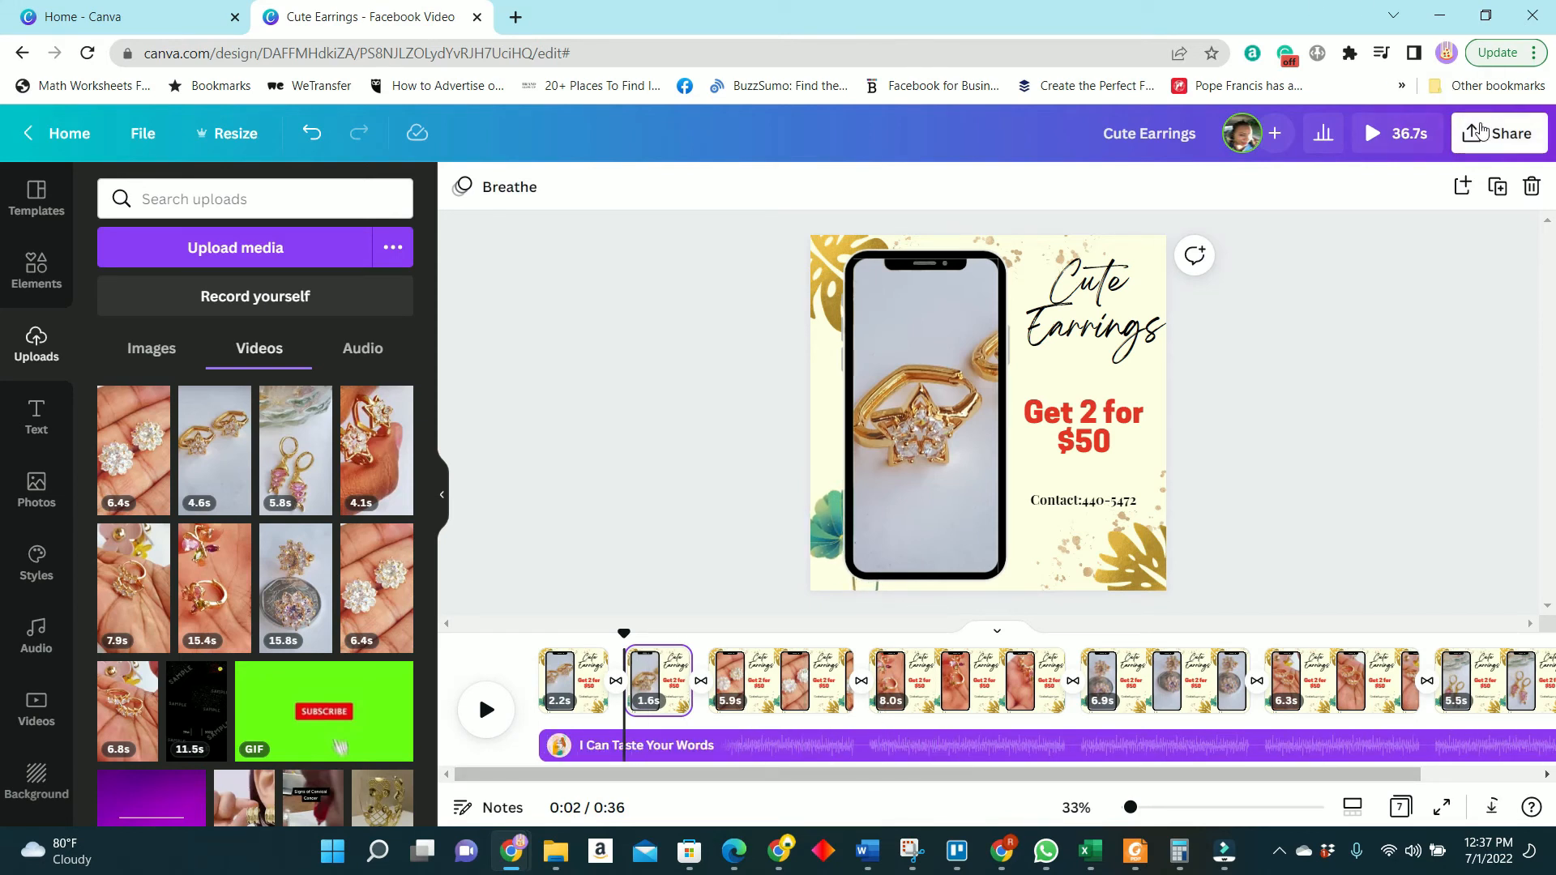
{"action": "scroll", "coordinate": [26, 754], "scroll_direction": "down", "scroll_amount": 1}
{"action": "scroll", "coordinate": [33, 762], "scroll_direction": "down", "scroll_amount": 10}
{"action": "scroll", "coordinate": [40, 778], "scroll_direction": "down", "scroll_amount": 5}
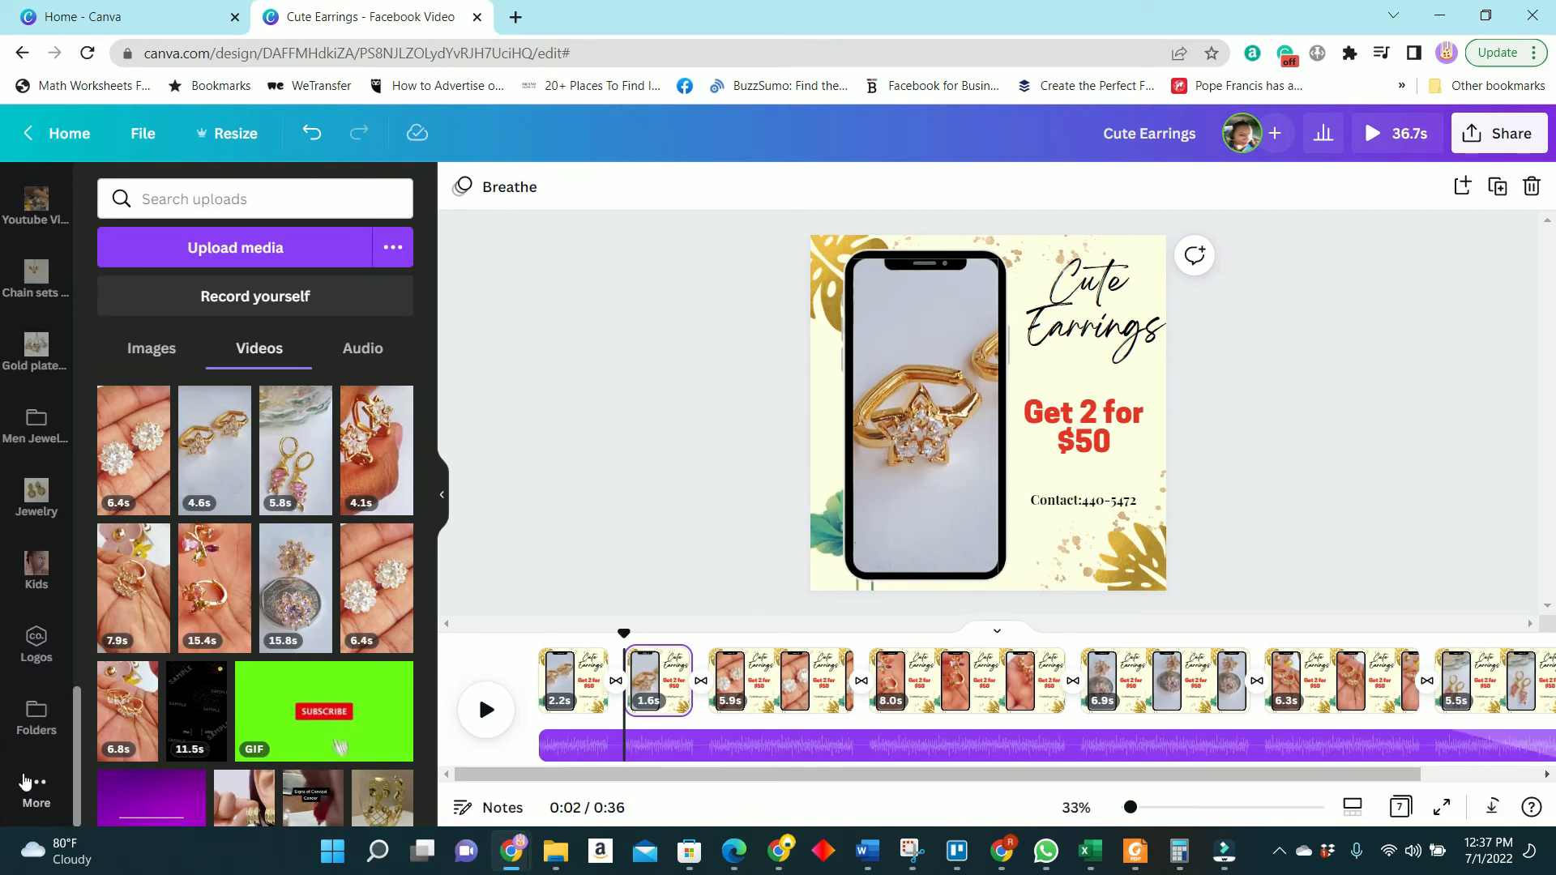
{"action": "left_click", "coordinate": [36, 641]}
{"action": "left_click", "coordinate": [356, 535]}
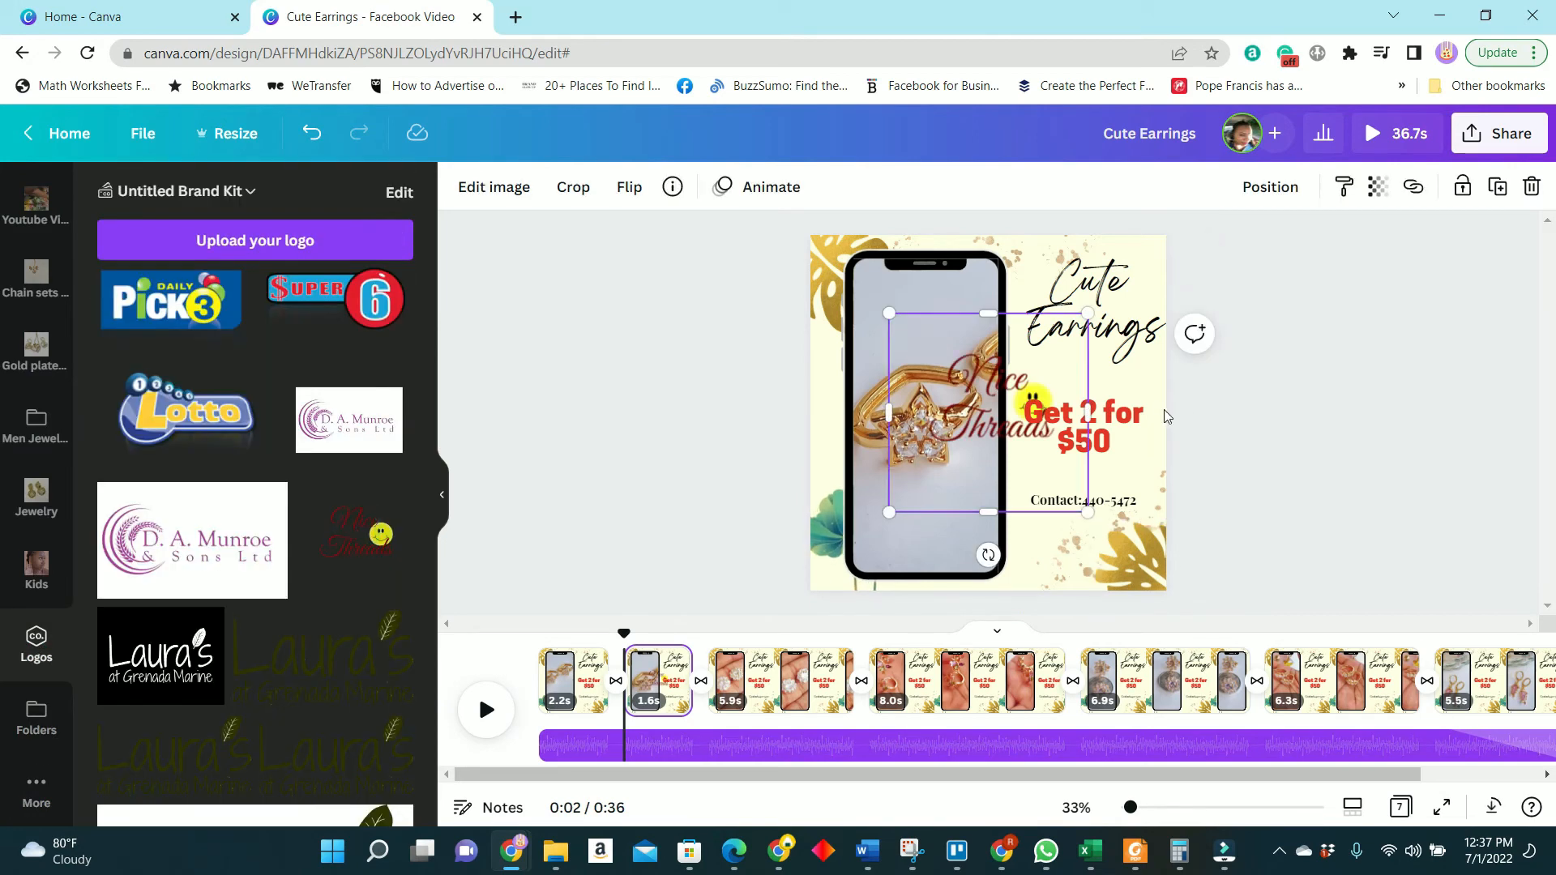
{"action": "left_click", "coordinate": [475, 279]}
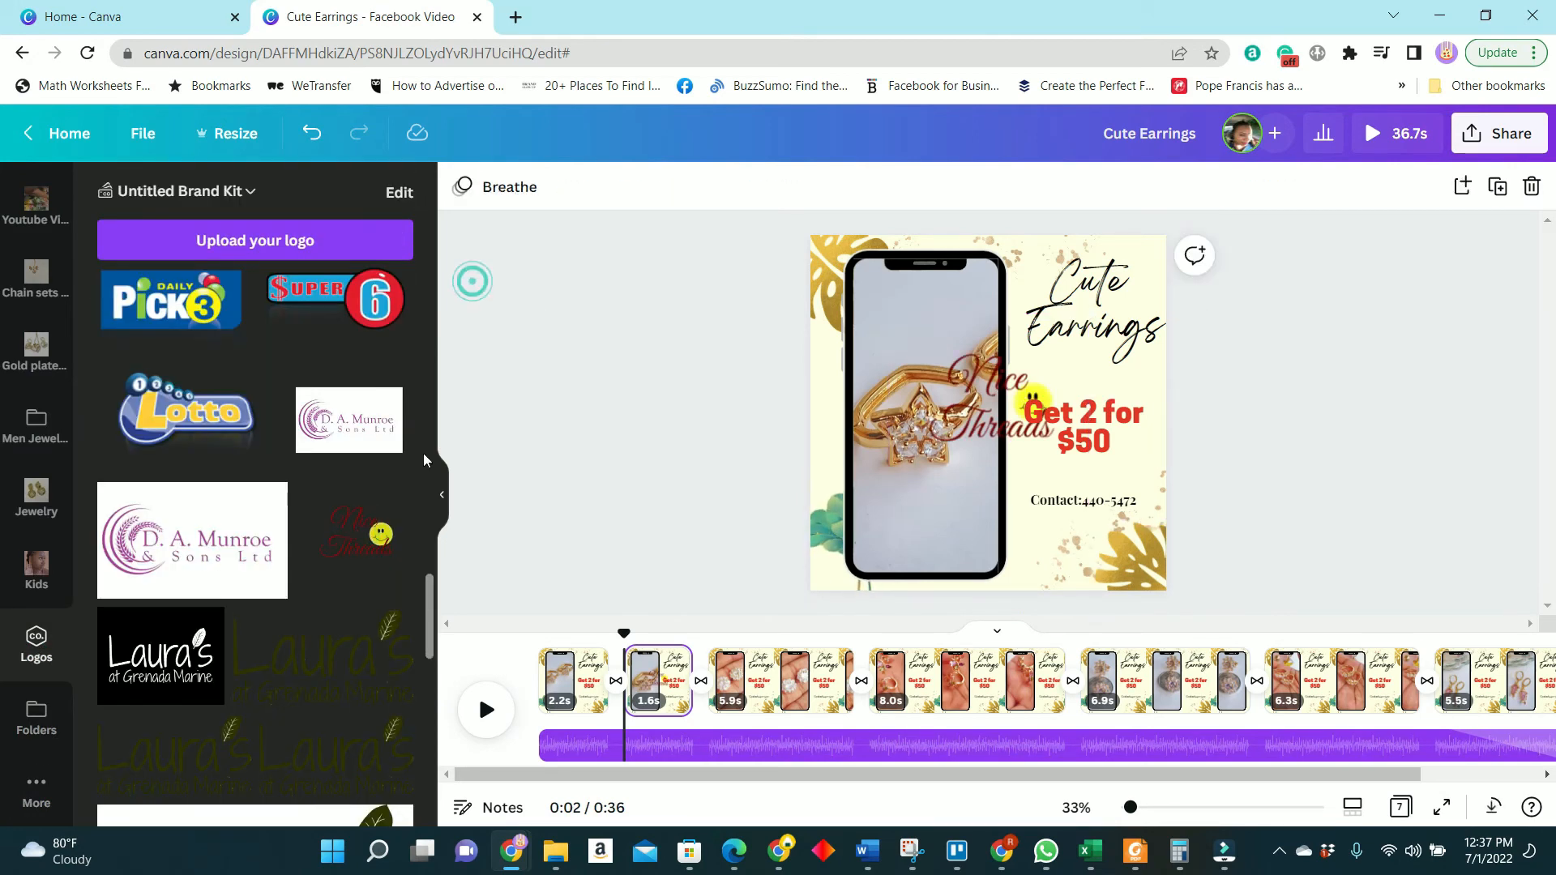
Shrink the Nice Threads logo and position it in the lower-left corner of page 2, below the green leaf.
{"action": "left_click", "coordinate": [439, 486]}
{"action": "left_click_drag", "start_coordinate": [848, 396], "coordinate": [889, 551]}
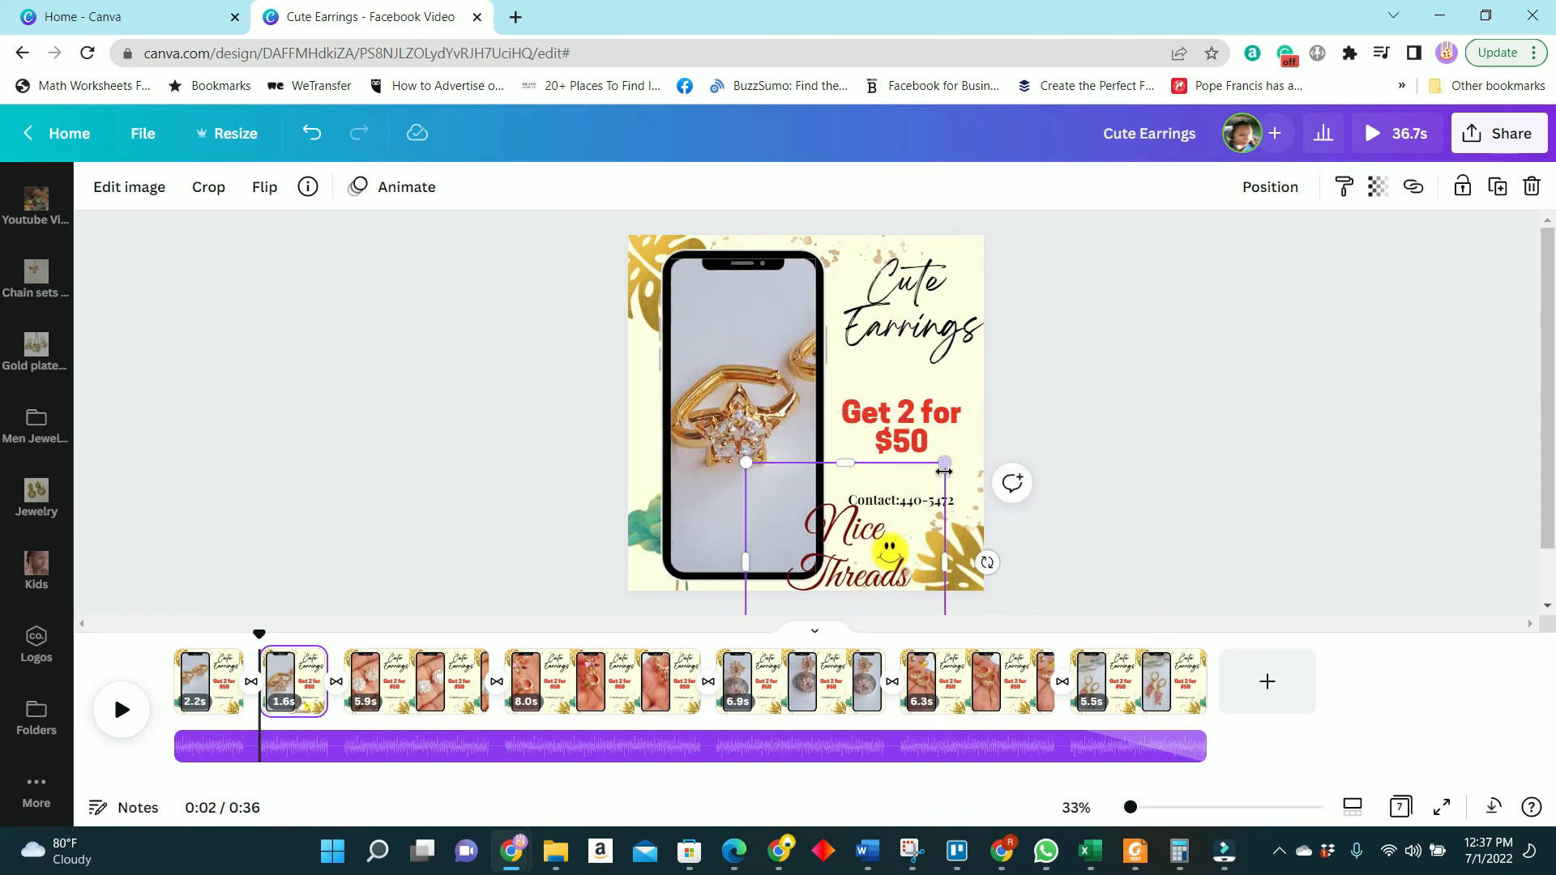
{"action": "left_click_drag", "start_coordinate": [945, 460], "coordinate": [882, 542]}
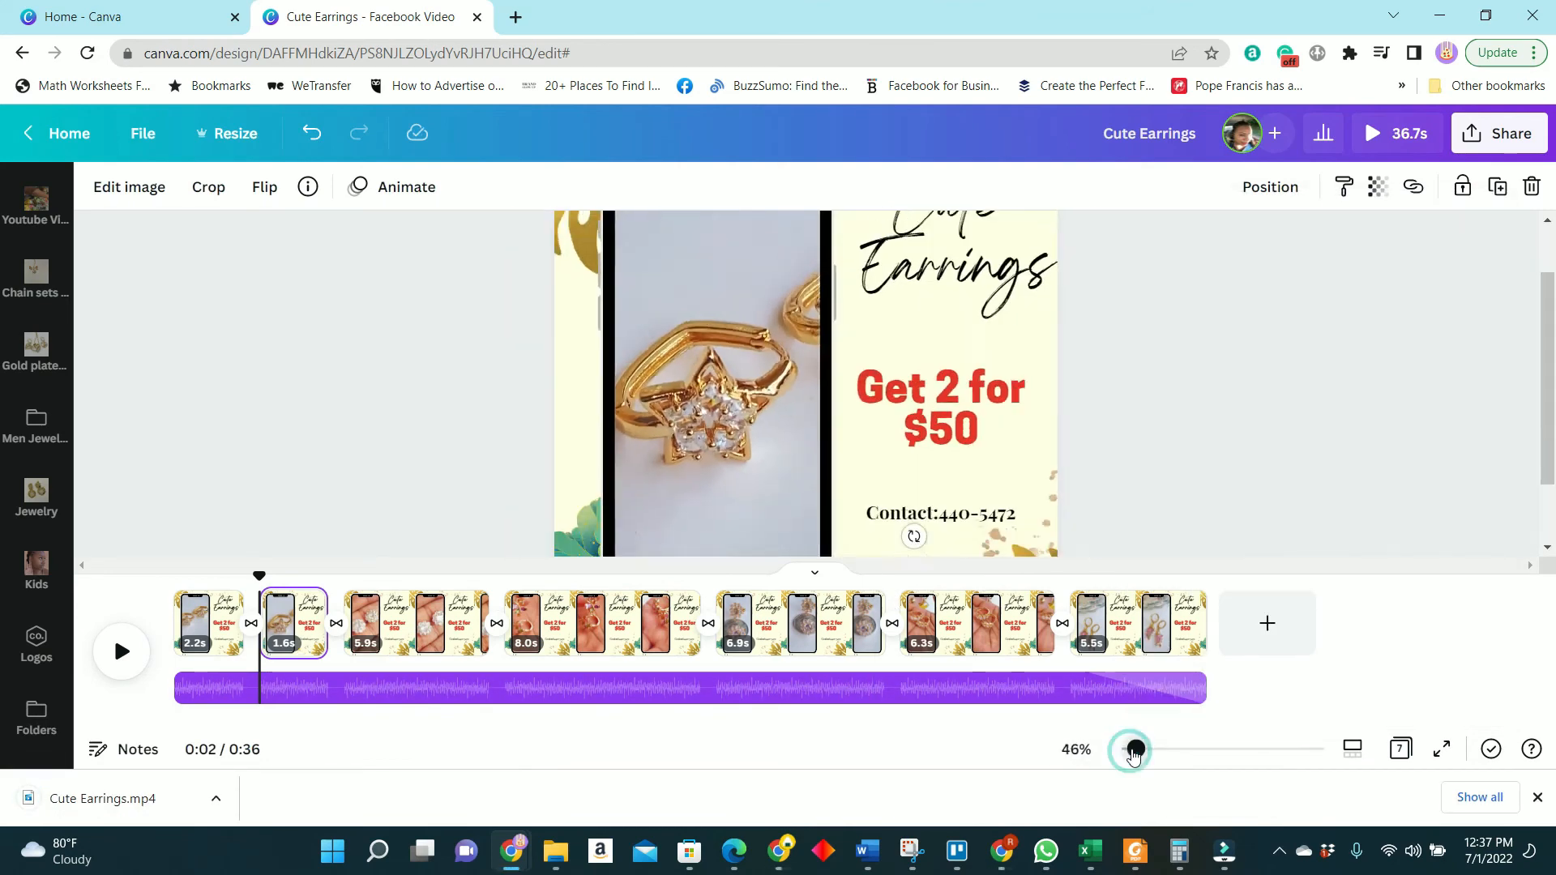
{"action": "left_click", "coordinate": [818, 574]}
{"action": "left_click_drag", "start_coordinate": [845, 606], "coordinate": [651, 614]}
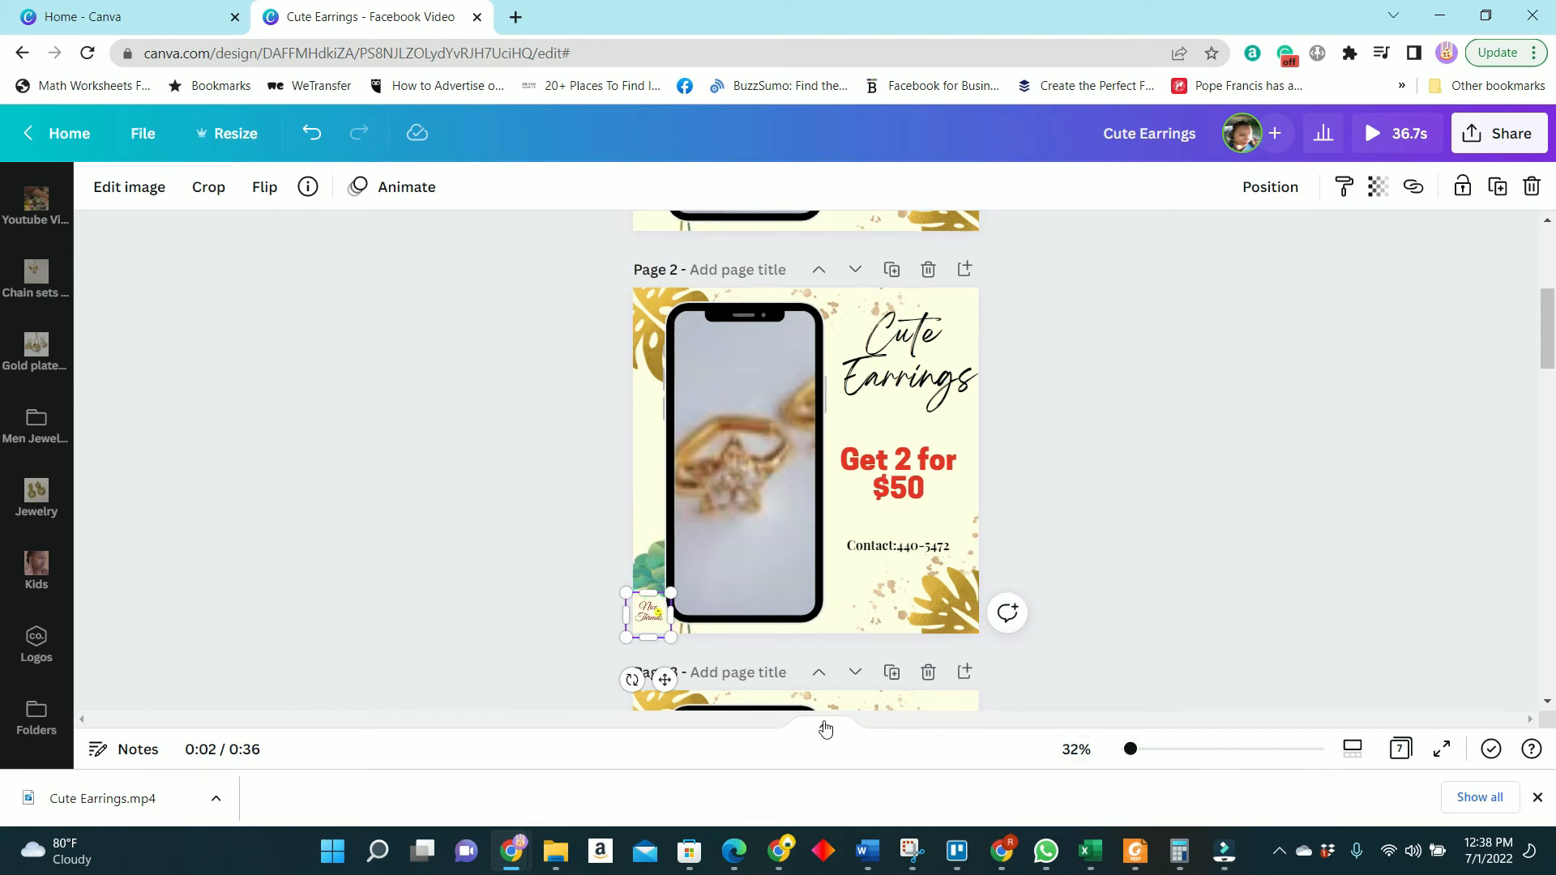
Copy the Nice Threads logo from page 2 to the lower-left corner of page 1.
{"action": "scroll", "coordinate": [772, 392], "scroll_direction": "up", "scroll_amount": 1}
{"action": "scroll", "coordinate": [772, 392], "scroll_direction": "up", "scroll_amount": 1}
{"action": "left_click", "coordinate": [645, 420]}
{"action": "left_click", "coordinate": [645, 415]}
{"action": "left_click", "coordinate": [637, 412]}
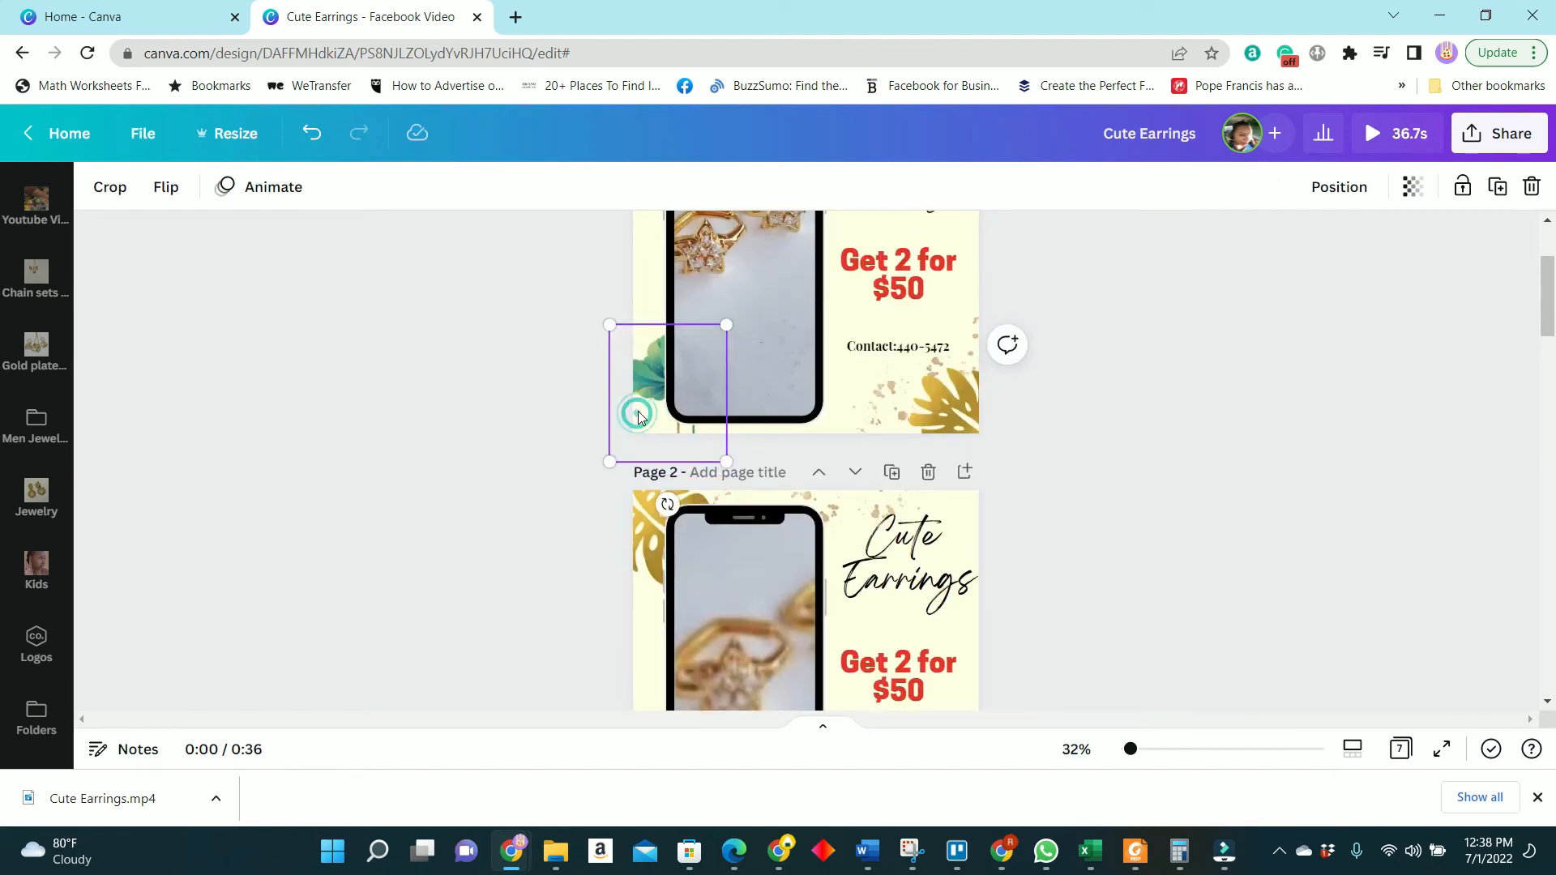
{"action": "left_click", "coordinate": [640, 414]}
Paste the Nice Threads logo into the lower-left corner of page 3.
{"action": "scroll", "coordinate": [697, 584], "scroll_direction": "down", "scroll_amount": 5}
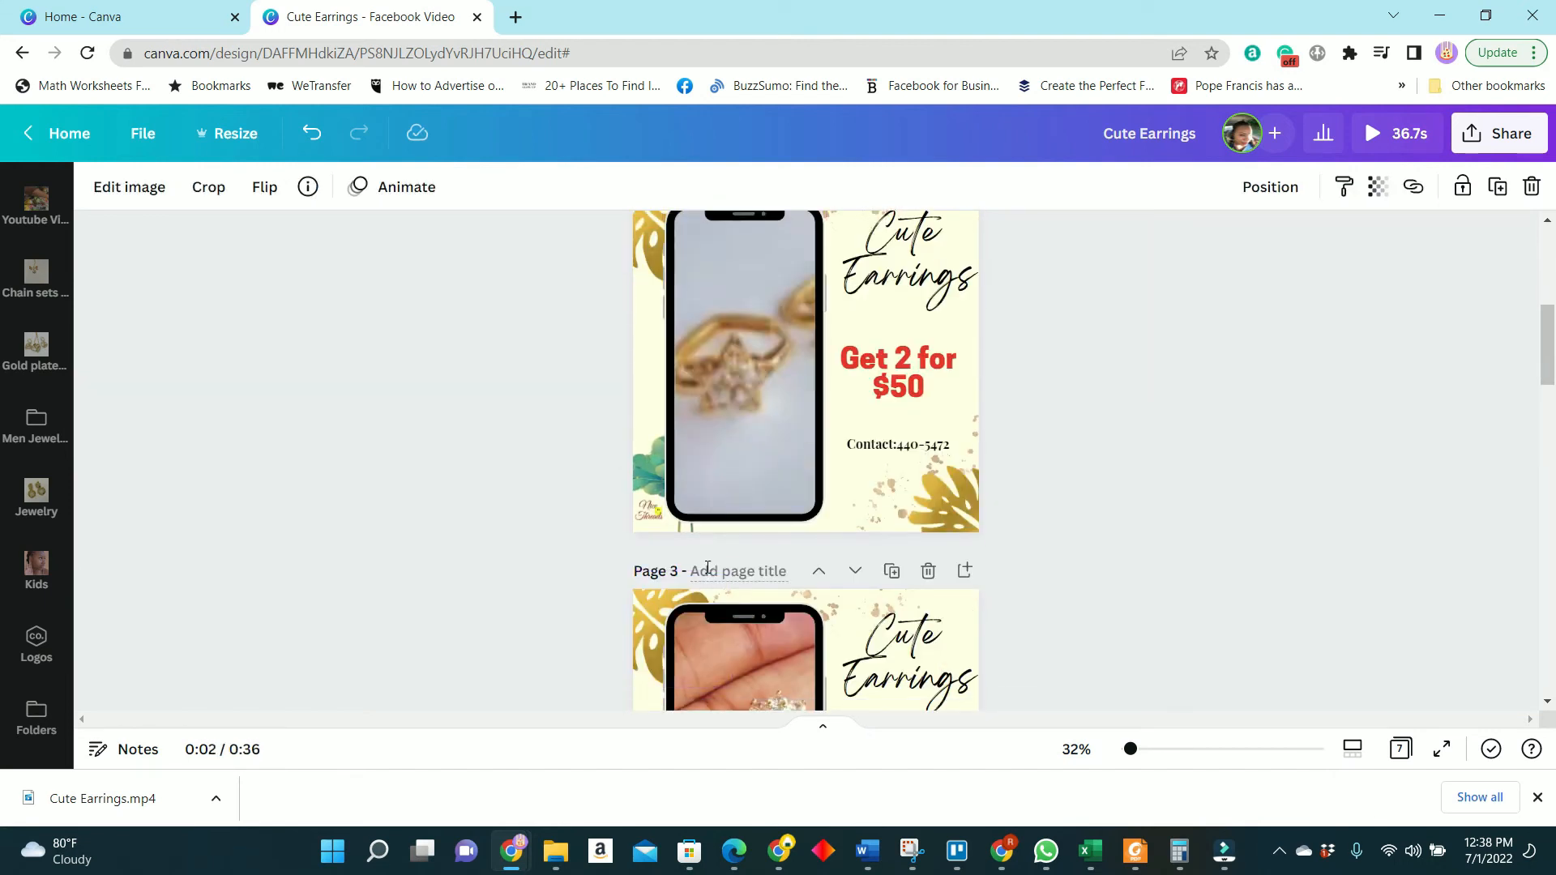
{"action": "left_click", "coordinate": [656, 601]}
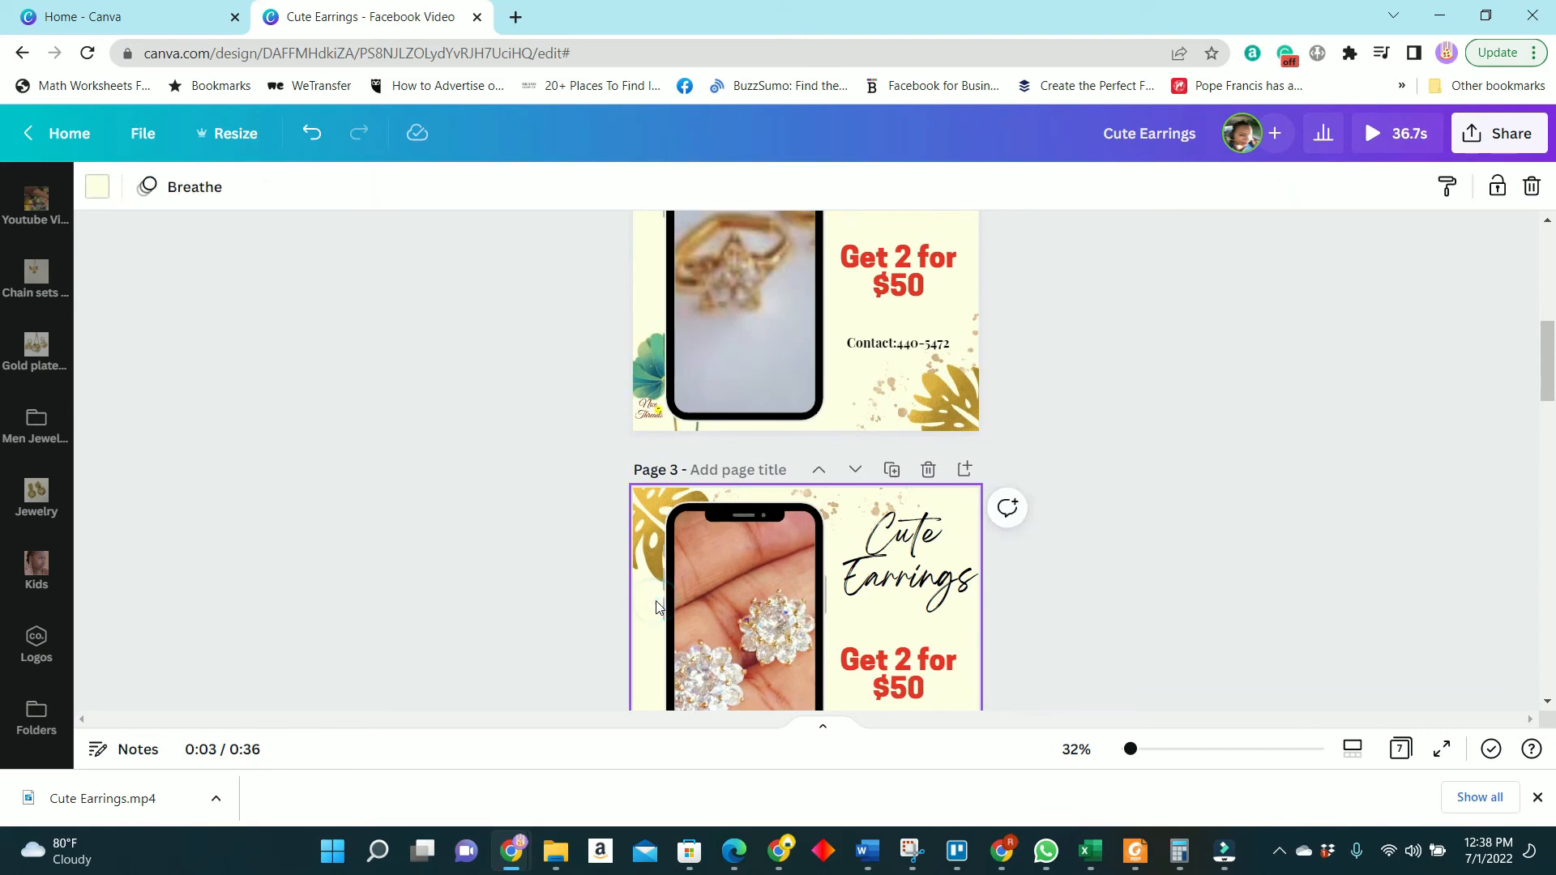
{"action": "left_click", "coordinate": [707, 582]}
{"action": "scroll", "coordinate": [723, 577], "scroll_direction": "down", "scroll_amount": 3}
{"action": "left_click", "coordinate": [647, 519]}
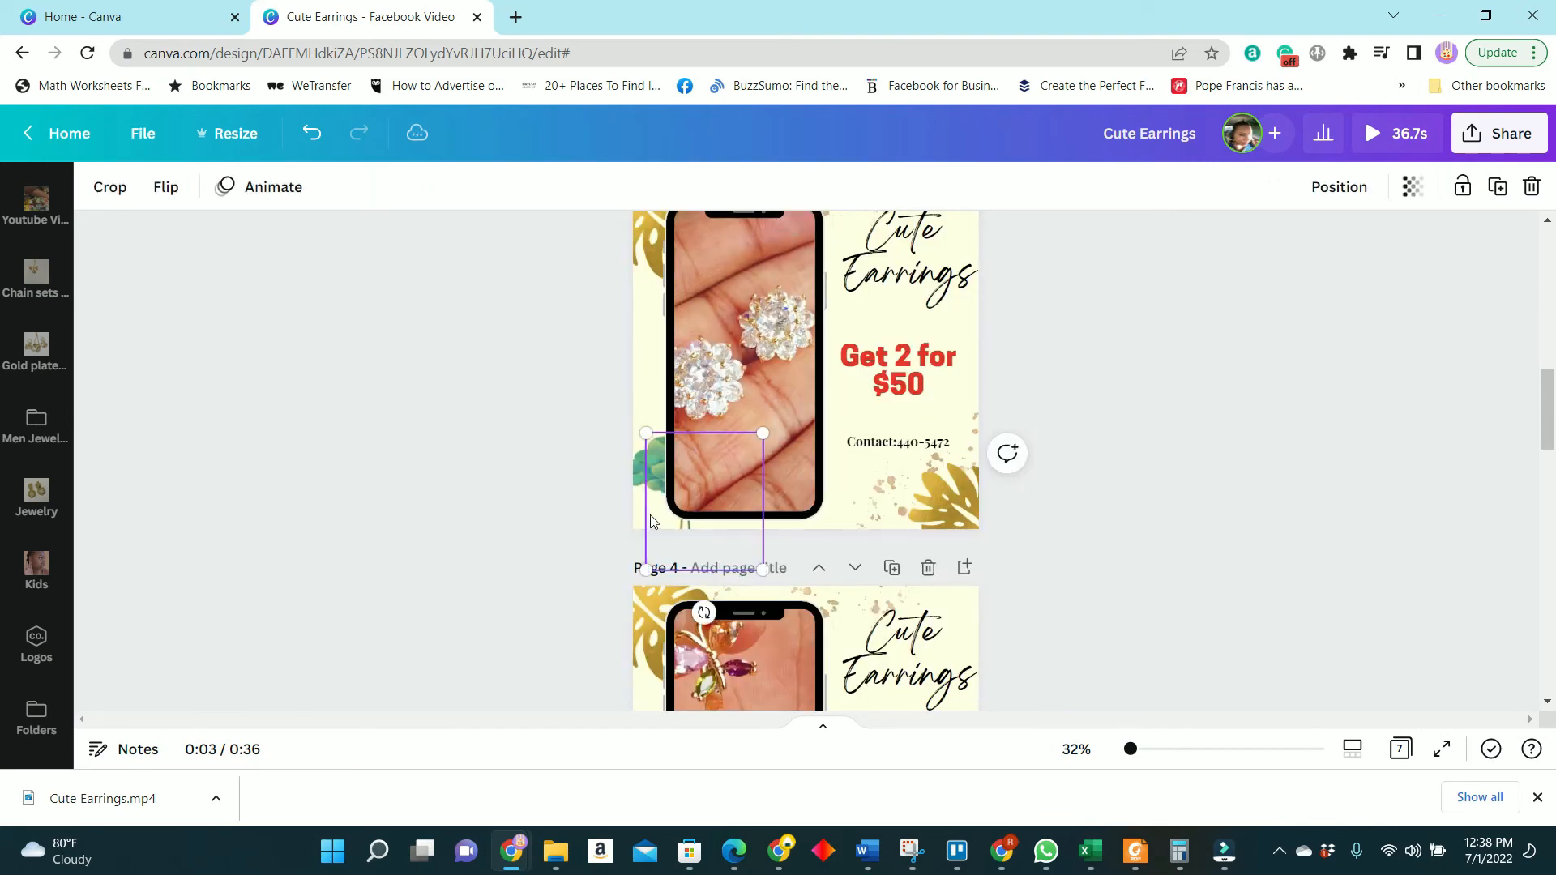
{"action": "left_click", "coordinate": [644, 517]}
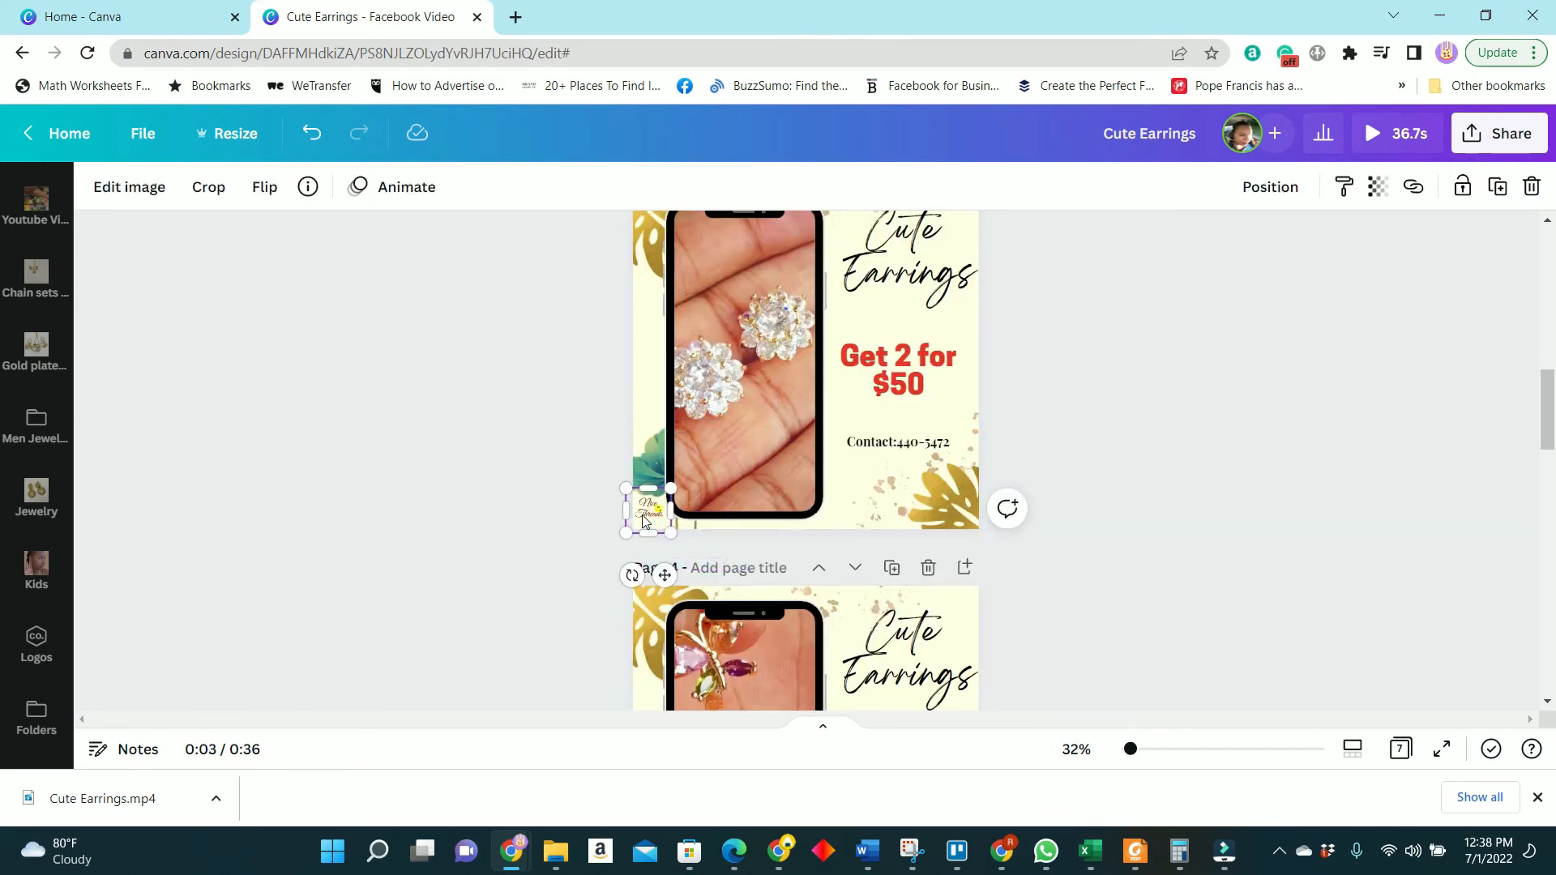
Paste the Nice Threads logo into the lower-left corner of the remaining pages, starting from page 4.
{"action": "scroll", "coordinate": [718, 575], "scroll_direction": "down", "scroll_amount": 3}
{"action": "scroll", "coordinate": [719, 575], "scroll_direction": "down", "scroll_amount": 4}
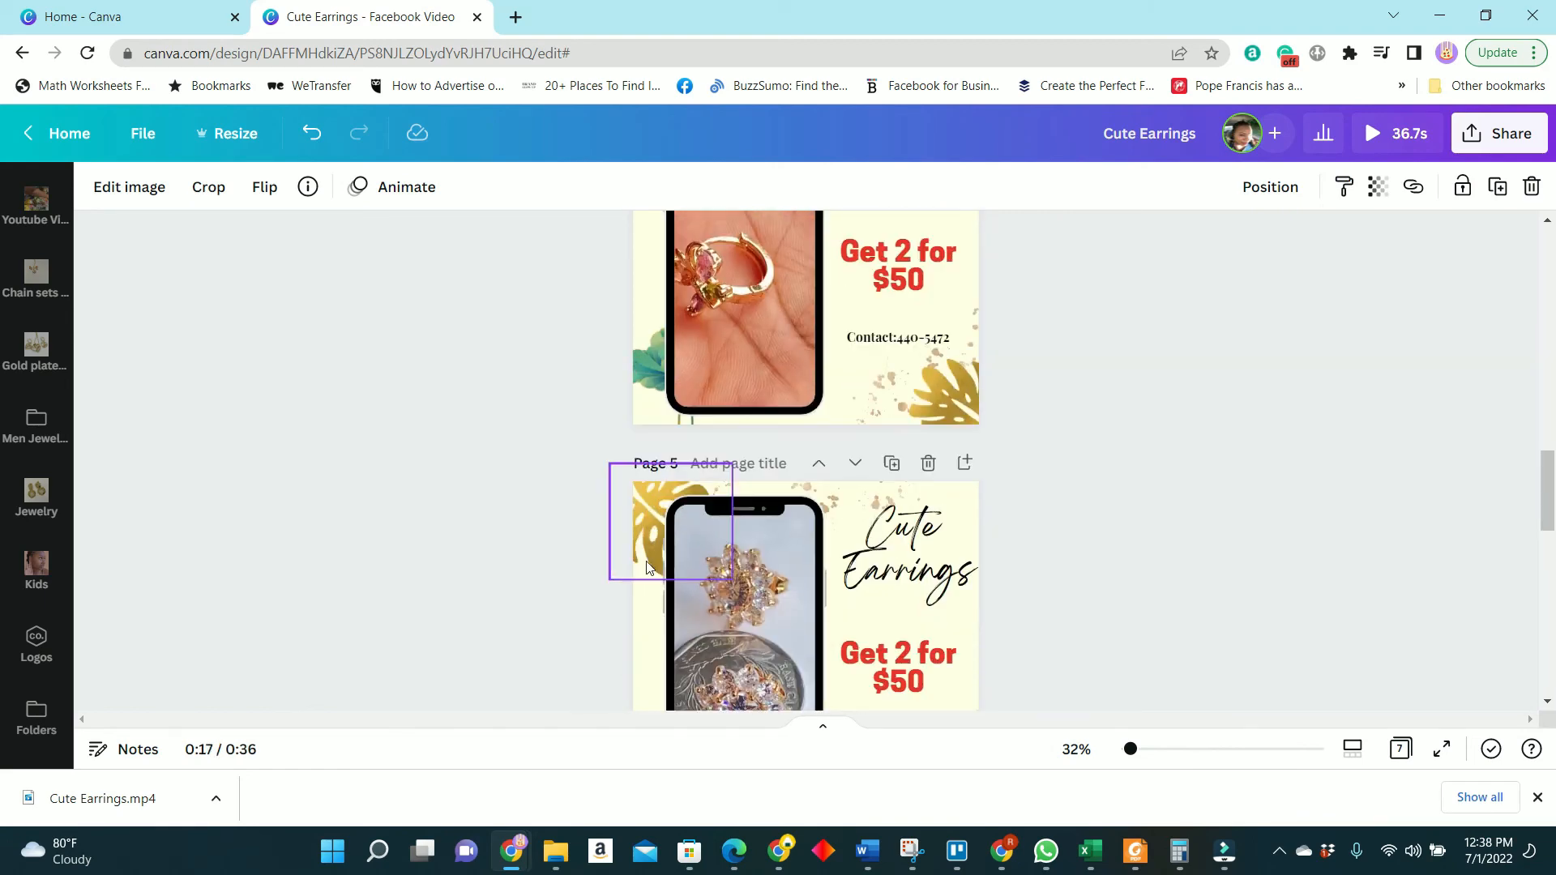
{"action": "left_click", "coordinate": [642, 414]}
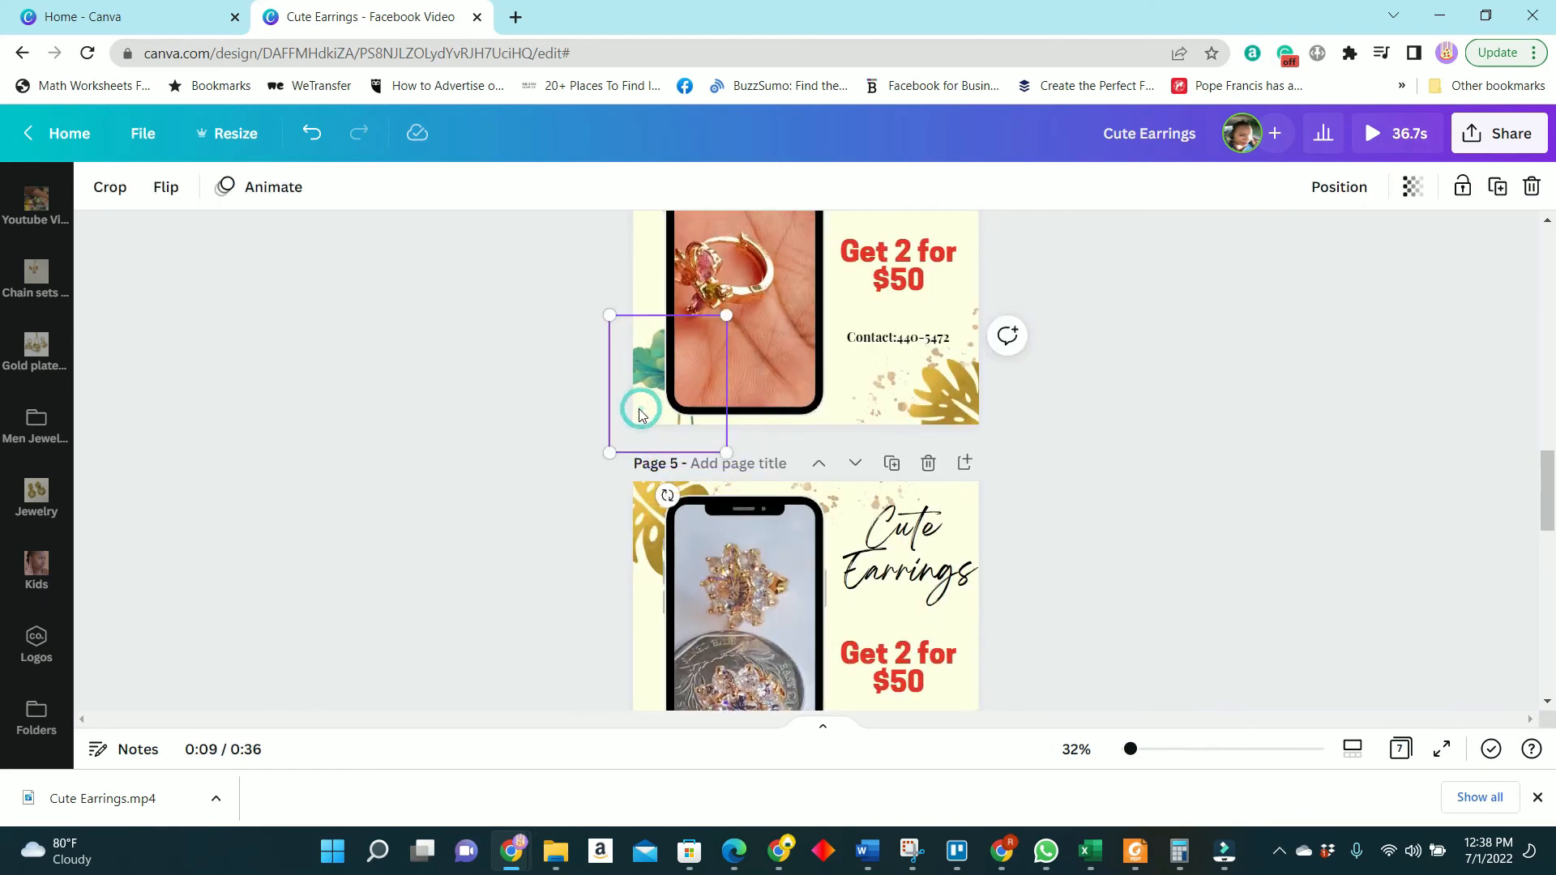
{"action": "key", "text": "ctrl+v"}
{"action": "scroll", "coordinate": [640, 410], "scroll_direction": "down", "scroll_amount": 4}
{"action": "left_click", "coordinate": [640, 407]}
{"action": "scroll", "coordinate": [640, 406], "scroll_direction": "down", "scroll_amount": 5}
{"action": "left_click", "coordinate": [641, 301]}
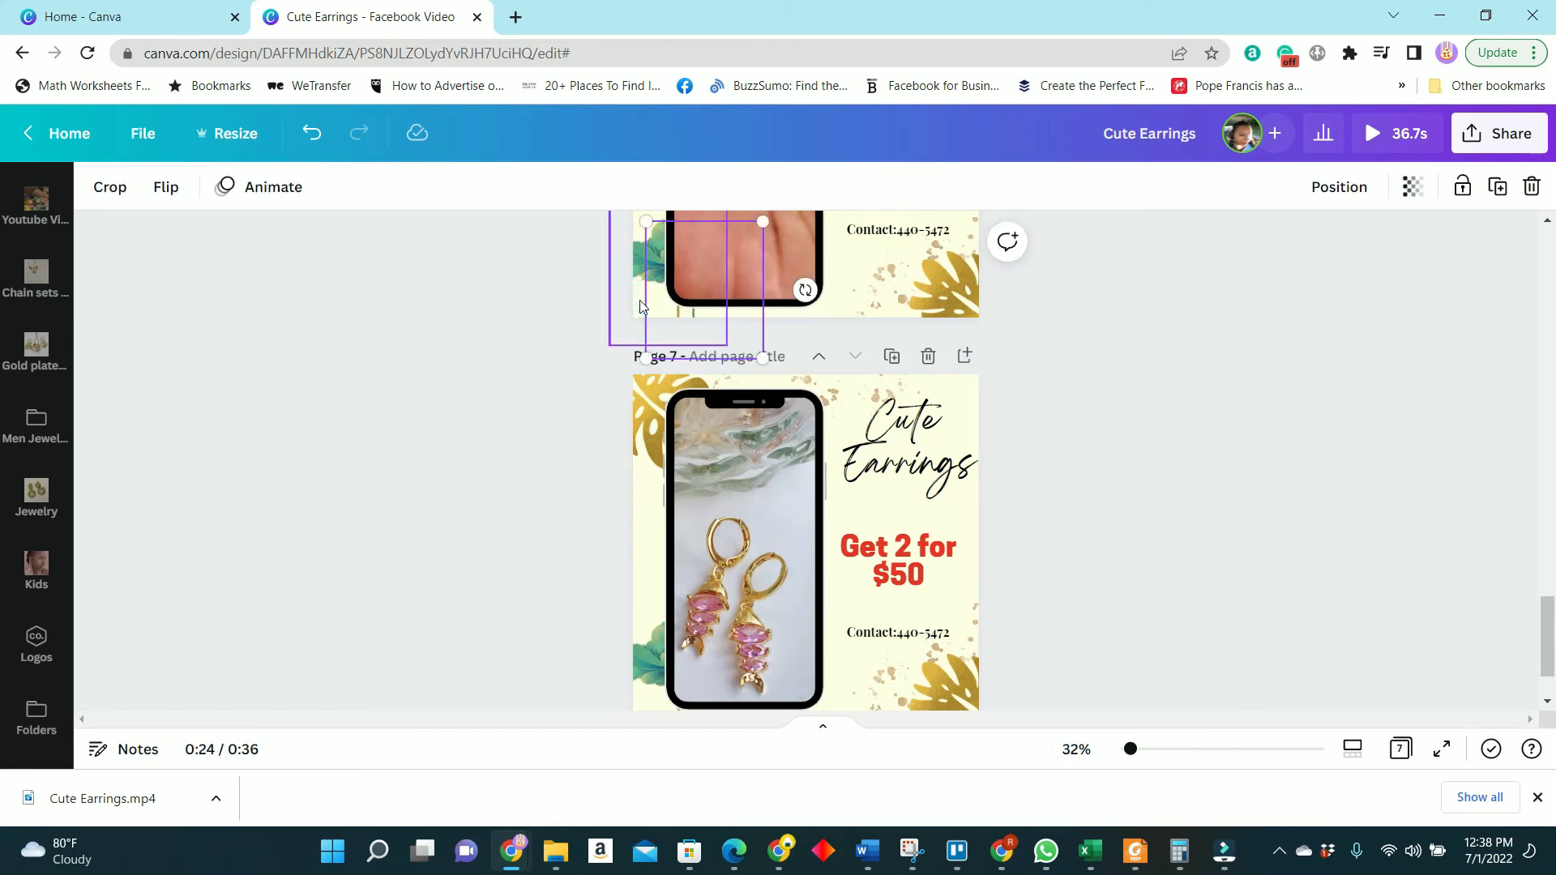
{"action": "key", "text": "ctrl+v"}
Review all the pages to check the logo's placement.
{"action": "scroll", "coordinate": [1046, 503], "scroll_direction": "up", "scroll_amount": 12}
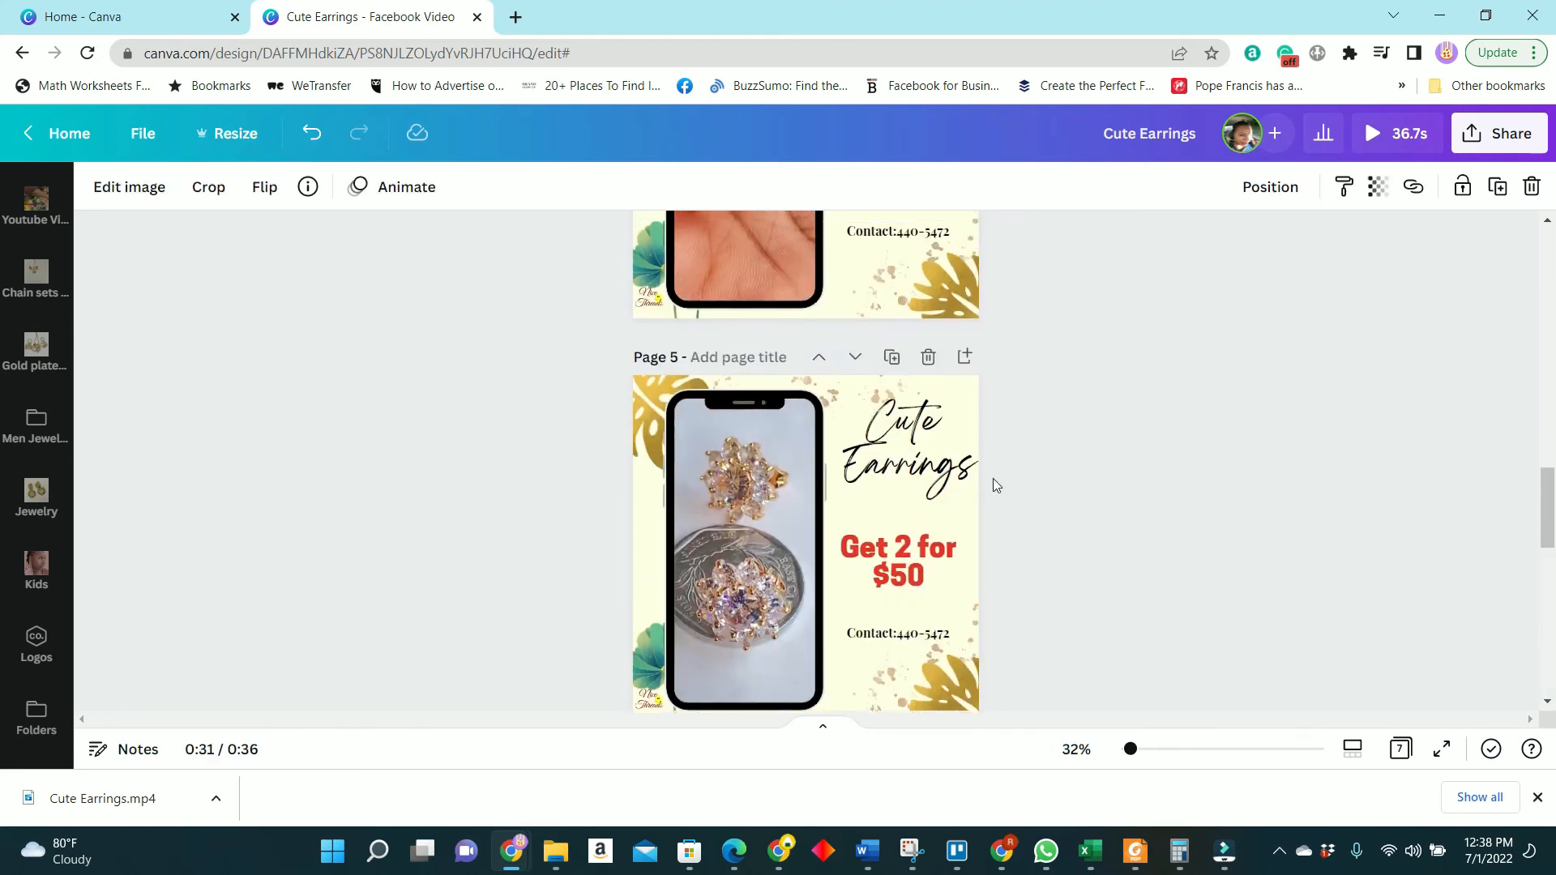
{"action": "scroll", "coordinate": [1022, 503], "scroll_direction": "up", "scroll_amount": 15}
{"action": "scroll", "coordinate": [940, 459], "scroll_direction": "down", "scroll_amount": 9}
{"action": "scroll", "coordinate": [860, 588], "scroll_direction": "down", "scroll_amount": 8}
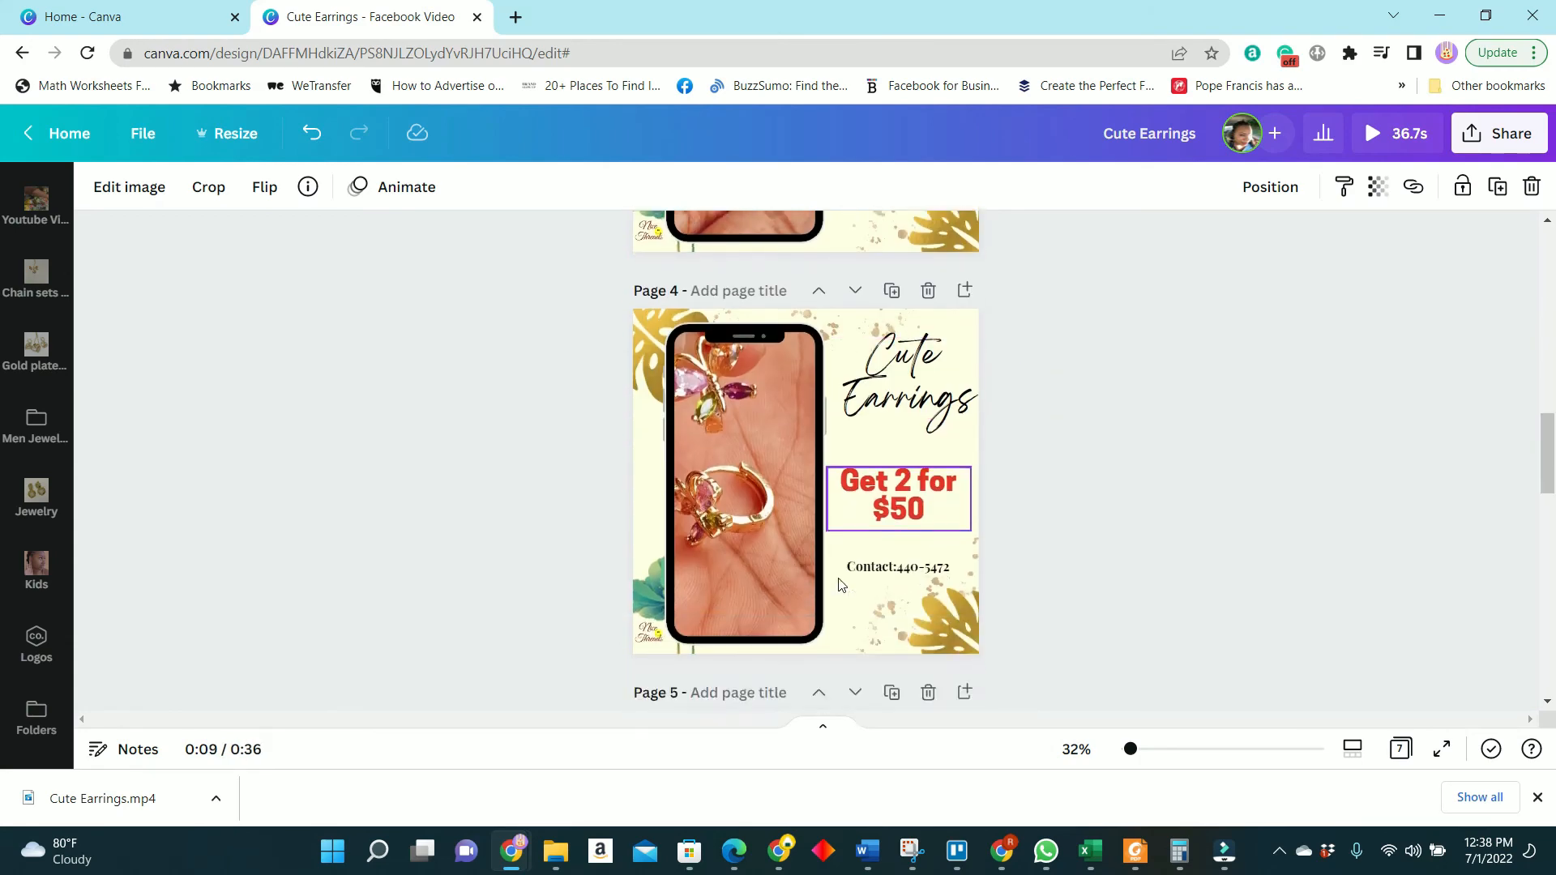
{"action": "scroll", "coordinate": [840, 585], "scroll_direction": "down", "scroll_amount": 12}
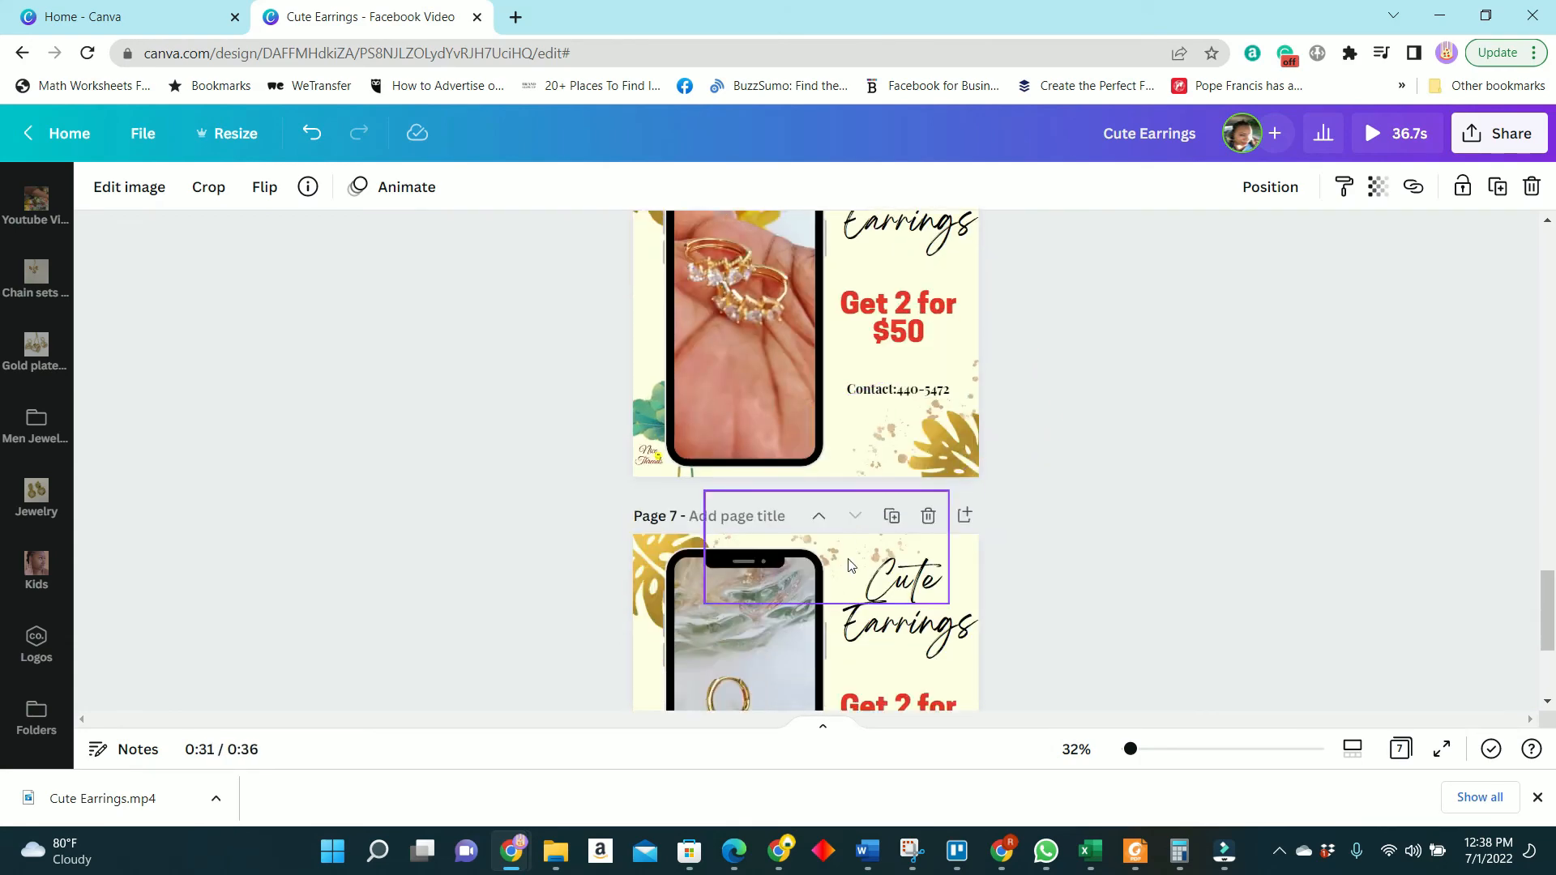
Look over the design from page 7 back to page 1, including the timeline with its transitions and music track.
{"action": "scroll", "coordinate": [849, 565], "scroll_direction": "down", "scroll_amount": 3}
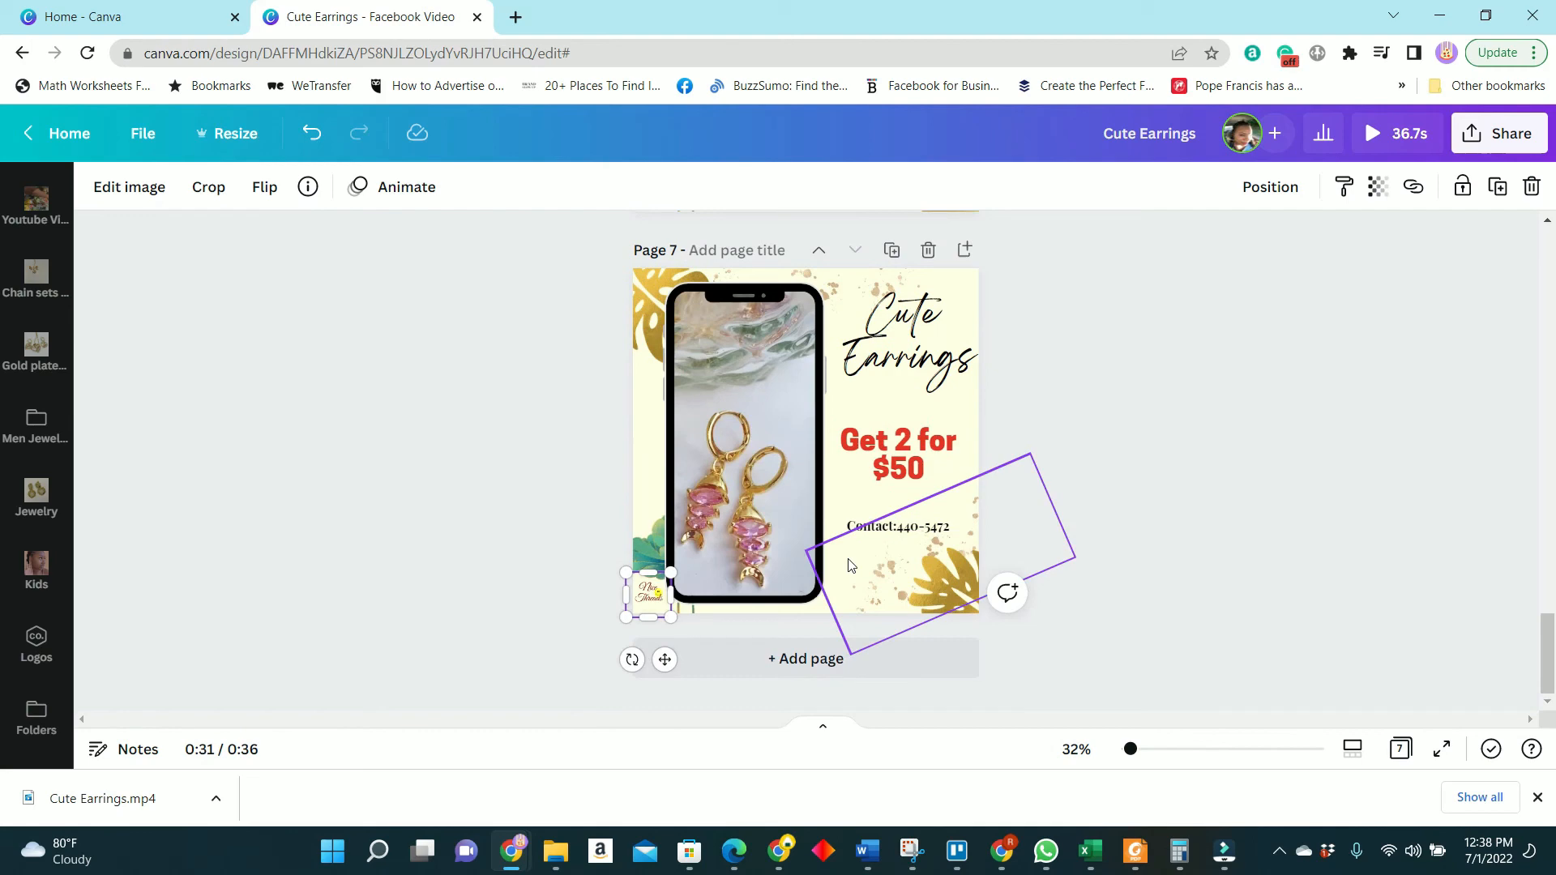
{"action": "left_click", "coordinate": [1185, 503]}
{"action": "scroll", "coordinate": [1159, 519], "scroll_direction": "up", "scroll_amount": 10}
{"action": "scroll", "coordinate": [1159, 519], "scroll_direction": "up", "scroll_amount": 6}
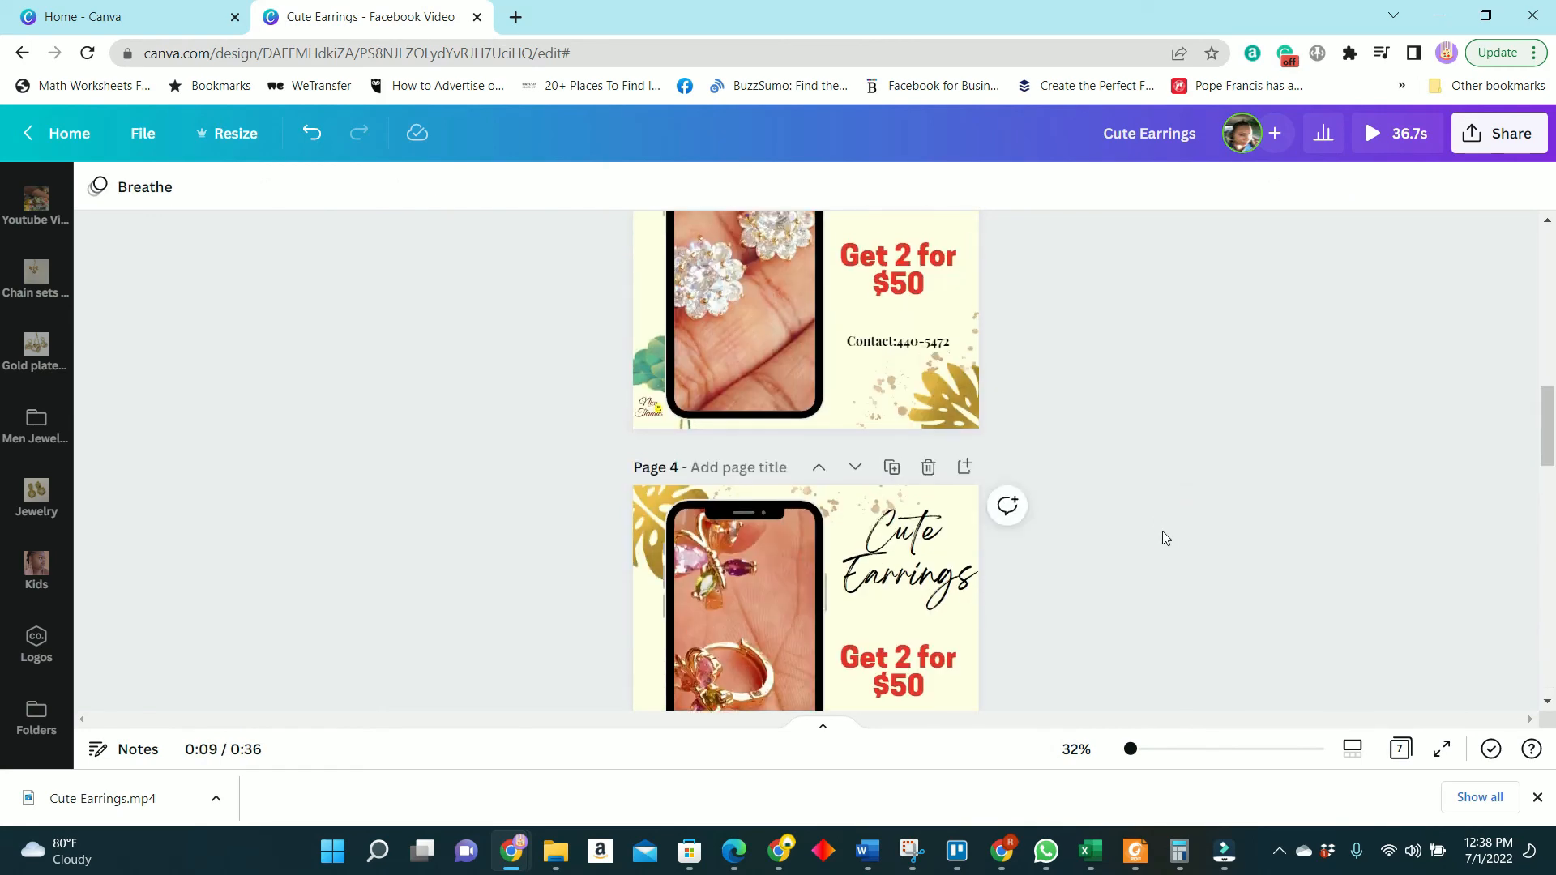
{"action": "left_click", "coordinate": [825, 732]}
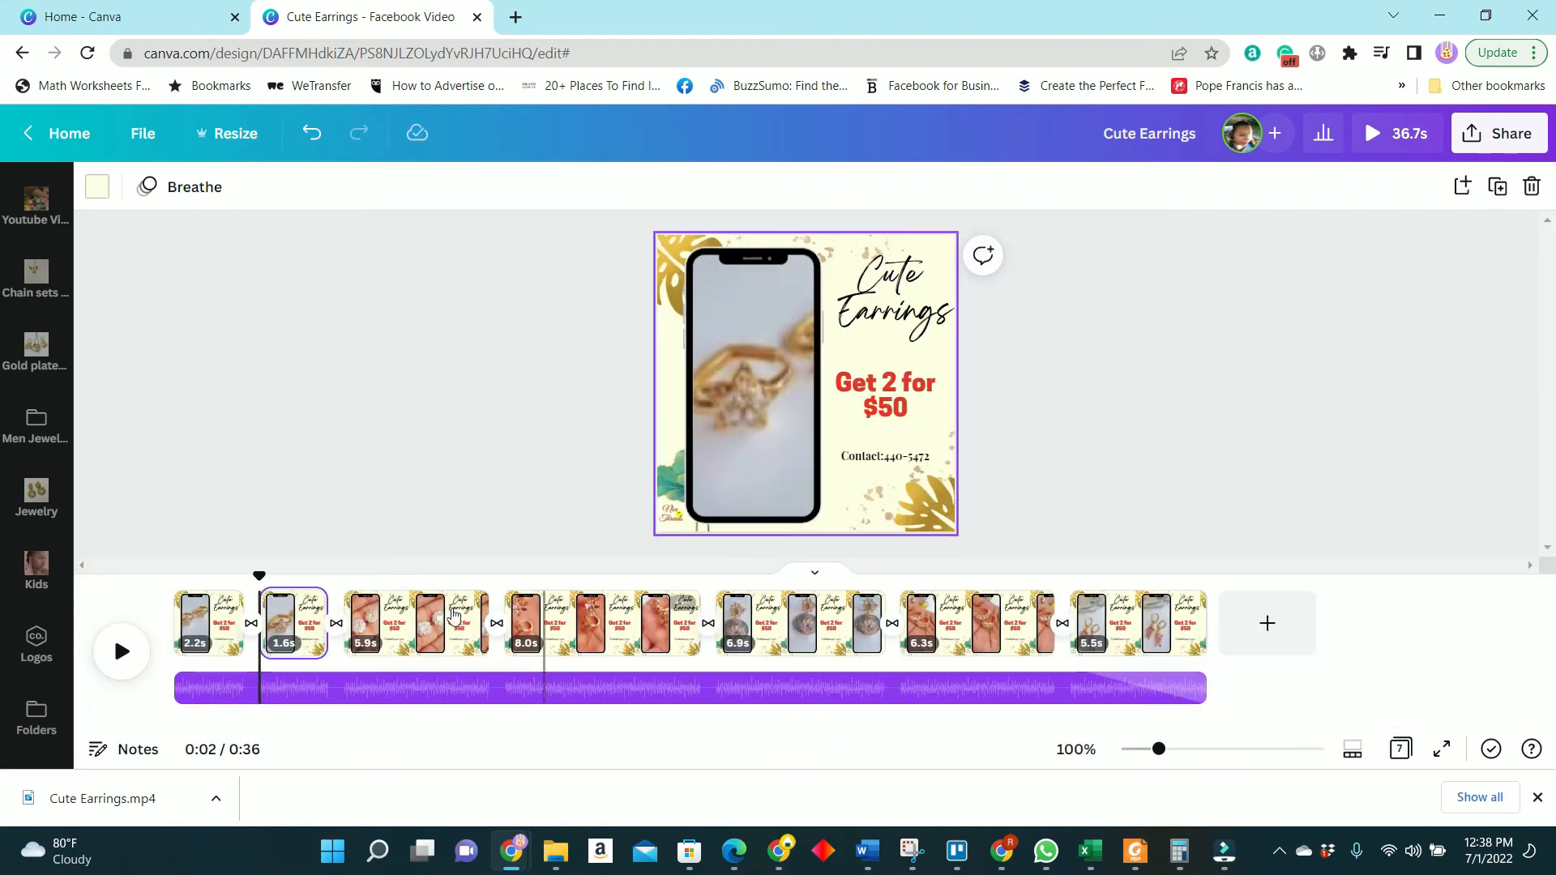
{"action": "left_click", "coordinate": [813, 574]}
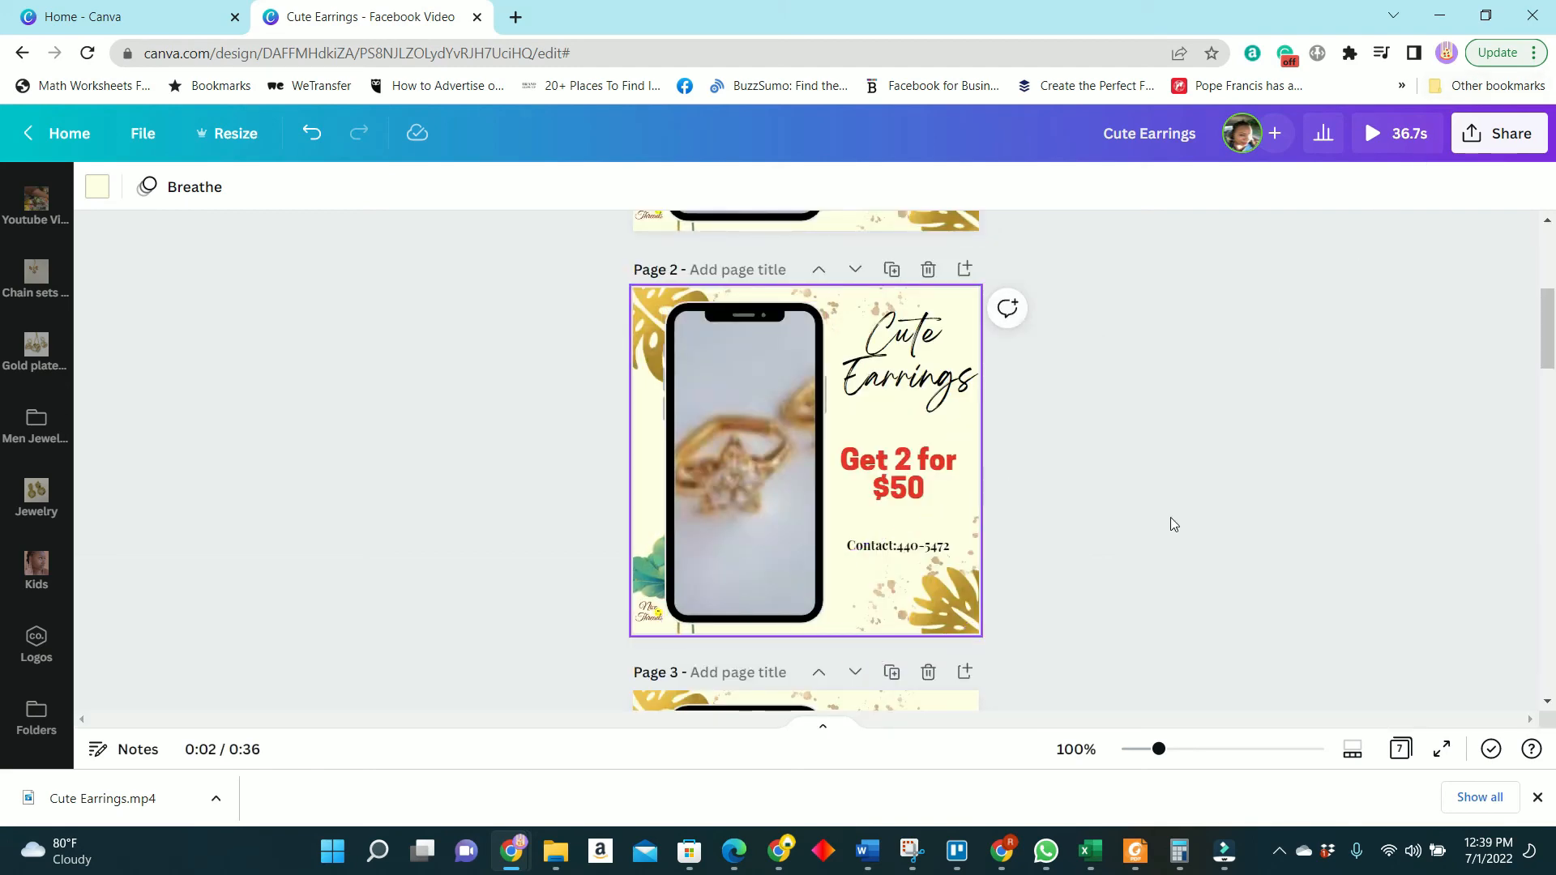
{"action": "scroll", "coordinate": [1170, 517], "scroll_direction": "up", "scroll_amount": 5}
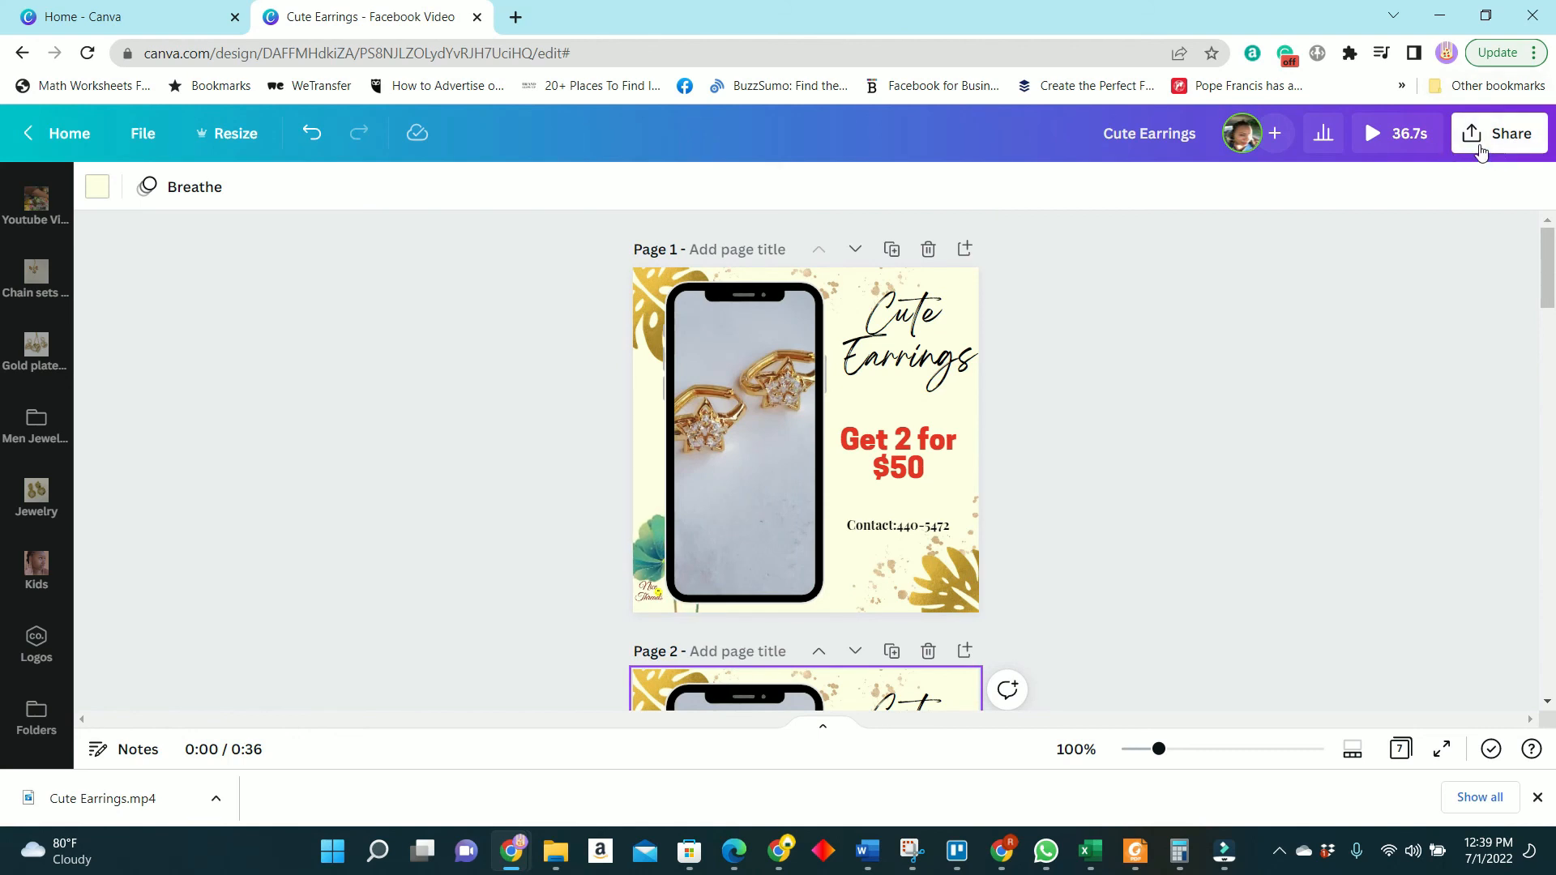
Open the design's download settings and keep MP4 Video as the file type.
{"action": "left_click", "coordinate": [1506, 146]}
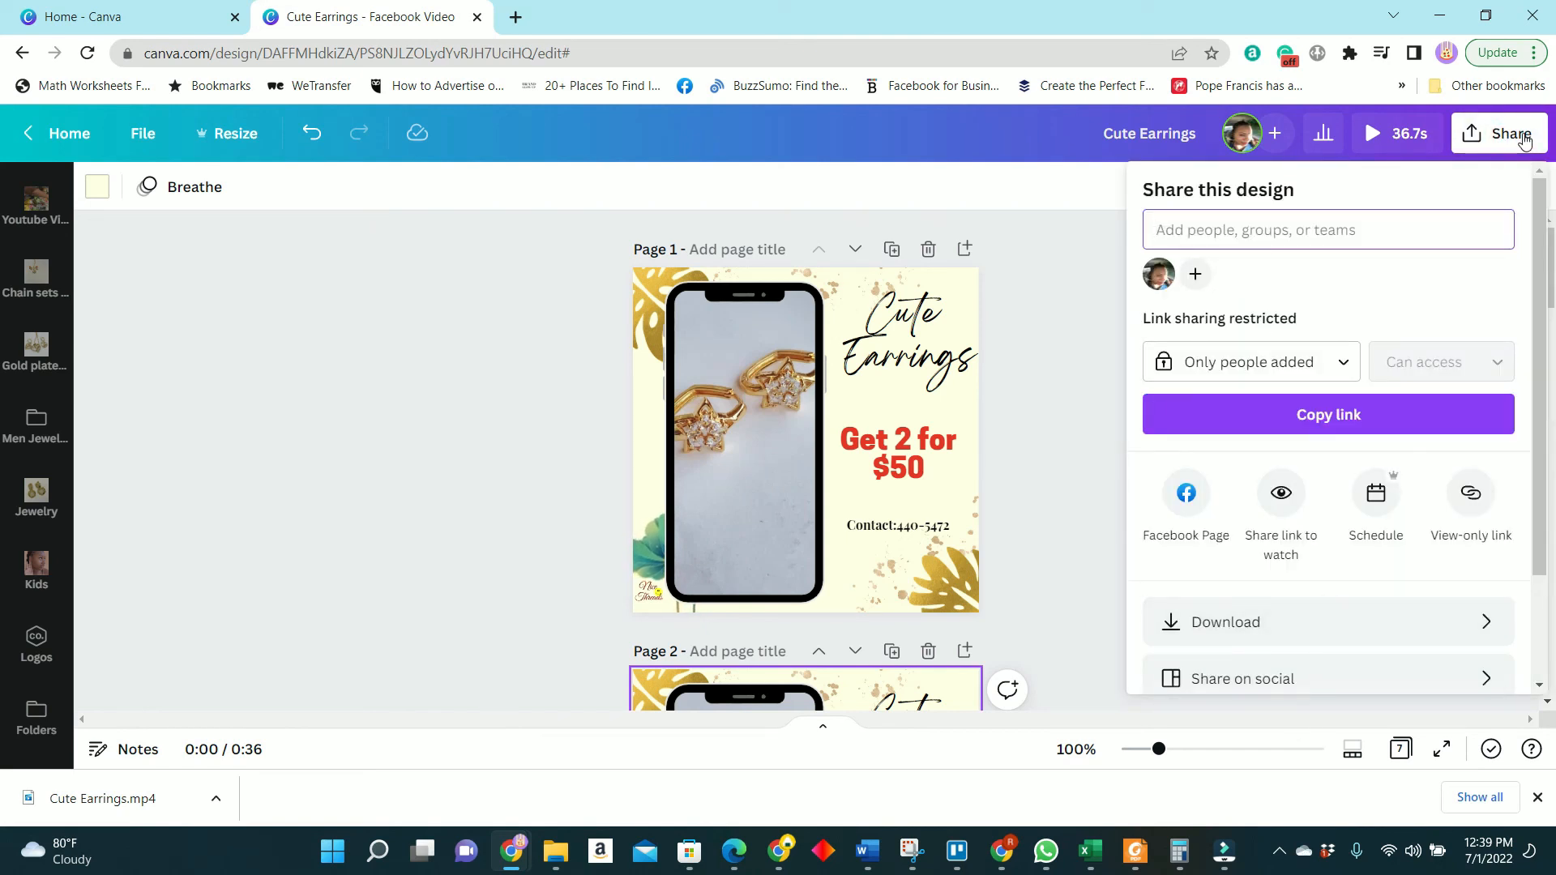
{"action": "left_click", "coordinate": [1257, 623]}
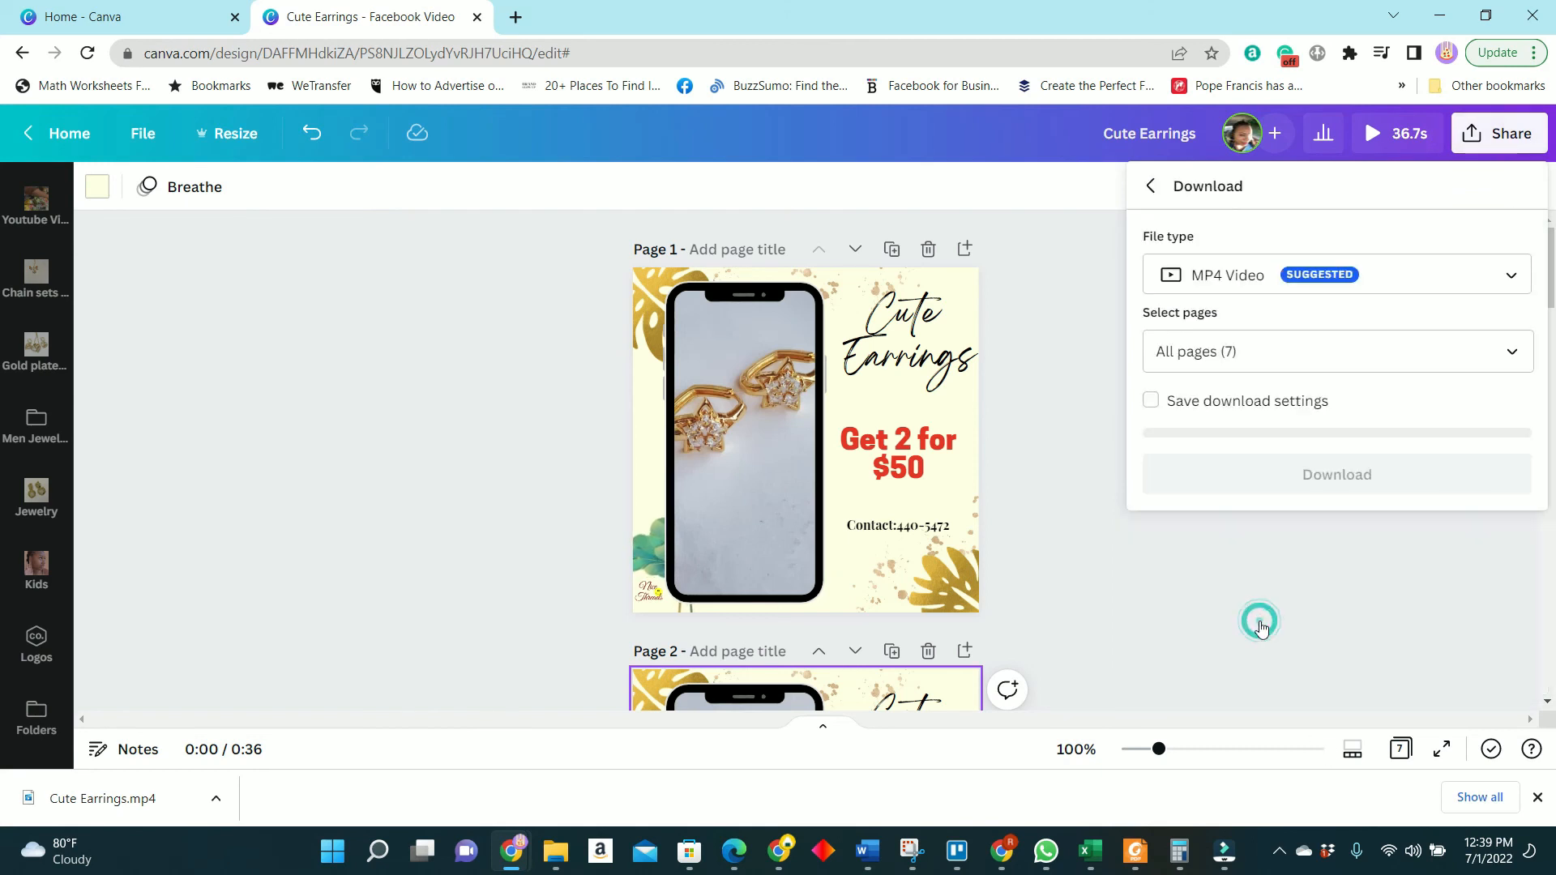
{"action": "left_click", "coordinate": [1285, 351]}
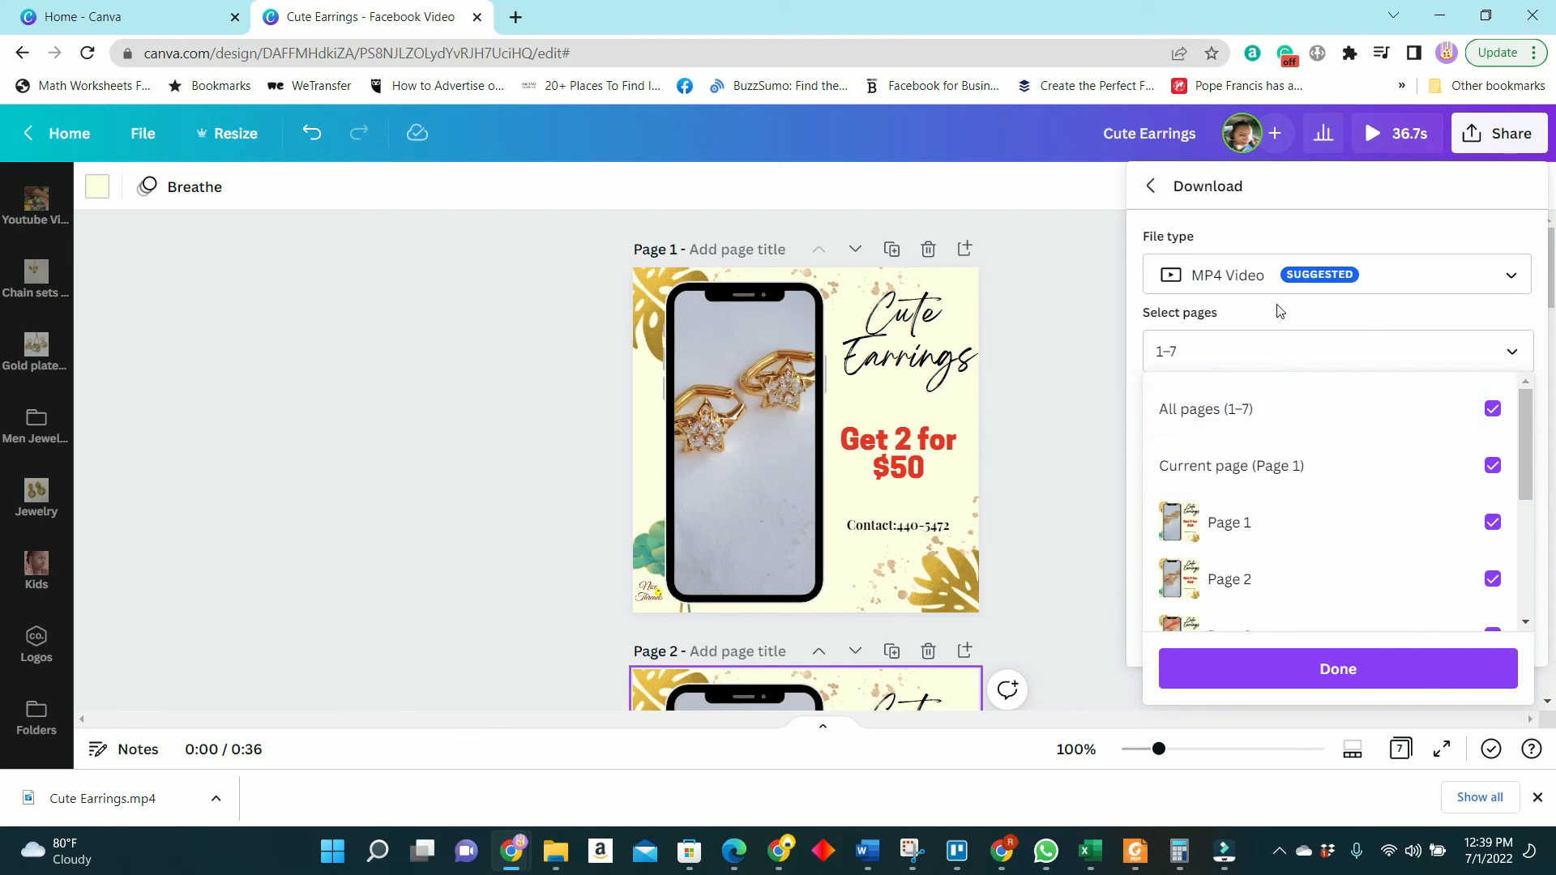
{"action": "left_click", "coordinate": [1274, 280]}
{"action": "left_click", "coordinate": [1262, 278]}
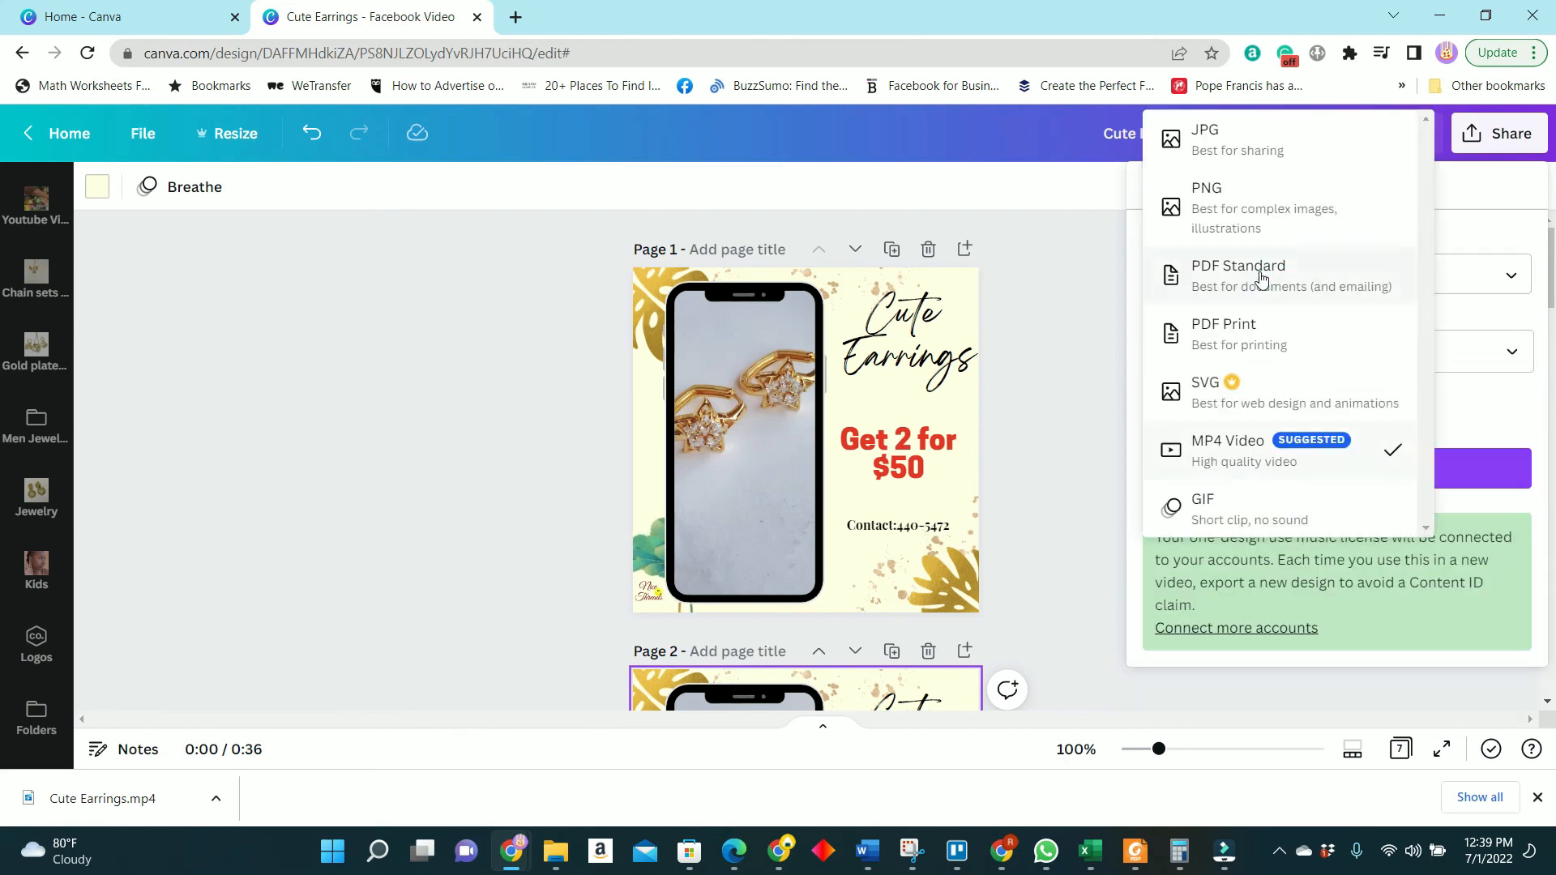
{"action": "left_click", "coordinate": [1454, 274]}
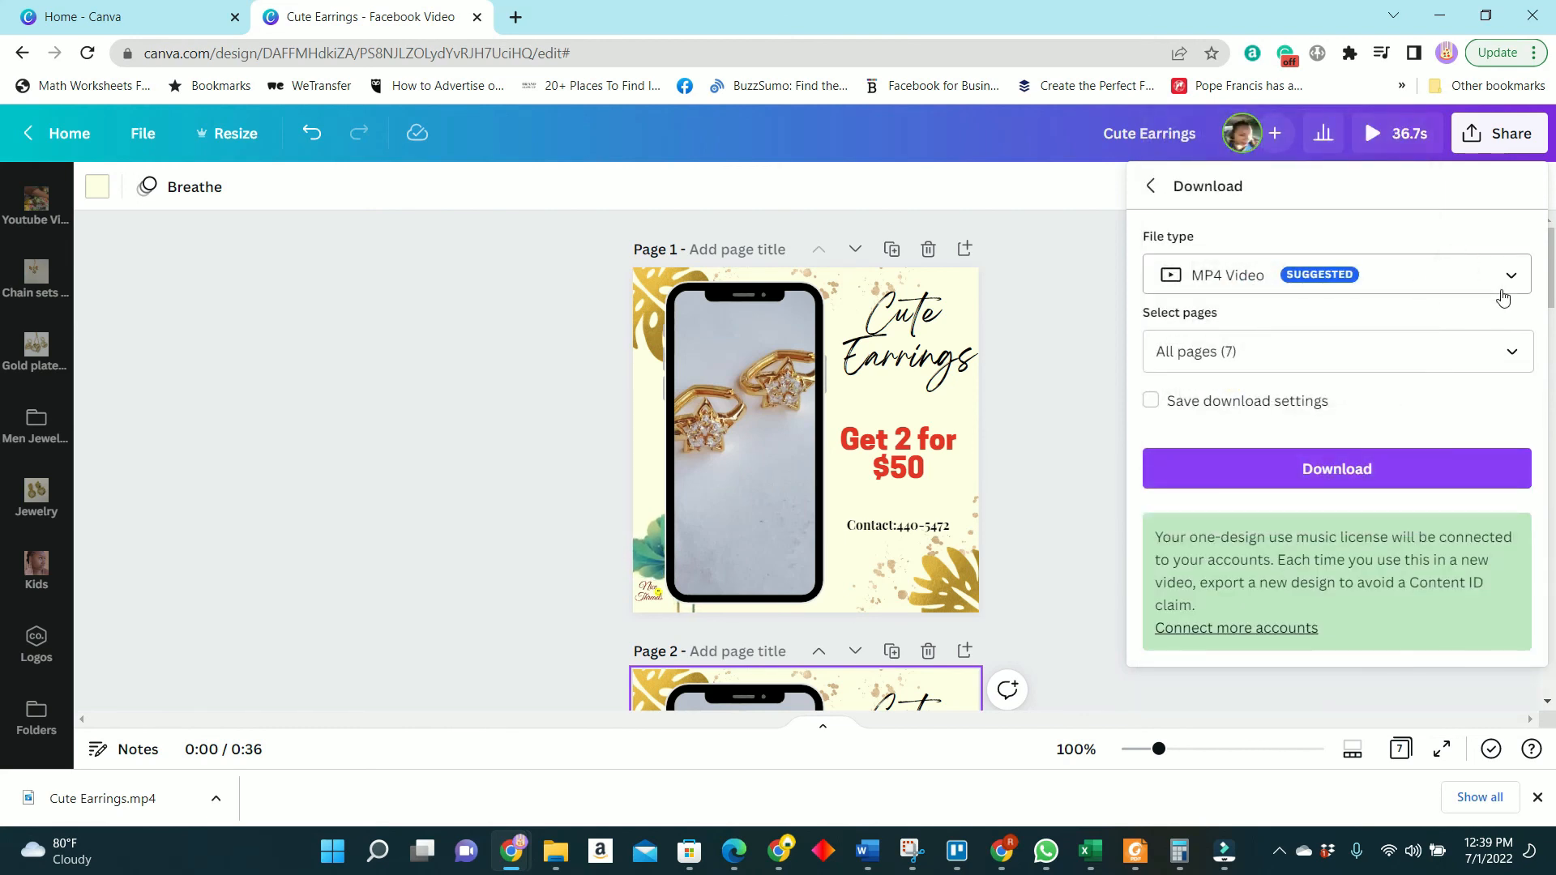
Include all pages (1–7) in the export and download the video.
{"action": "left_click", "coordinate": [1512, 354]}
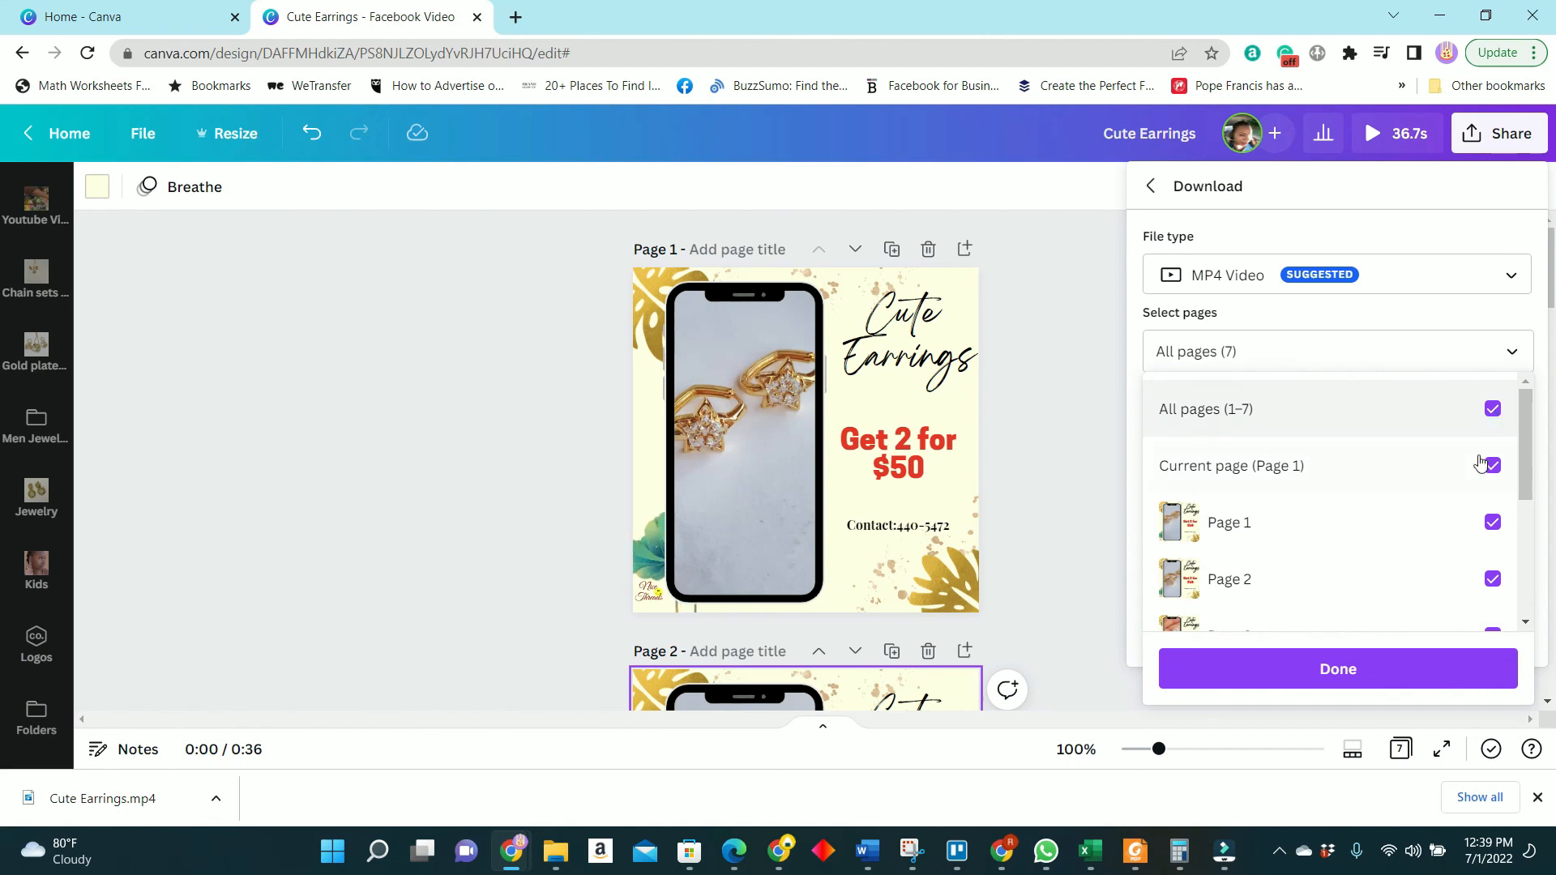
{"action": "scroll", "coordinate": [1488, 519], "scroll_direction": "down", "scroll_amount": 4}
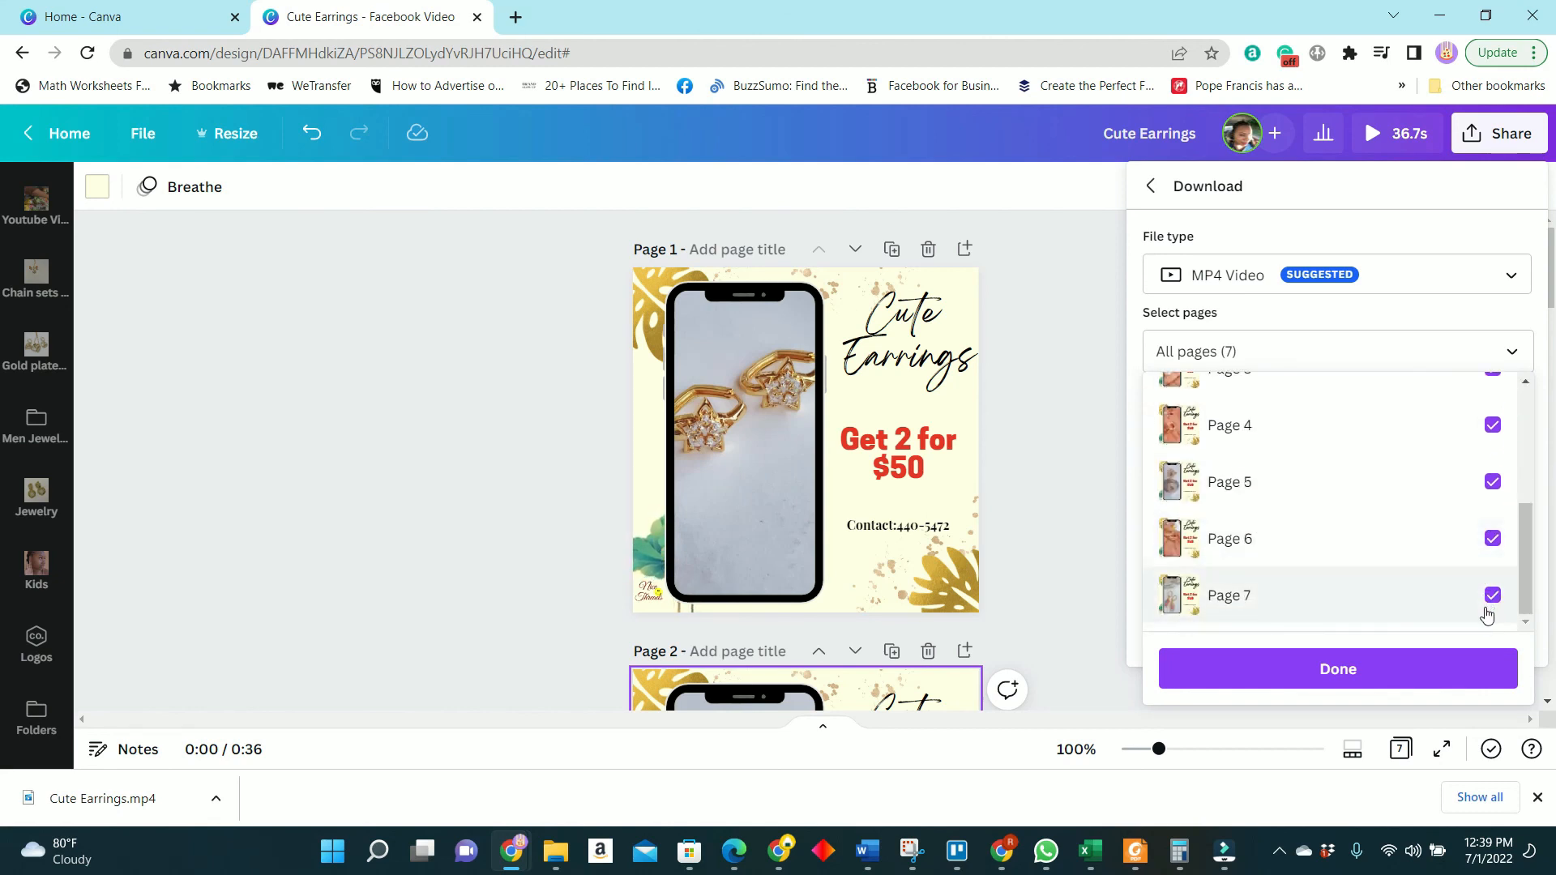
{"action": "scroll", "coordinate": [1488, 568], "scroll_direction": "up", "scroll_amount": 4}
{"action": "left_click", "coordinate": [1493, 410]}
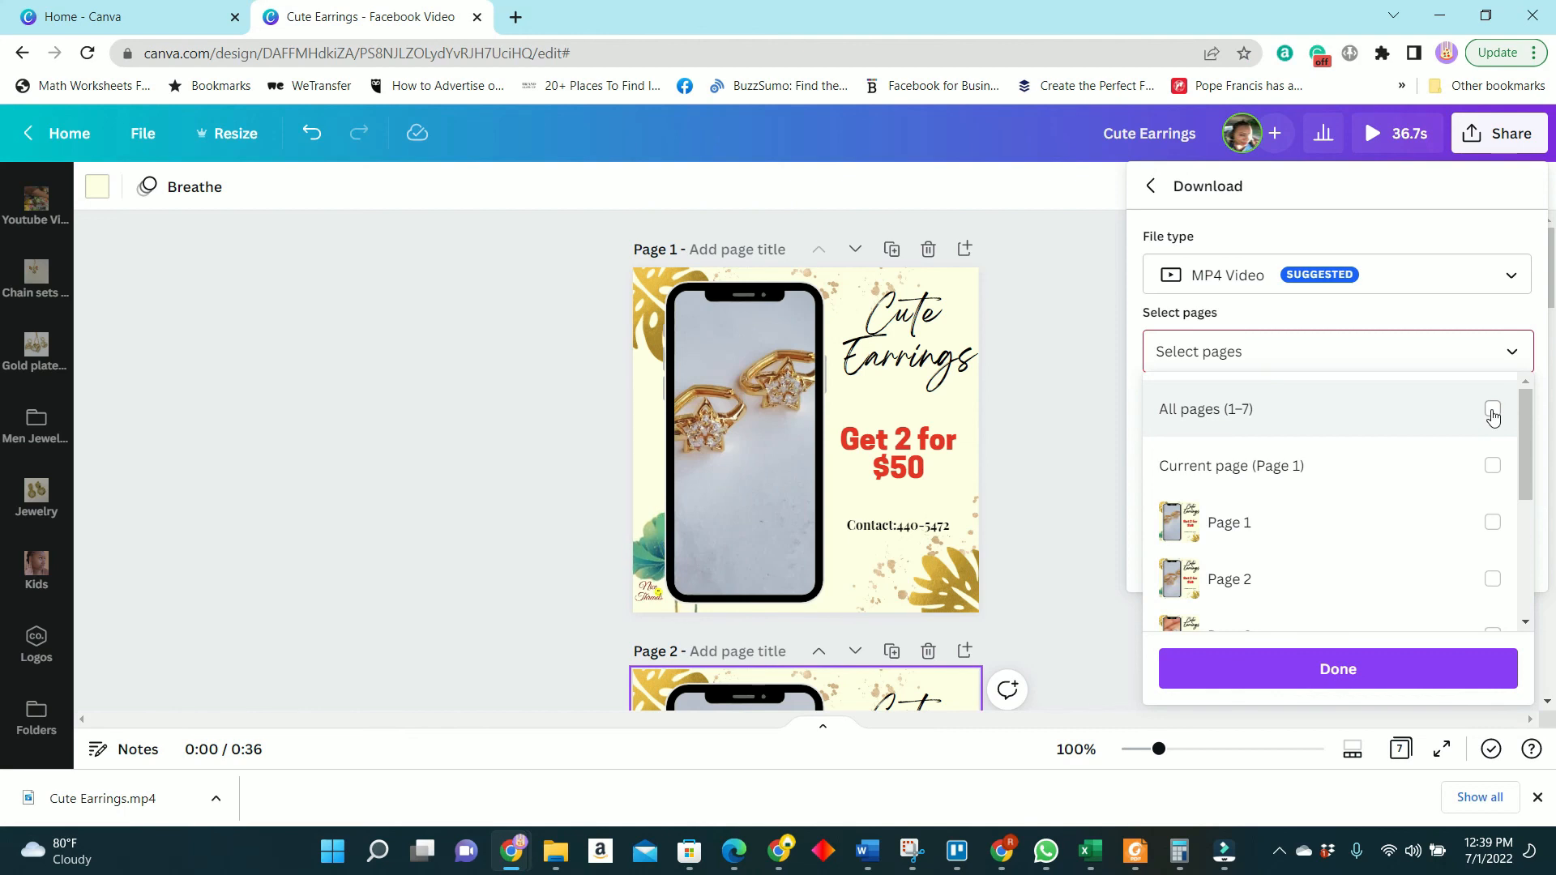
{"action": "left_click", "coordinate": [1492, 410]}
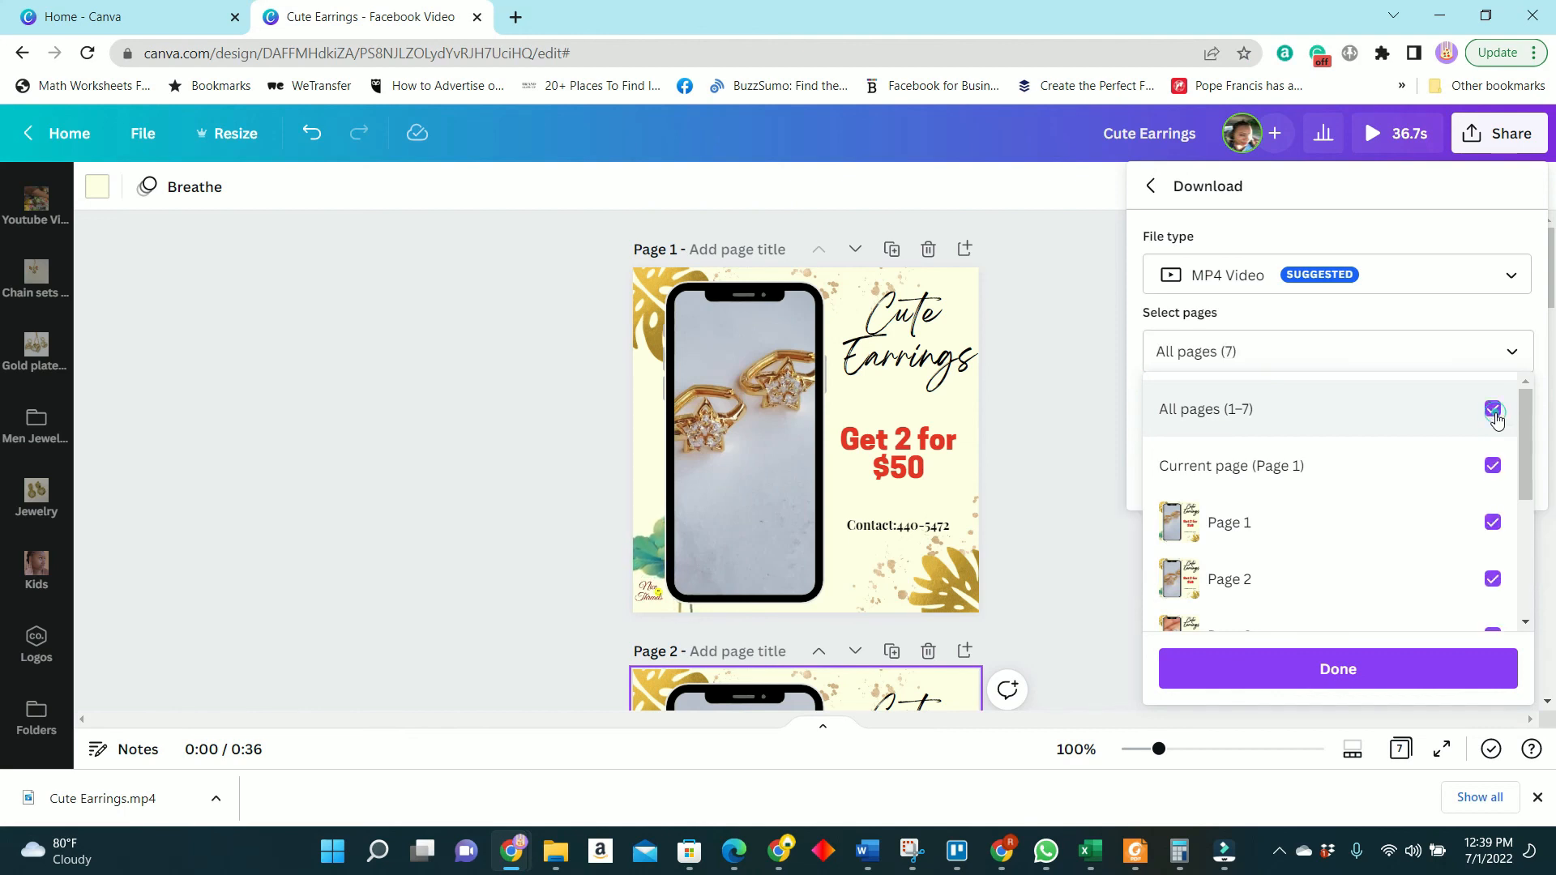
{"action": "left_click", "coordinate": [1378, 666]}
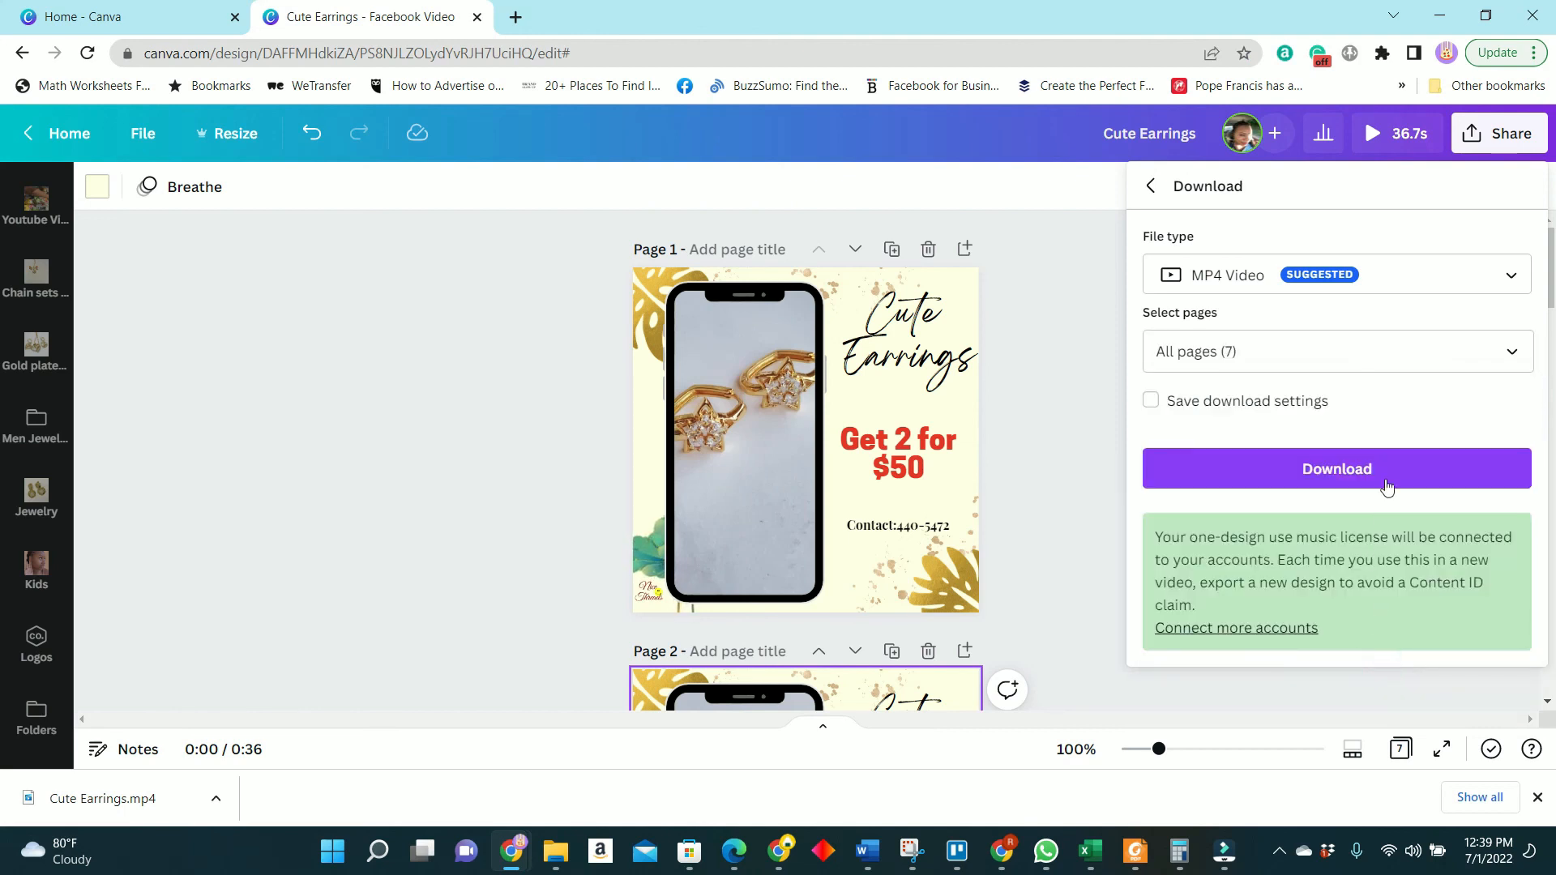
{"action": "left_click", "coordinate": [1360, 480]}
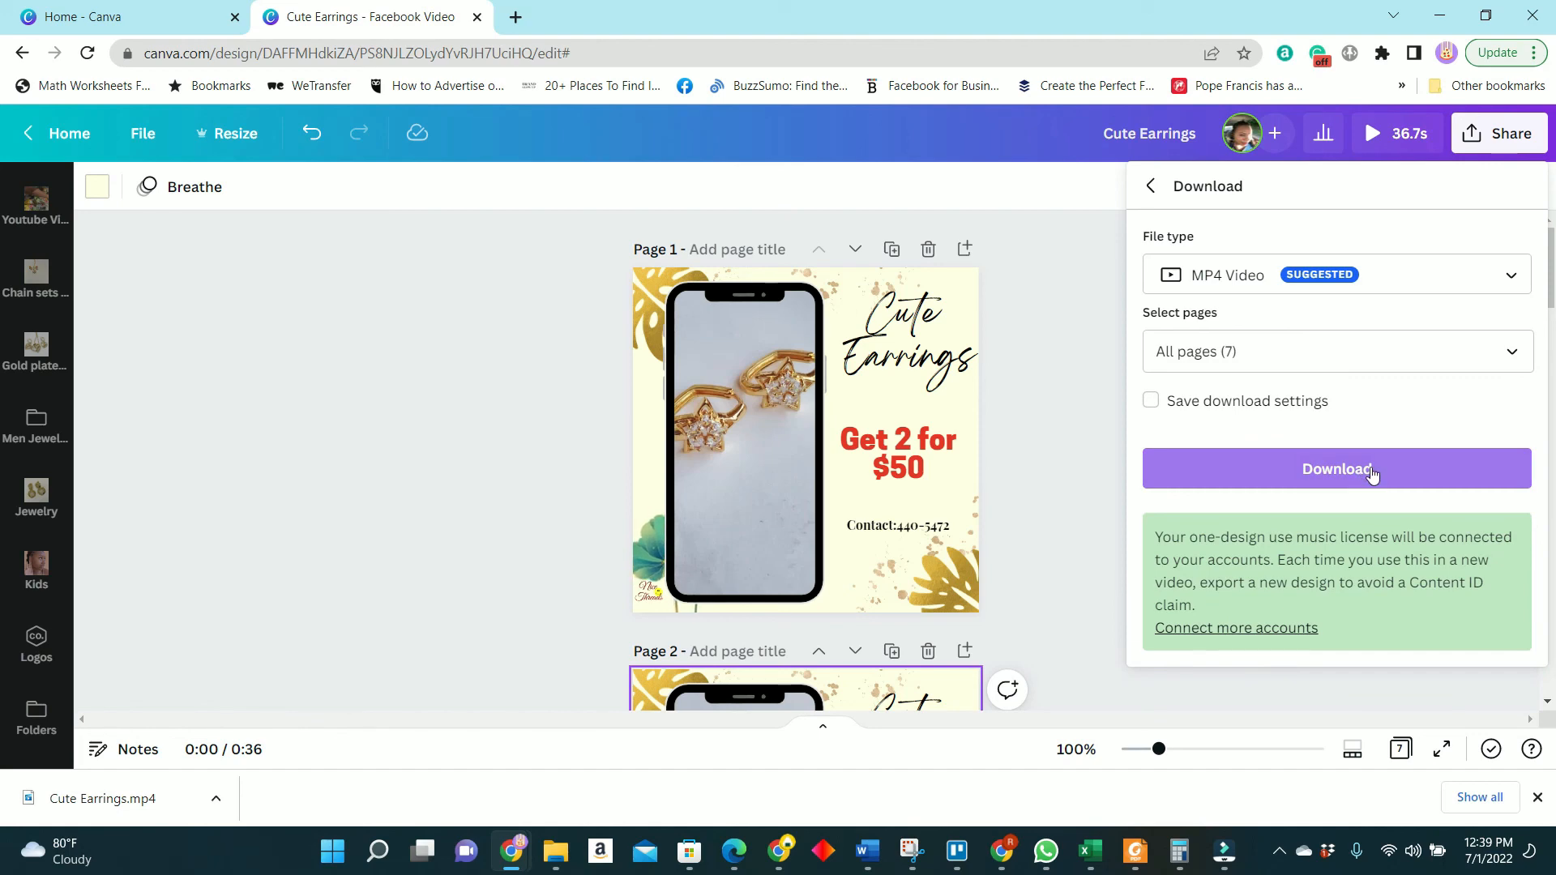